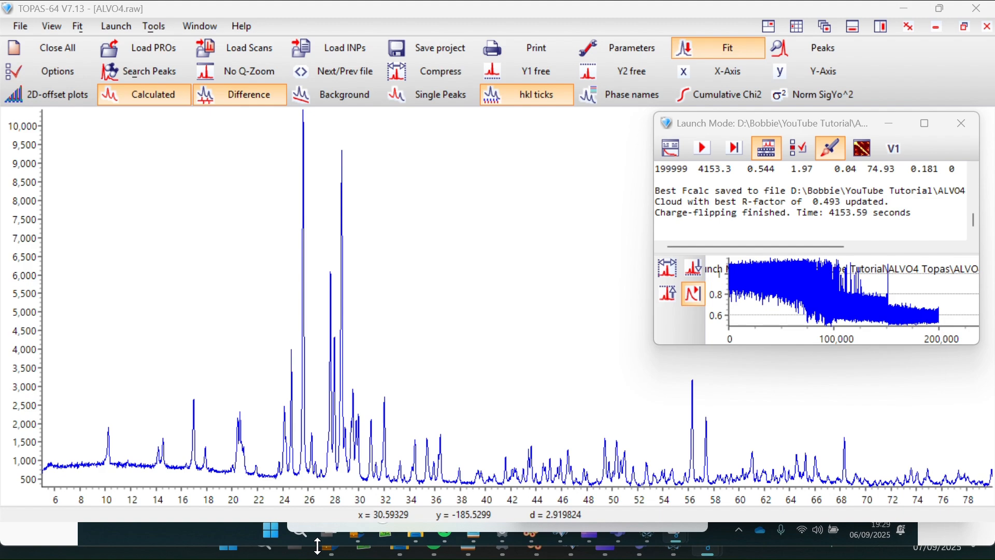
- Close the Snipping Tool playback and bring the ICSD entry browser window forward
{"action": "left_click", "coordinate": [192, 539]}
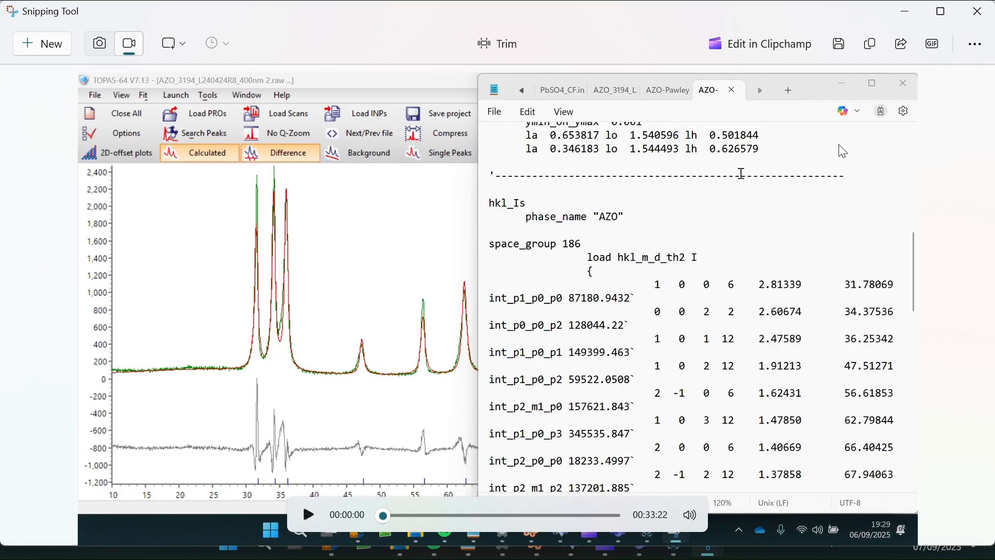
{"action": "left_click", "coordinate": [970, 18]}
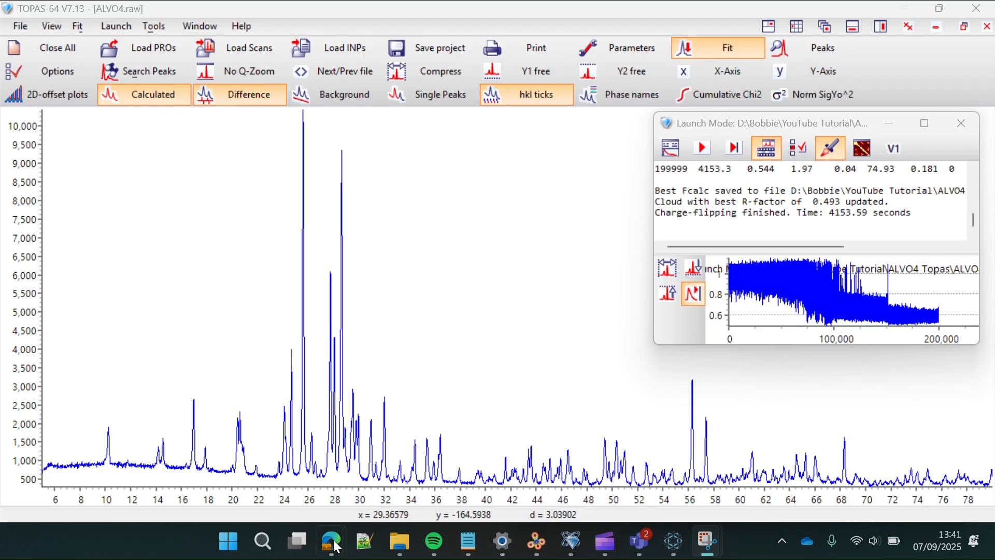
{"action": "mouse_move", "coordinate": [329, 541]}
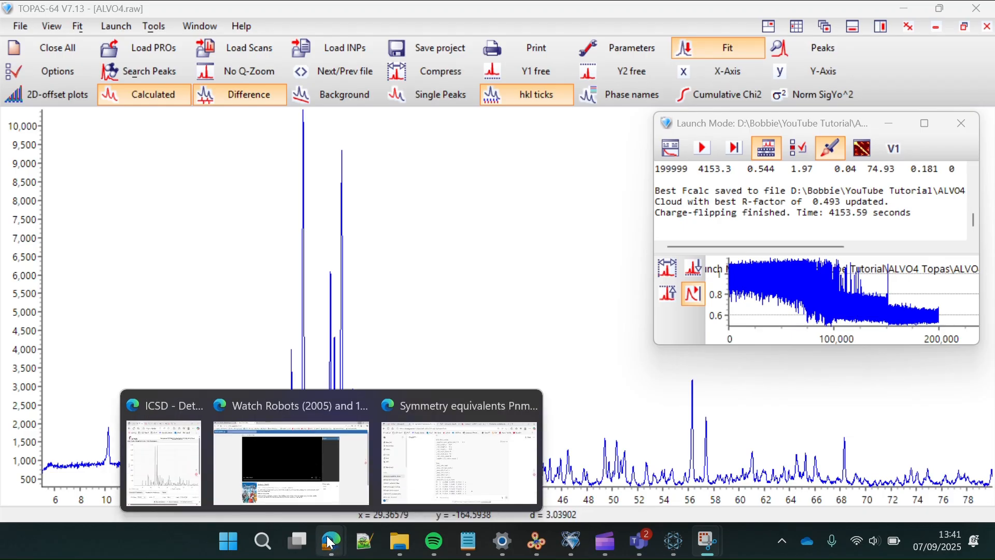
{"action": "left_click", "coordinate": [158, 465]}
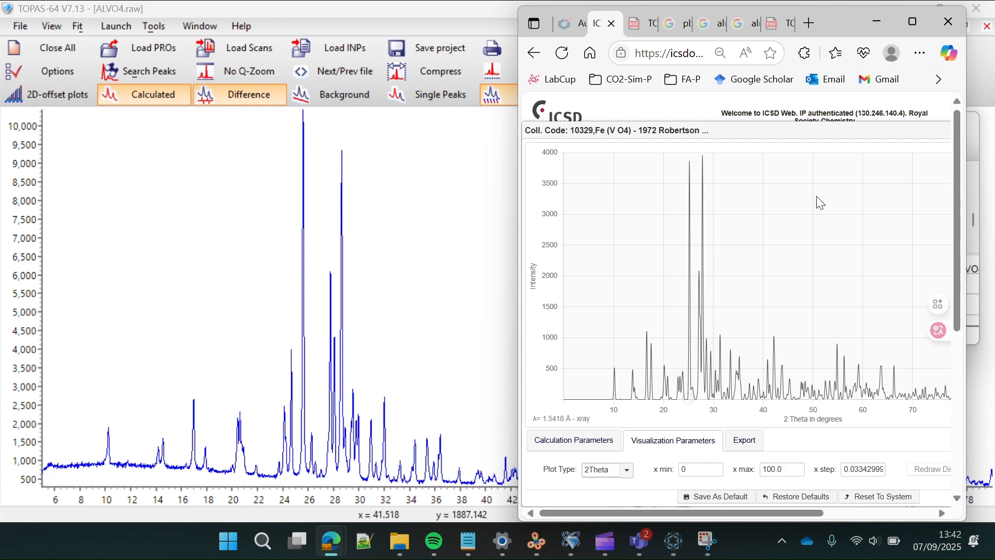
- Close the enlarged powder pattern plot and expand the Chemistry and Published Crystal Structure Data sections
{"action": "left_click_drag", "start_coordinate": [894, 126], "coordinate": [923, 126]}
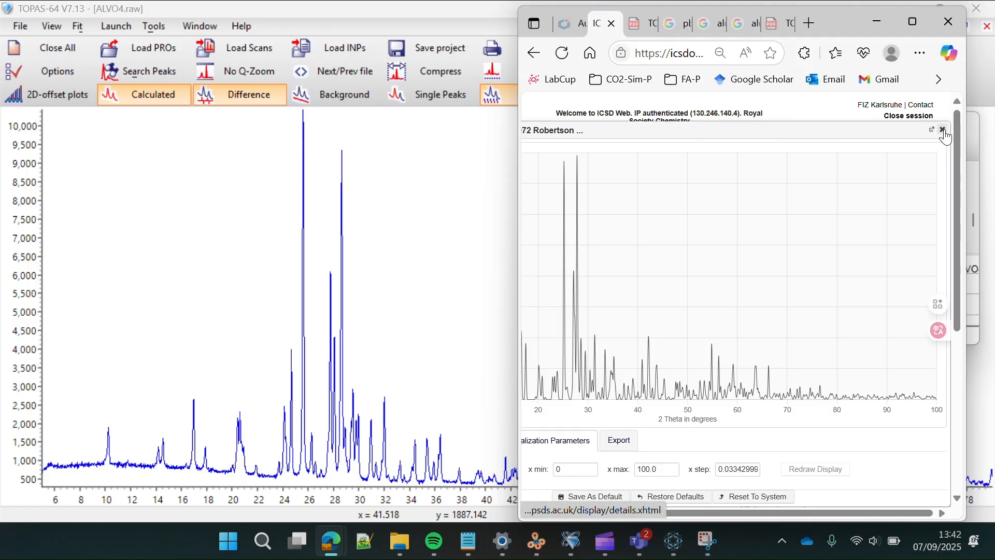
{"action": "left_click", "coordinate": [943, 130]}
{"action": "scroll", "coordinate": [790, 319], "scroll_direction": "down", "scroll_amount": 5}
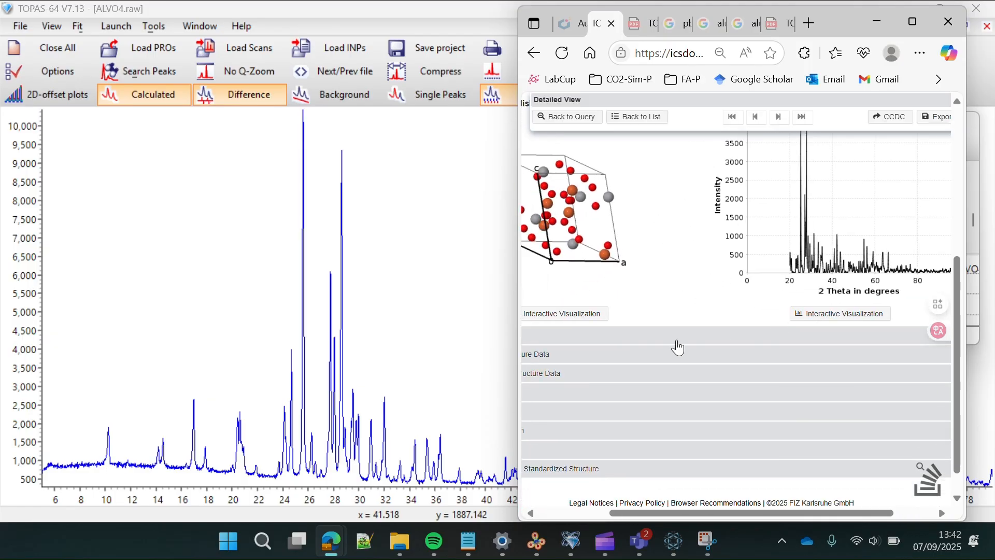
{"action": "left_click", "coordinate": [652, 342]}
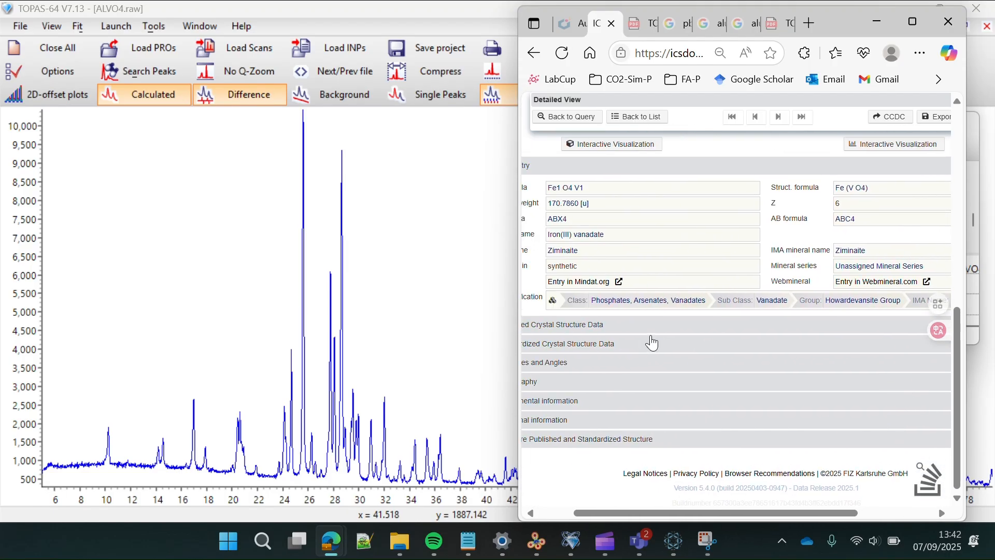
{"action": "left_click", "coordinate": [583, 326]}
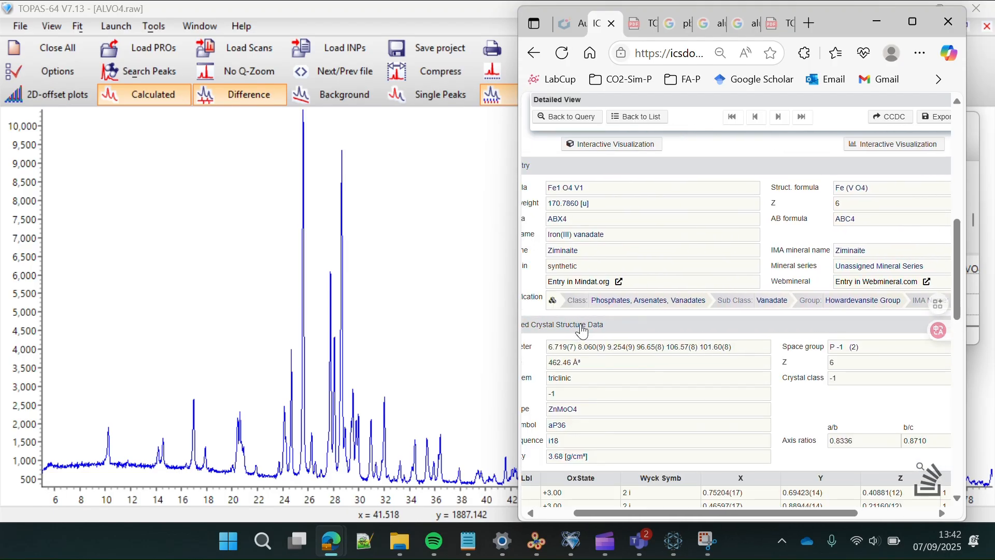
{"action": "scroll", "coordinate": [608, 345], "scroll_direction": "down", "scroll_amount": 3}
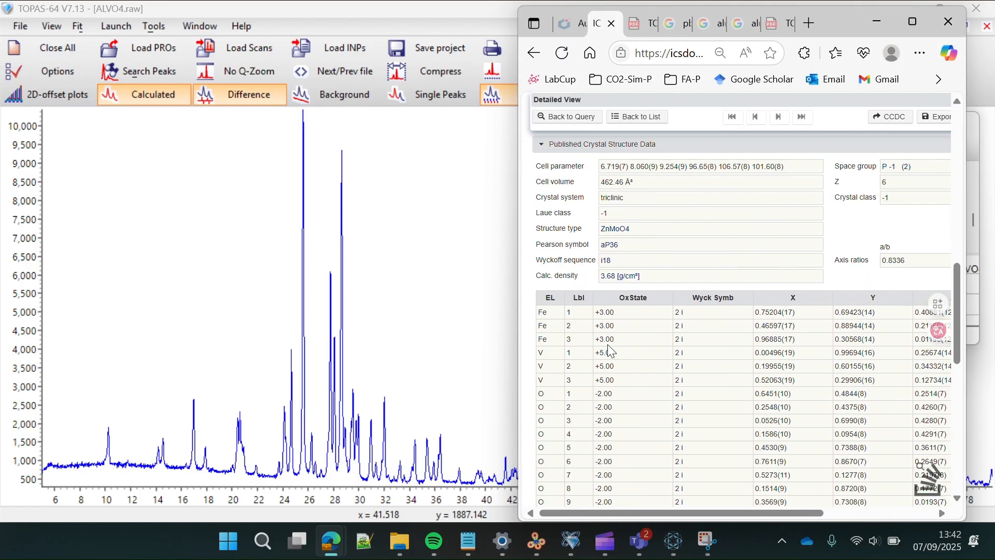
{"action": "scroll", "coordinate": [608, 344], "scroll_direction": "down", "scroll_amount": 2}
{"action": "scroll", "coordinate": [607, 344], "scroll_direction": "right", "scroll_amount": 3}
{"action": "scroll", "coordinate": [607, 344], "scroll_direction": "up", "scroll_amount": 2}
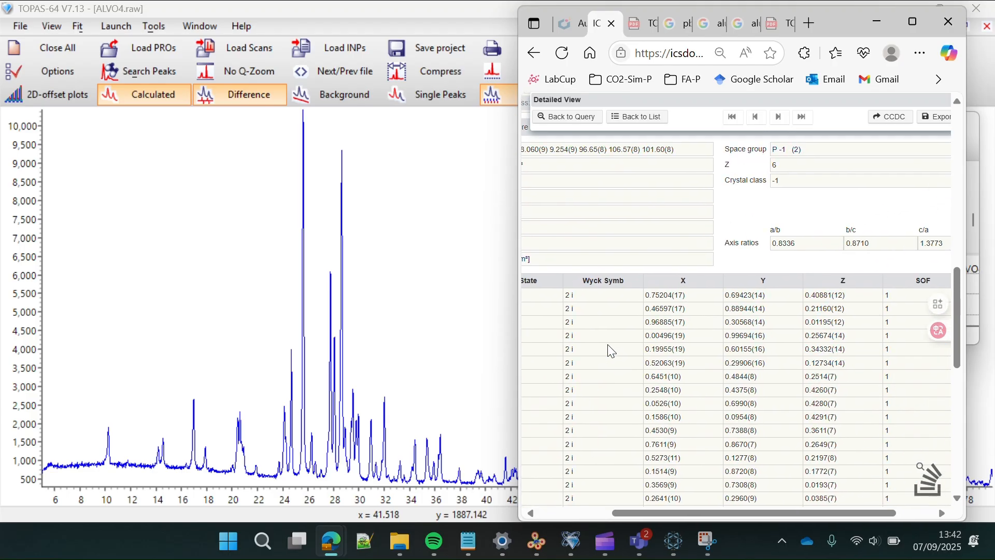
{"action": "scroll", "coordinate": [607, 344], "scroll_direction": "left", "scroll_amount": 3}
{"action": "scroll", "coordinate": [607, 344], "scroll_direction": "up", "scroll_amount": 3}
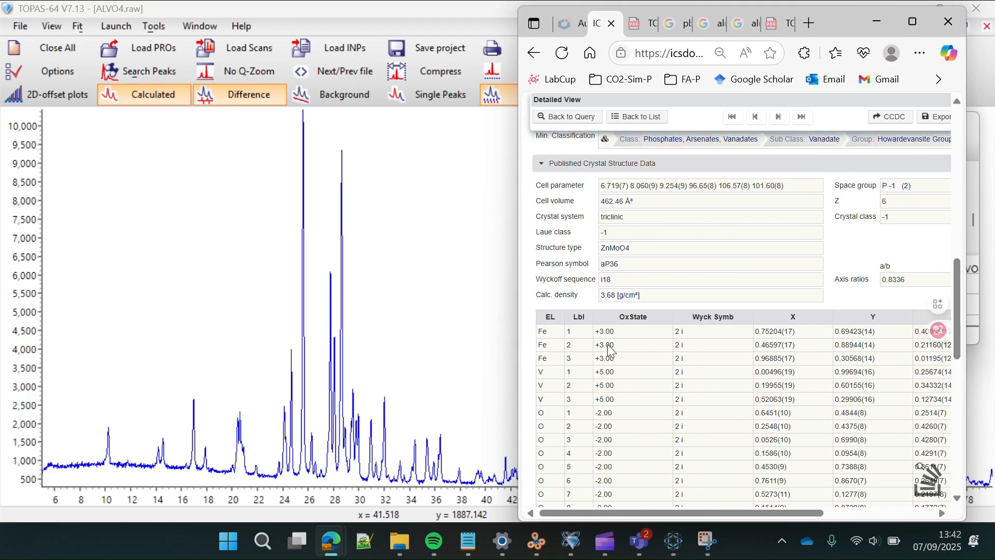
{"action": "scroll", "coordinate": [609, 344], "scroll_direction": "right", "scroll_amount": 3}
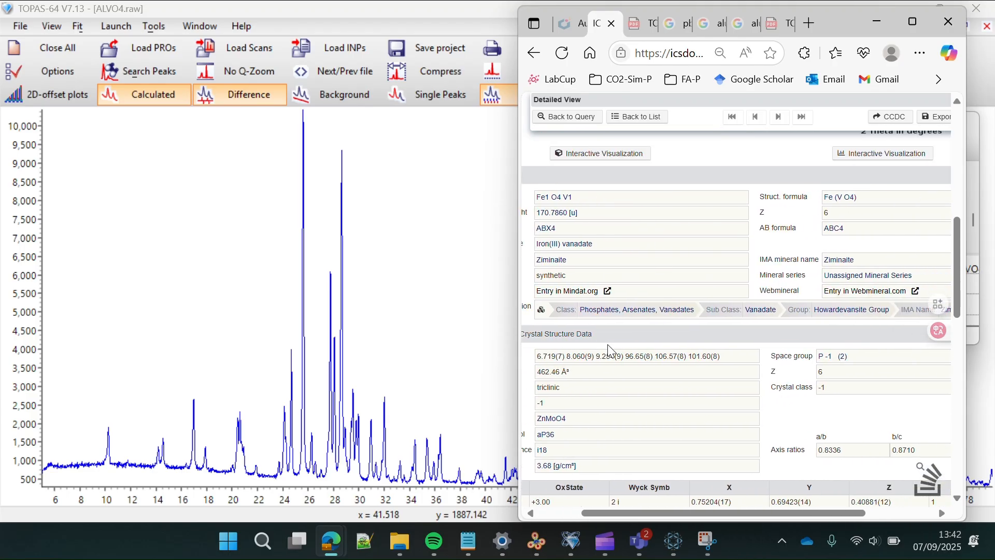
{"action": "scroll", "coordinate": [609, 344], "scroll_direction": "left", "scroll_amount": 4}
{"action": "scroll", "coordinate": [609, 345], "scroll_direction": "down", "scroll_amount": 10}
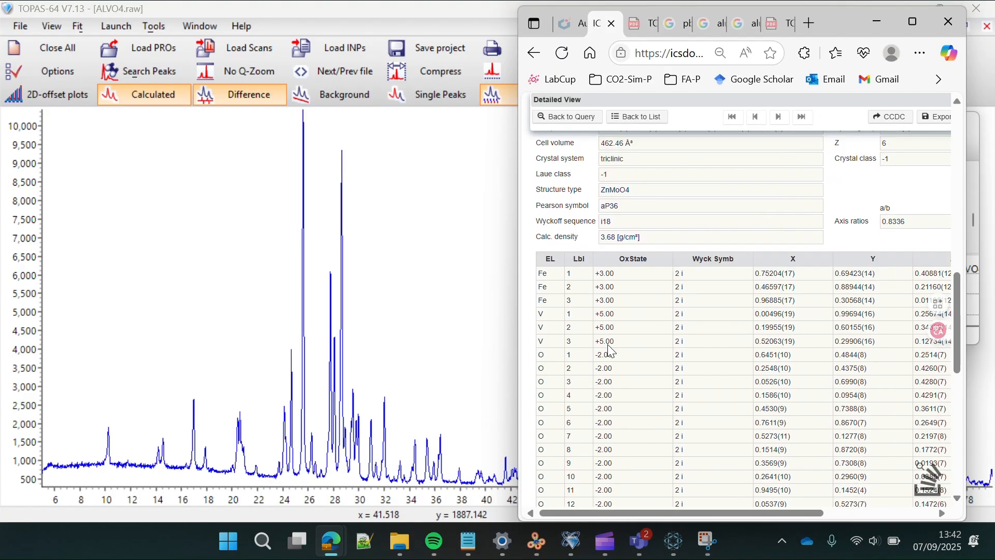
{"action": "scroll", "coordinate": [607, 344], "scroll_direction": "down", "scroll_amount": 5}
{"action": "scroll", "coordinate": [608, 344], "scroll_direction": "left", "scroll_amount": 1}
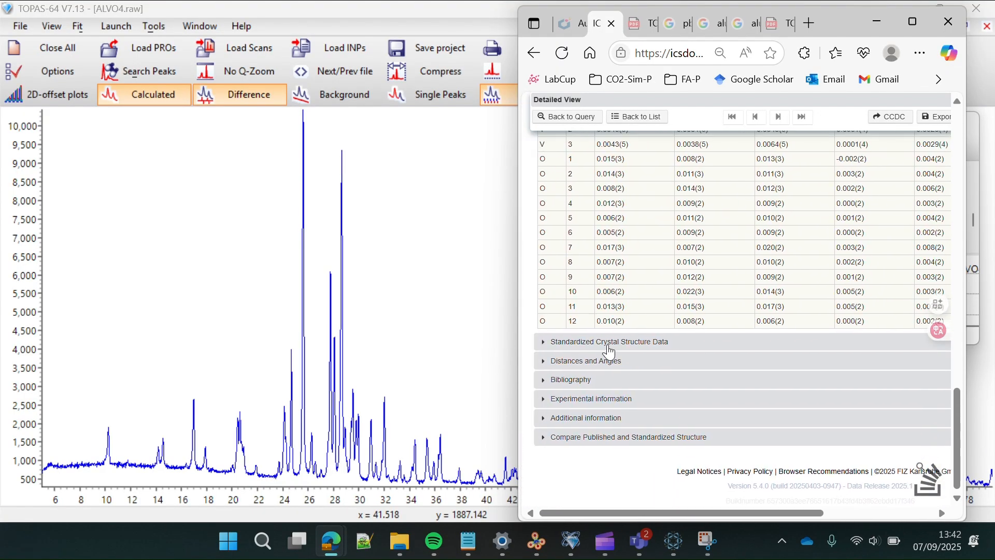
- Expand the Standardized Crystal Structure Data section and scroll through its values
{"action": "left_click", "coordinate": [607, 346]}
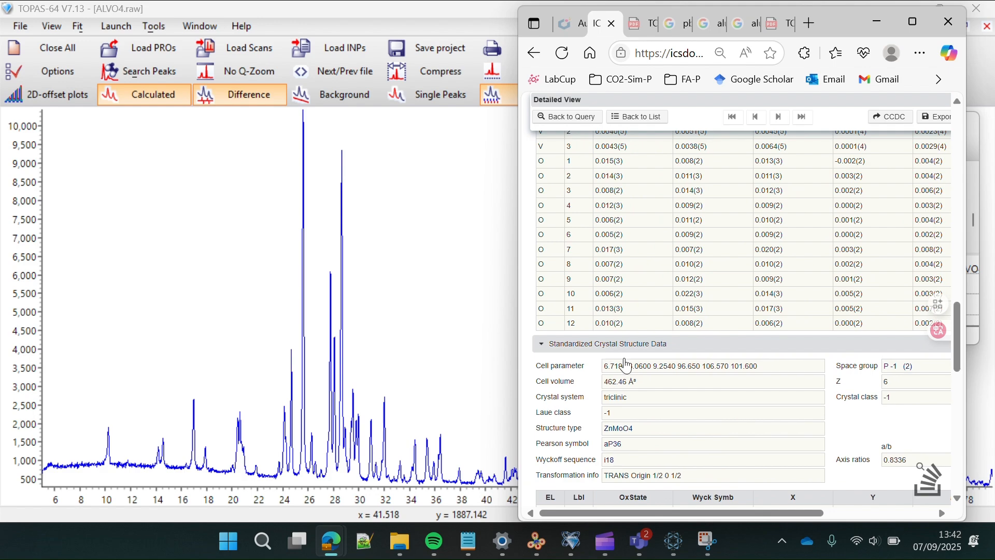
{"action": "scroll", "coordinate": [661, 386], "scroll_direction": "down", "scroll_amount": 2}
{"action": "scroll", "coordinate": [661, 386], "scroll_direction": "right", "scroll_amount": 1}
{"action": "scroll", "coordinate": [661, 386], "scroll_direction": "down", "scroll_amount": 5}
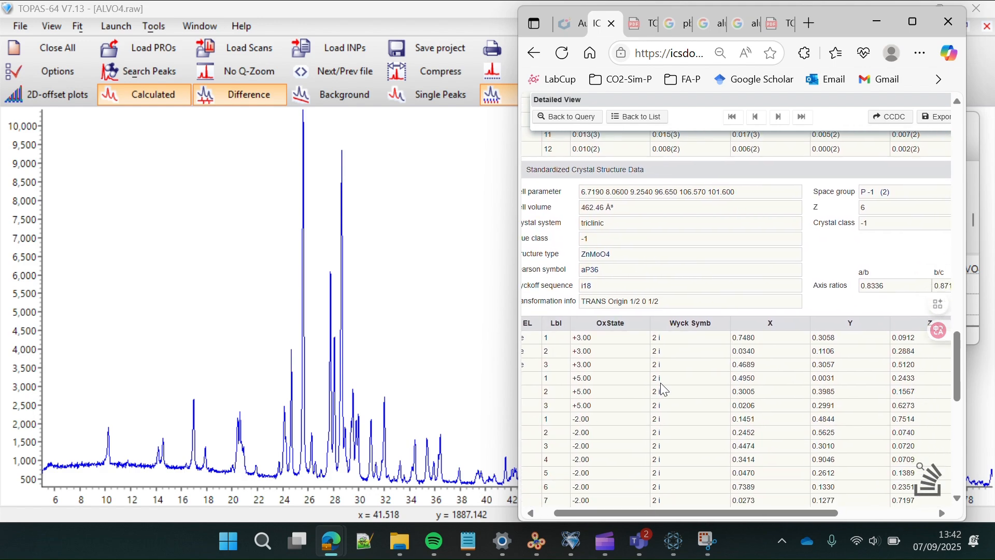
{"action": "scroll", "coordinate": [663, 384], "scroll_direction": "right", "scroll_amount": 2}
{"action": "scroll", "coordinate": [663, 383], "scroll_direction": "down", "scroll_amount": 5}
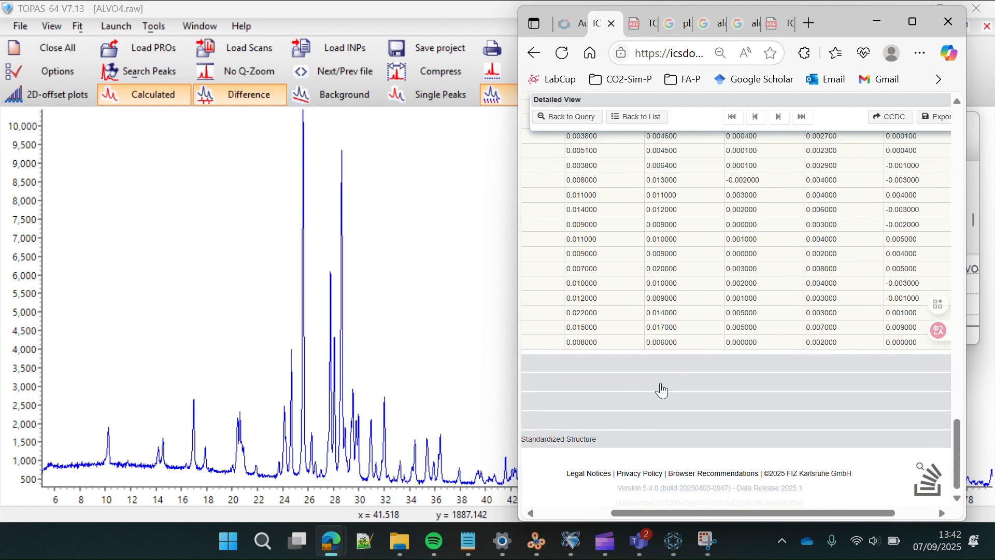
{"action": "scroll", "coordinate": [666, 381], "scroll_direction": "left", "scroll_amount": 2}
{"action": "scroll", "coordinate": [668, 380], "scroll_direction": "up", "scroll_amount": 15}
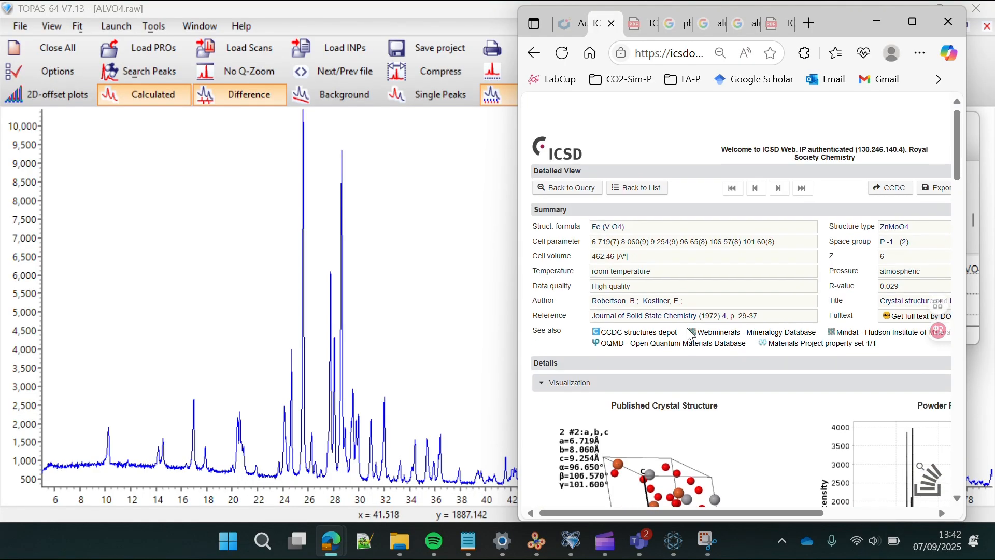
{"action": "scroll", "coordinate": [689, 332], "scroll_direction": "right", "scroll_amount": 2}
{"action": "scroll", "coordinate": [689, 332], "scroll_direction": "left", "scroll_amount": 2}
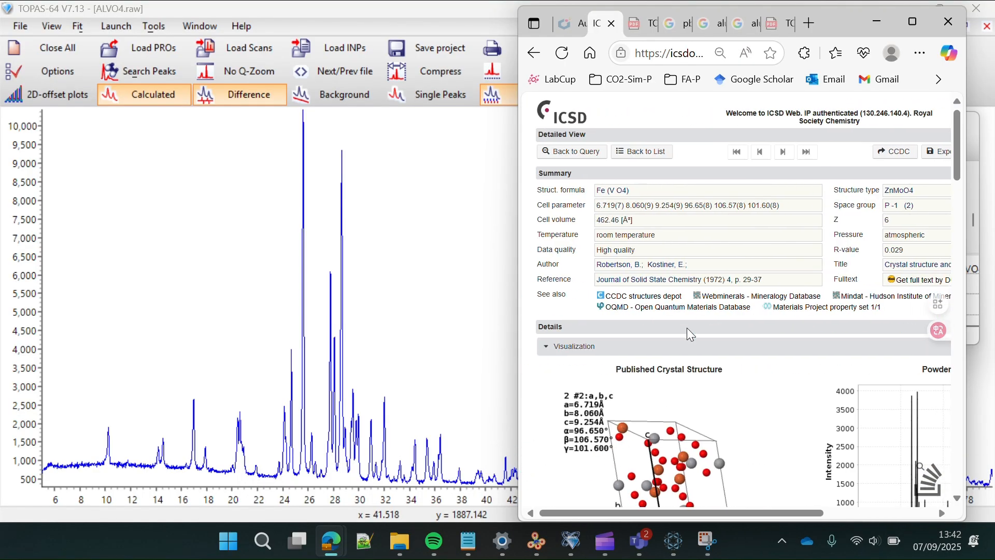
{"action": "scroll", "coordinate": [687, 335], "scroll_direction": "down", "scroll_amount": 2}
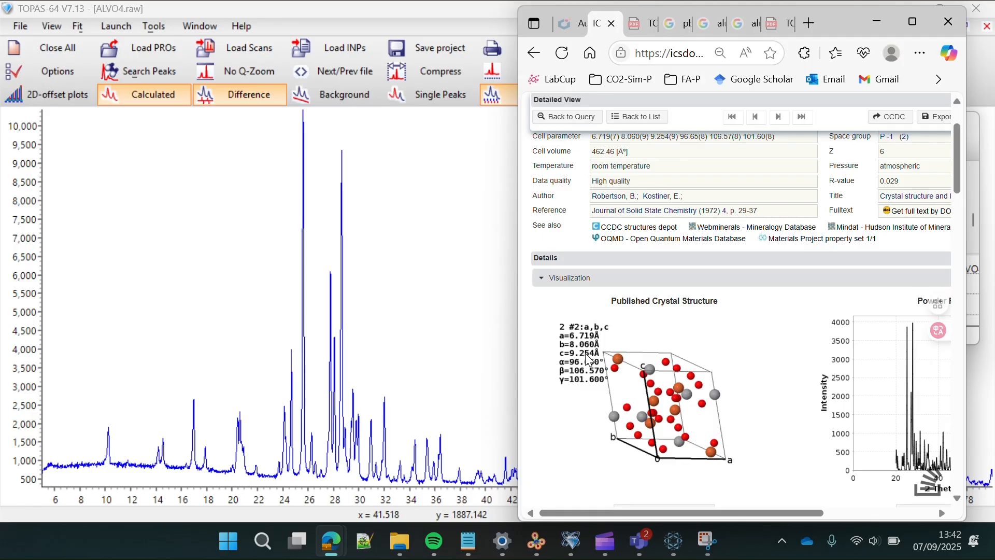
{"action": "scroll", "coordinate": [590, 358], "scroll_direction": "down", "scroll_amount": 2}
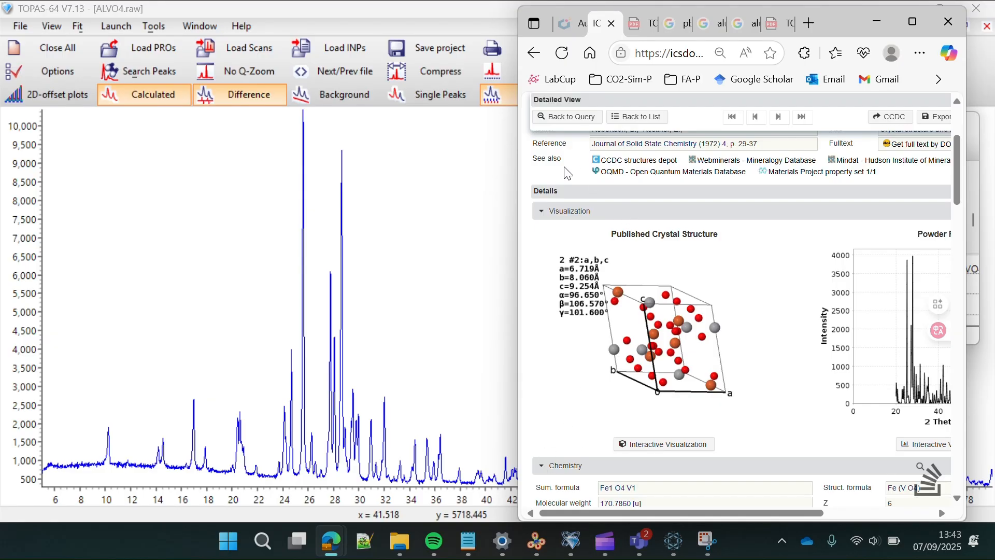
{"action": "left_click", "coordinate": [411, 25]}
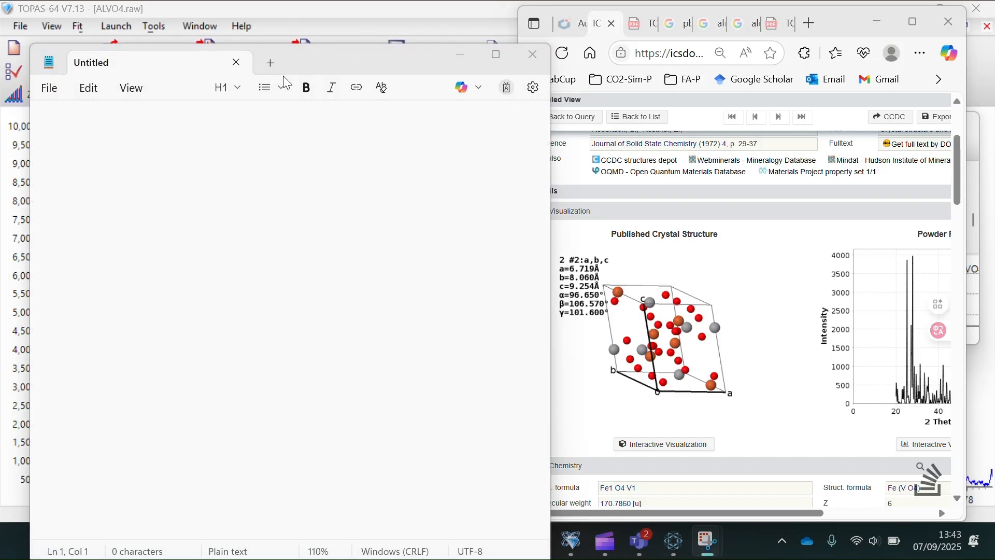
- Paste the copied TOPAS fit statistics lines into the empty Notepad document
{"action": "left_click", "coordinate": [203, 118]}
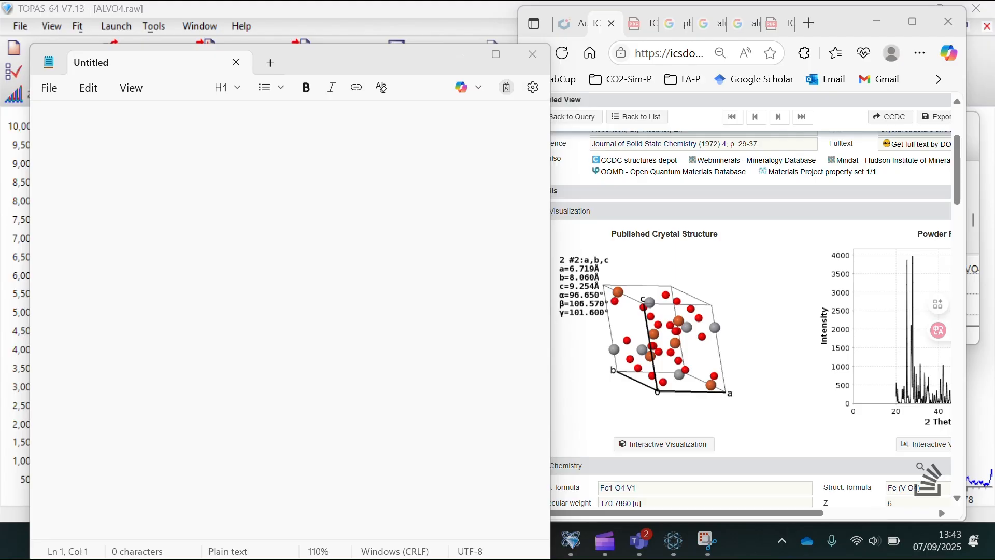
{"action": "left_click", "coordinate": [125, 135]}
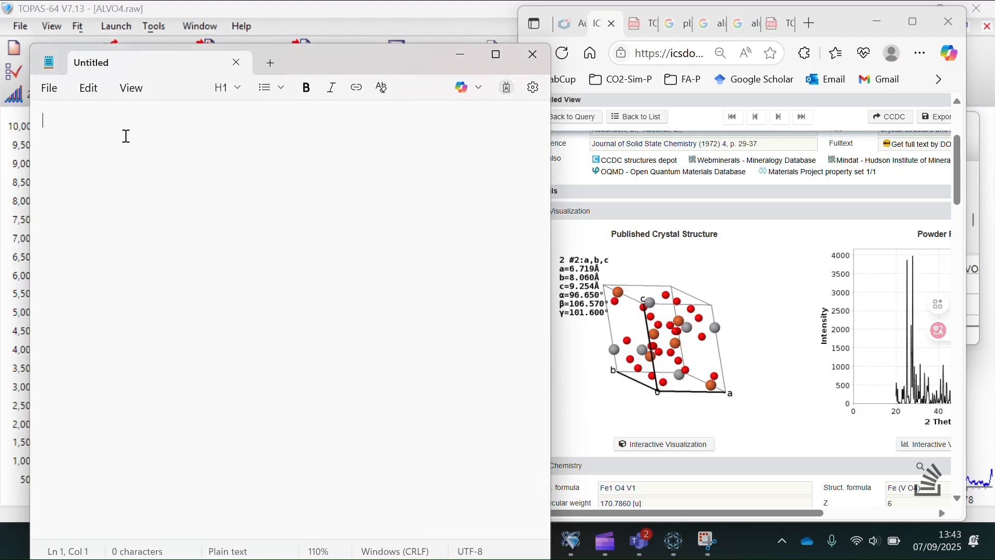
{"action": "type", "text": "'r_p\t0\tr_p_dash\t0 'r_wp\t0\tr_wp_dash\t0 'r_exp\t0\tr_exp_dash\t0 'gof\t0 'weighted_Durbin_Watson\t0"}
- Remove the leading apostrophes from the r_p, r_wp, r_exp, gof and weighted_Durbin_Watson lines
{"action": "left_click", "coordinate": [50, 119]}
{"action": "key", "text": "BackSpace"}
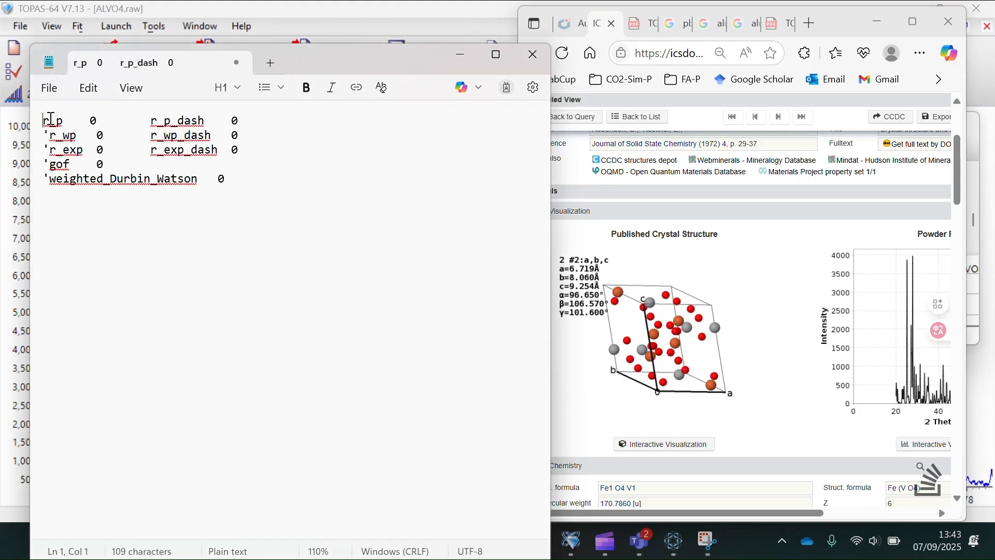
{"action": "left_click", "coordinate": [50, 136]}
{"action": "key", "text": "BackSpace"}
{"action": "left_click", "coordinate": [50, 150]}
{"action": "key", "text": "BackSpace"}
{"action": "left_click", "coordinate": [50, 164]}
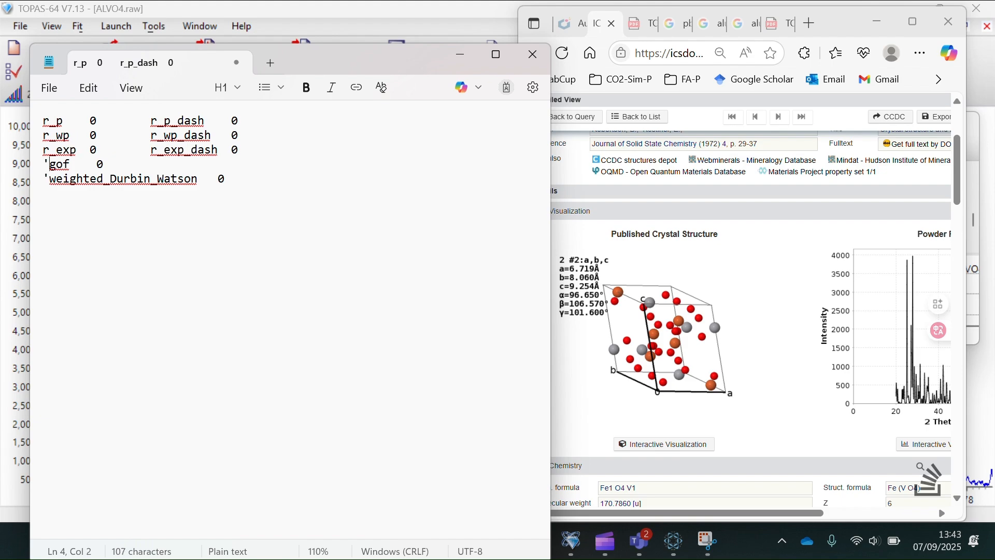
{"action": "key", "text": "BackSpace"}
{"action": "left_click", "coordinate": [50, 180]}
{"action": "key", "text": "BackSpace"}
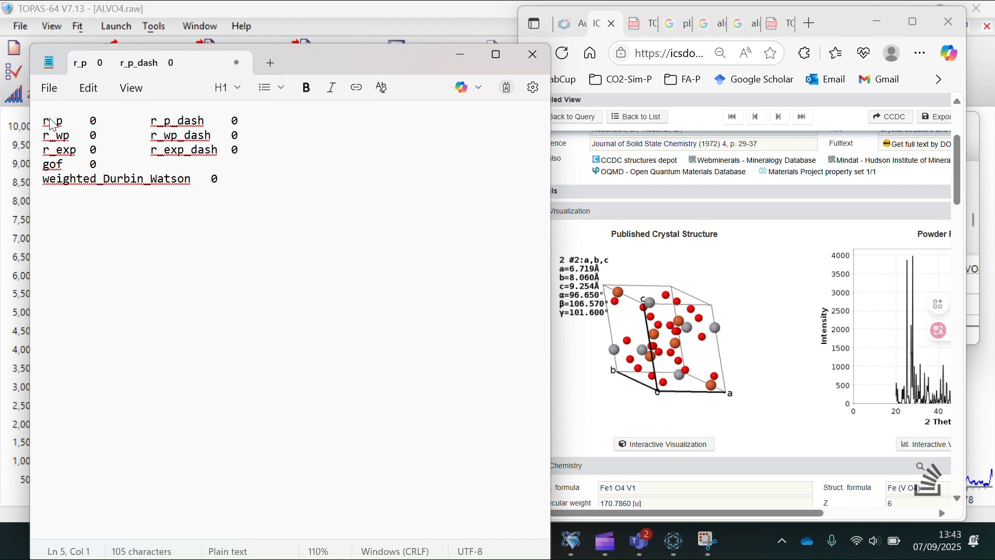
{"action": "key", "text": "ctrl+s"}
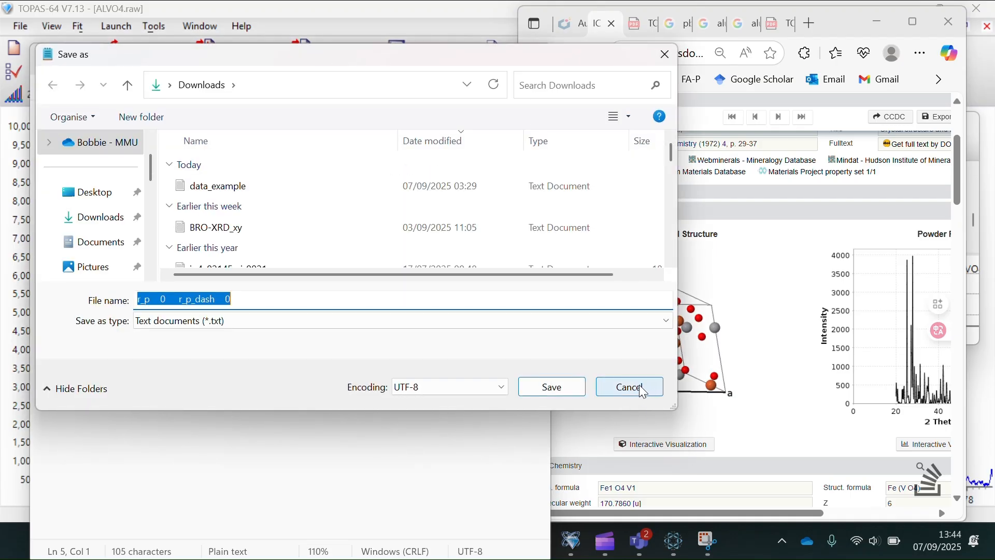
{"action": "left_click", "coordinate": [617, 387]}
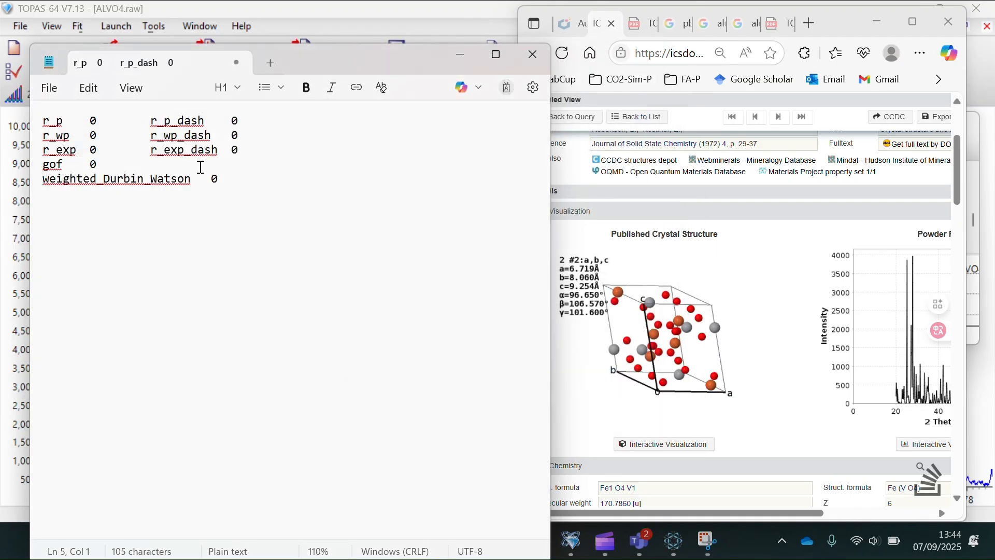
- Below weighted_Durbin_Watson, add a dashed separator, then RAW(alvo4) and CuKa1(0.001) on separate lines
{"action": "left_click", "coordinate": [229, 173]}
{"action": "key", "text": "Return"}
{"action": "key", "text": "Return"}
{"action": "type", "text": "'------------------------------------"}
{"action": "key", "text": "Return"}
{"action": "key", "text": "Return"}
{"action": "type", "text": "RAW(alvo4)"}
{"action": "key", "text": "Return"}
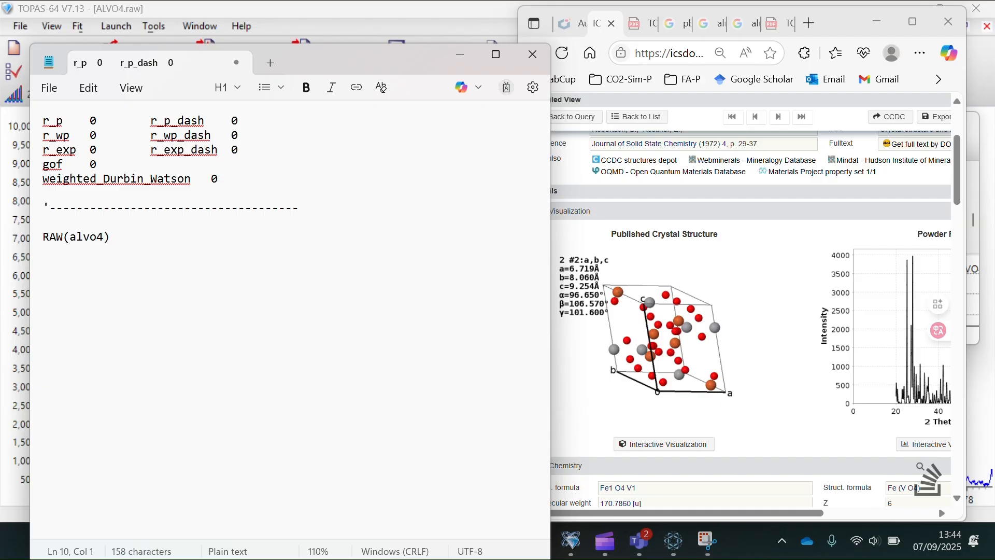
{"action": "type", "text": "CuKa1(0.001)"}
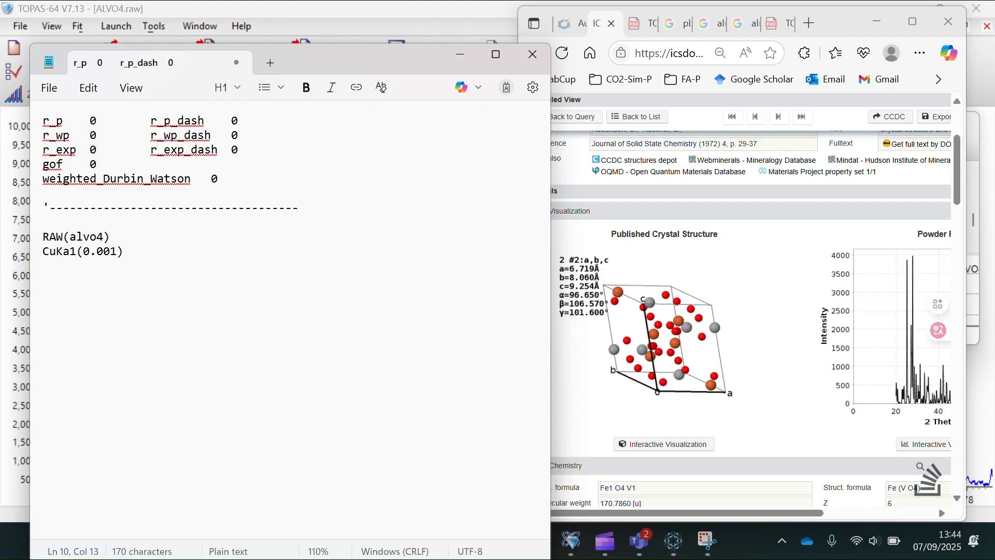
{"action": "key", "text": "Return"}
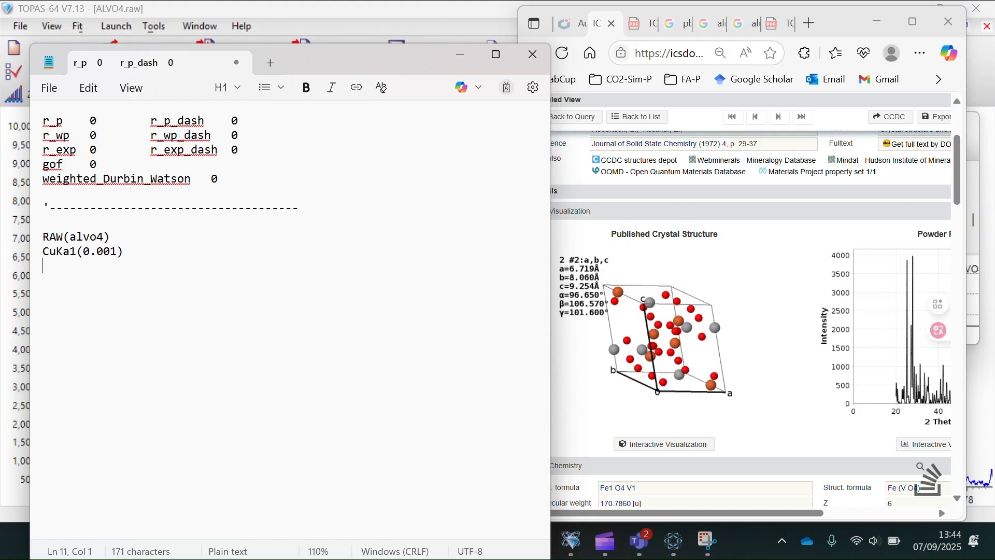
- Add the lines LP_Factor(27.3), Radius(217.5 and Simple_Axial_Model(@, 12)
{"action": "type", "text": "LP_Factor(27.3)"}
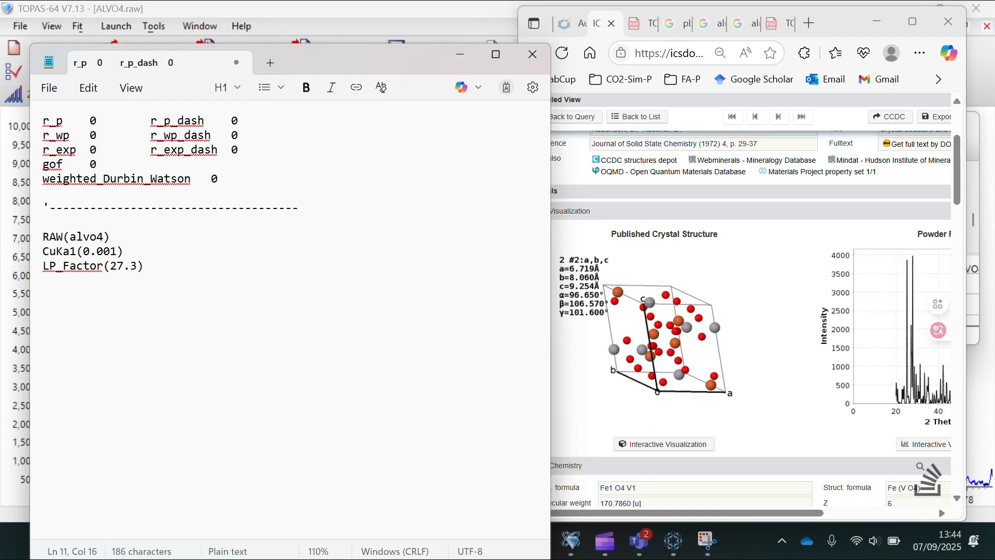
{"action": "key", "text": "Return"}
{"action": "type", "text": "Radius(217"}
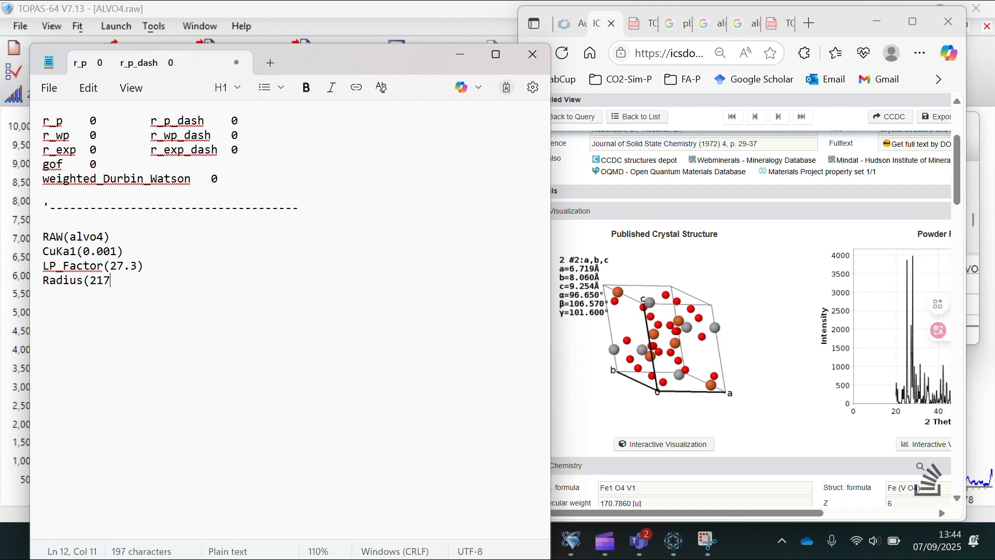
{"action": "type", "text": ".5"}
{"action": "key", "text": "Return"}
{"action": "type", "text": "Simple_A"}
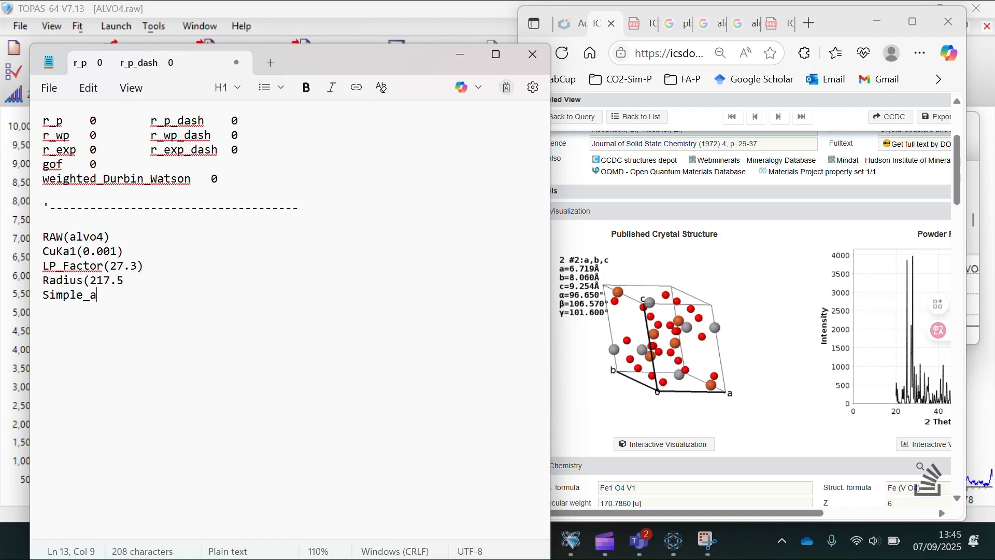
{"action": "type", "text": "xial"}
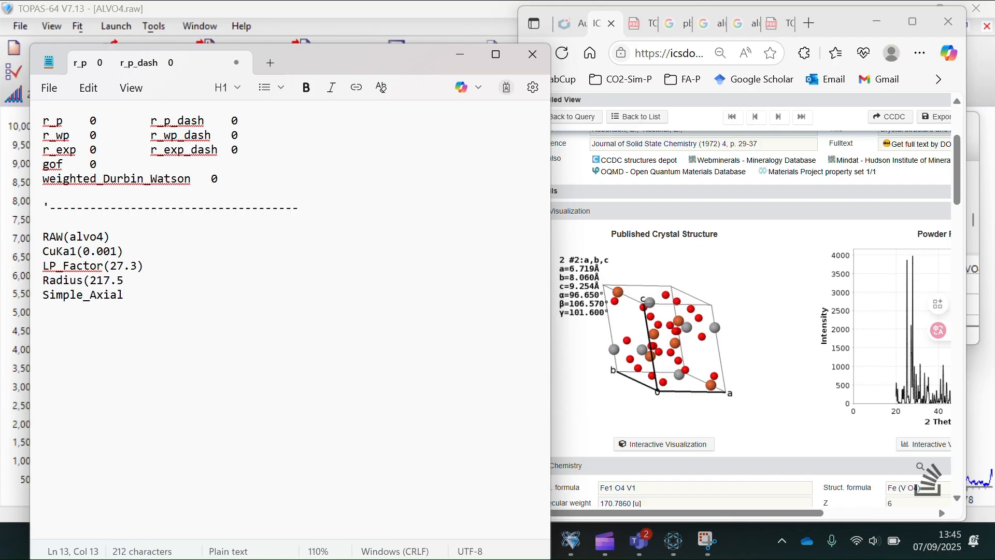
{"action": "type", "text": "_Model("}
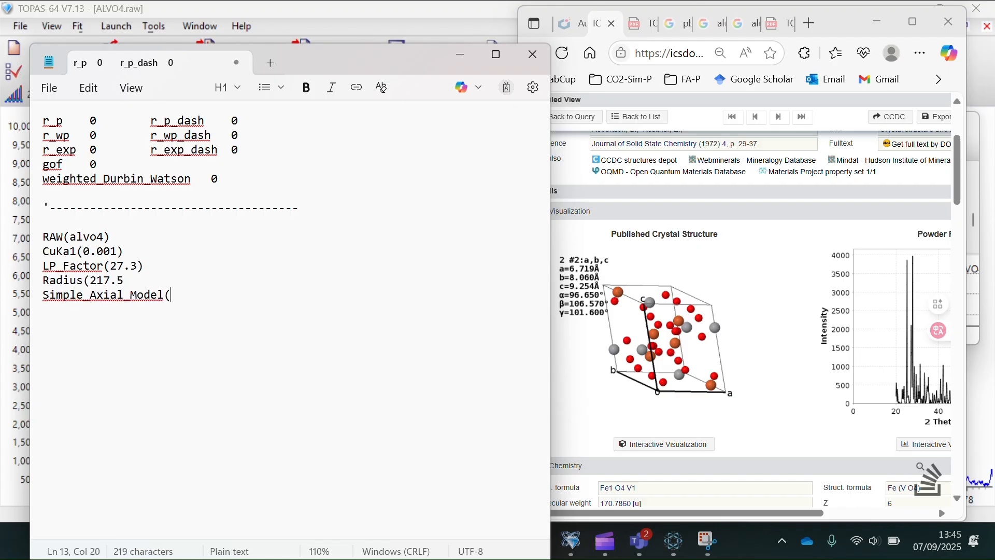
{"action": "type", "text": "@,  12)"}
{"action": "key", "text": "Return"}
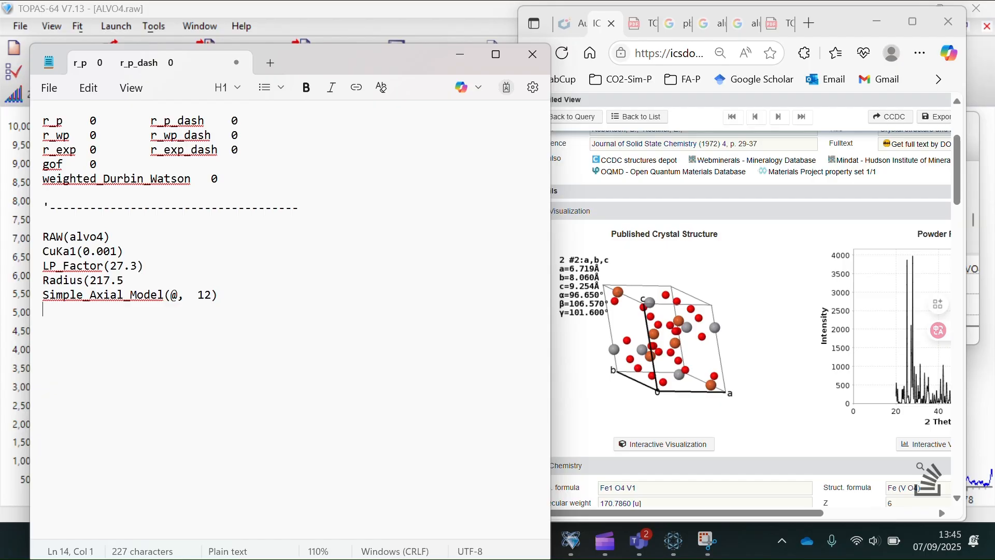
- Add a Zero Error (@, 0) line, then begin the line bkg @ 0 0 0 0 0 0 0
{"action": "type", "text": "Zero Error ("}
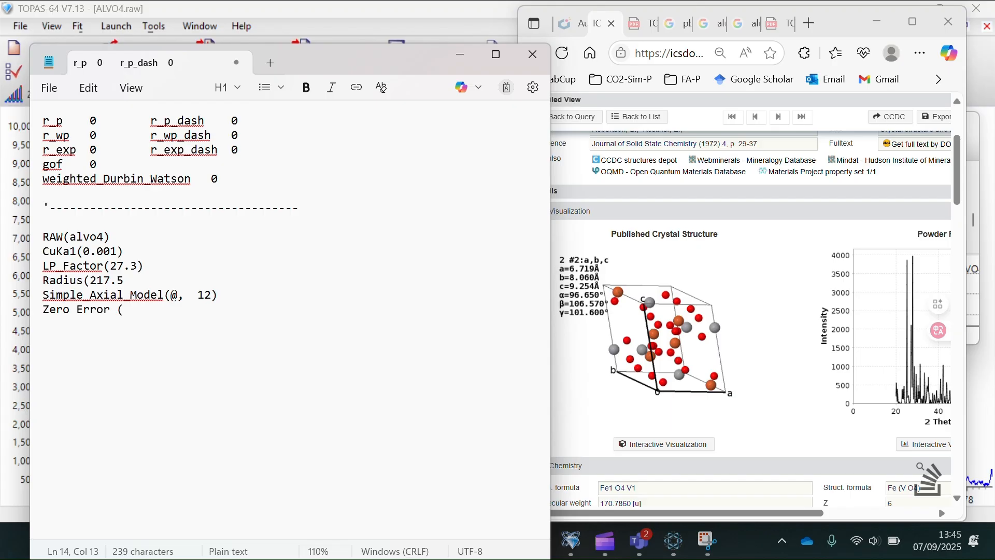
{"action": "type", "text": "@,3"}
{"action": "key", "text": "BackSpace"}
{"action": "type", "text": "0)"}
{"action": "left_click", "coordinate": [137, 309]}
{"action": "left_click", "coordinate": [165, 309]}
{"action": "key", "text": "Return"}
{"action": "key", "text": "Return"}
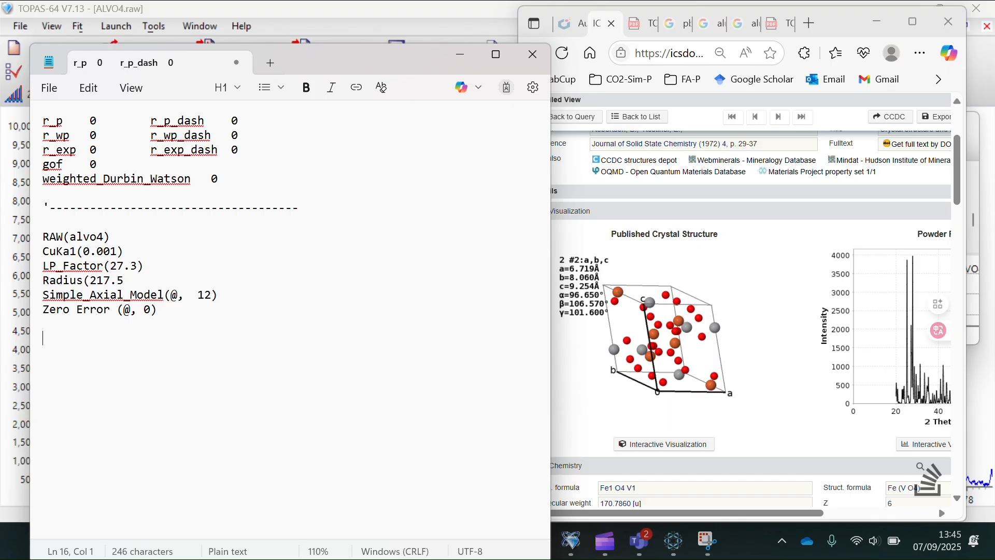
{"action": "type", "text": "bkg @"}
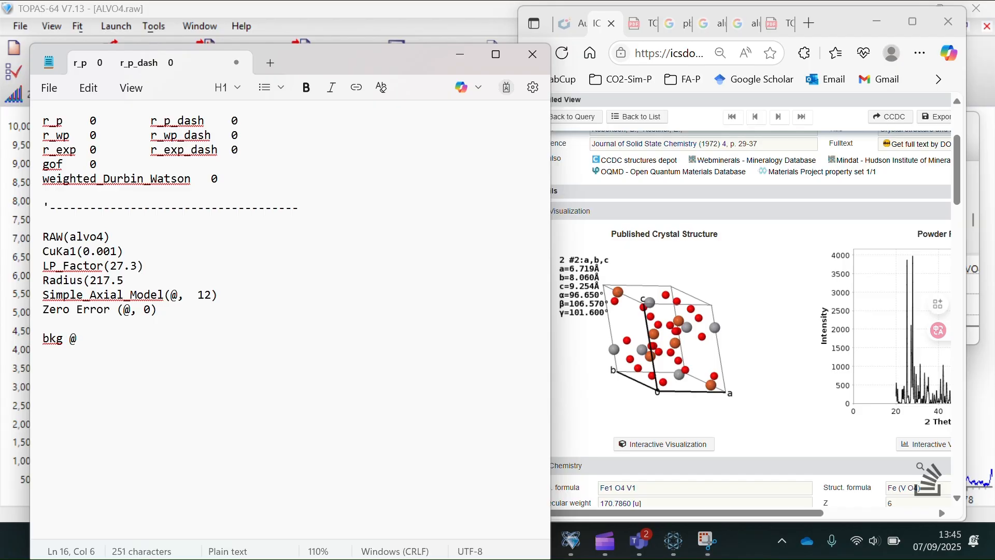
{"action": "type", "text": " 0 0 0 0 "}
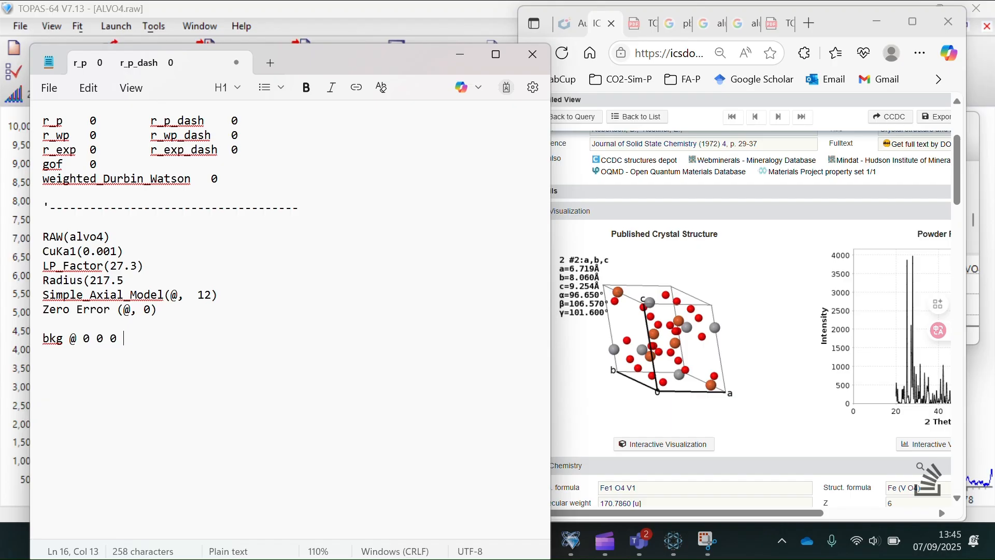
{"action": "type", "text": "0 0 0"}
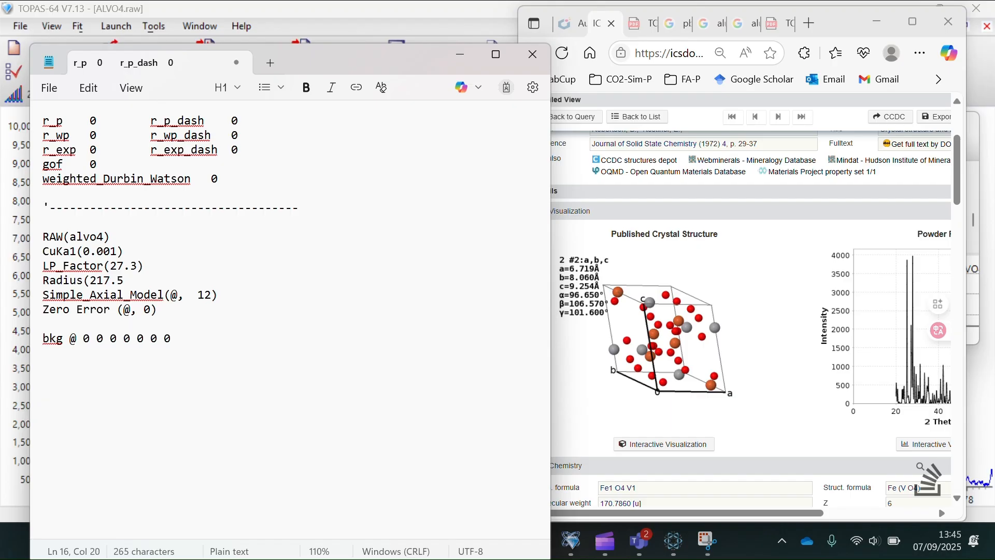
- After a blank line, add hkl_Is and begin a space_group line with an opening quote
{"action": "key", "text": "Return"}
{"action": "key", "text": "Return"}
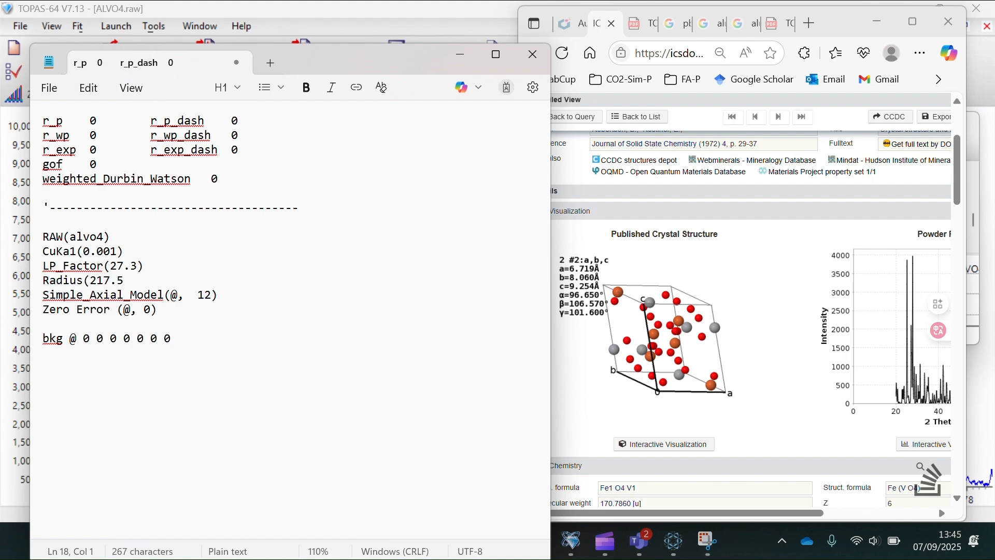
{"action": "type", "text": "hkl_Is"}
{"action": "key", "text": "Return"}
{"action": "type", "text": "spacegrou"}
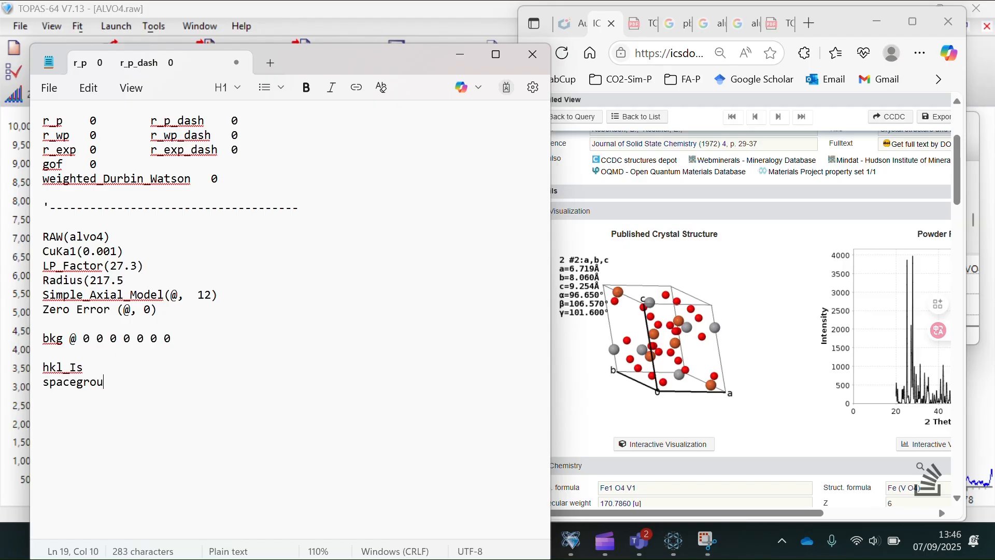
{"action": "key", "text": "BackSpace"}
{"action": "key", "text": "BackSpace"}
{"action": "key", "text": "BackSpace"}
{"action": "key", "text": "BackSpace"}
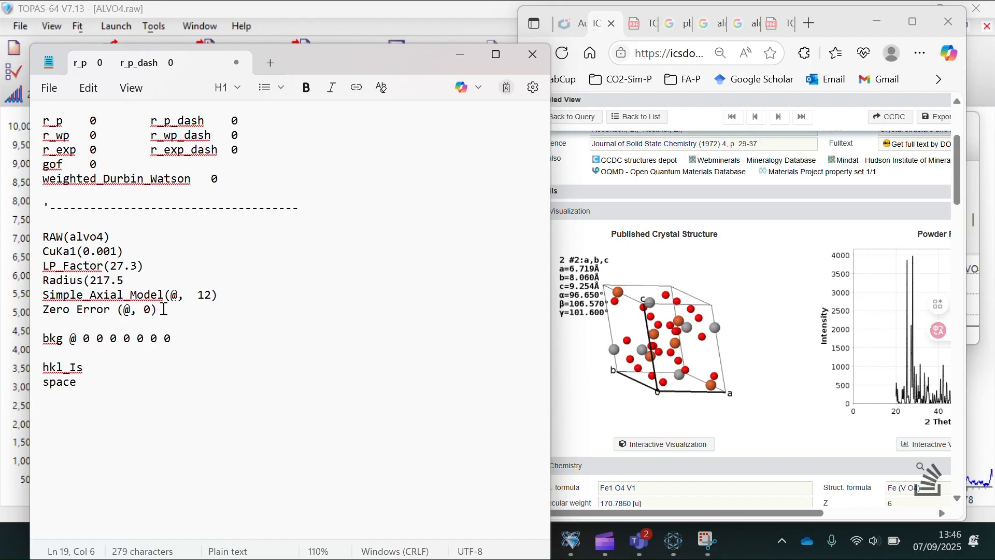
{"action": "type", "text": "_group"}
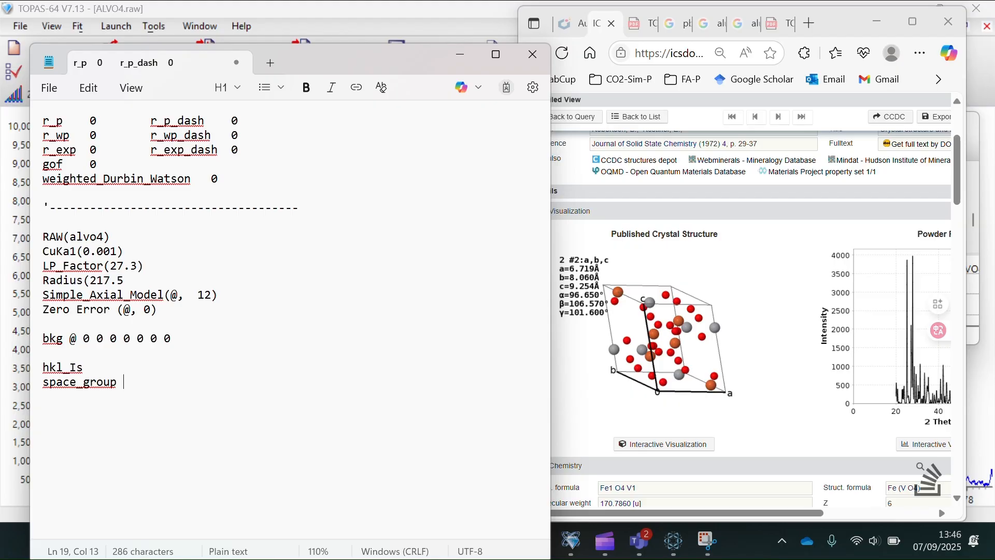
{"action": "type", "text": " \""}
- Finish space_group "p-1" and add the cell lines a @ 6.719 and b @ 8.060
{"action": "left_click", "coordinate": [767, 390]}
{"action": "scroll", "coordinate": [768, 391], "scroll_direction": "up", "scroll_amount": 3}
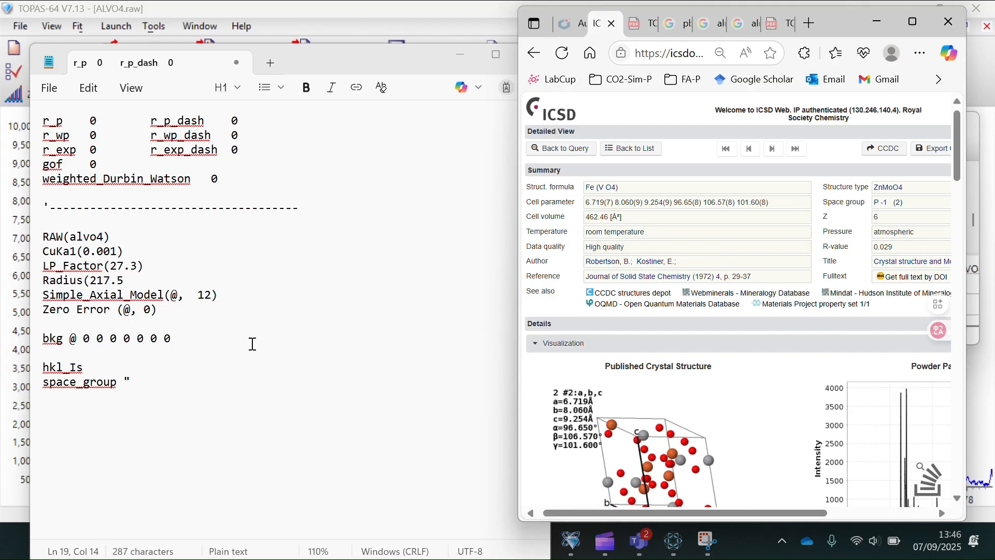
{"action": "left_click", "coordinate": [157, 385]}
{"action": "type", "text": "p-1"}
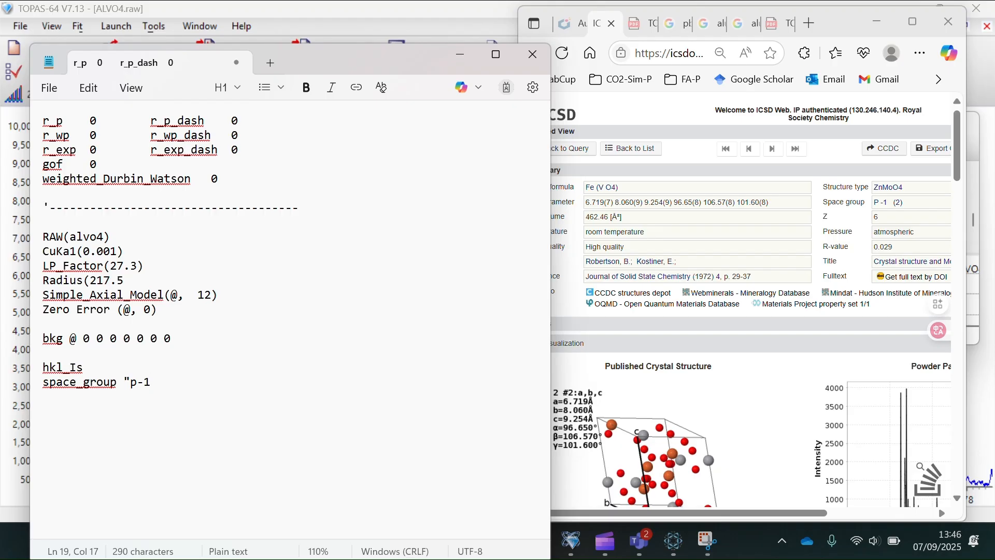
{"action": "type", "text": "\""}
{"action": "key", "text": "Return"}
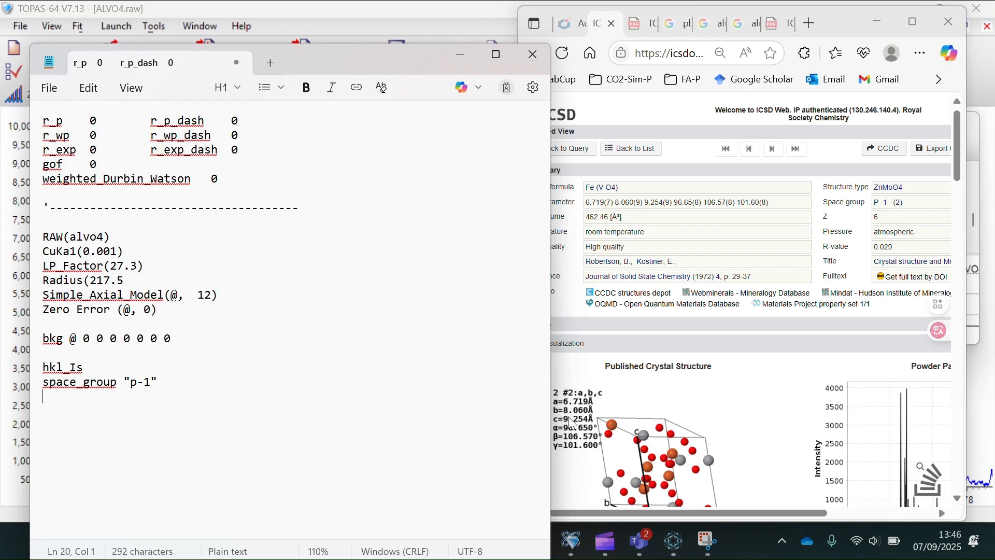
{"action": "type", "text": "a @ 6.719"}
{"action": "key", "text": "Return"}
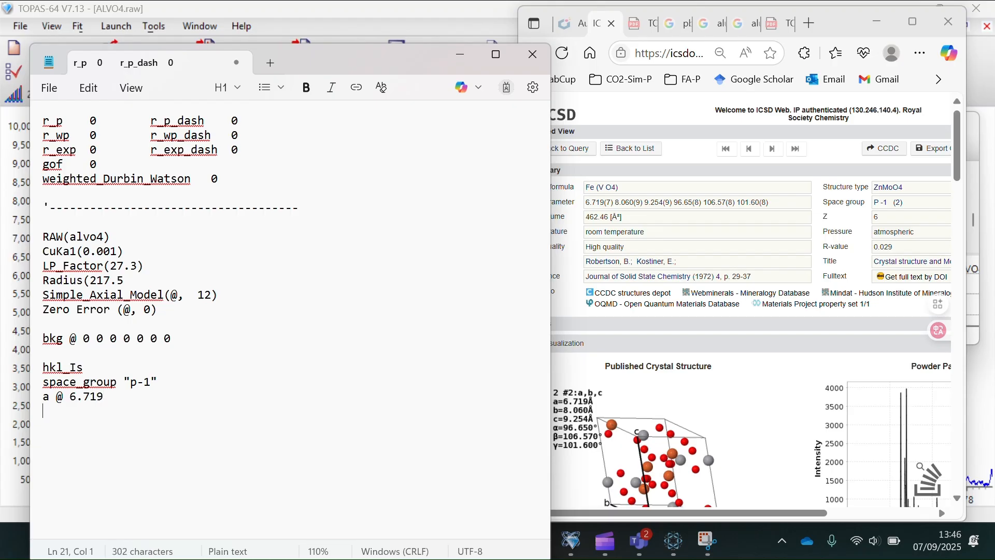
{"action": "type", "text": "b@ 8.060"}
{"action": "key", "text": "Return"}
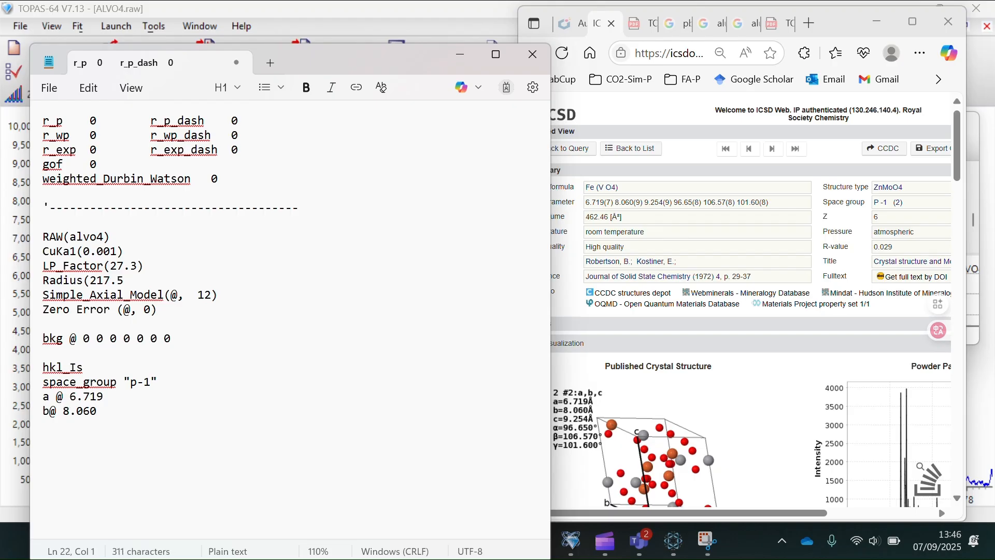
- Fix the spacing in the b line, then add c @ 9.254 and al @ 96.650
{"action": "key", "text": "Up"}
{"action": "key", "text": "Left"}
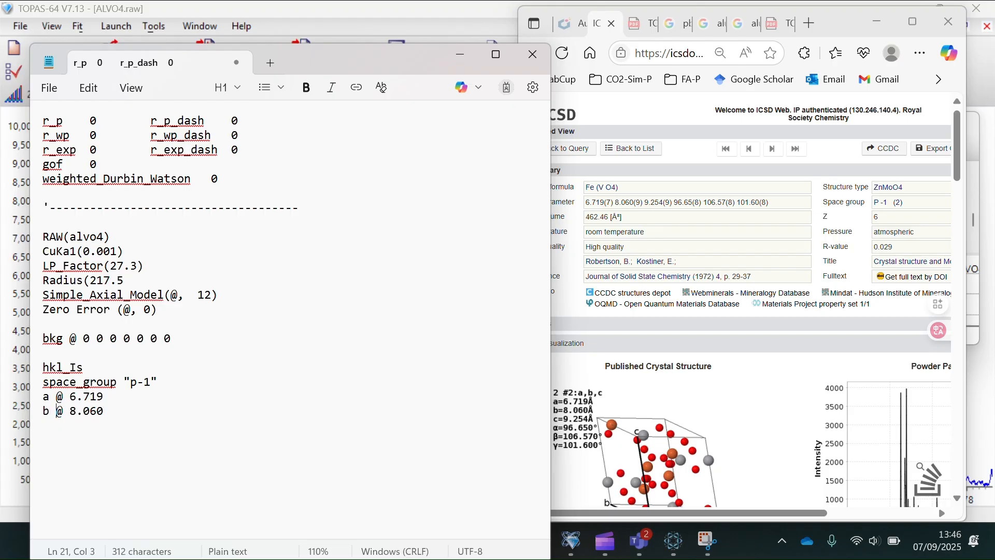
{"action": "key", "text": "Right"}
{"action": "left_click", "coordinate": [130, 409]}
{"action": "key", "text": "Return"}
{"action": "type", "text": "c @ 9.254"}
{"action": "key", "text": "Return"}
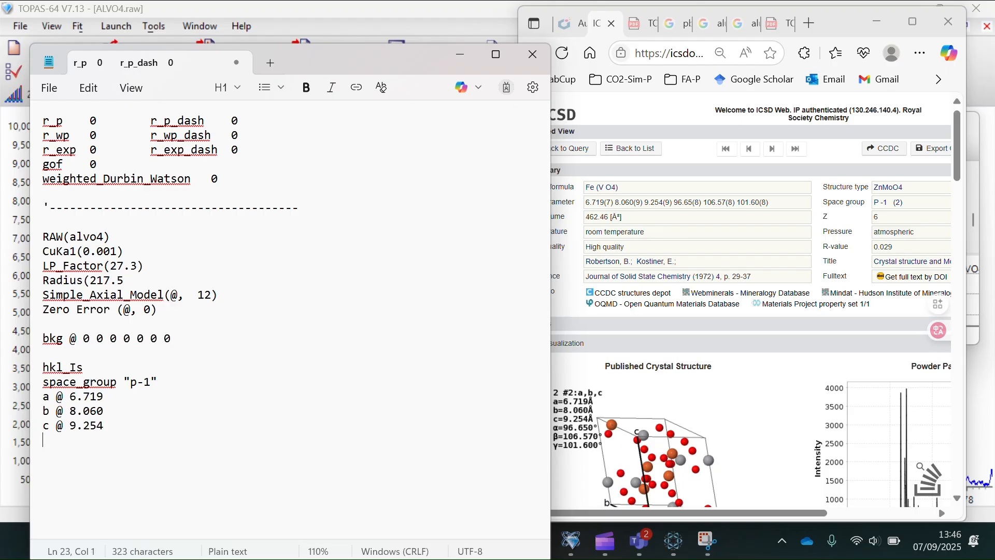
{"action": "type", "text": "al @96.650"}
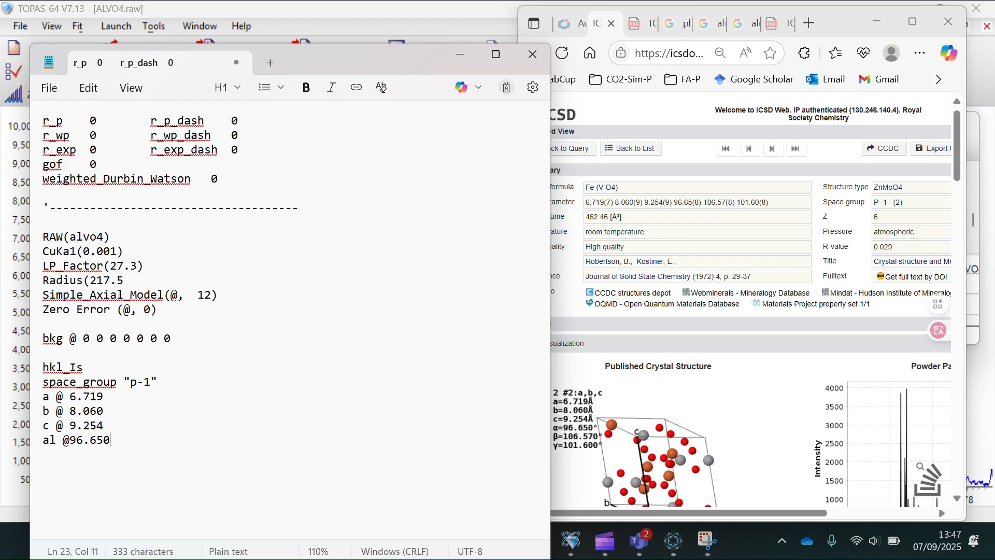
{"action": "key", "text": "Return"}
- Add be @ 106.570 and ga @ 101.600, inserting the missing space after @ on the al line
{"action": "type", "text": "be @ 1"}
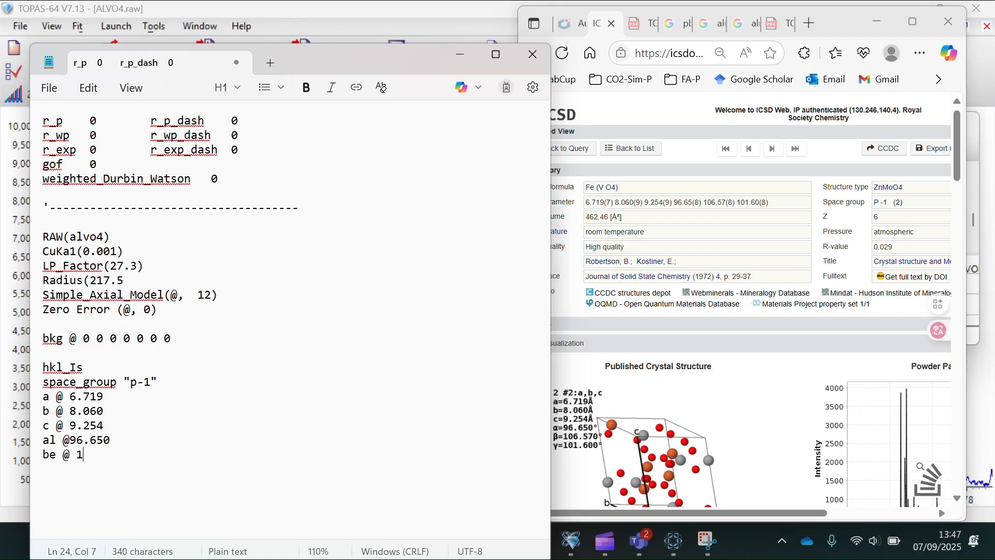
{"action": "type", "text": "06."}
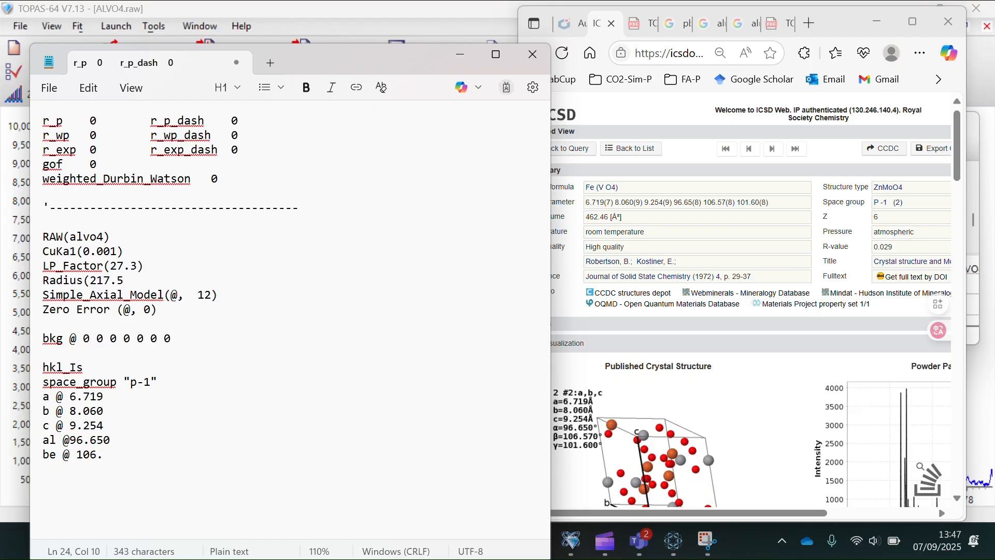
{"action": "type", "text": "570"}
{"action": "key", "text": "Return"}
{"action": "type", "text": "101"}
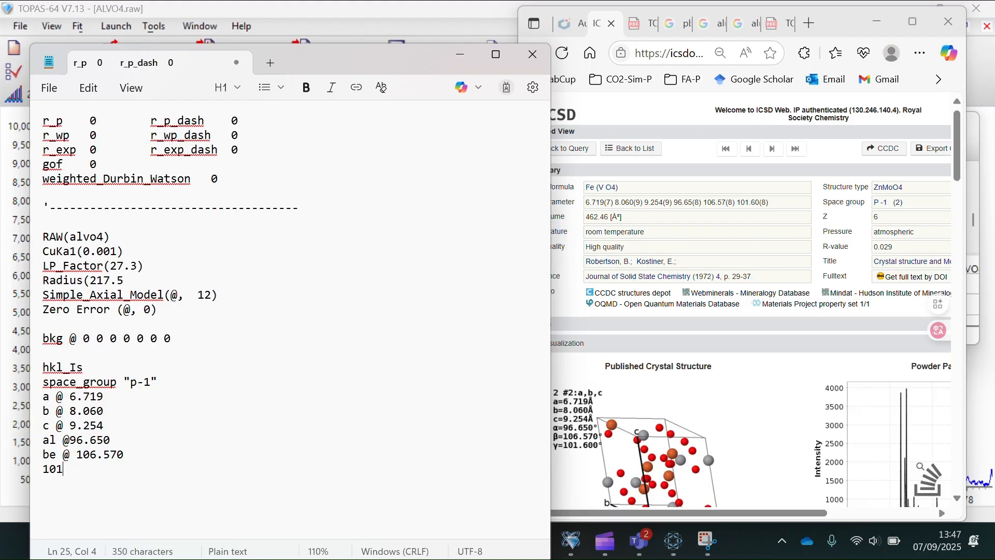
{"action": "key", "text": "BackSpace"}
{"action": "key", "text": "BackSpace"}
{"action": "key", "text": "BackSpace"}
{"action": "type", "text": "ga @"}
{"action": "left_click", "coordinate": [73, 440]}
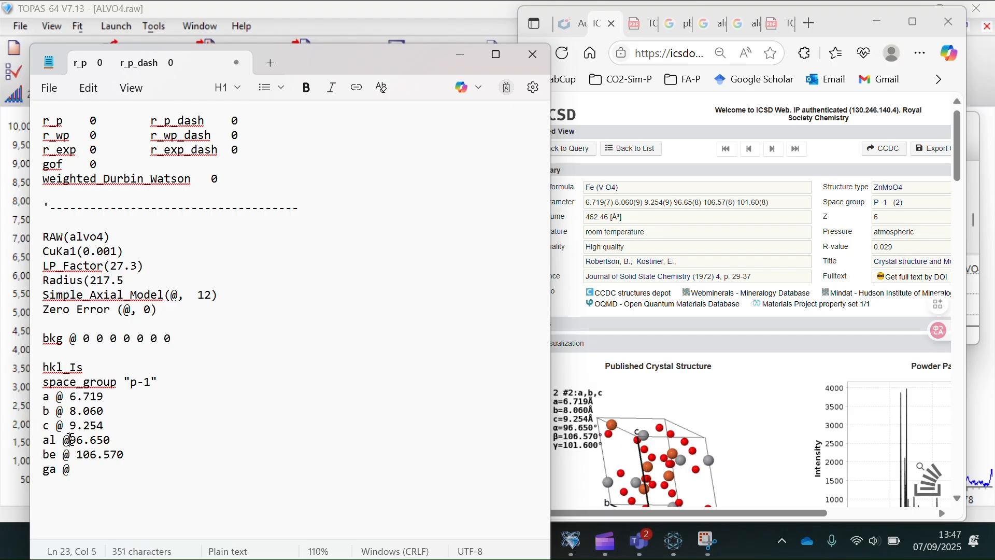
{"action": "left_click", "coordinate": [91, 471]}
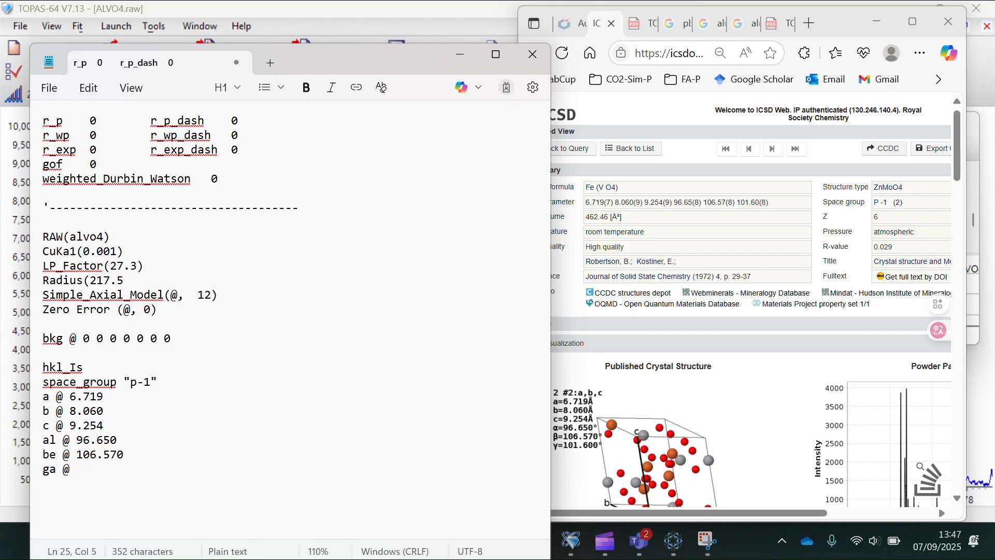
{"action": "type", "text": "101.600"}
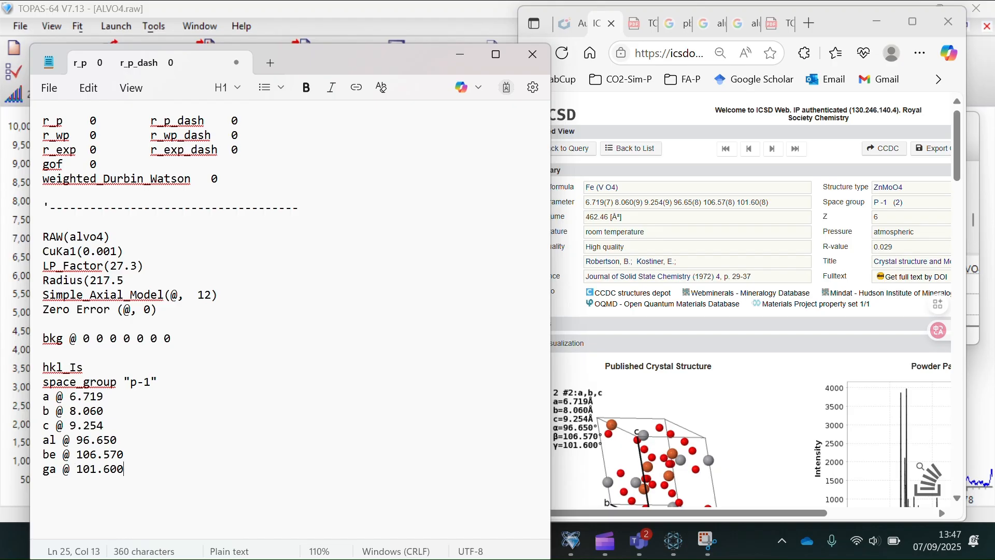
{"action": "key", "text": "ctrl+s"}
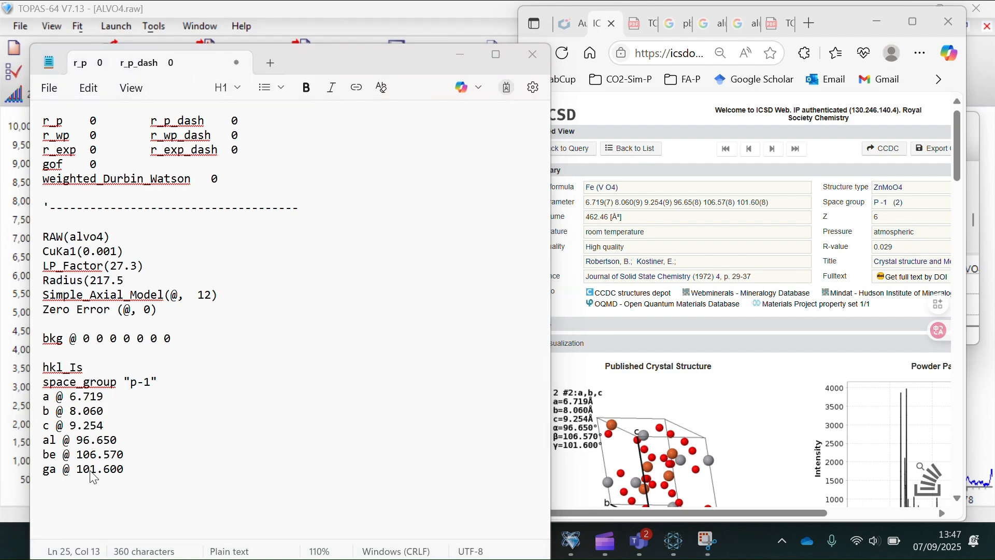
- Paste the TCHZ_Peak_Type(@, 0.01,...) and Out_for_cf(ALVO4-A-MATRIX.a) lines below the gamma angle line
{"action": "left_click", "coordinate": [628, 389]}
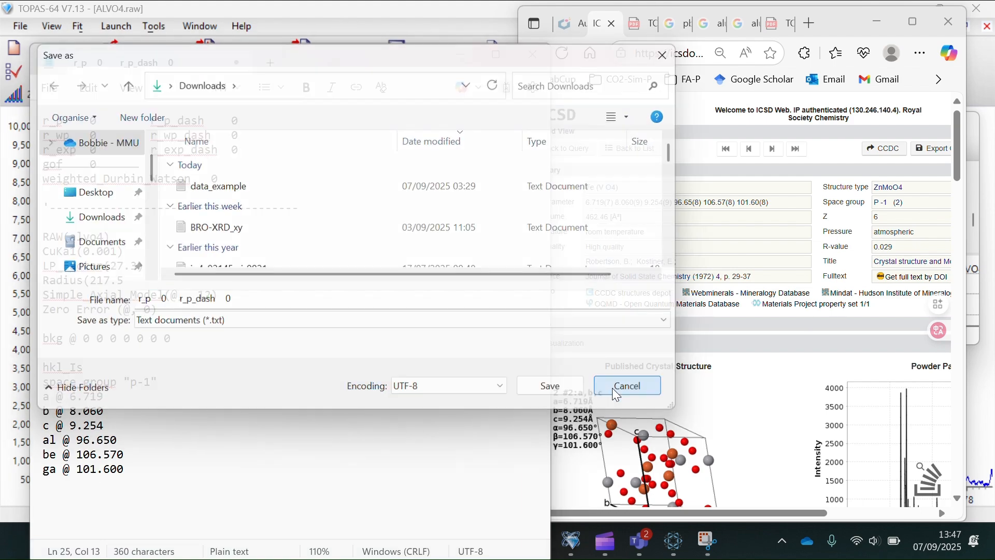
{"action": "key", "text": "Return"}
{"action": "key", "text": "Return"}
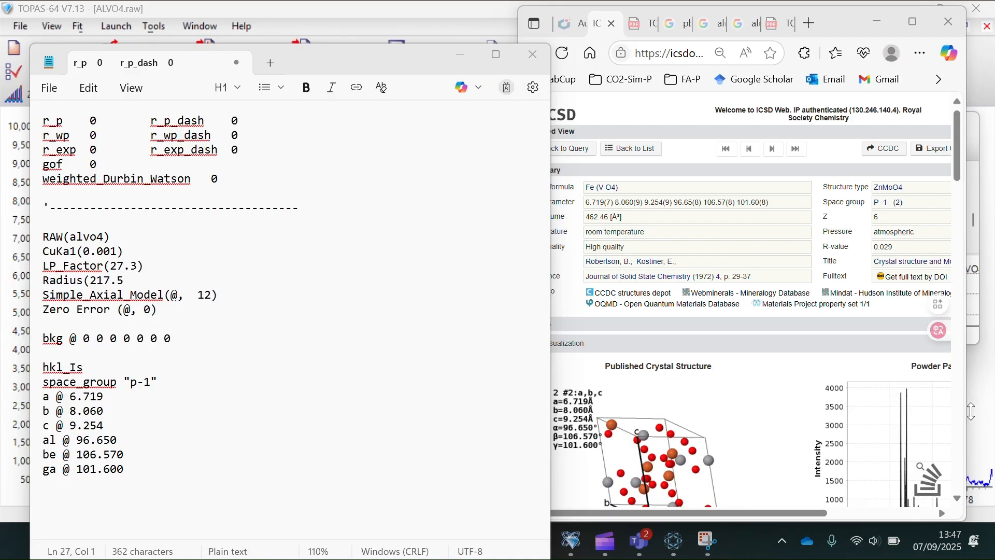
{"action": "left_click", "coordinate": [92, 513]}
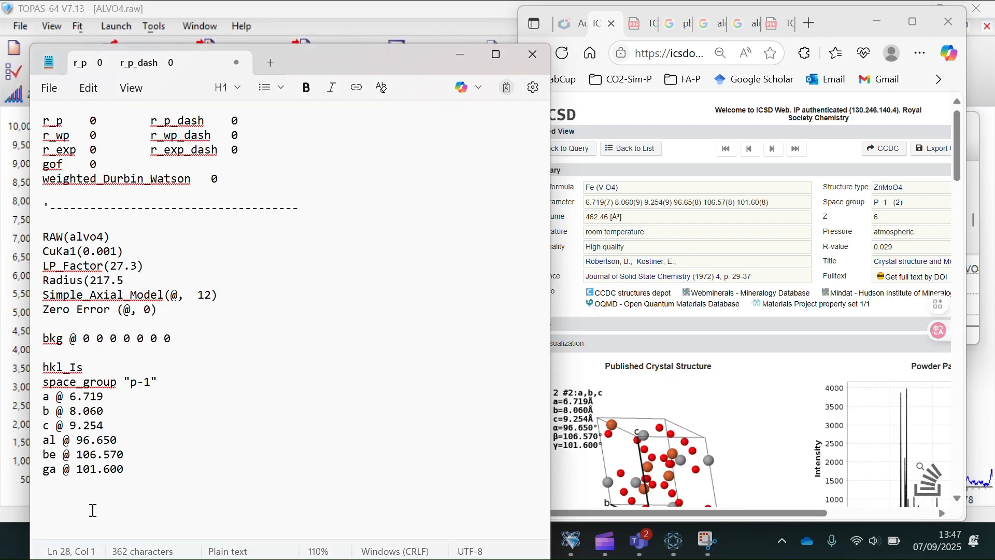
{"action": "left_click", "coordinate": [95, 498]}
{"action": "type", "text": "TCHZ_Peak_Type(@, 0.01,@, 0.01,@, 0.01,, 0,@, 0.01,, 0)  Out_for_cf(ALVO4-A-MATRIX.a)"}
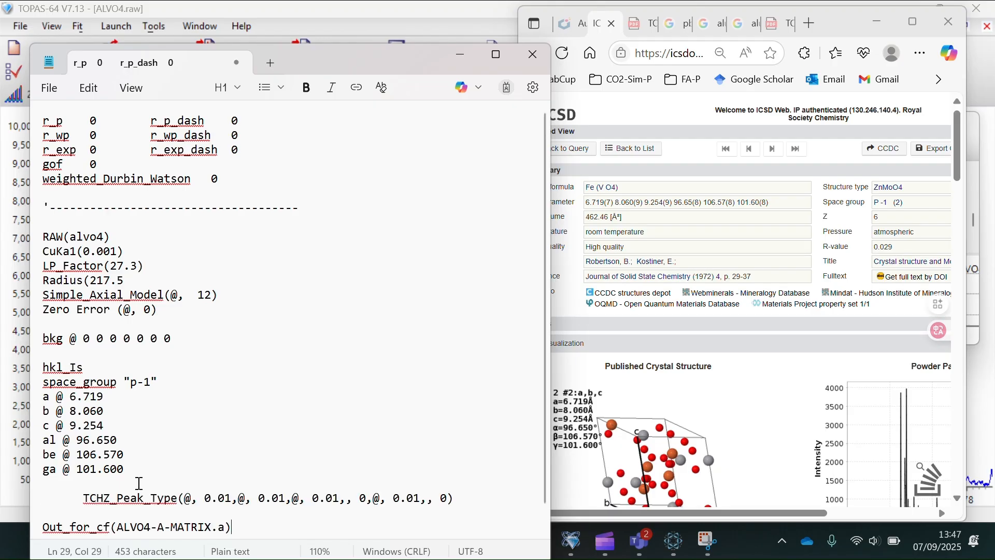
{"action": "scroll", "coordinate": [319, 446], "scroll_direction": "down", "scroll_amount": 2}
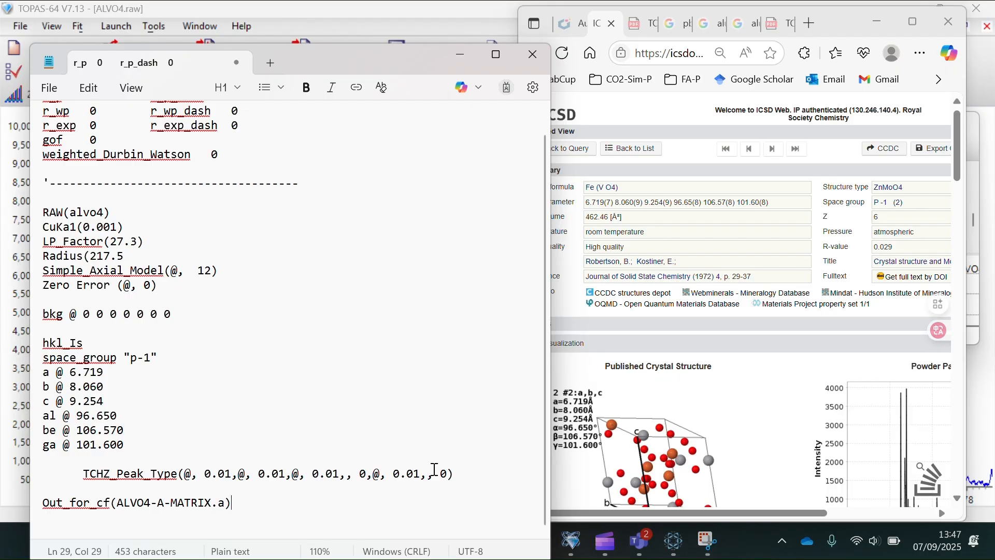
{"action": "left_click", "coordinate": [165, 506]}
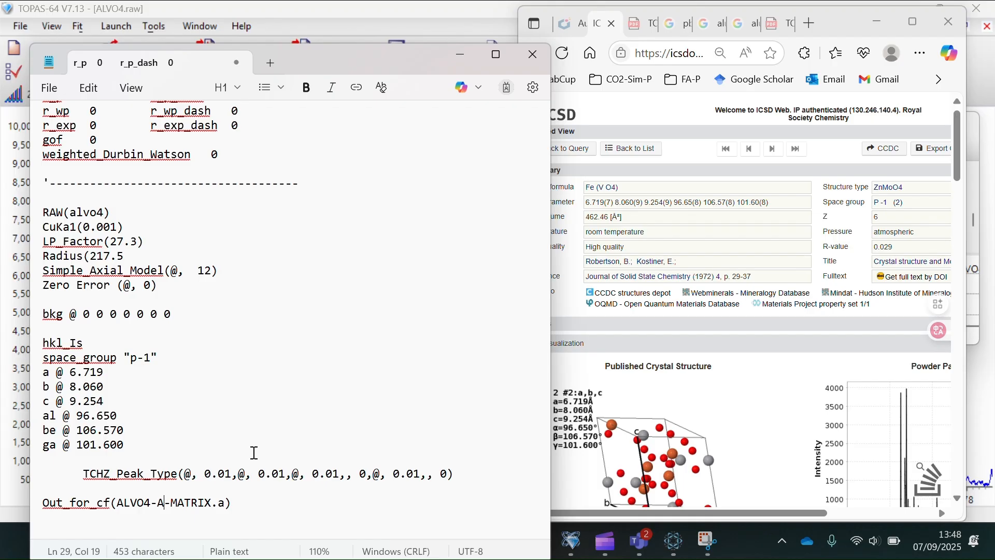
- Set ALVO4-PAWLEY-INPUT as the TOPAS input file, run it, and dismiss the abnormal-termination message
{"action": "left_click", "coordinate": [416, 28]}
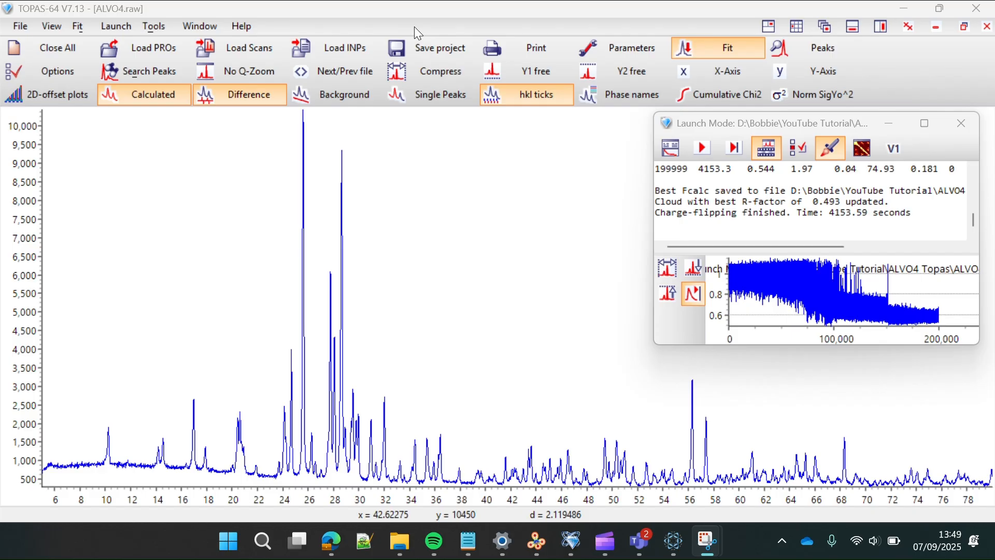
{"action": "left_click", "coordinate": [126, 27]}
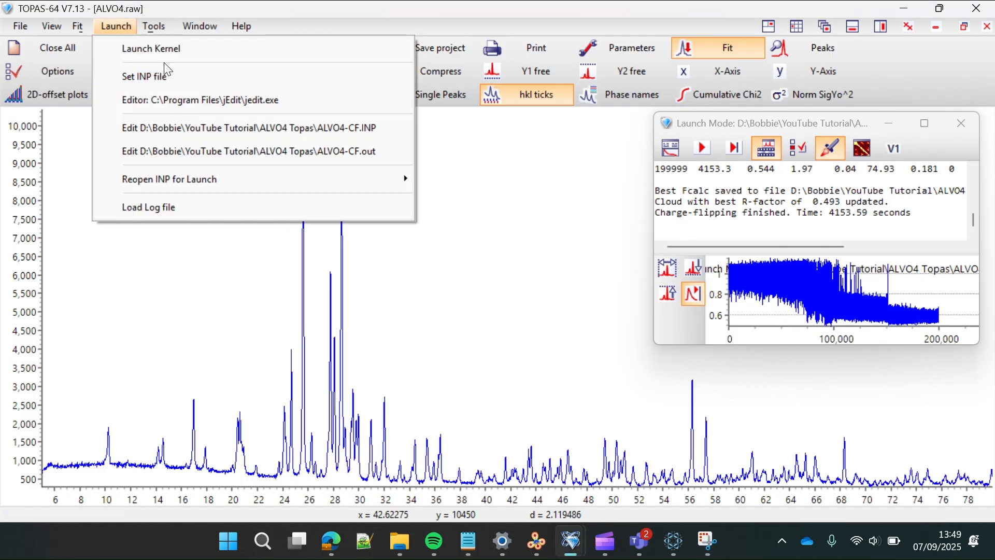
{"action": "left_click", "coordinate": [167, 73]}
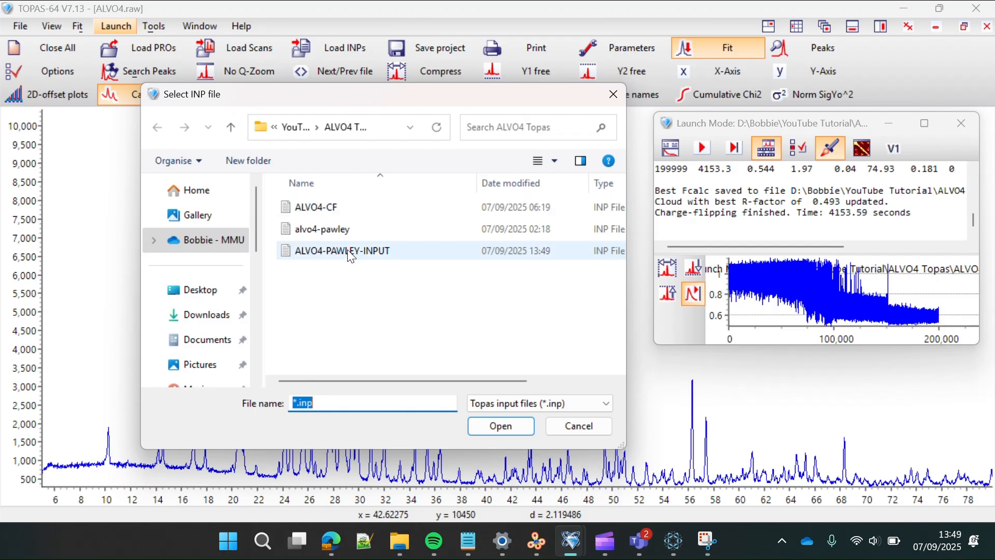
{"action": "left_click", "coordinate": [343, 252]}
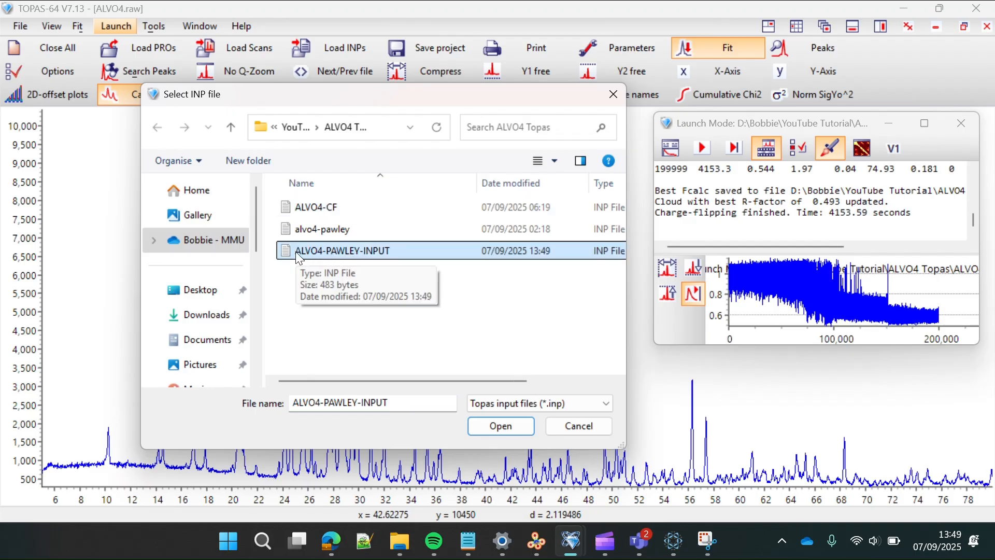
{"action": "double_click", "coordinate": [352, 253]}
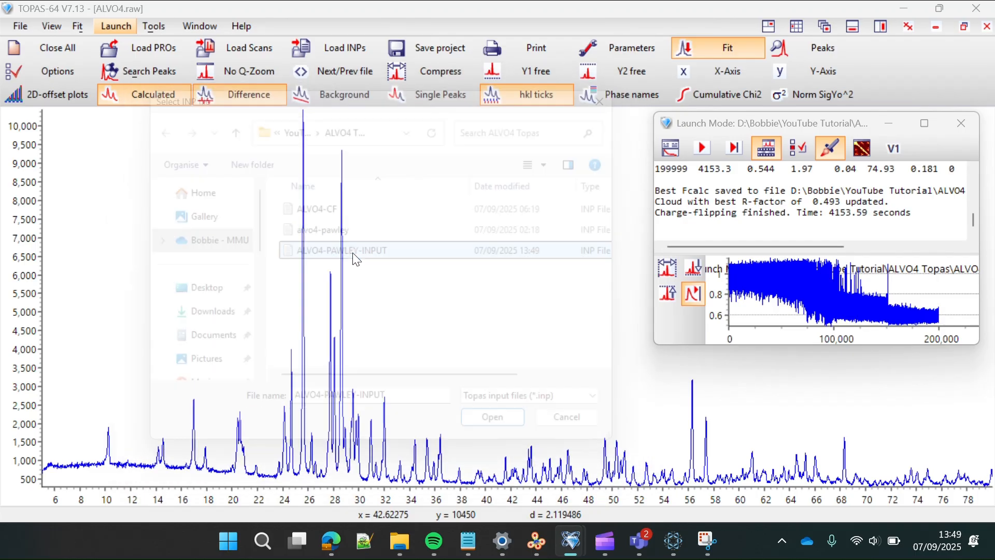
{"action": "left_click", "coordinate": [702, 149]}
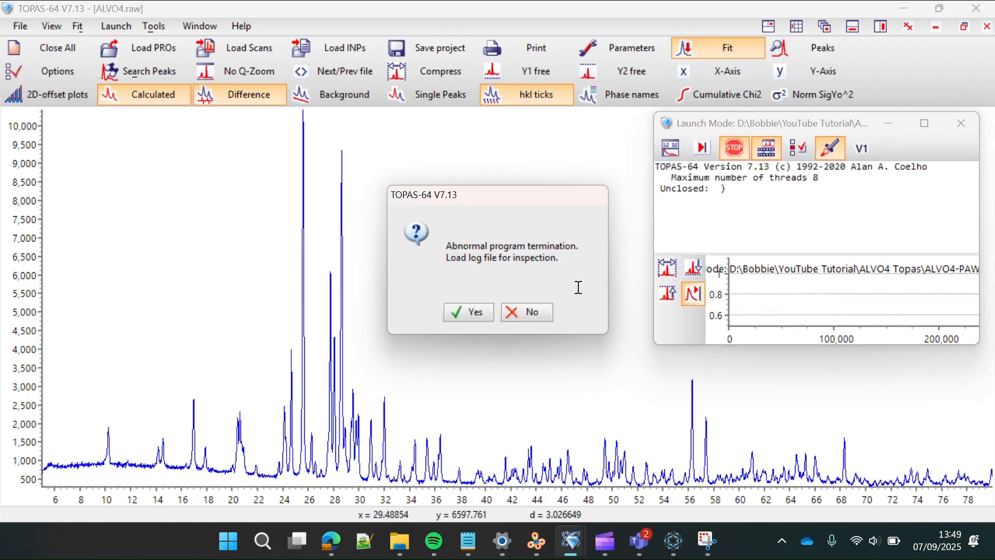
{"action": "left_click", "coordinate": [534, 312]}
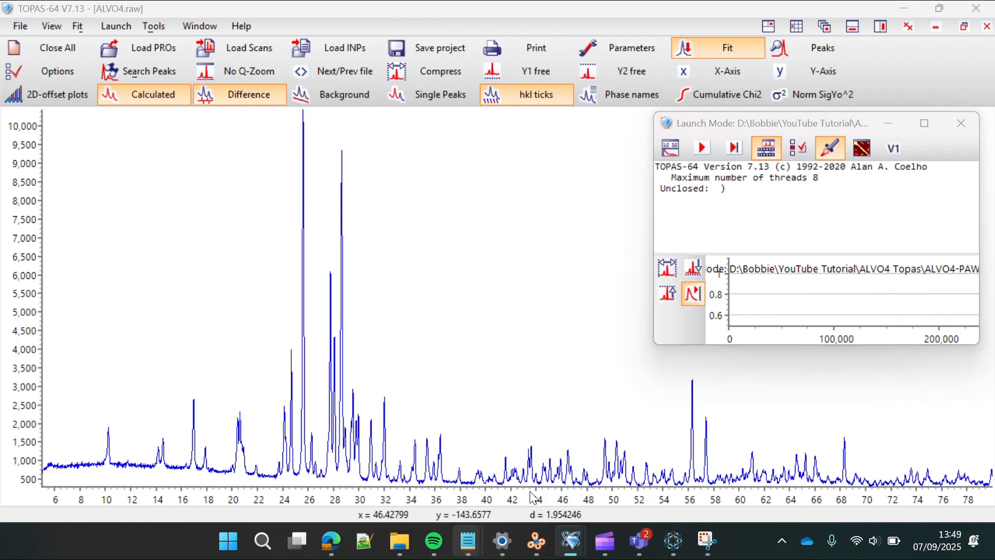
{"action": "left_click", "coordinate": [468, 541]}
- In ALVO4-PAWLEY-INPUT.INP, add the missing ')' so the line reads Radius(217.5), then return to TOPAS
{"action": "left_click", "coordinate": [641, 469]}
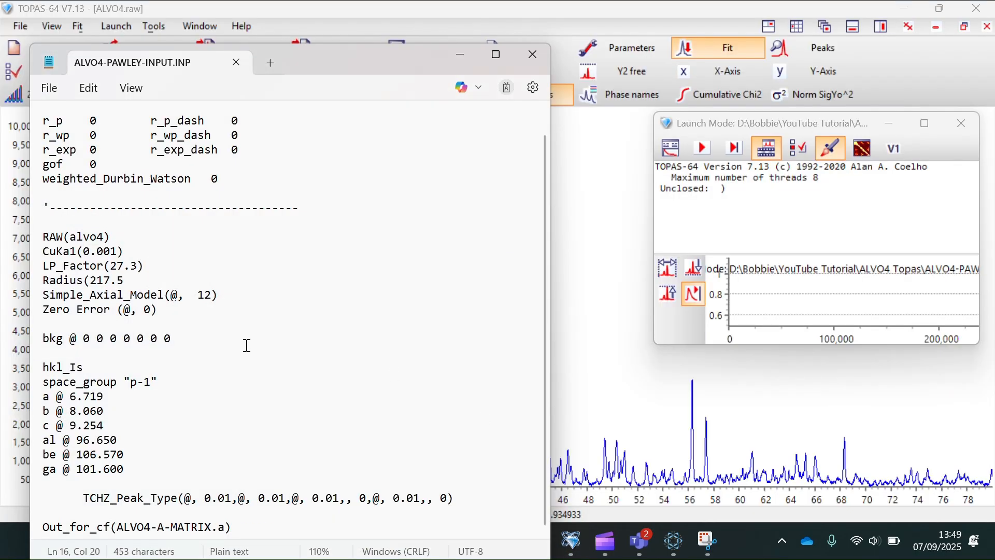
{"action": "scroll", "coordinate": [186, 334], "scroll_direction": "down", "scroll_amount": 1}
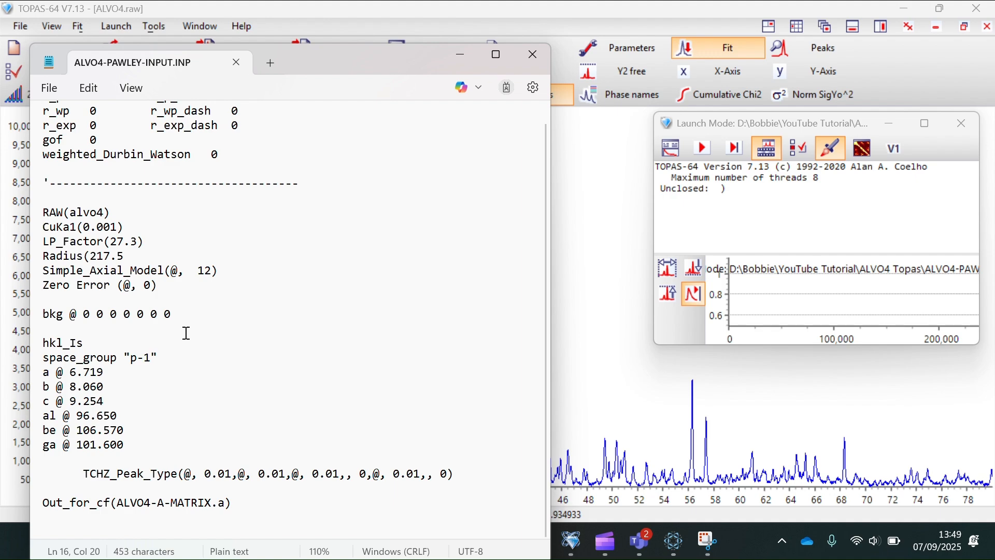
{"action": "scroll", "coordinate": [186, 334], "scroll_direction": "up", "scroll_amount": 1}
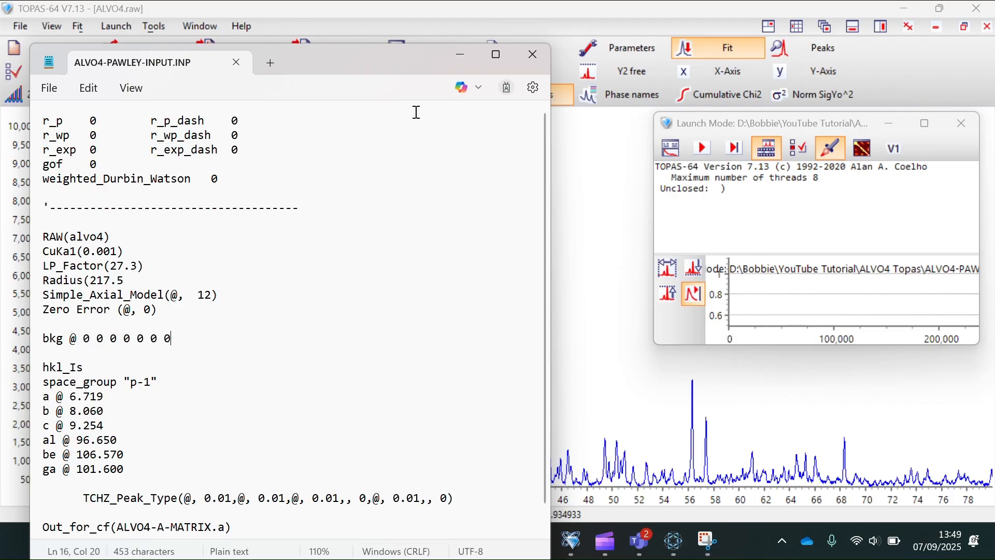
{"action": "key", "text": "Up"}
{"action": "key", "text": "Up"}
{"action": "key", "text": "Up"}
{"action": "key", "text": "Up"}
{"action": "type", "text": ")"}
{"action": "left_click", "coordinate": [420, 33]}
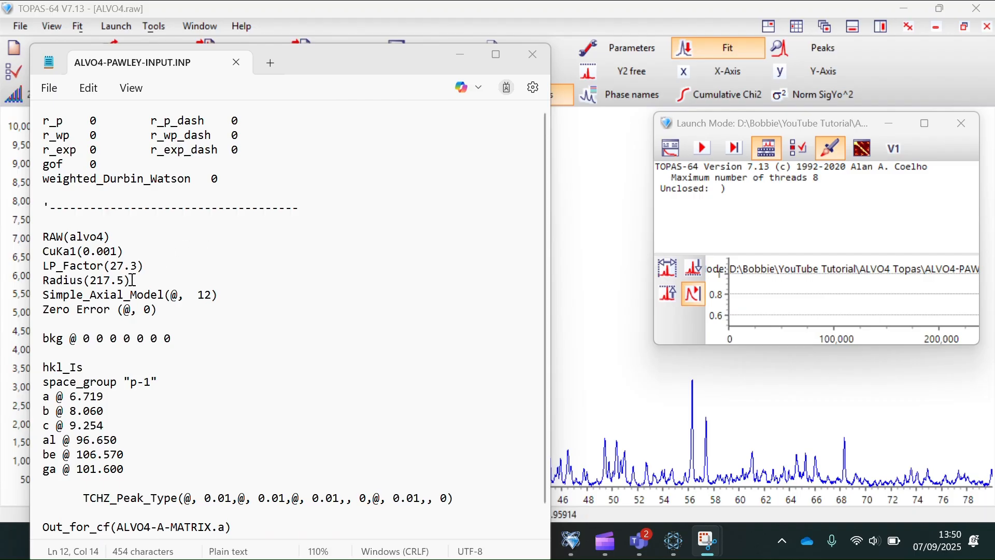
{"action": "left_click_drag", "start_coordinate": [130, 280], "coordinate": [120, 280]}
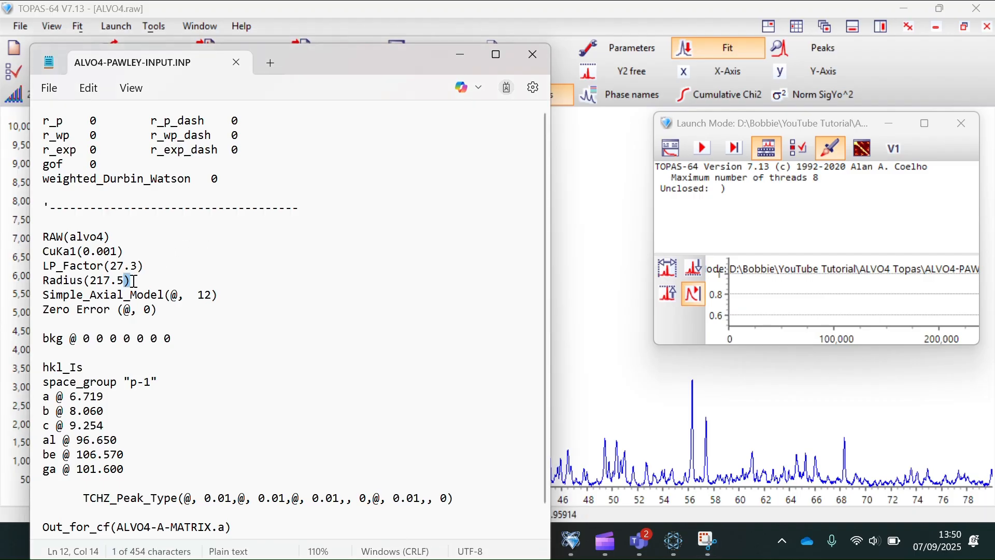
{"action": "left_click", "coordinate": [202, 279]}
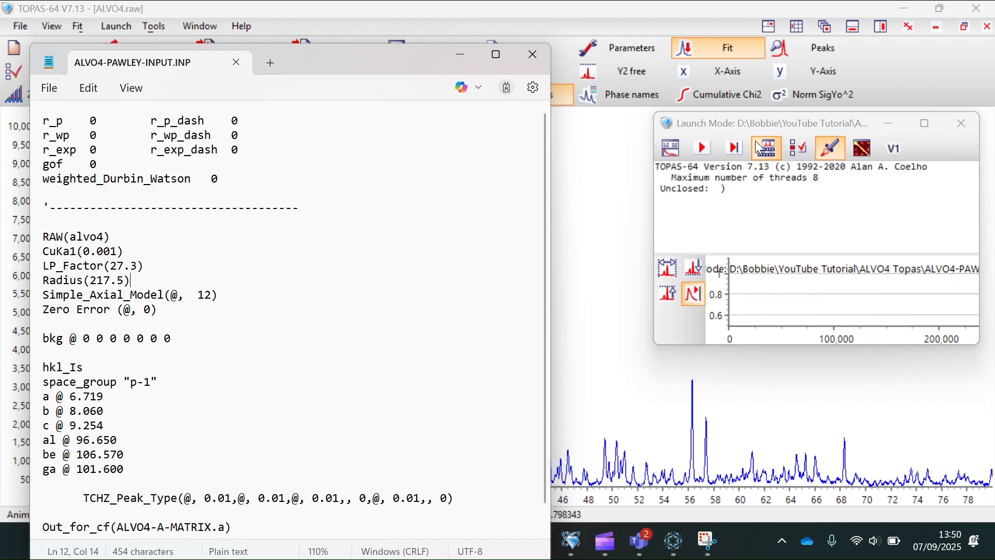
{"action": "left_click", "coordinate": [690, 211]}
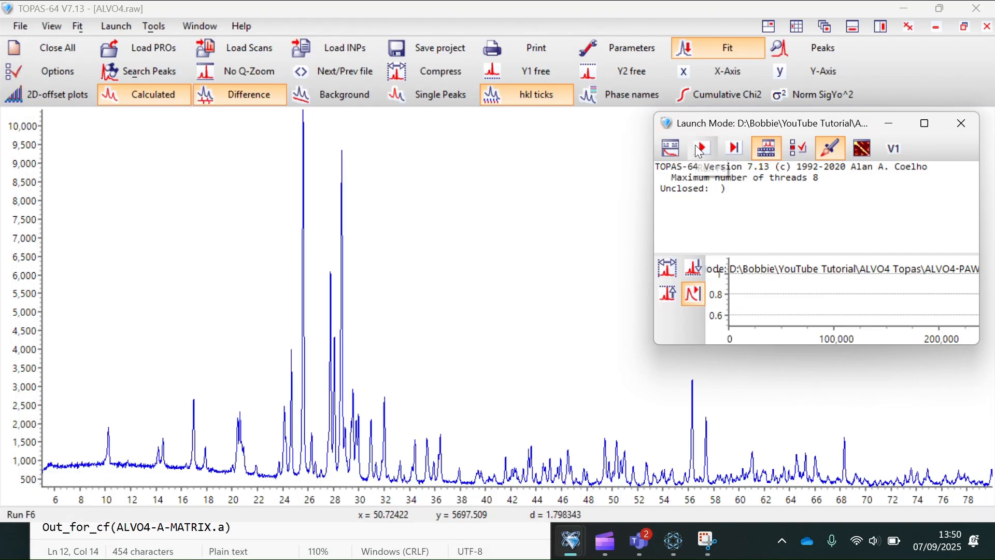
- Reload ALVO4-PAWLEY-INPUT as the TOPAS input file, run it, and dismiss the termination message
{"action": "left_click", "coordinate": [116, 26]}
{"action": "left_click", "coordinate": [175, 83]}
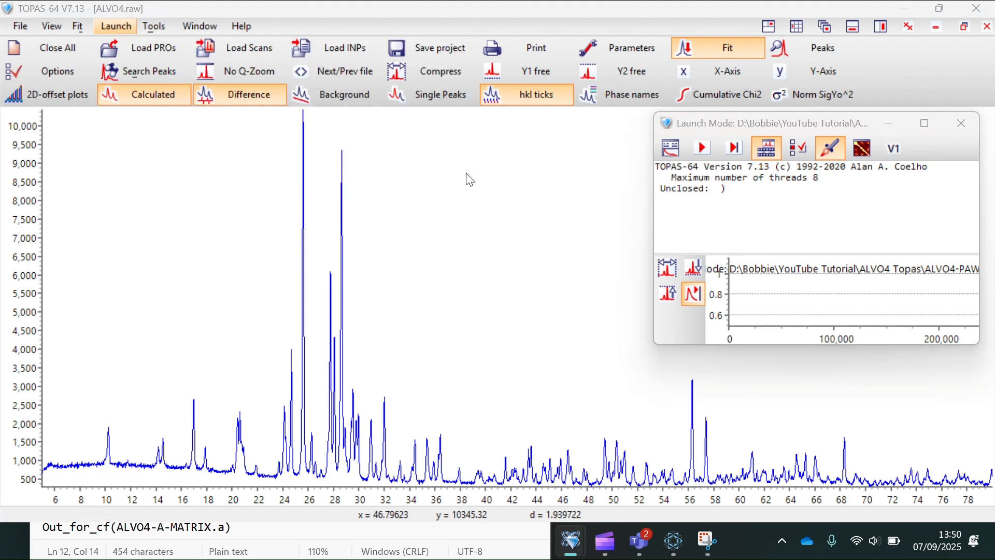
{"action": "double_click", "coordinate": [342, 251]}
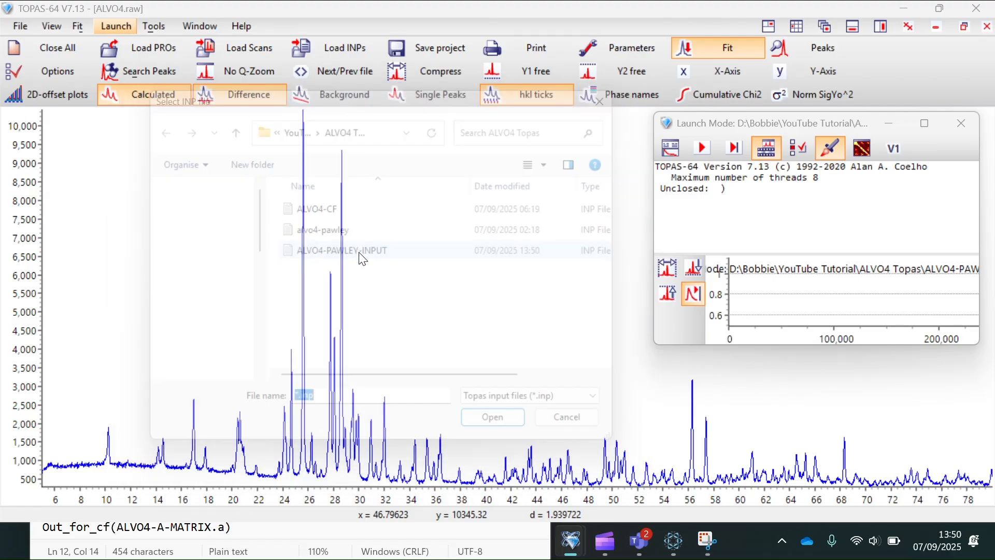
{"action": "left_click", "coordinate": [702, 145]}
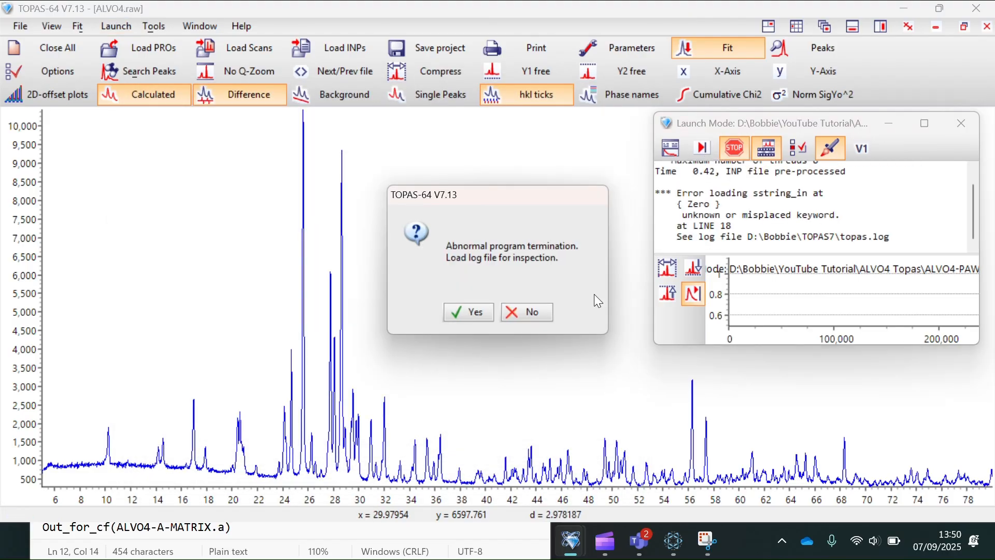
{"action": "left_click", "coordinate": [515, 315]}
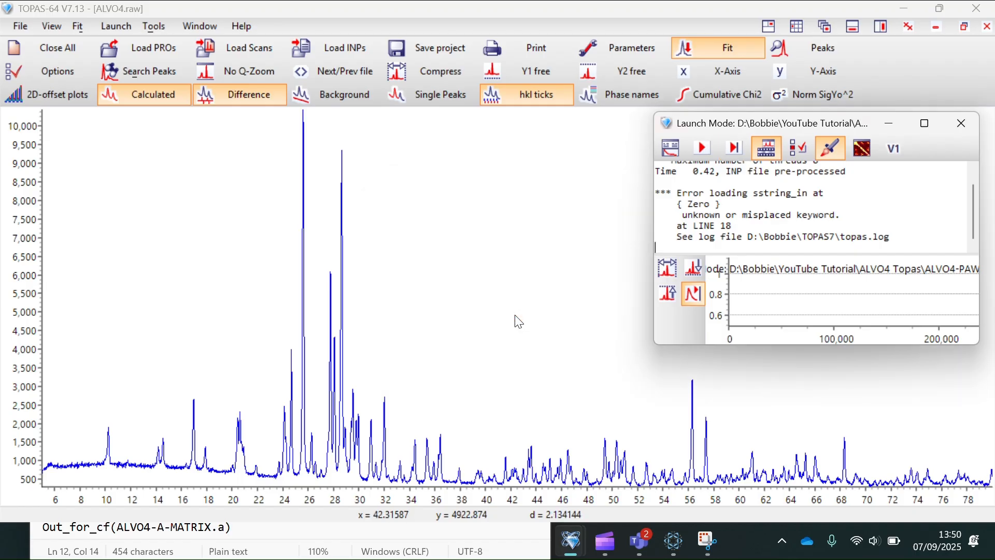
- In the Pawley input, change 'Zero Error' to 'Zero_Error' and return to the TOPAS fit
{"action": "mouse_move", "coordinate": [661, 551]}
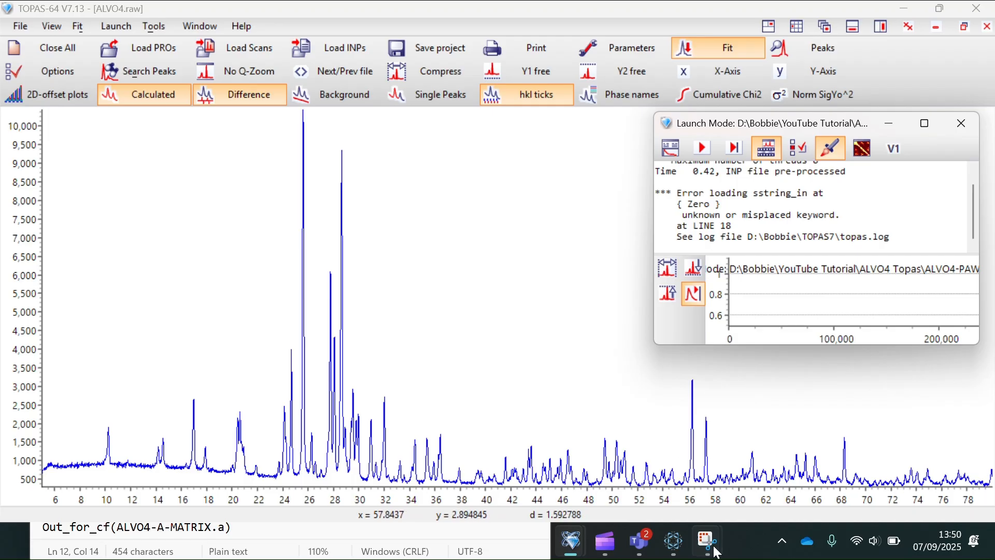
{"action": "mouse_move", "coordinate": [728, 549]}
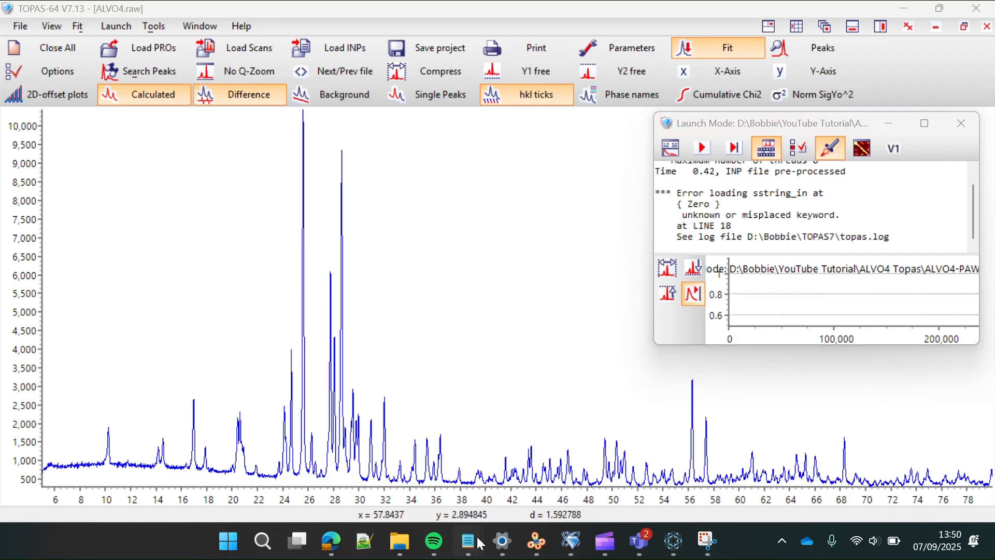
{"action": "mouse_move", "coordinate": [481, 543]}
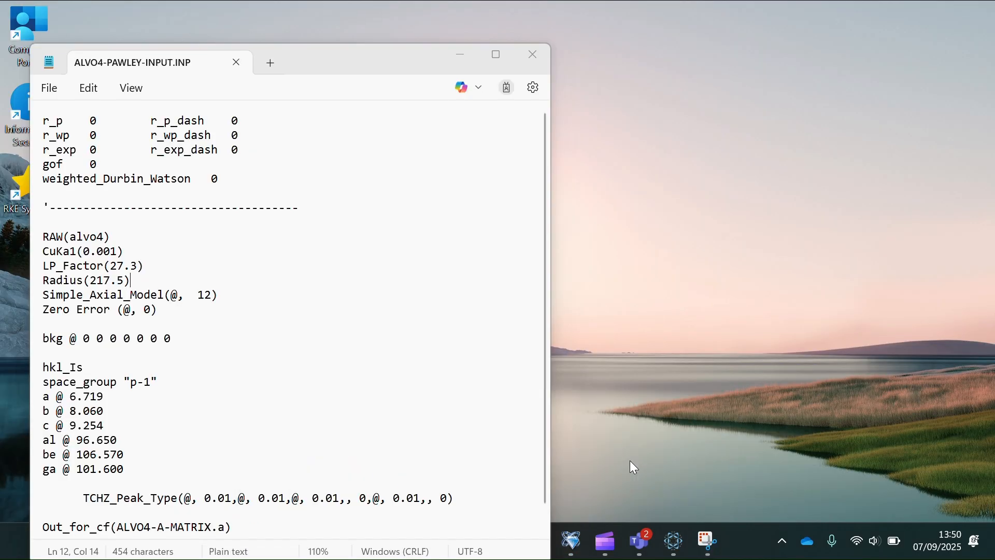
{"action": "left_click", "coordinate": [630, 460]}
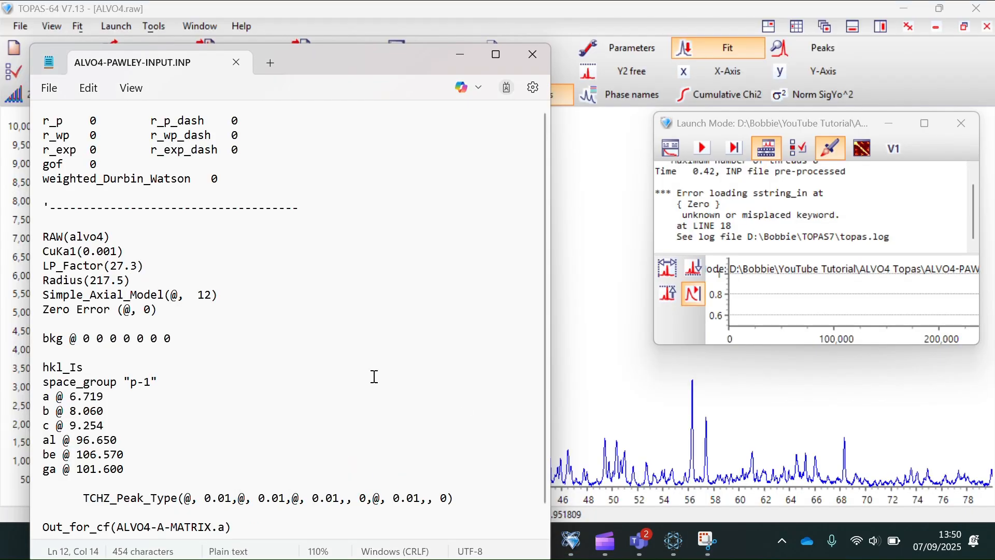
{"action": "left_click", "coordinate": [78, 309]}
{"action": "key", "text": "BackSpace"}
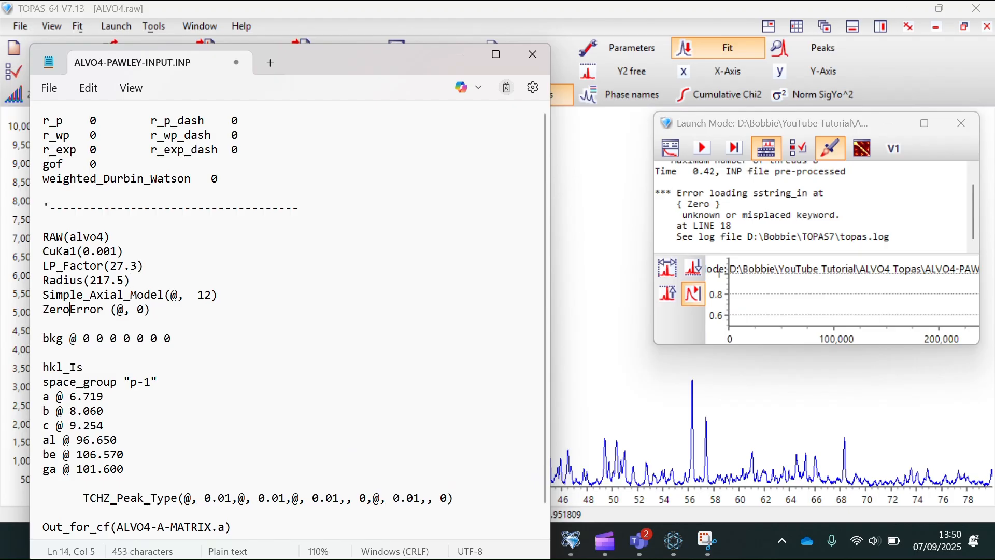
{"action": "type", "text": "_"}
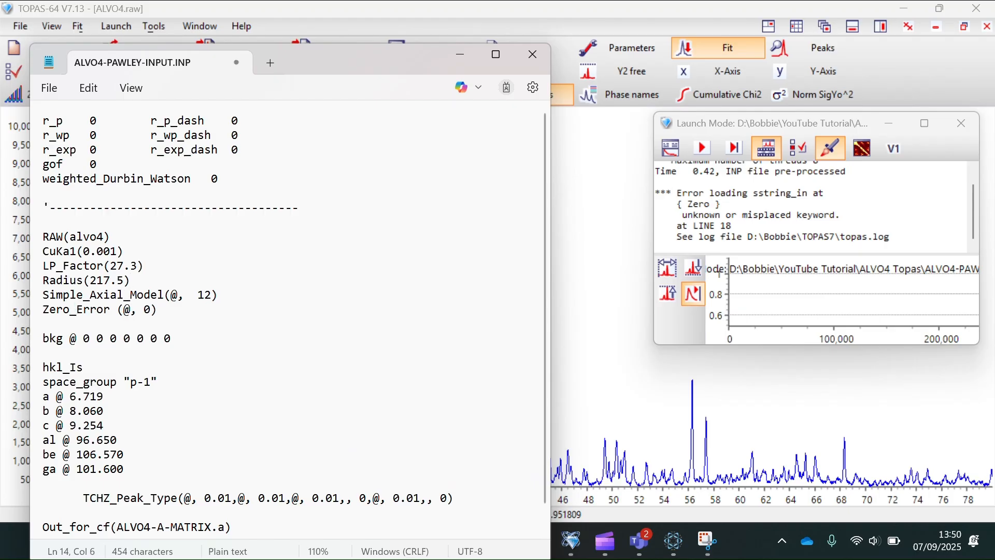
{"action": "left_click", "coordinate": [596, 352]}
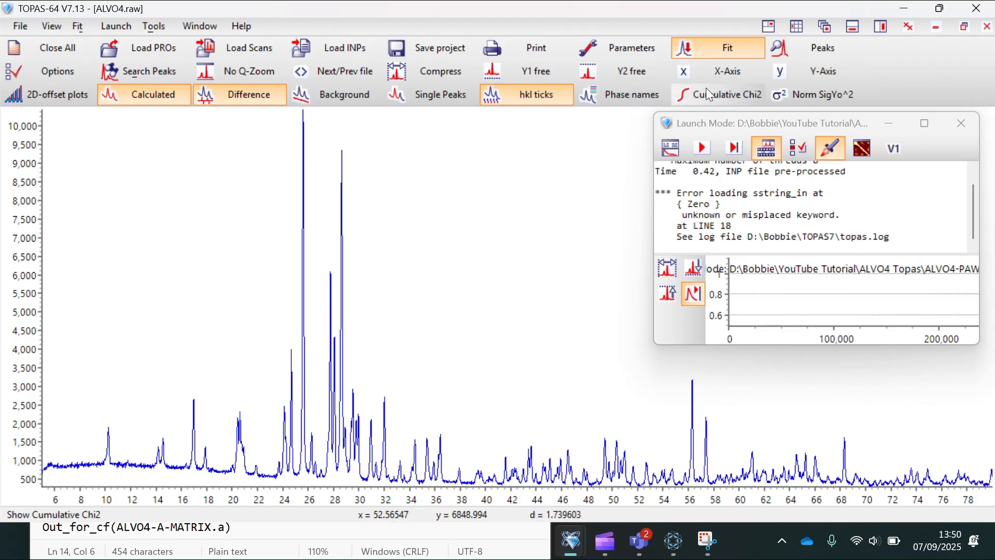
- Rerun the corrected Pawley refinement of ALVO4.raw, declining to update the INP with refined values
{"action": "left_click", "coordinate": [702, 149]}
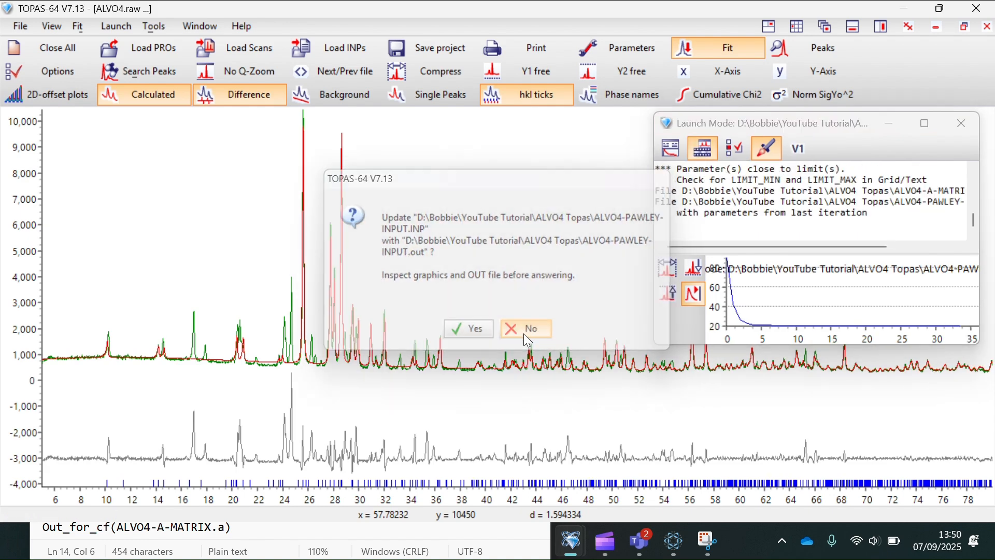
{"action": "left_click", "coordinate": [527, 341]}
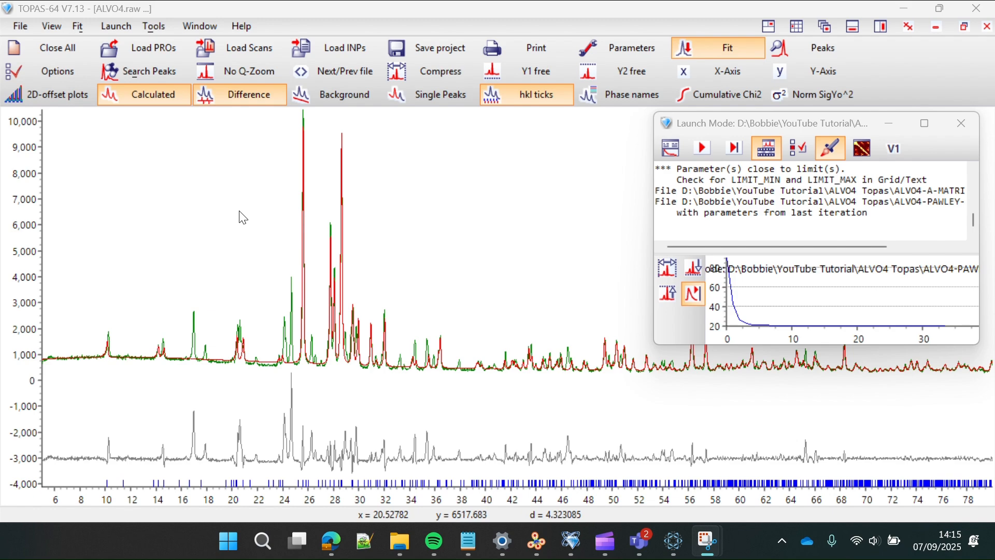
{"action": "mouse_move", "coordinate": [468, 548]}
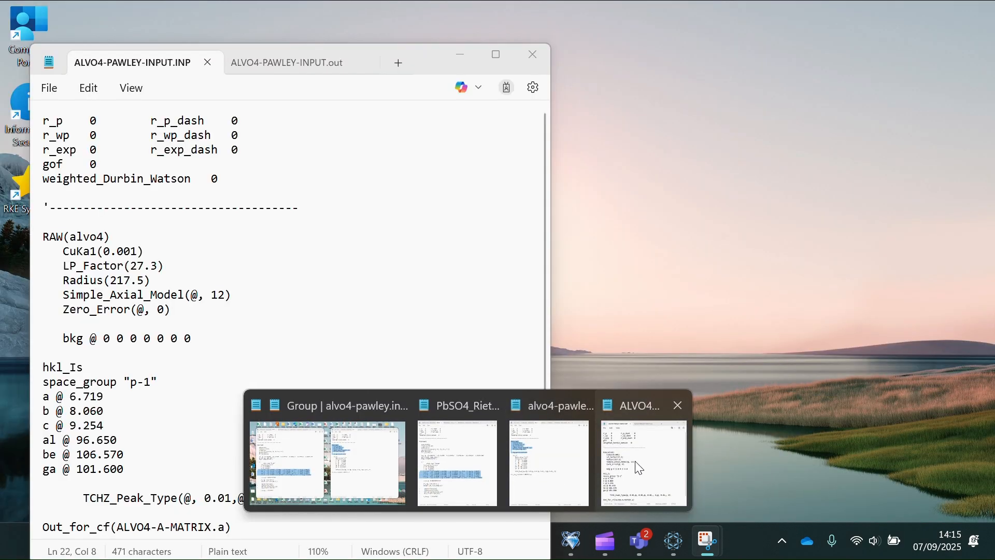
- Select lattice parameter lines a through ga in the ALVO4 Pawley input, then return to TOPAS
{"action": "left_click", "coordinate": [639, 467]}
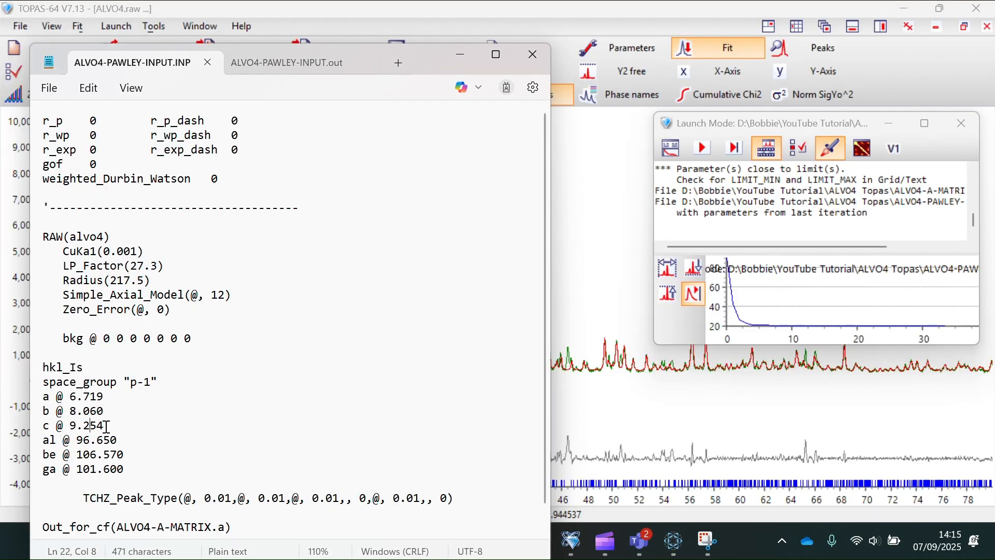
{"action": "left_click_drag", "start_coordinate": [133, 469], "coordinate": [32, 392]}
{"action": "left_click", "coordinate": [625, 397]}
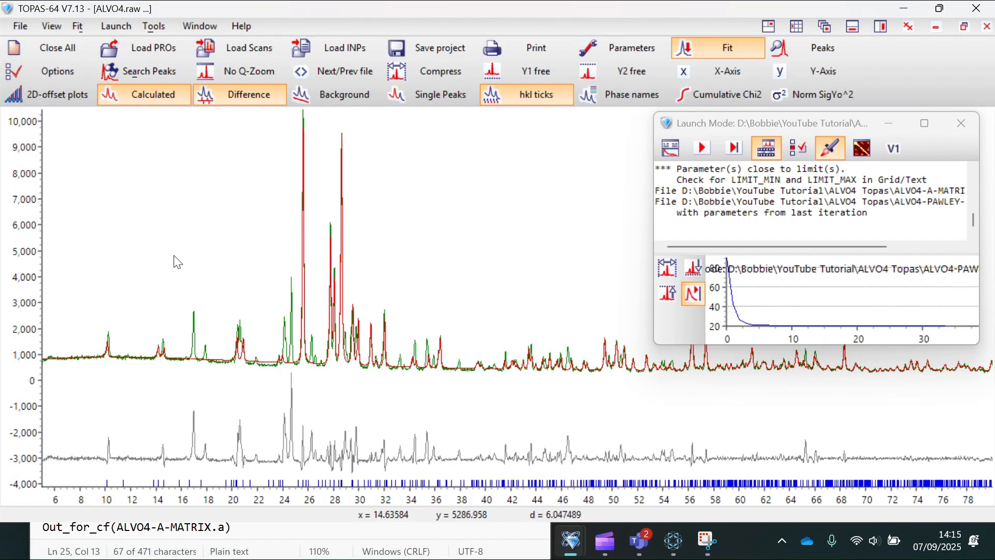
{"action": "left_click_drag", "start_coordinate": [164, 243], "coordinate": [320, 394]}
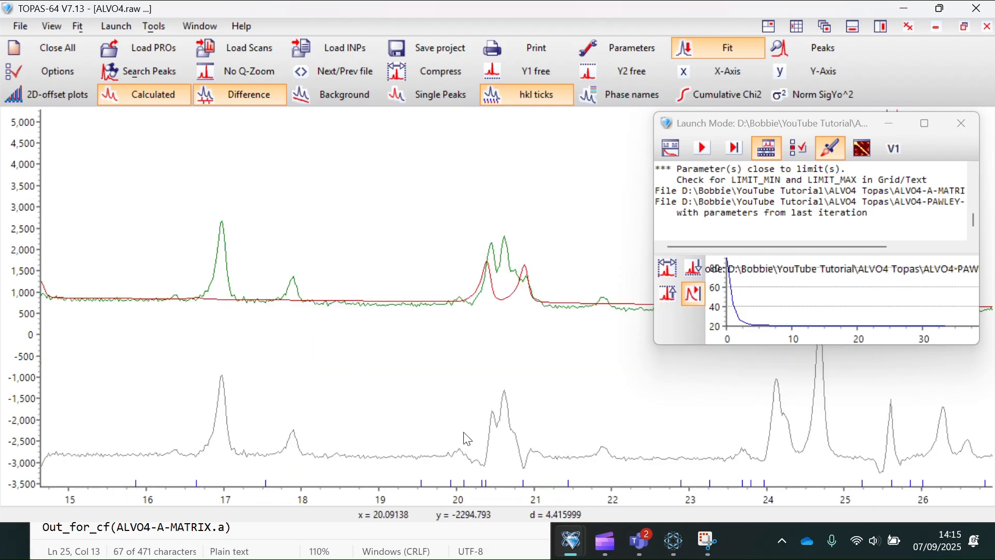
{"action": "mouse_move", "coordinate": [453, 483]}
{"action": "mouse_move", "coordinate": [267, 484]}
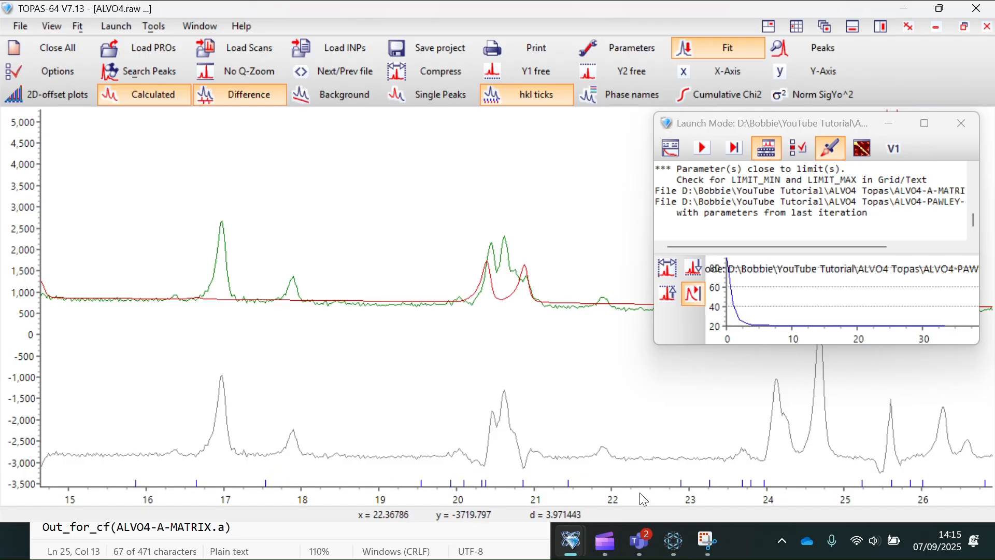
{"action": "mouse_move", "coordinate": [736, 484]}
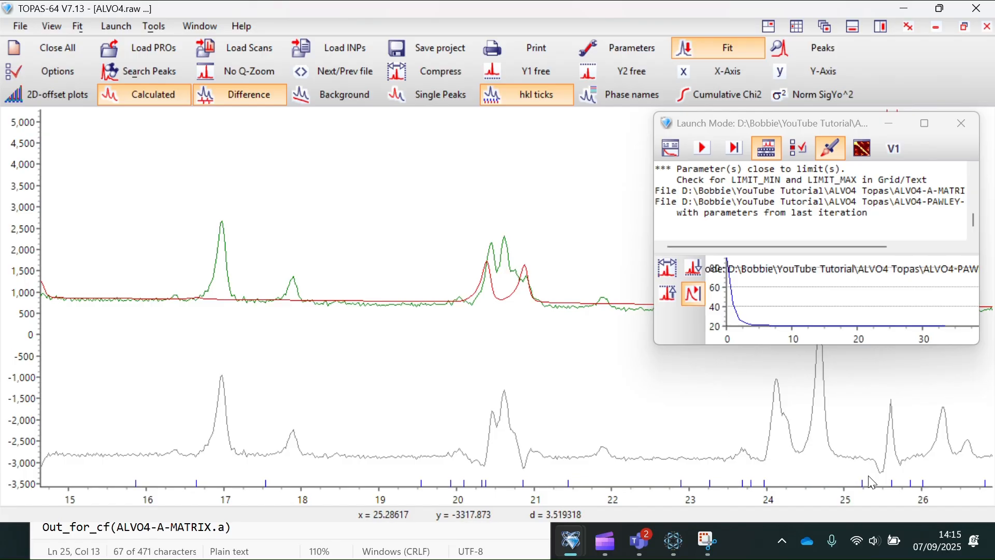
{"action": "mouse_move", "coordinate": [926, 480]}
{"action": "mouse_move", "coordinate": [811, 482]}
{"action": "right_click", "coordinate": [549, 417]}
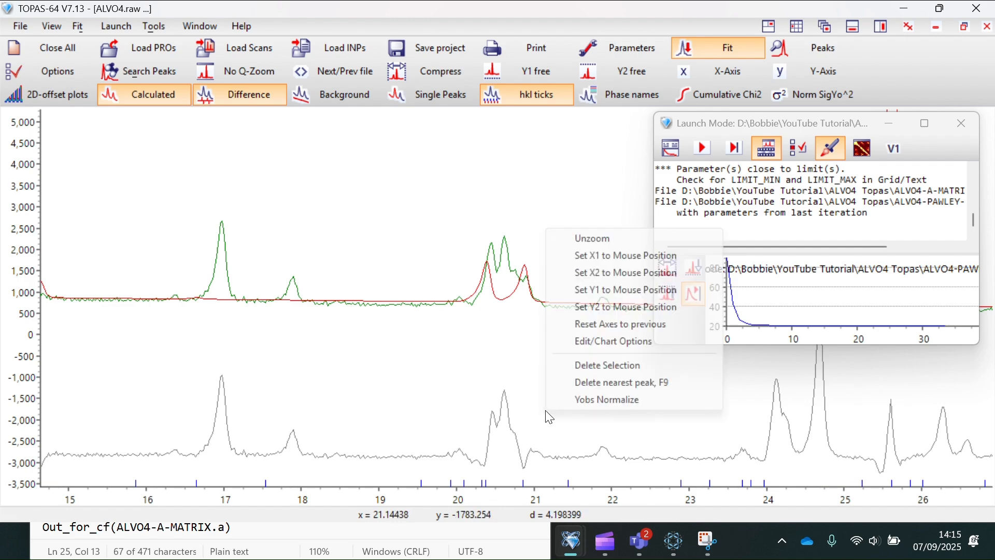
{"action": "left_click", "coordinate": [589, 238]}
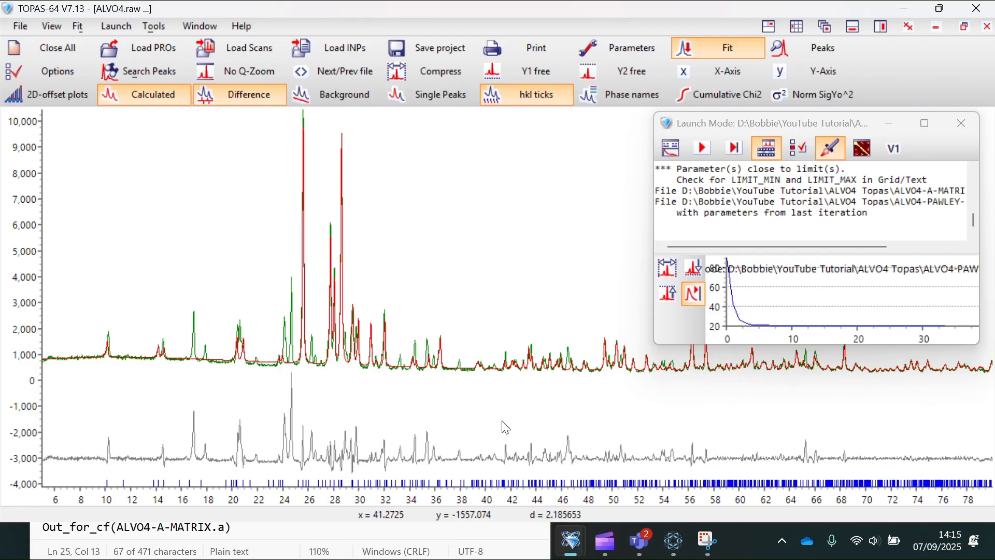
{"action": "left_click", "coordinate": [749, 535]}
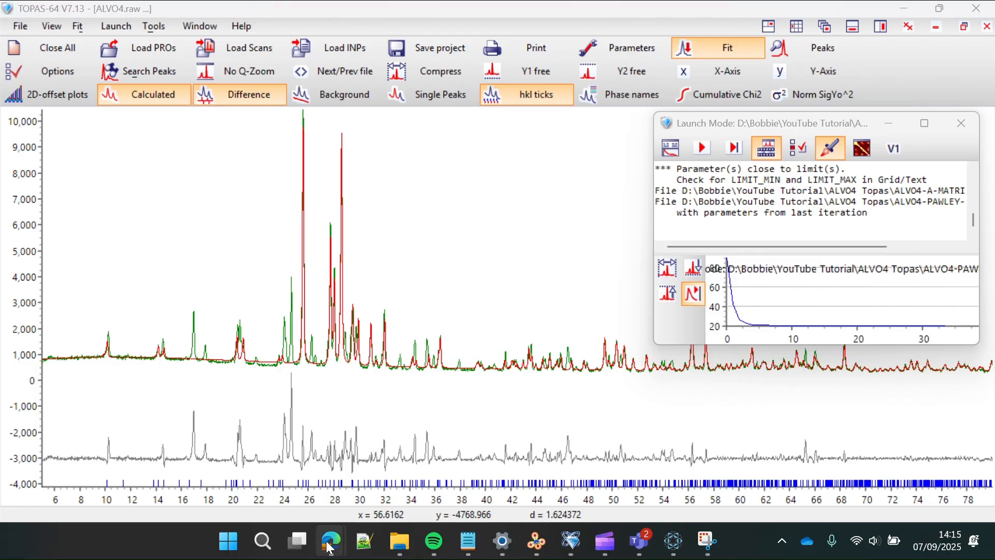
- Bring up the Database of Ionic Radii page in the browser
{"action": "mouse_move", "coordinate": [331, 541]}
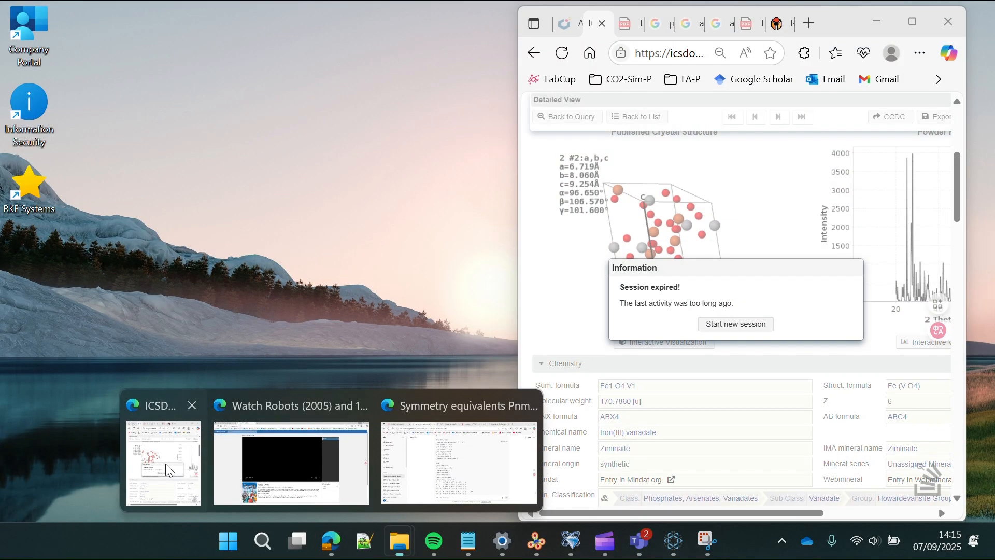
{"action": "left_click", "coordinate": [166, 463]}
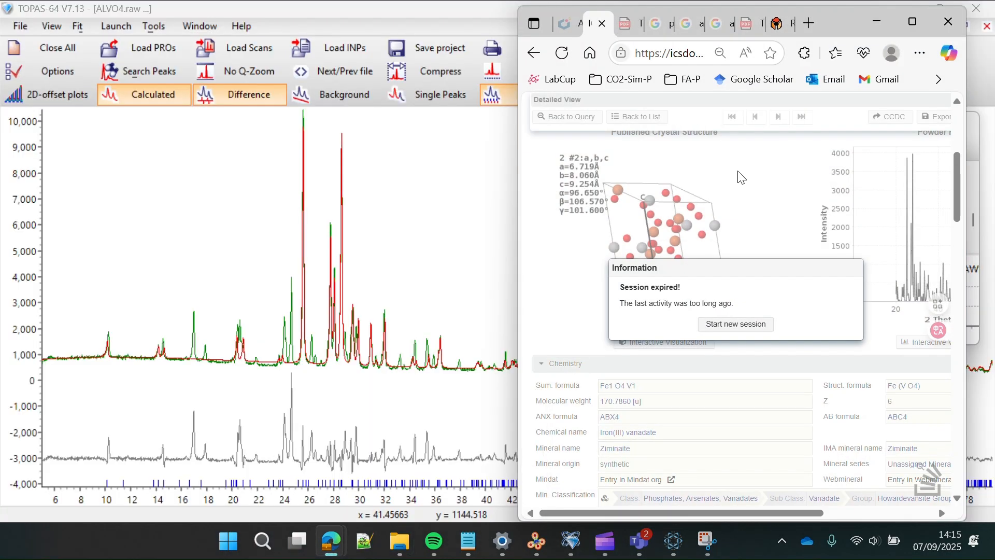
{"action": "left_click", "coordinate": [777, 23]}
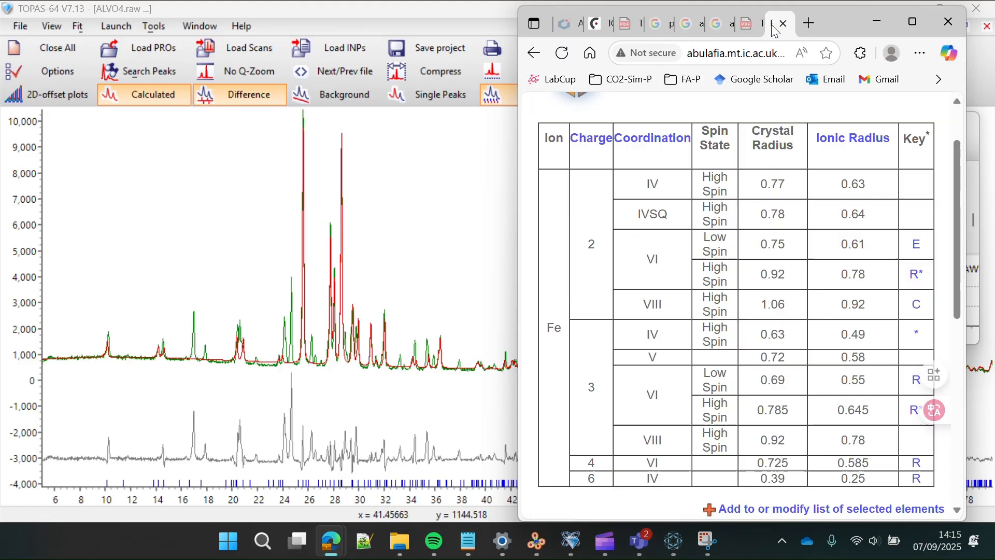
{"action": "scroll", "coordinate": [722, 230], "scroll_direction": "left", "scroll_amount": 10}
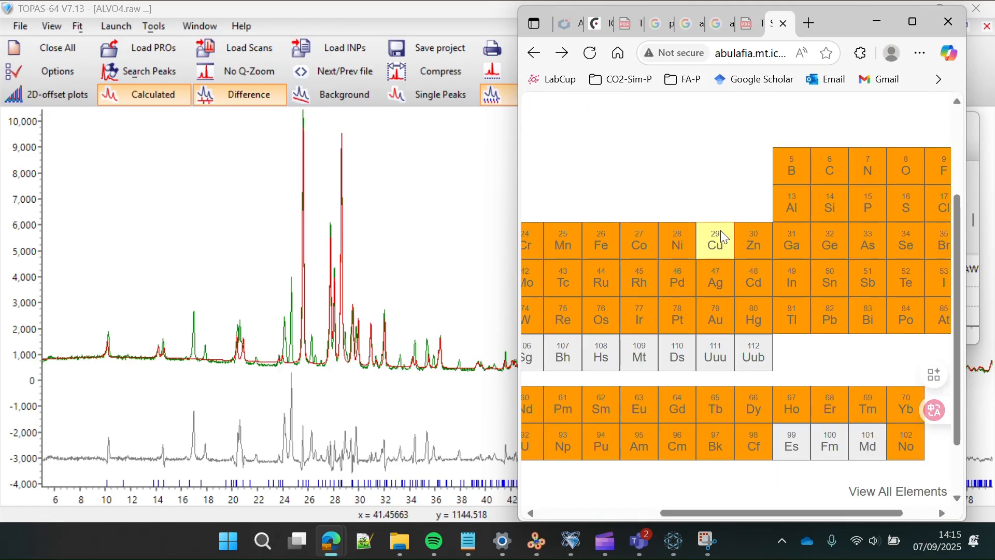
{"action": "scroll", "coordinate": [722, 238], "scroll_direction": "left", "scroll_amount": 4}
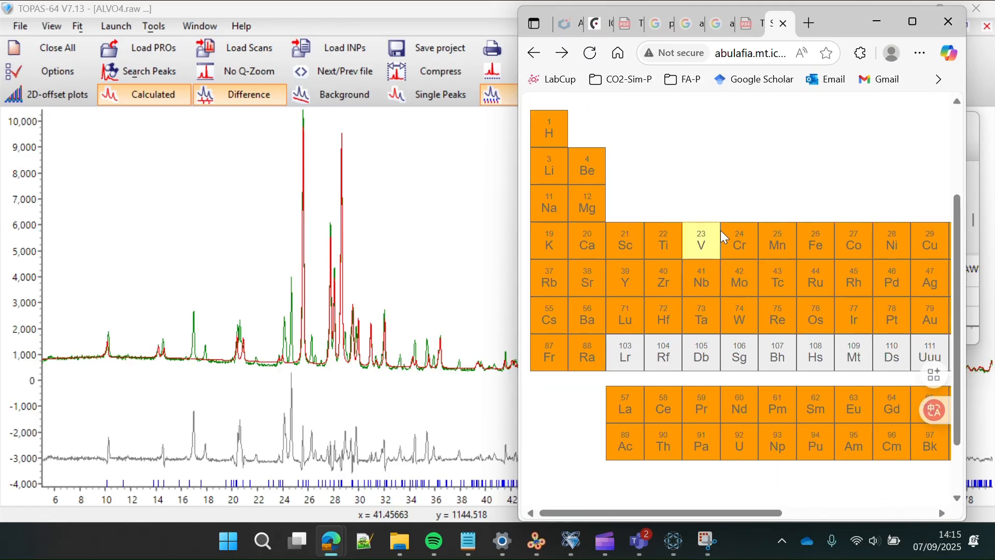
{"action": "scroll", "coordinate": [722, 235], "scroll_direction": "up", "scroll_amount": 3}
{"action": "scroll", "coordinate": [715, 202], "scroll_direction": "right", "scroll_amount": 5}
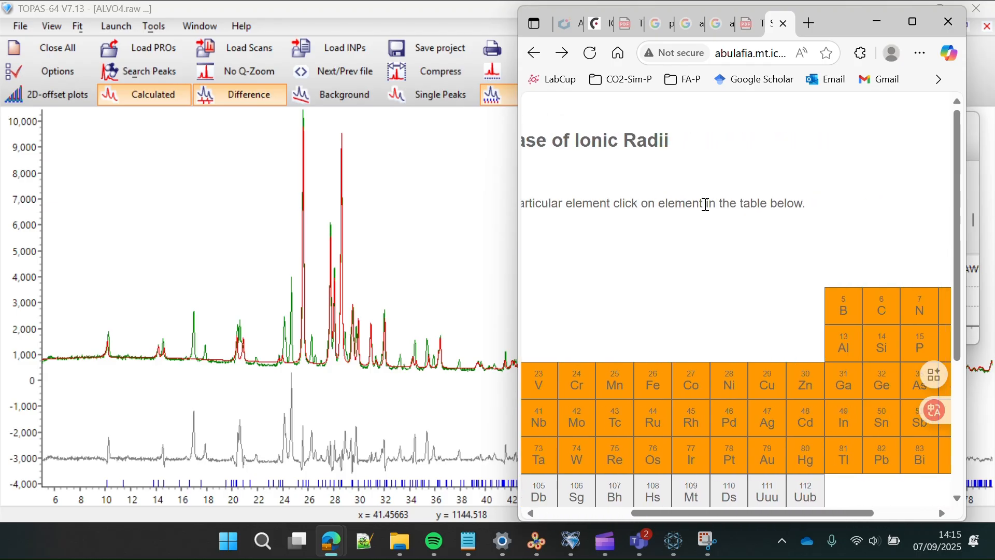
{"action": "left_click", "coordinate": [730, 56]}
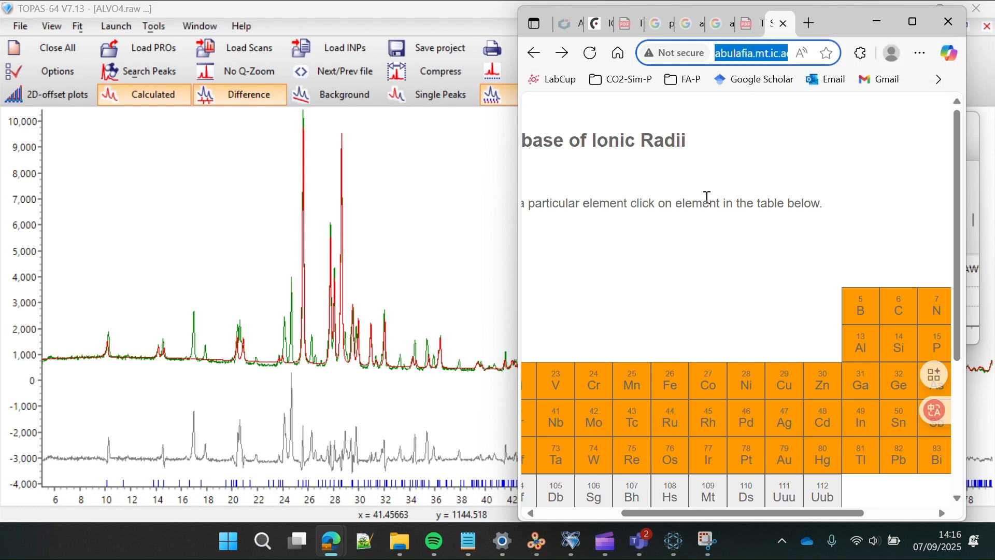
{"action": "scroll", "coordinate": [681, 327], "scroll_direction": "down", "scroll_amount": 3}
{"action": "scroll", "coordinate": [682, 327], "scroll_direction": "right", "scroll_amount": 2}
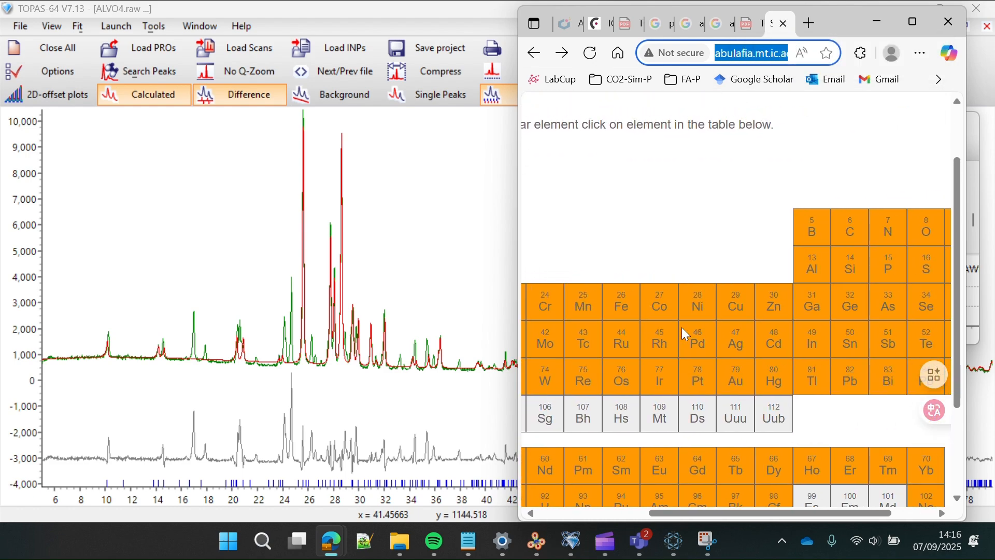
- Look up the ionic radii tables for Fe and then Al, then return to TOPAS
{"action": "left_click", "coordinate": [624, 310]}
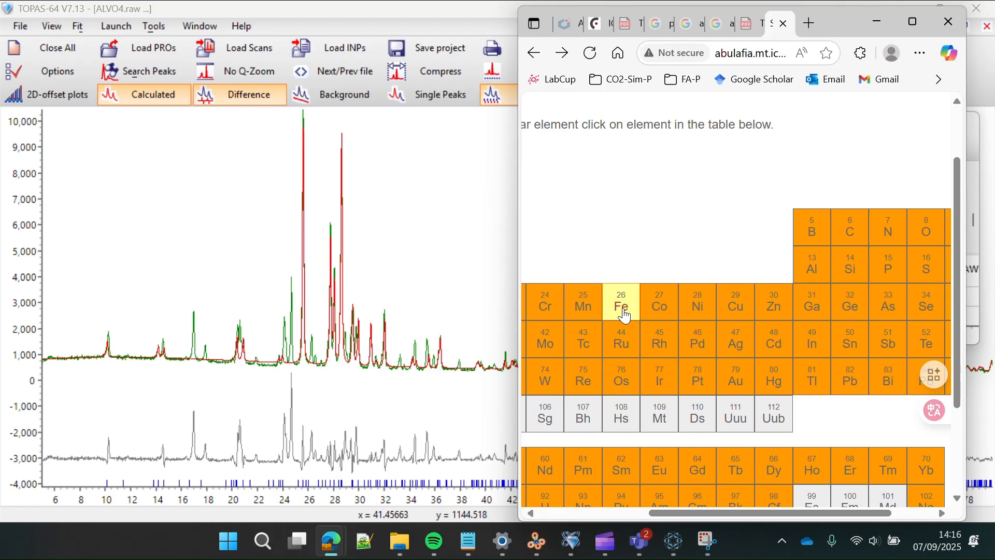
{"action": "scroll", "coordinate": [627, 315], "scroll_direction": "down", "scroll_amount": 3}
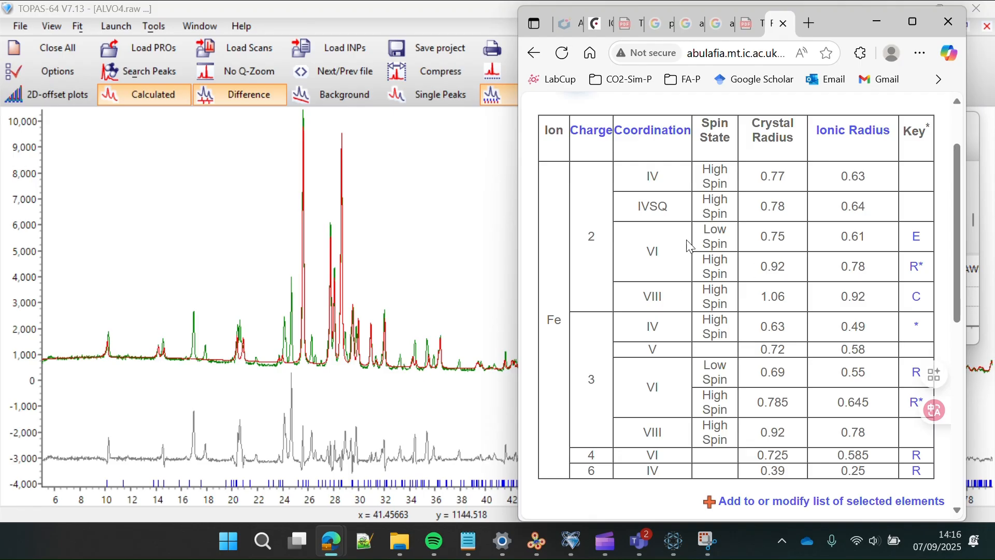
{"action": "scroll", "coordinate": [756, 232], "scroll_direction": "left", "scroll_amount": 3}
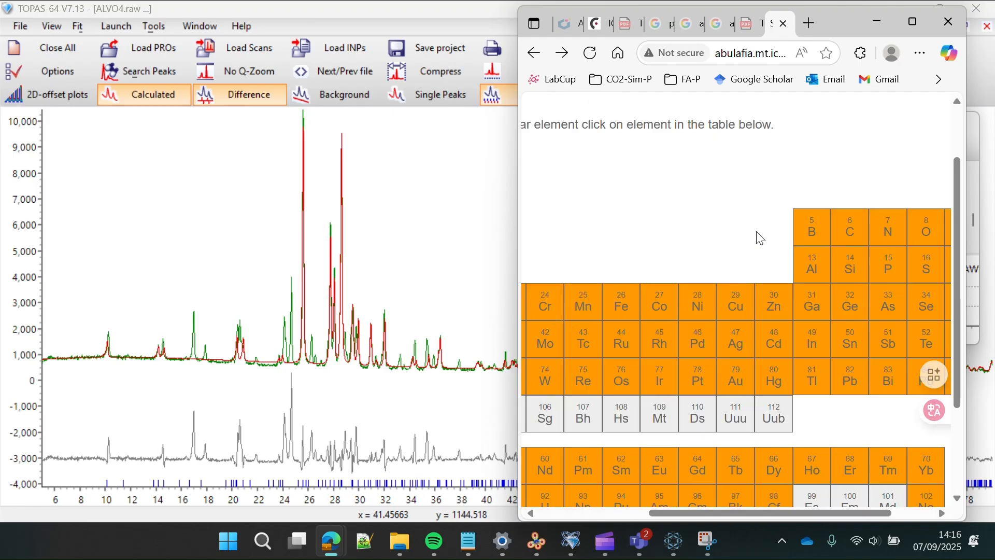
{"action": "left_click", "coordinate": [812, 275]}
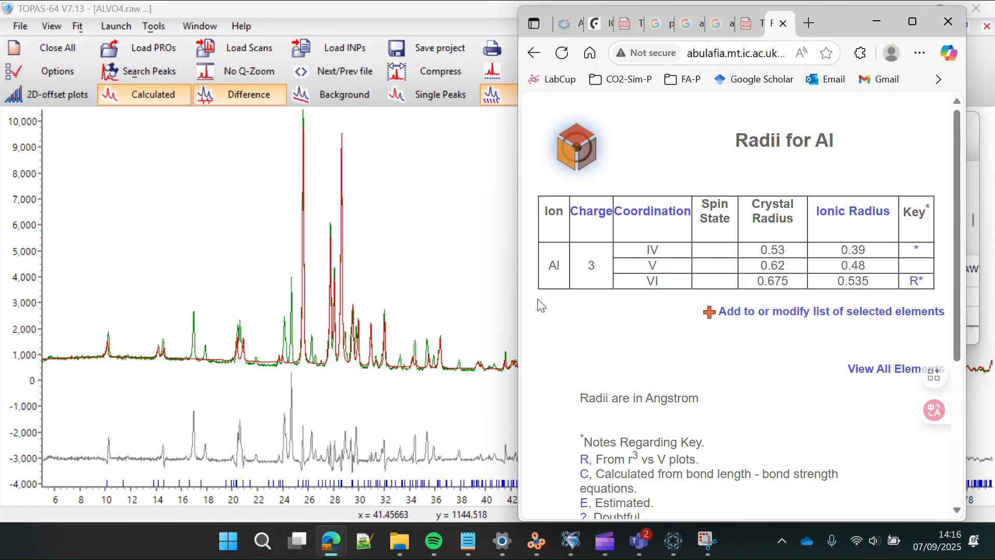
{"action": "left_click", "coordinate": [460, 306]}
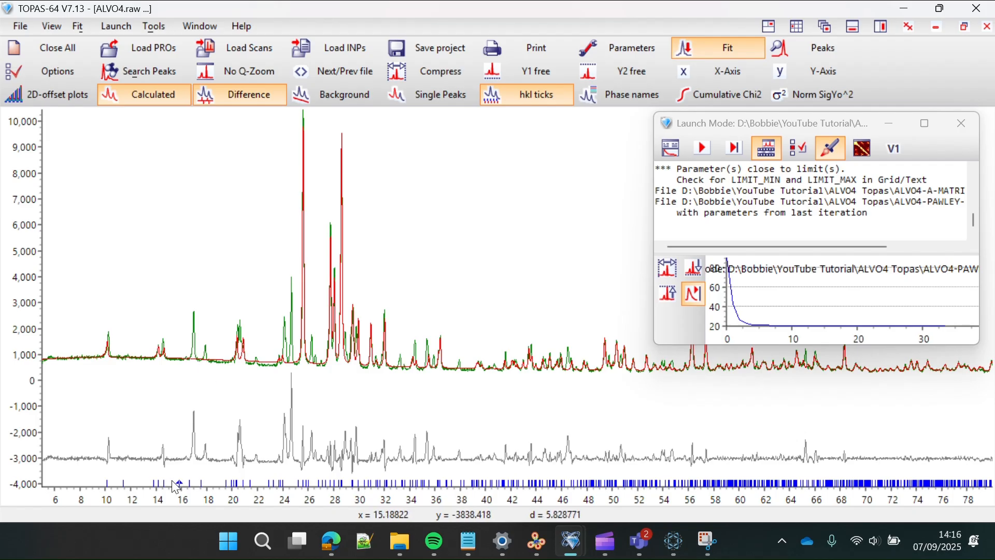
- Edit the Pawley input's starting cell to a 6.519, b 7.8060, c 9.054, then return to TOPAS
{"action": "mouse_move", "coordinate": [356, 487]}
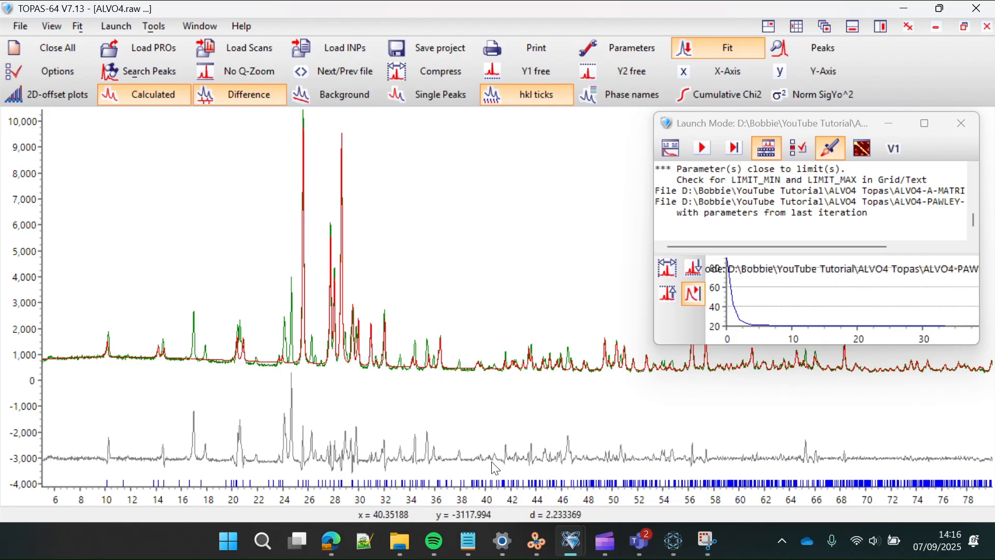
{"action": "mouse_move", "coordinate": [468, 541]}
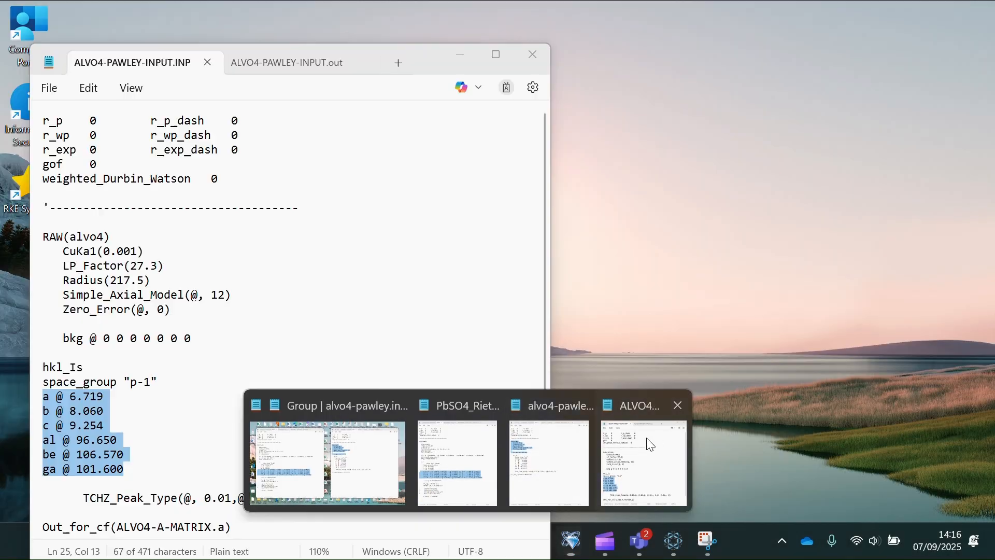
{"action": "left_click", "coordinate": [645, 459]}
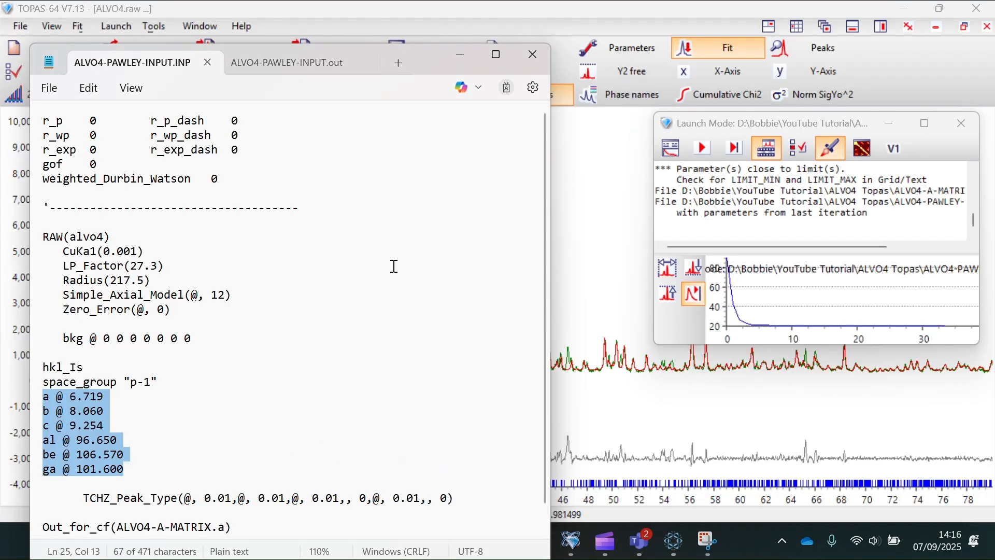
{"action": "left_click", "coordinate": [97, 398]}
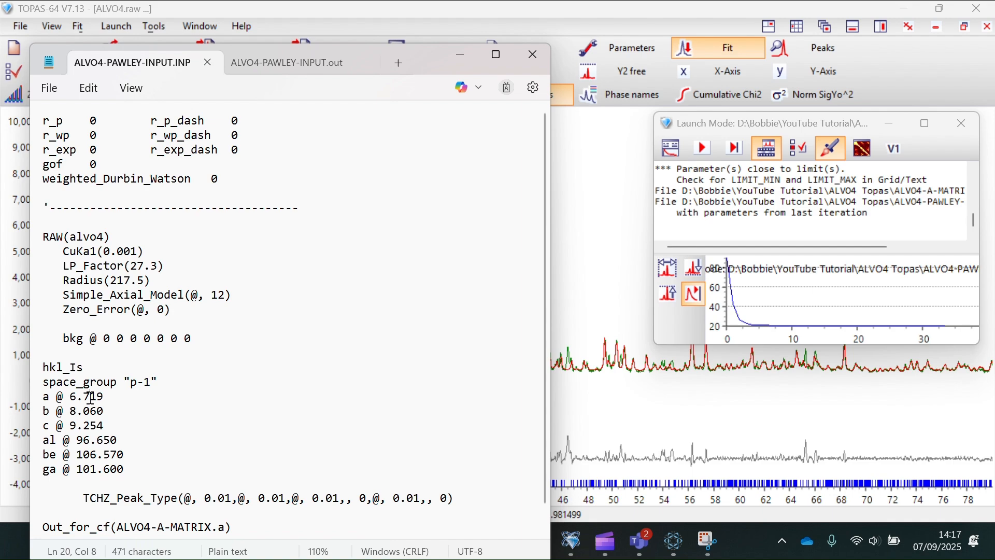
{"action": "key", "text": "BackSpace"}
{"action": "type", "text": "5"}
{"action": "left_click", "coordinate": [77, 411]}
{"action": "type", "text": "8"}
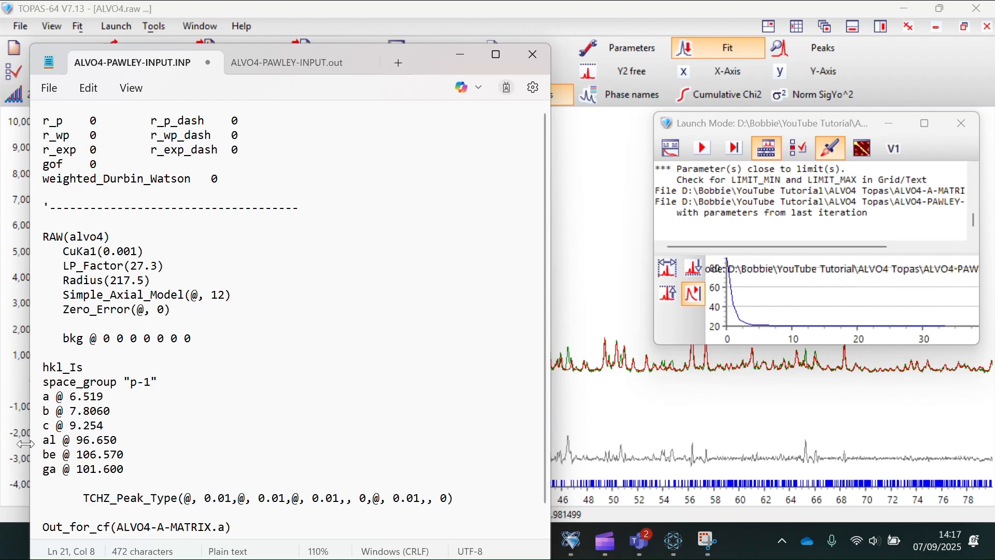
{"action": "left_click", "coordinate": [86, 424]}
{"action": "key", "text": "BackSpace"}
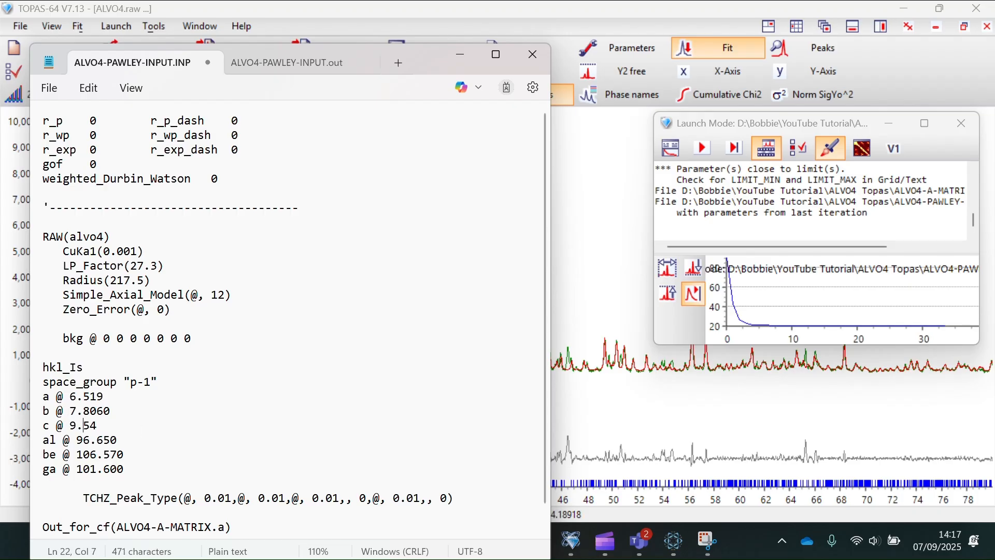
{"action": "type", "text": "0"}
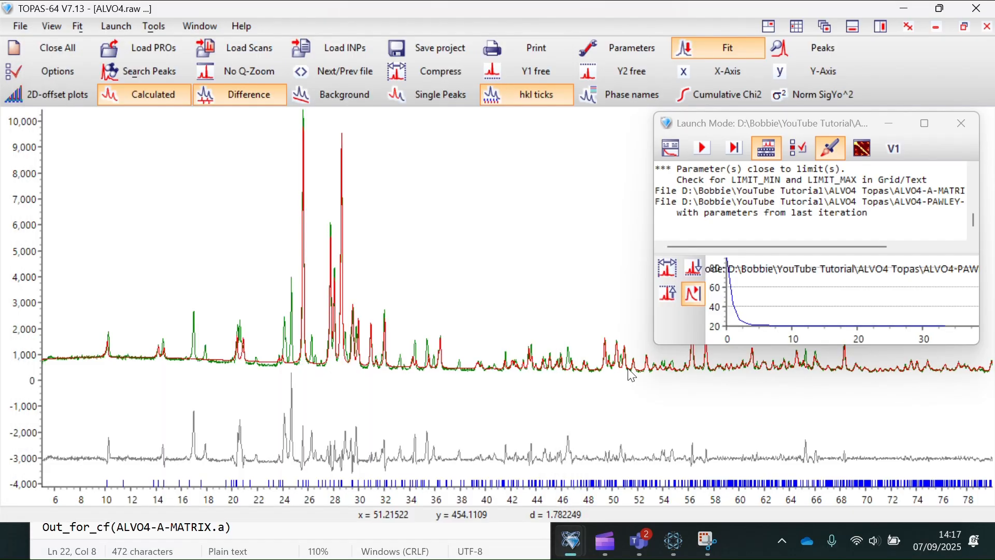
{"action": "left_click", "coordinate": [627, 369]}
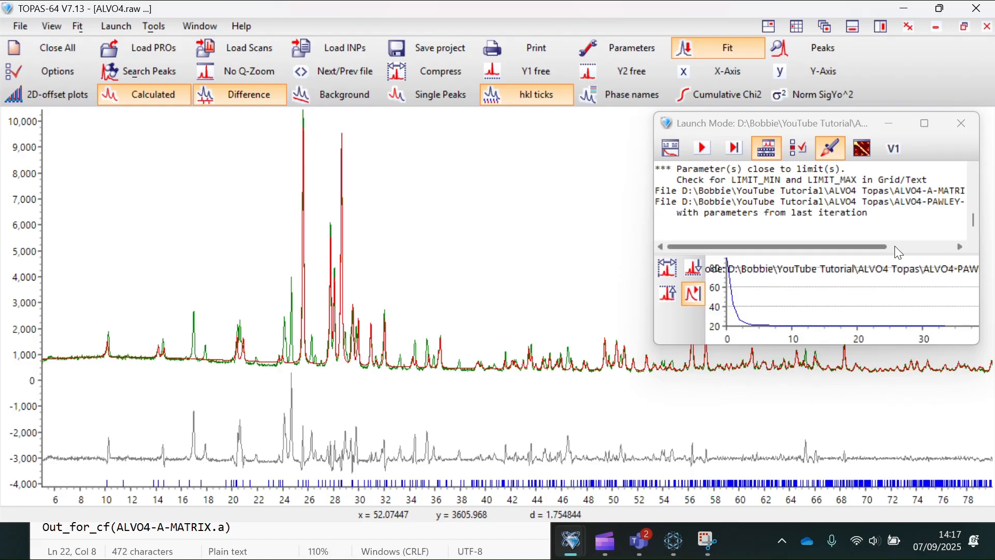
- Refine from the new lattice values without updating the INP, then zoom the plot to about 12–40°
{"action": "left_click", "coordinate": [703, 149]}
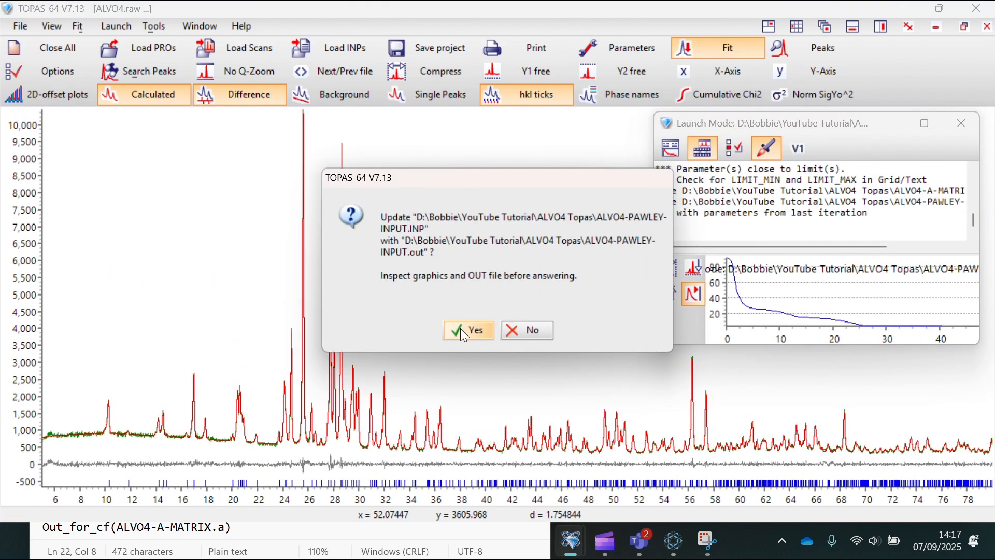
{"action": "left_click", "coordinate": [518, 335]}
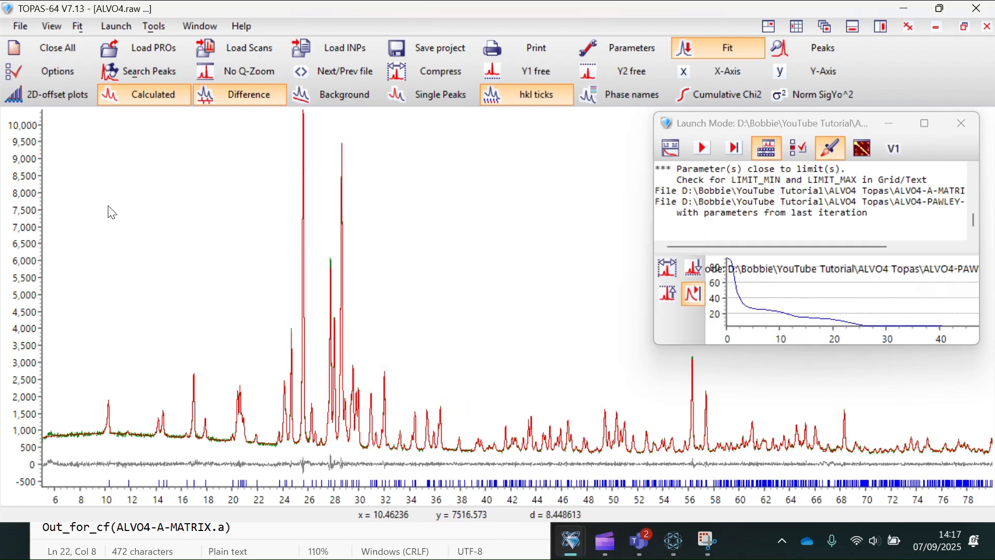
{"action": "left_click_drag", "start_coordinate": [129, 202], "coordinate": [503, 471]}
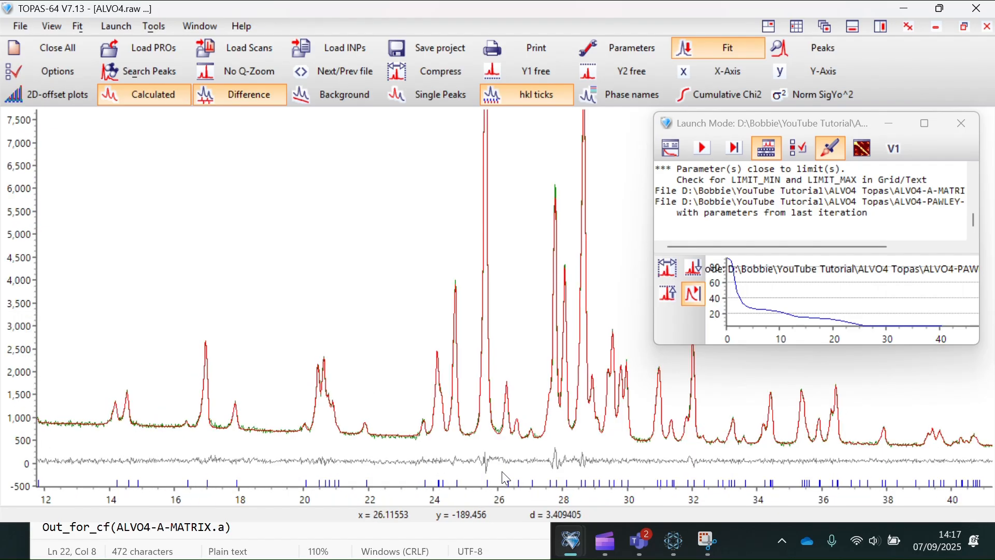
{"action": "mouse_move", "coordinate": [322, 486]}
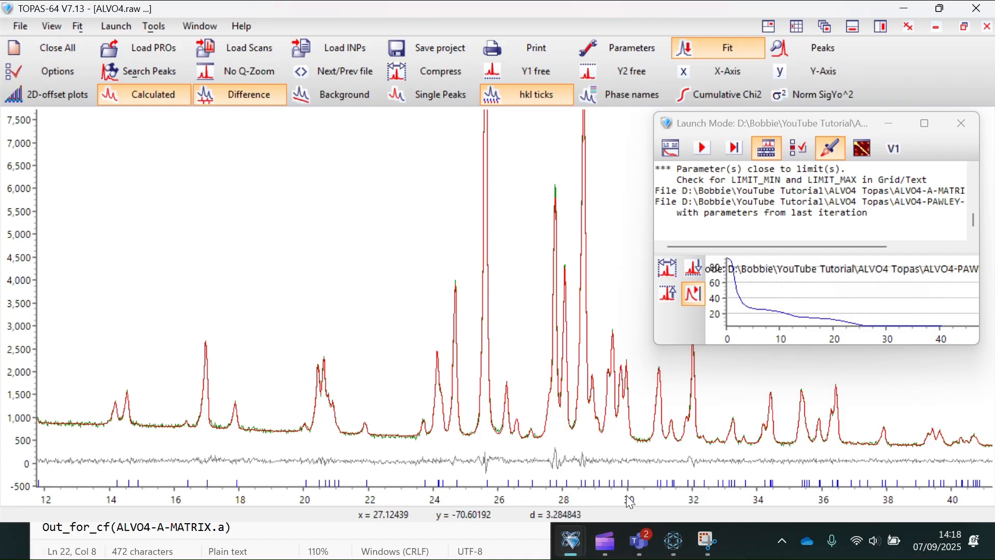
- Open ALVO4-PAWLEY-INPUT.out and select its refined Zero_Error line
{"action": "mouse_move", "coordinate": [470, 537]}
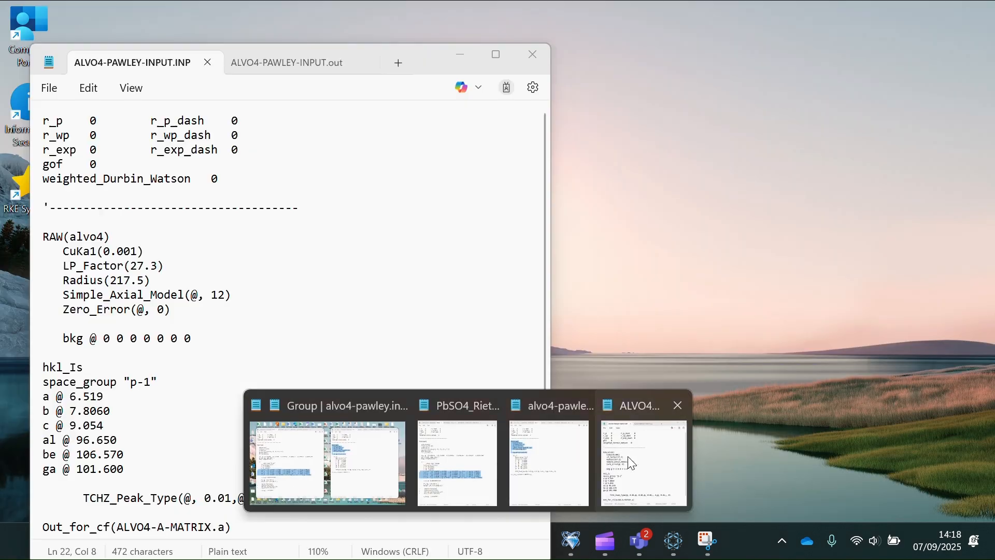
{"action": "left_click", "coordinate": [630, 458]}
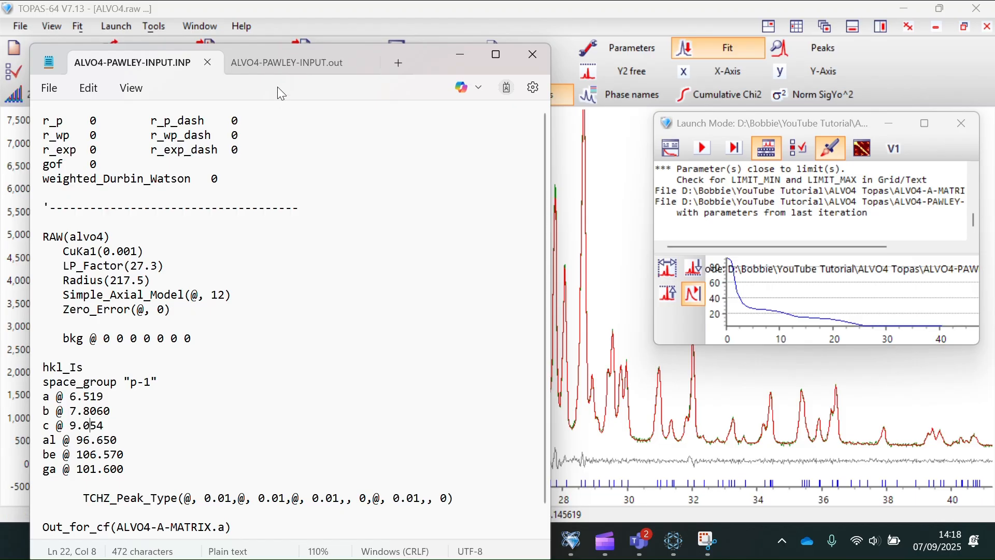
{"action": "left_click", "coordinate": [295, 63]}
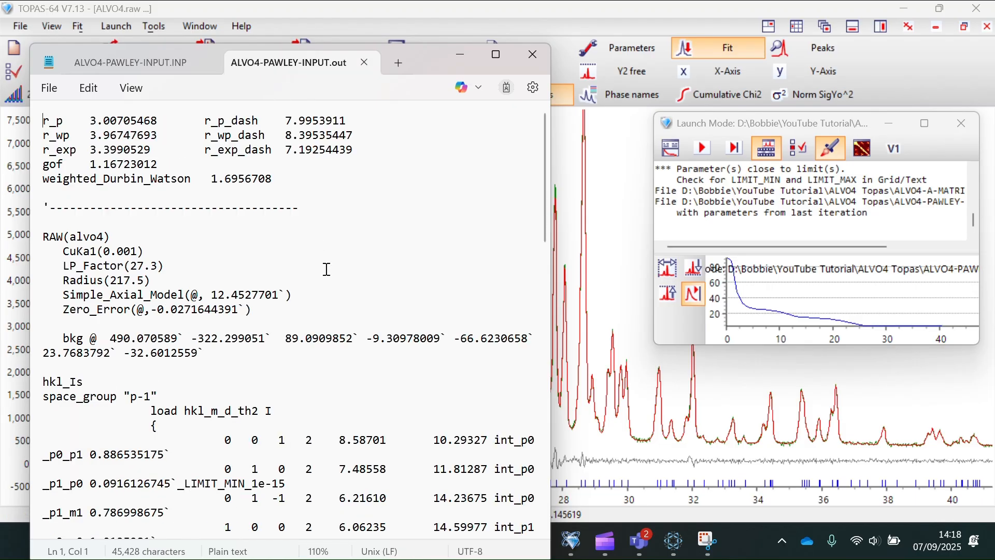
{"action": "scroll", "coordinate": [327, 270], "scroll_direction": "down", "scroll_amount": 1}
{"action": "left_click_drag", "start_coordinate": [217, 298], "coordinate": [4, 276]}
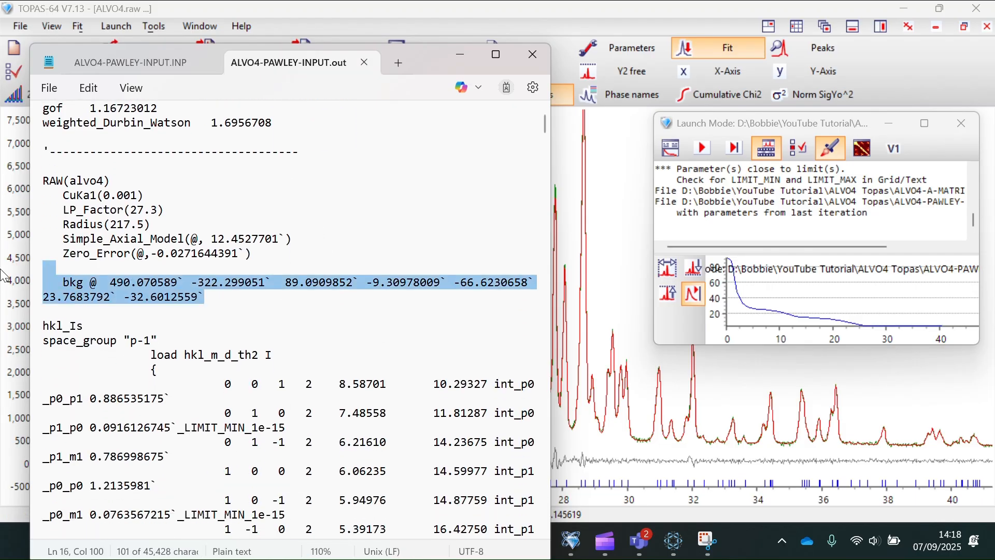
{"action": "left_click_drag", "start_coordinate": [267, 253], "coordinate": [60, 188]}
- Scroll through the refined background and cell values (a 6.541598, b 7.759701, c 9.136235), then return to the INP
{"action": "left_click", "coordinate": [239, 213]}
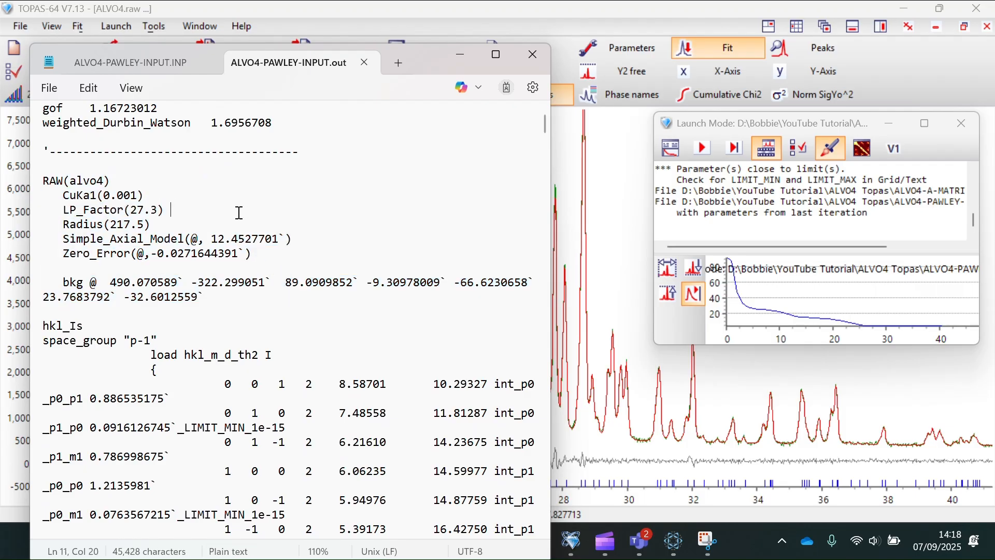
{"action": "left_click_drag", "start_coordinate": [259, 253], "coordinate": [13, 183]}
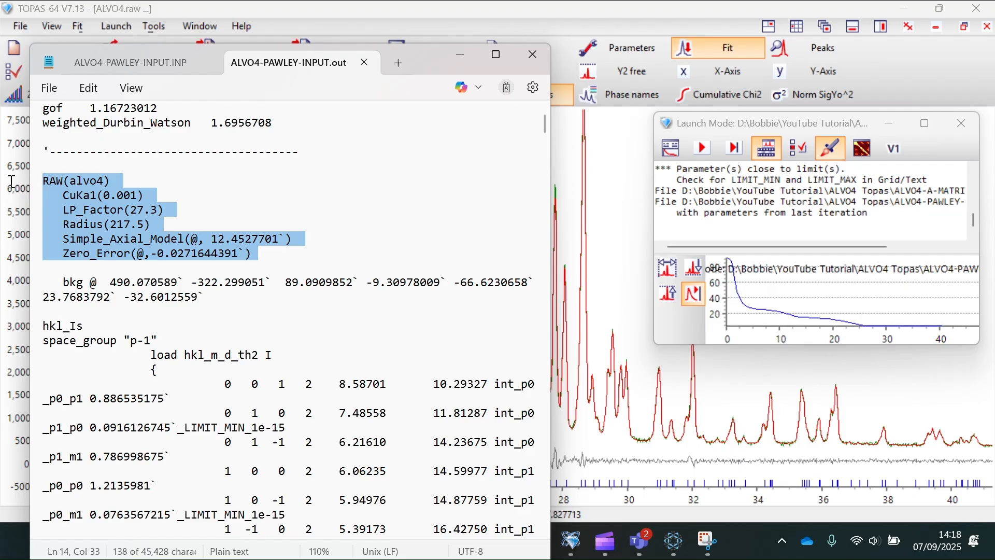
{"action": "left_click", "coordinate": [323, 252]}
{"action": "scroll", "coordinate": [322, 252], "scroll_direction": "down", "scroll_amount": 20}
{"action": "scroll", "coordinate": [322, 252], "scroll_direction": "down", "scroll_amount": 20}
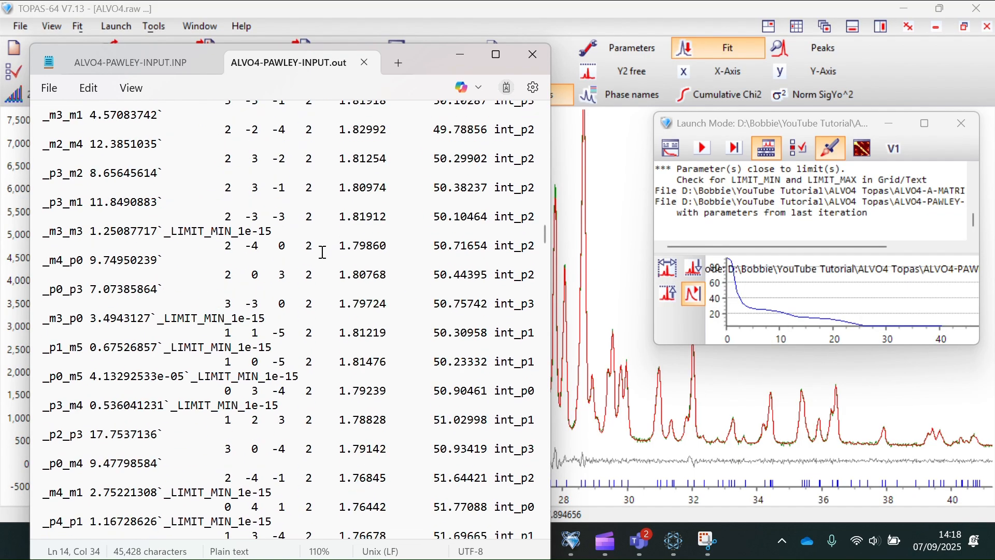
{"action": "scroll", "coordinate": [322, 252], "scroll_direction": "down", "scroll_amount": 8}
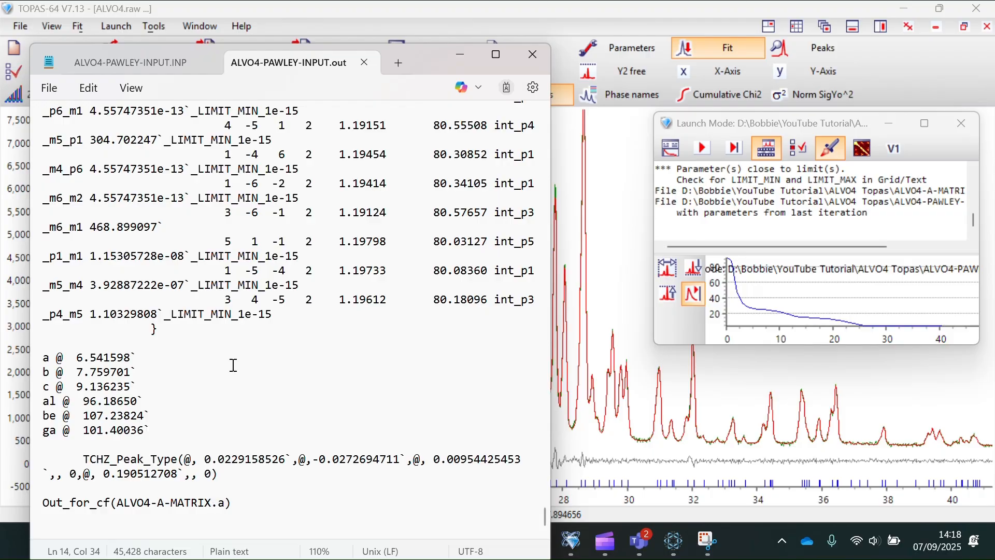
{"action": "left_click", "coordinate": [111, 65]}
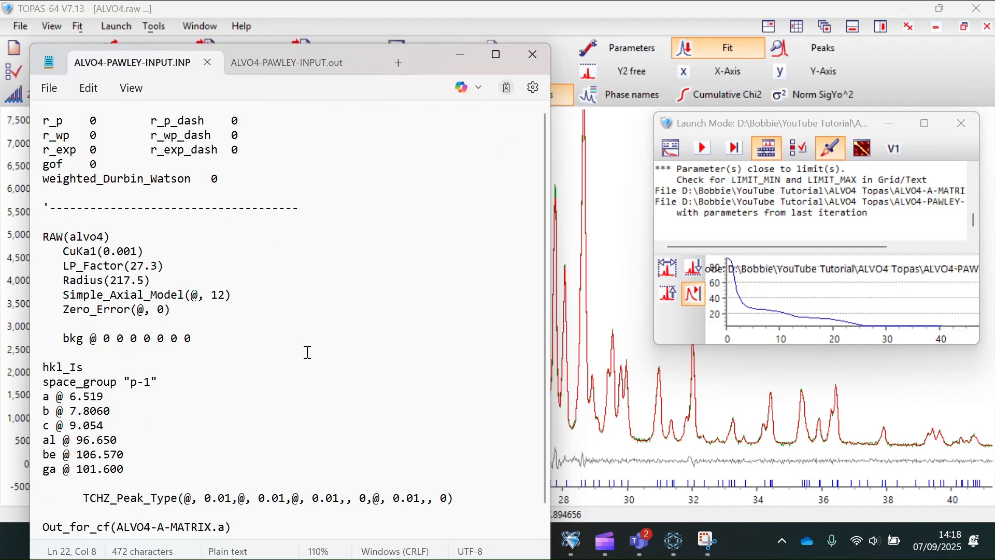
{"action": "scroll", "coordinate": [306, 351], "scroll_direction": "down", "scroll_amount": 1}
- Rename the output to ALVO4-A-MATRIX-2.a, rerun without updating the INP, and open the new .out
{"action": "left_click", "coordinate": [212, 503]}
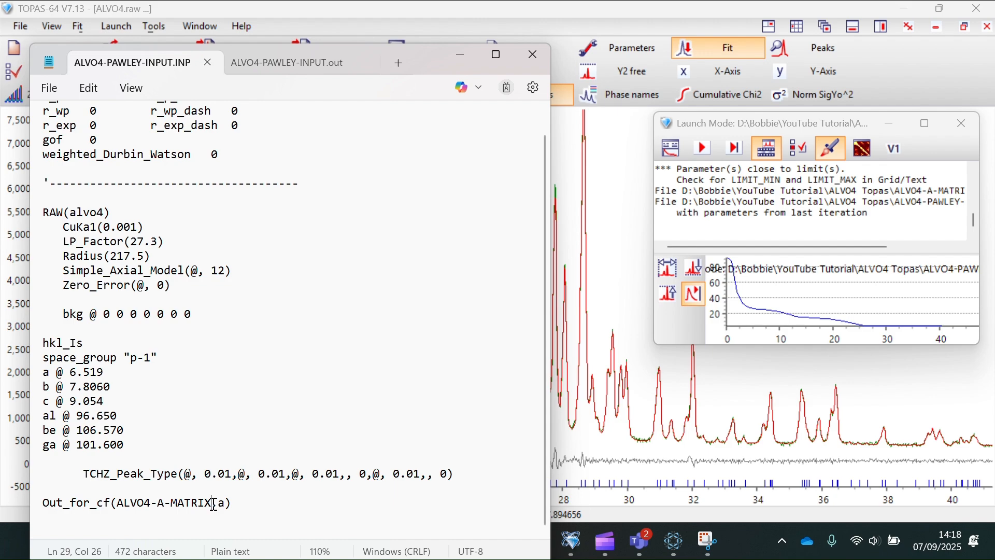
{"action": "type", "text": "-2"}
{"action": "left_click", "coordinate": [702, 149]}
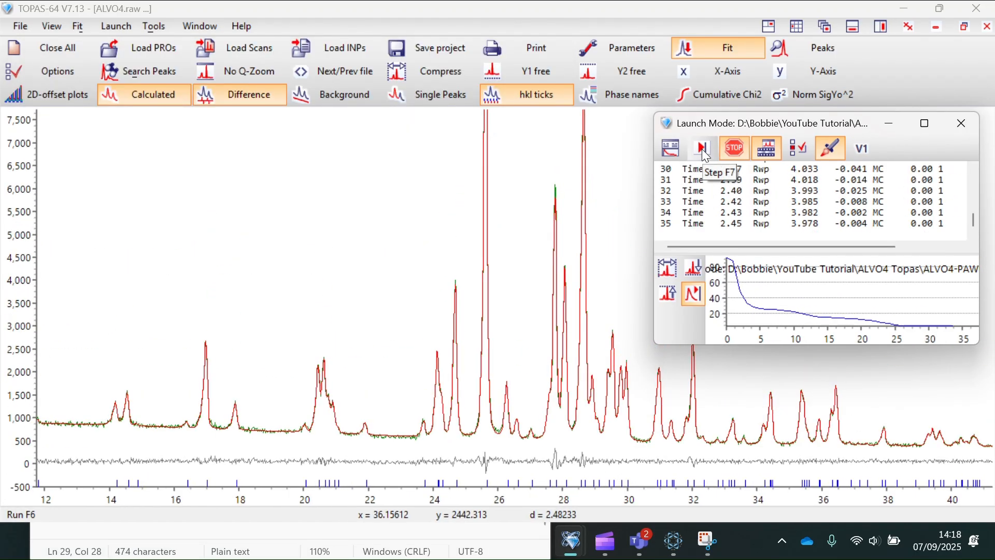
{"action": "left_click", "coordinate": [529, 338]}
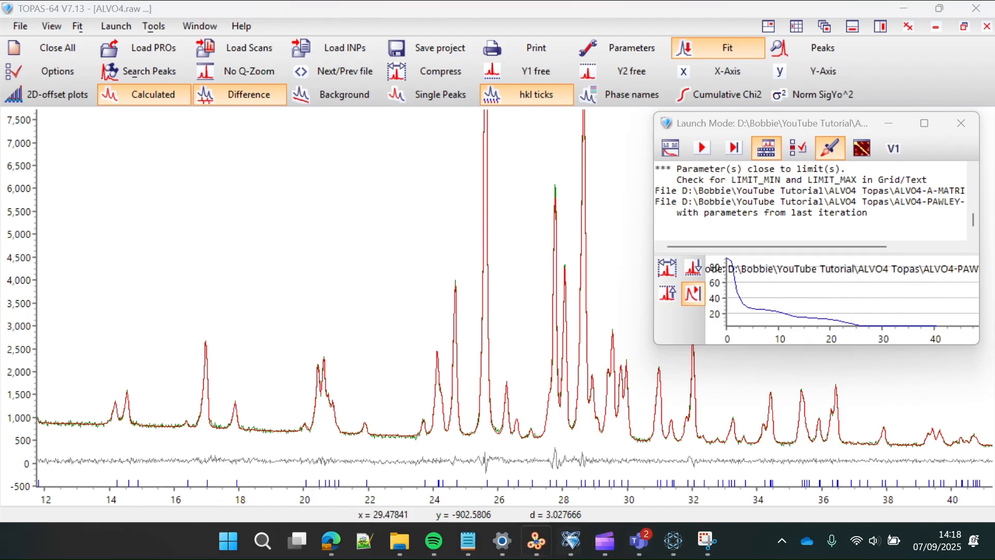
{"action": "mouse_move", "coordinate": [468, 541]}
{"action": "left_click", "coordinate": [647, 472]}
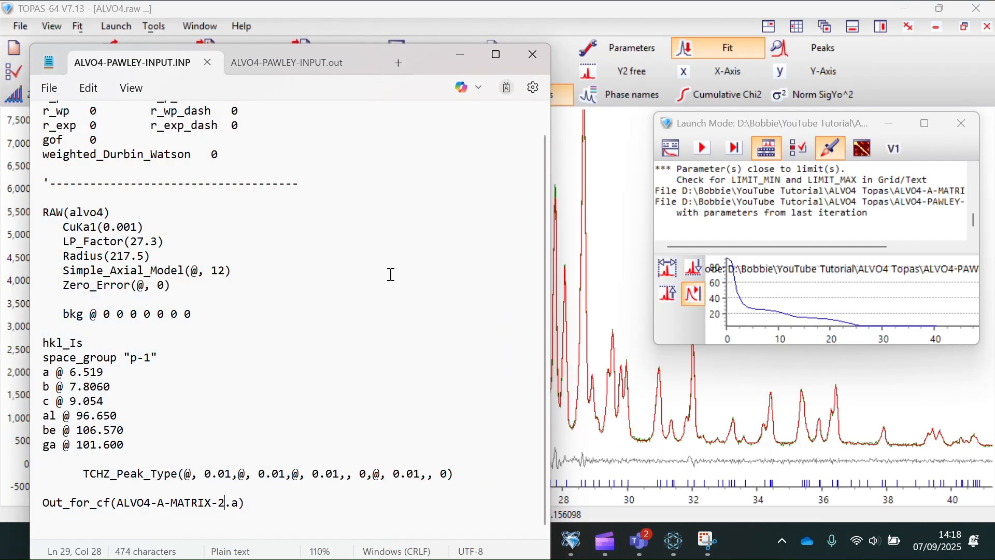
{"action": "left_click", "coordinate": [278, 64]}
- Review the results, checking Out_for_cf(ALVO4-A-MATRIX-2.a), and place the cursor after the last bkg value
{"action": "scroll", "coordinate": [291, 275], "scroll_direction": "down", "scroll_amount": 20}
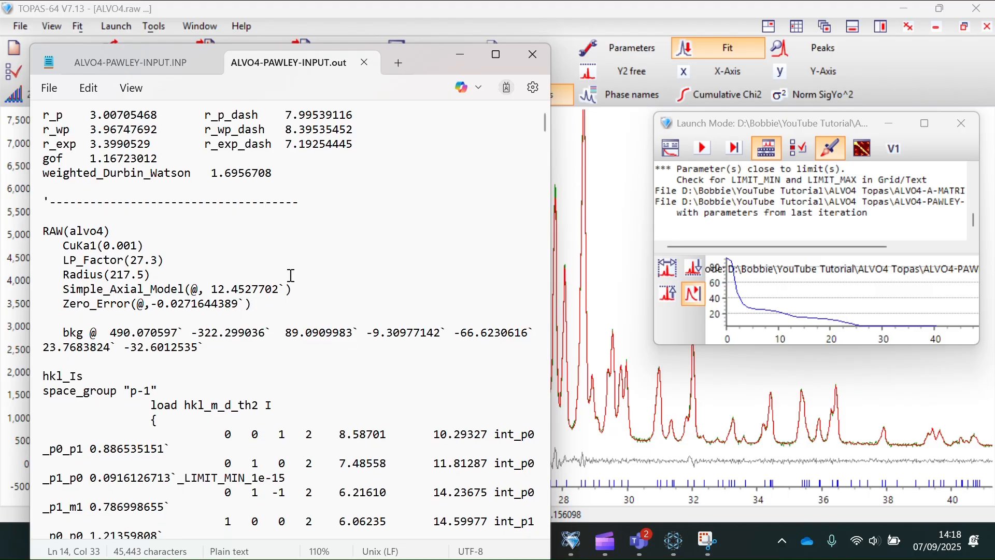
{"action": "scroll", "coordinate": [292, 275], "scroll_direction": "down", "scroll_amount": 20}
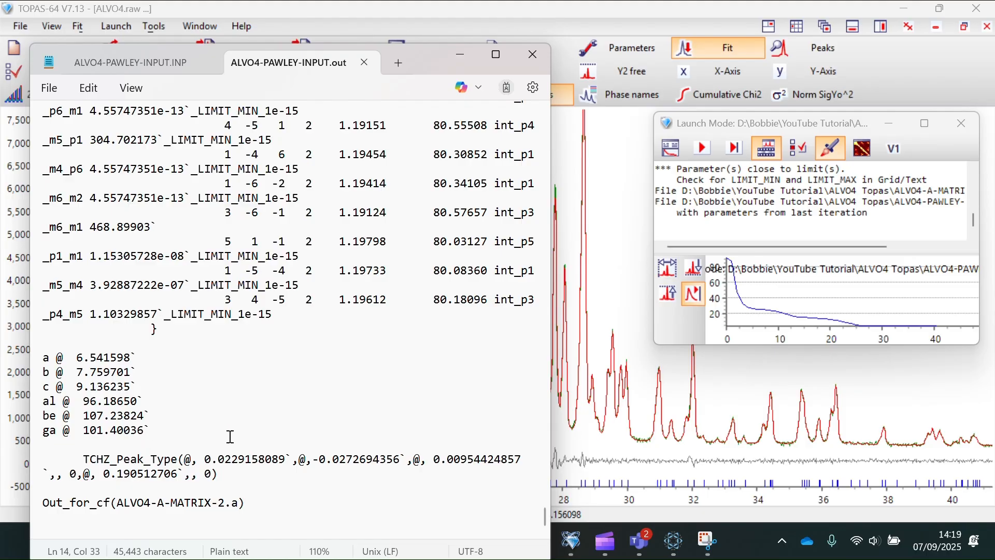
{"action": "scroll", "coordinate": [296, 369], "scroll_direction": "up", "scroll_amount": 20}
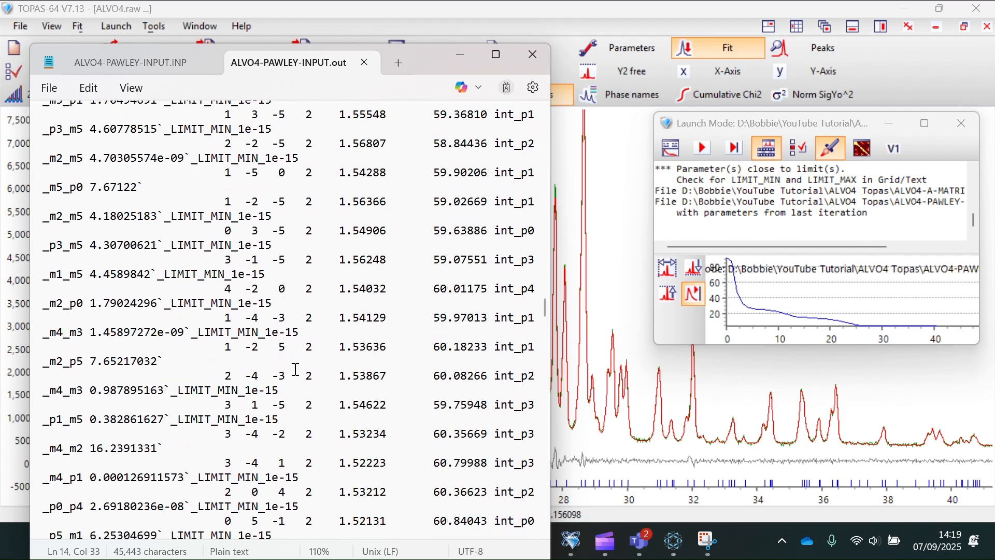
{"action": "scroll", "coordinate": [295, 369], "scroll_direction": "down", "scroll_amount": 20}
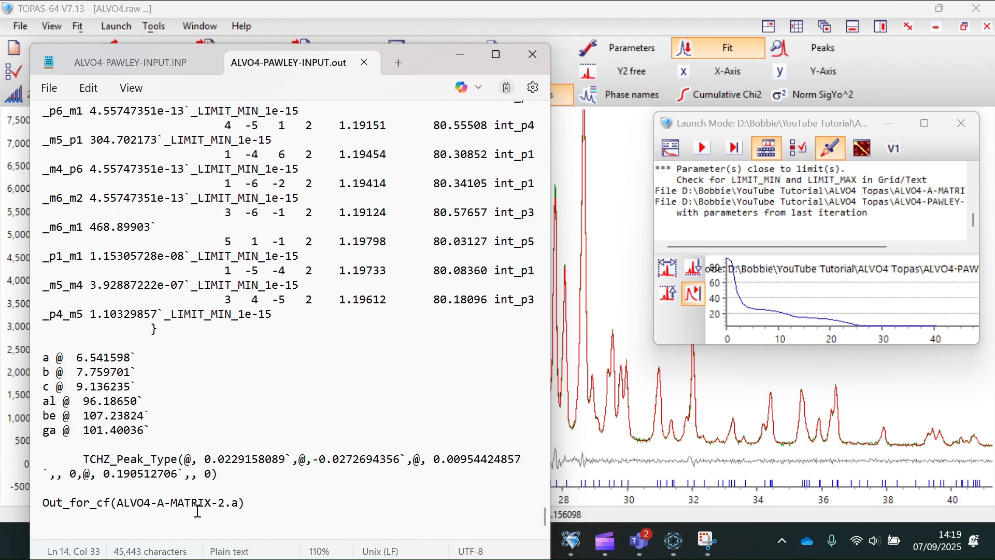
{"action": "left_click_drag", "start_coordinate": [236, 502], "coordinate": [118, 502]}
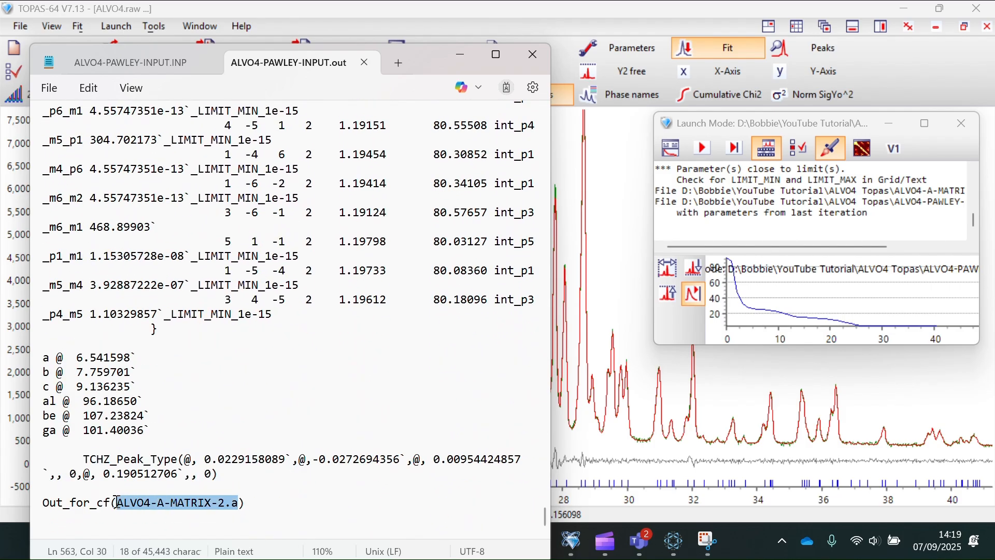
{"action": "left_click", "coordinate": [251, 504]}
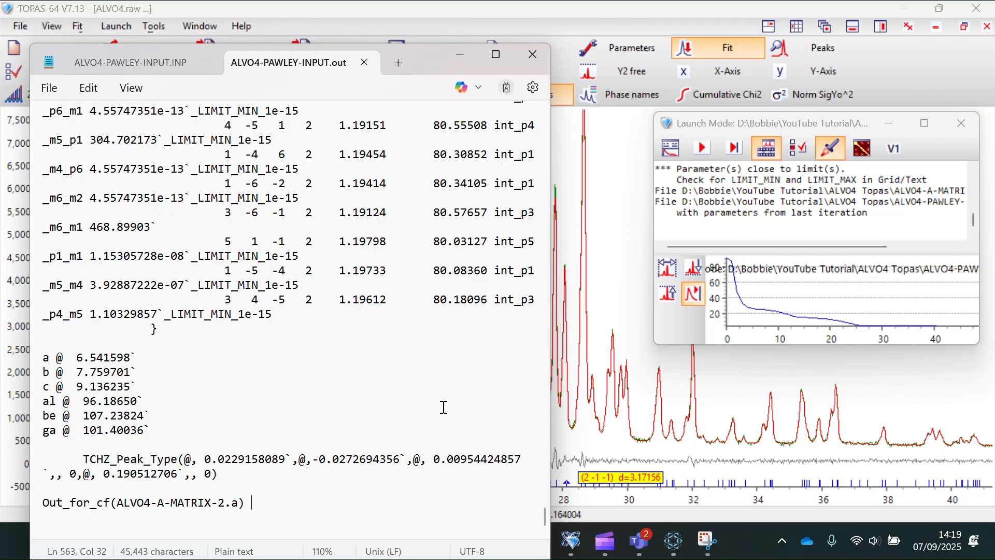
{"action": "scroll", "coordinate": [444, 406], "scroll_direction": "up", "scroll_amount": 7}
{"action": "scroll", "coordinate": [371, 303], "scroll_direction": "up", "scroll_amount": 20}
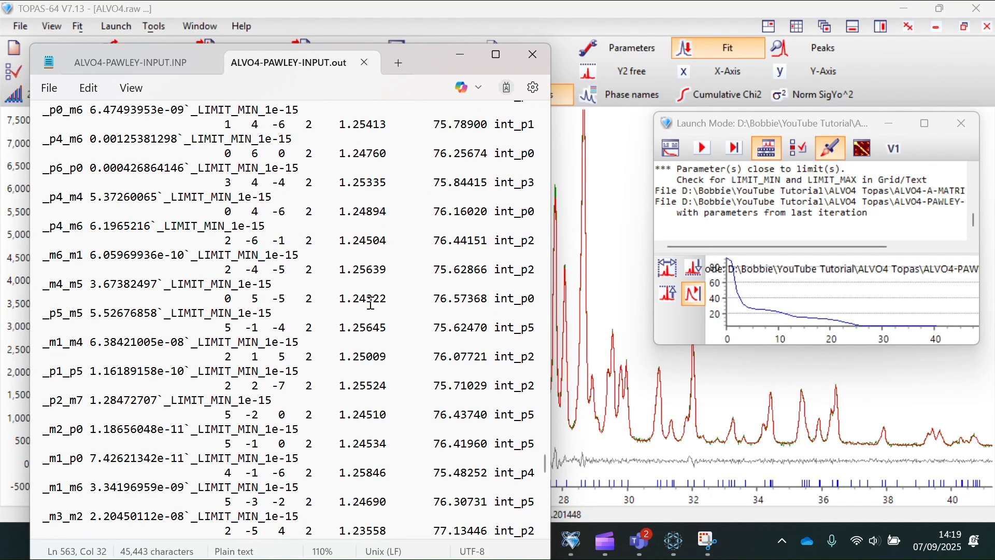
{"action": "scroll", "coordinate": [371, 303], "scroll_direction": "up", "scroll_amount": 10}
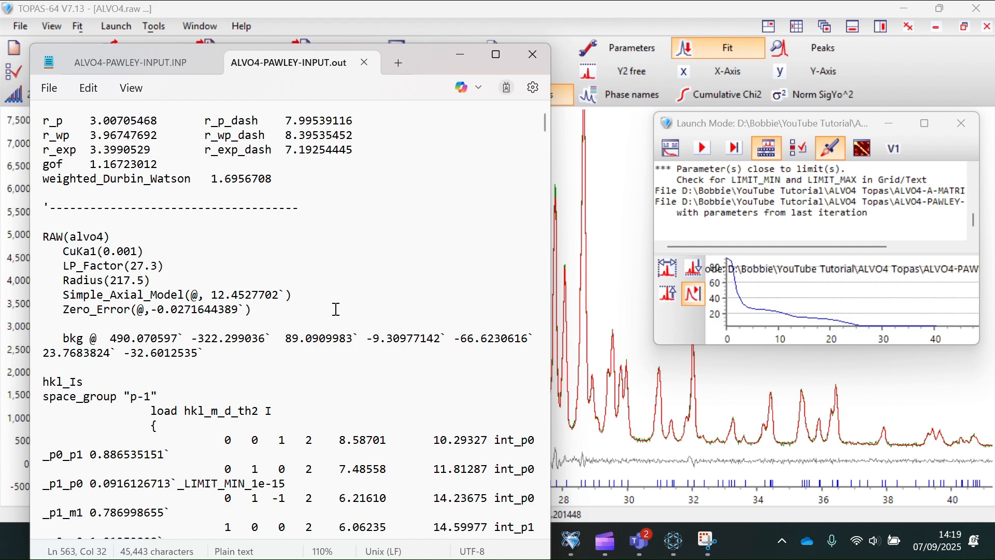
{"action": "left_click", "coordinate": [227, 352]}
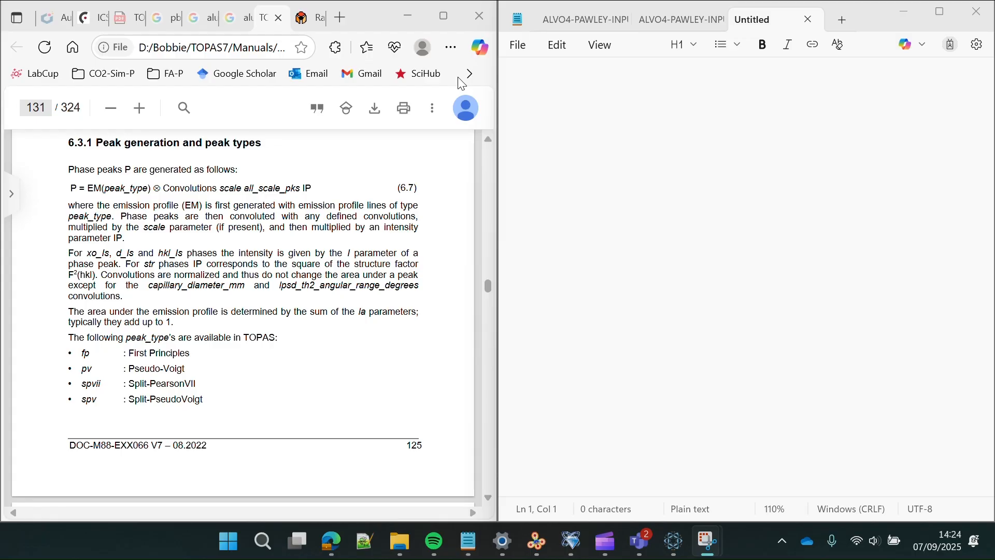
- Focus the blank untitled note, then scroll the TOPAS Technical Reference PDF toward page 17
{"action": "left_click", "coordinate": [557, 77]}
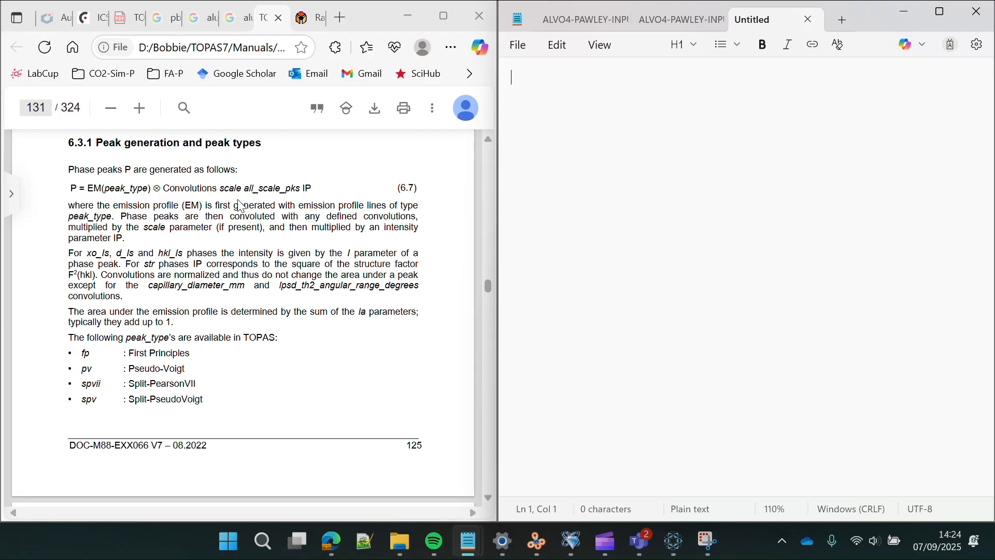
{"action": "scroll", "coordinate": [240, 206], "scroll_direction": "down", "scroll_amount": 20}
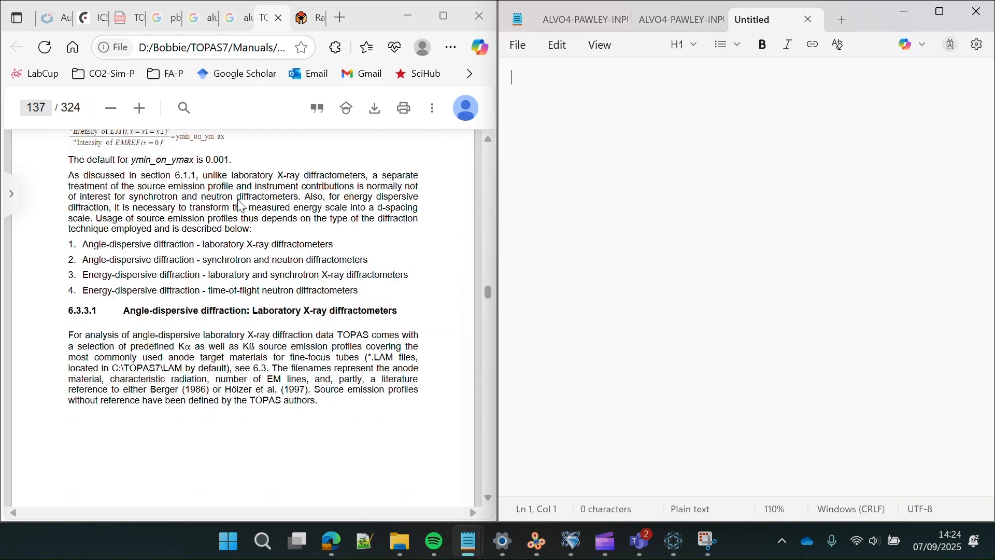
{"action": "scroll", "coordinate": [240, 206], "scroll_direction": "down", "scroll_amount": 10}
{"action": "left_click", "coordinate": [490, 298]}
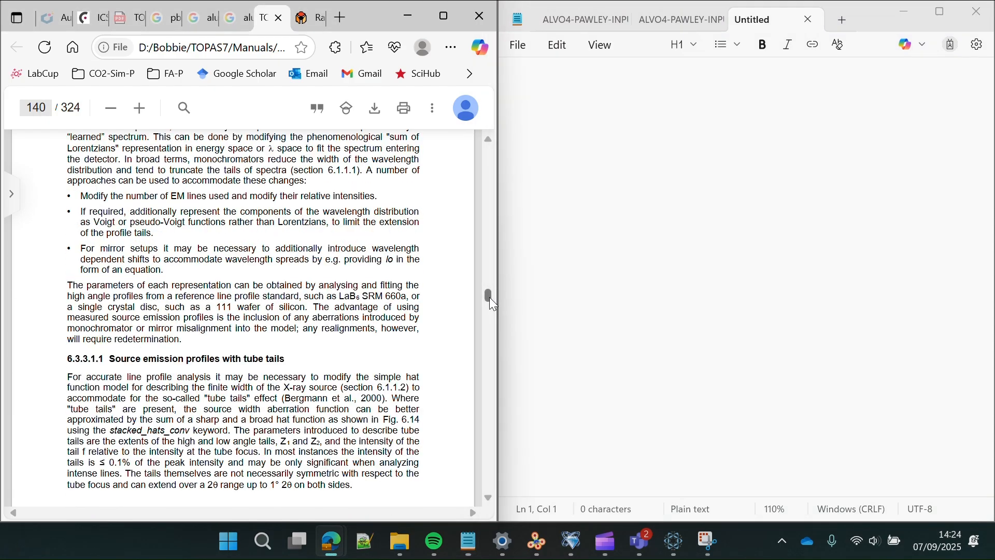
{"action": "left_click_drag", "start_coordinate": [490, 298], "coordinate": [430, 174]}
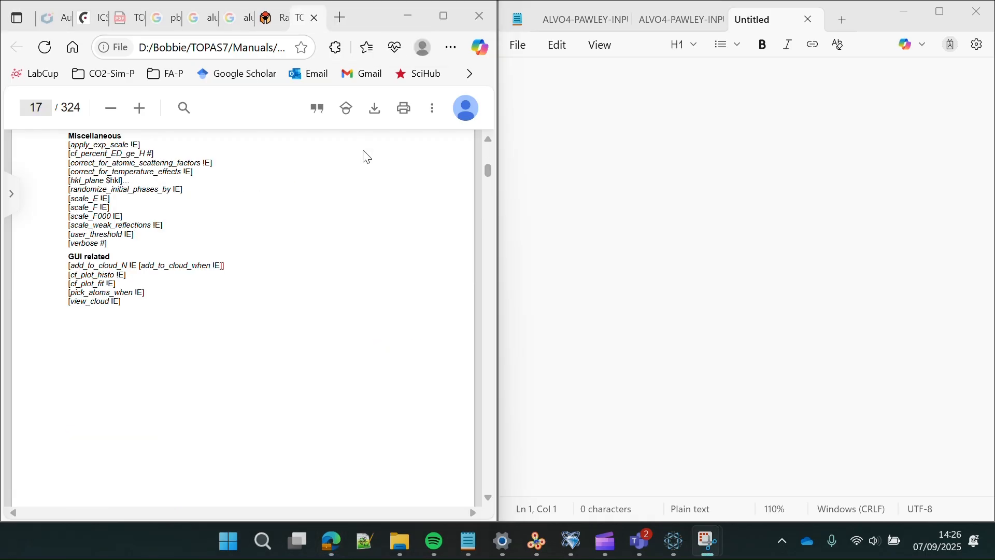
- Scroll the Technical Reference through the charge-flipping keywords to pick_atoms on page 67
{"action": "scroll", "coordinate": [359, 205], "scroll_direction": "up", "scroll_amount": 20}
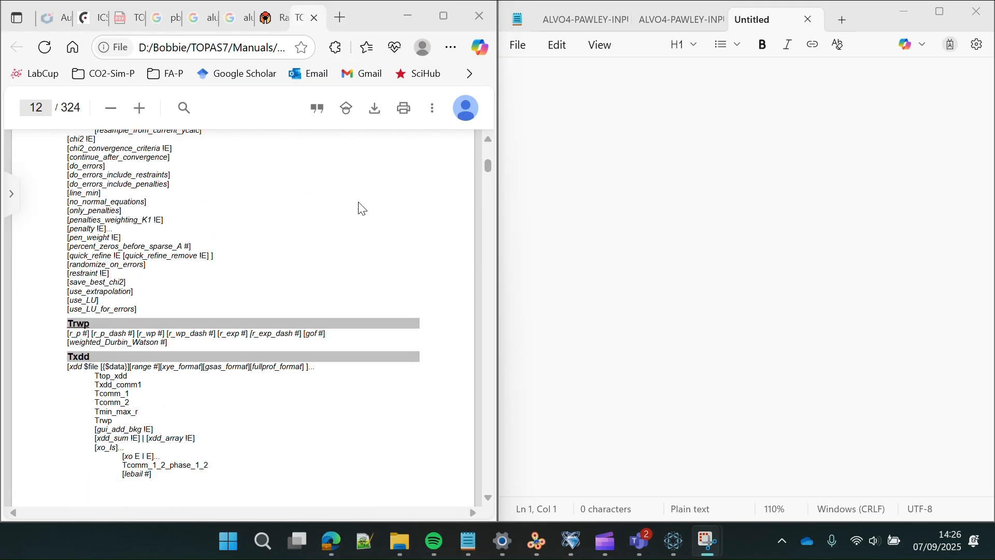
{"action": "scroll", "coordinate": [362, 208], "scroll_direction": "up", "scroll_amount": 20}
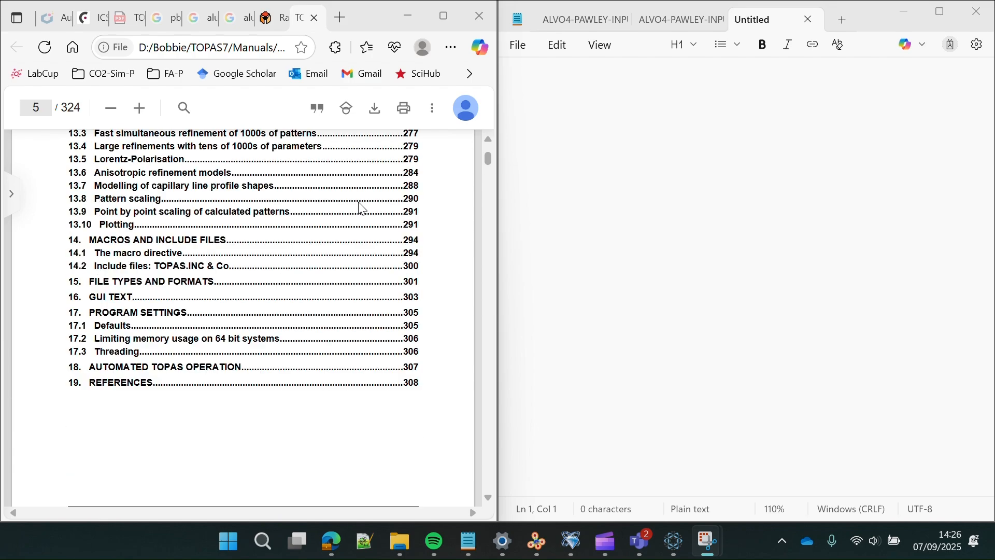
{"action": "scroll", "coordinate": [362, 208], "scroll_direction": "up", "scroll_amount": 20}
{"action": "scroll", "coordinate": [362, 208], "scroll_direction": "down", "scroll_amount": 2}
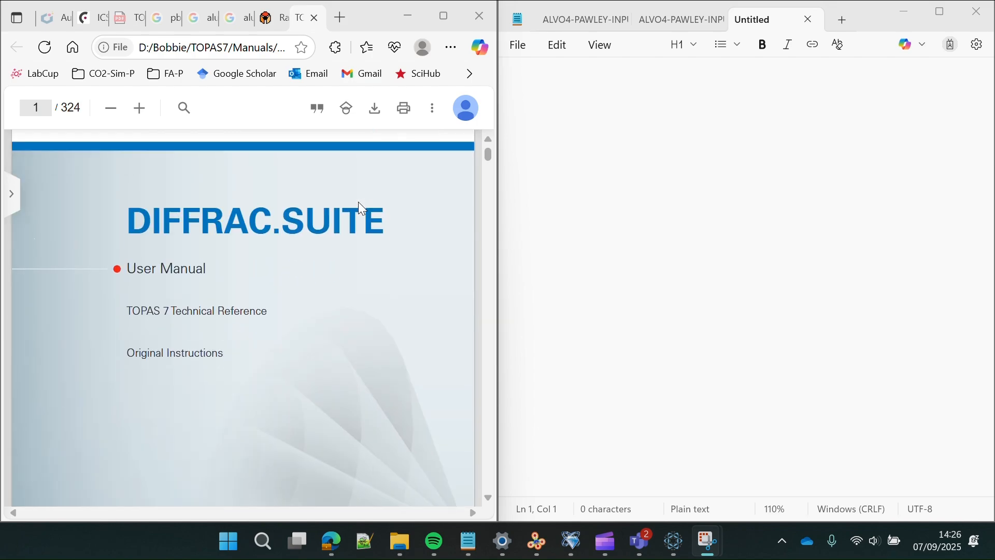
{"action": "scroll", "coordinate": [362, 208], "scroll_direction": "down", "scroll_amount": 2}
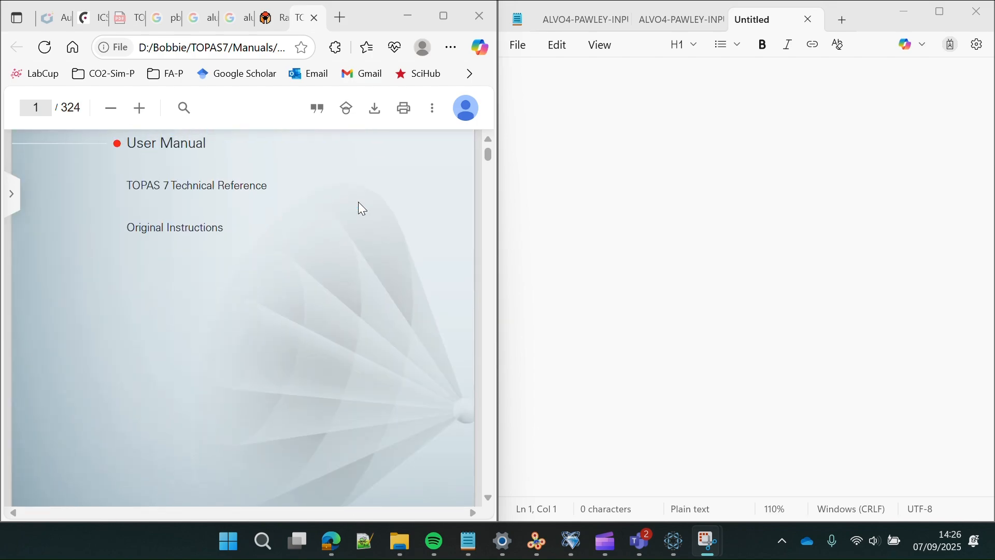
{"action": "scroll", "coordinate": [361, 208], "scroll_direction": "down", "scroll_amount": 2}
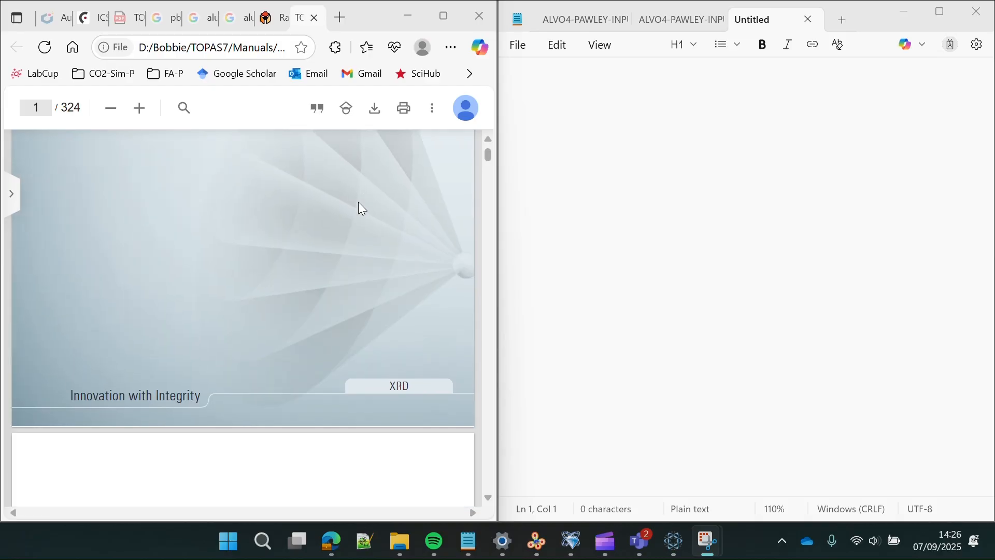
{"action": "scroll", "coordinate": [361, 208], "scroll_direction": "up", "scroll_amount": 3}
{"action": "scroll", "coordinate": [362, 209], "scroll_direction": "down", "scroll_amount": 20}
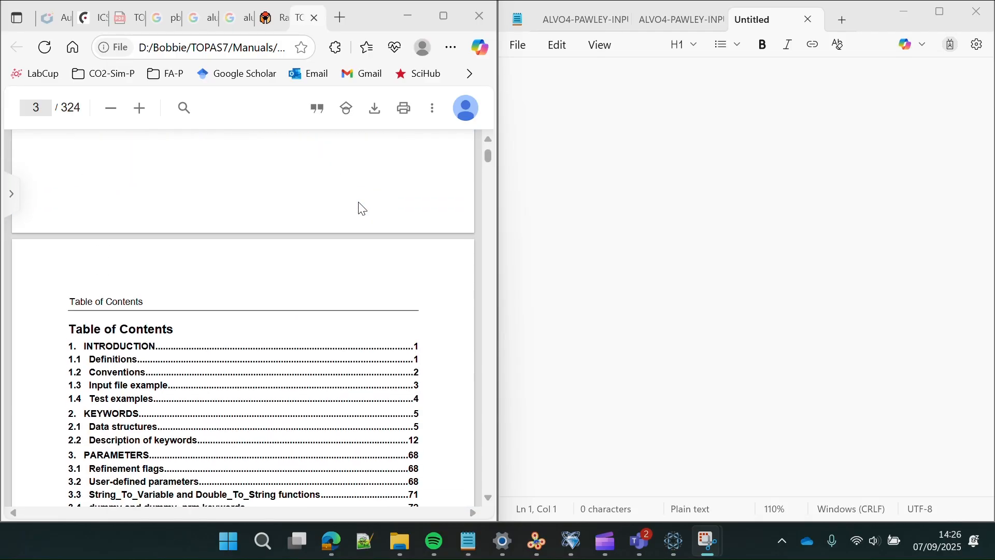
{"action": "scroll", "coordinate": [361, 208], "scroll_direction": "up", "scroll_amount": 5}
{"action": "scroll", "coordinate": [362, 208], "scroll_direction": "up", "scroll_amount": 5}
{"action": "scroll", "coordinate": [362, 208], "scroll_direction": "down", "scroll_amount": 20}
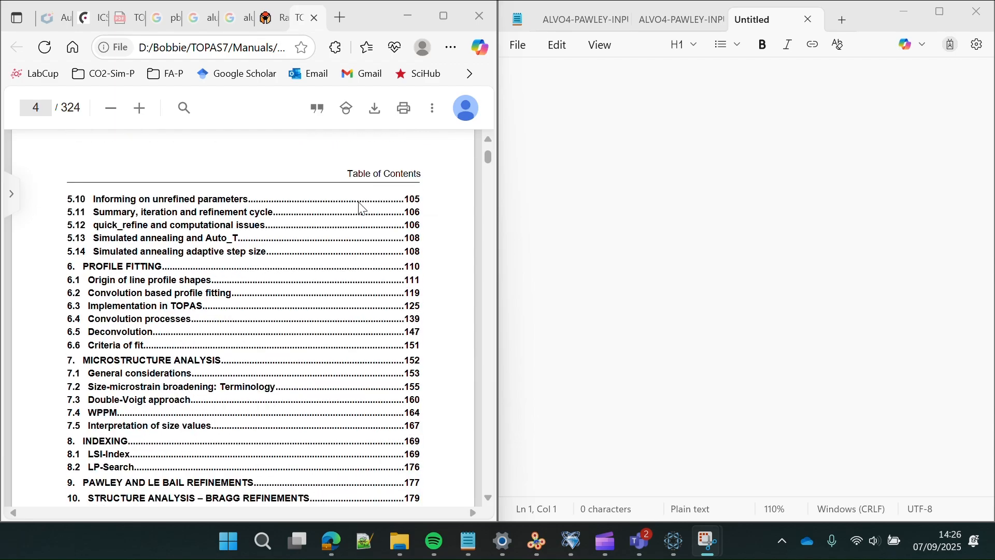
{"action": "scroll", "coordinate": [362, 208], "scroll_direction": "down", "scroll_amount": 20}
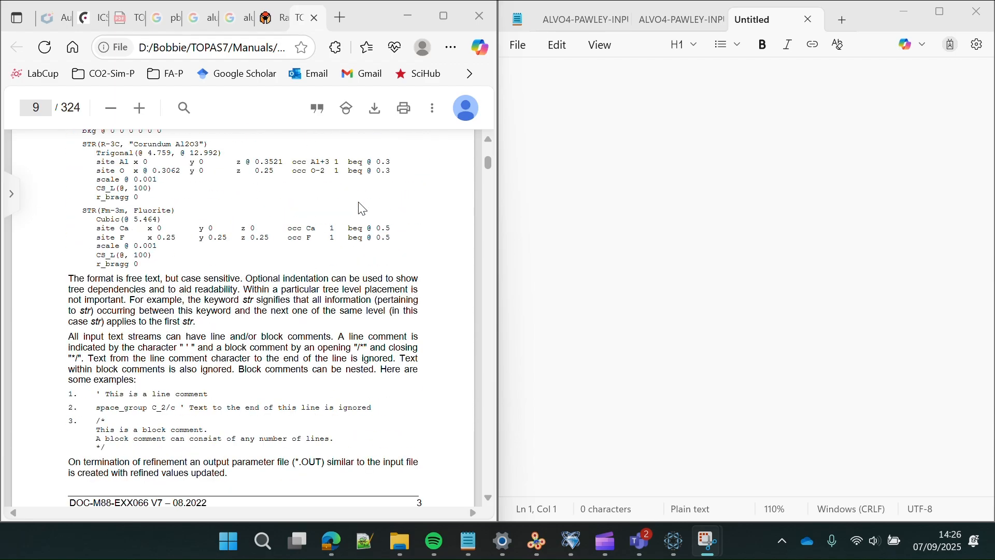
{"action": "scroll", "coordinate": [362, 208], "scroll_direction": "down", "scroll_amount": 12}
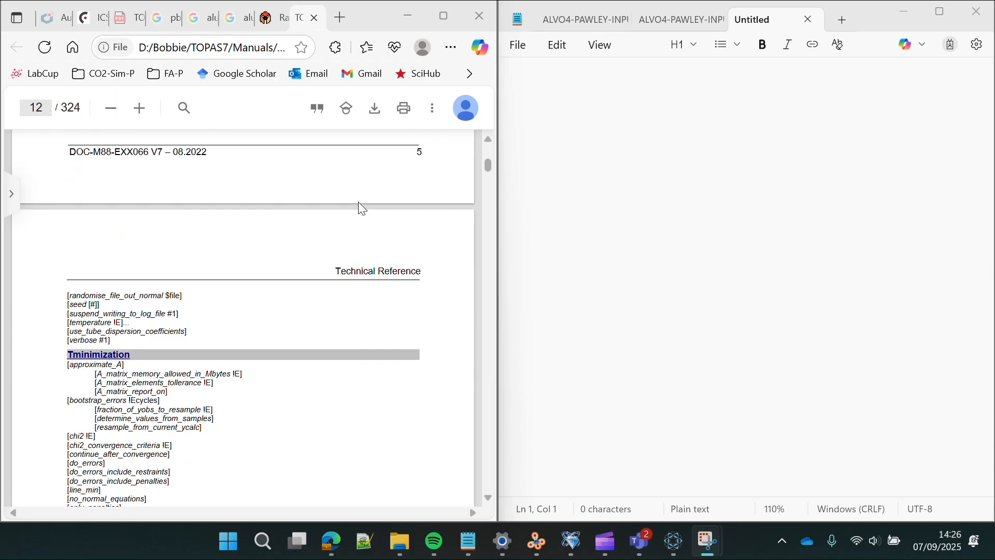
{"action": "scroll", "coordinate": [362, 208], "scroll_direction": "down", "scroll_amount": 20}
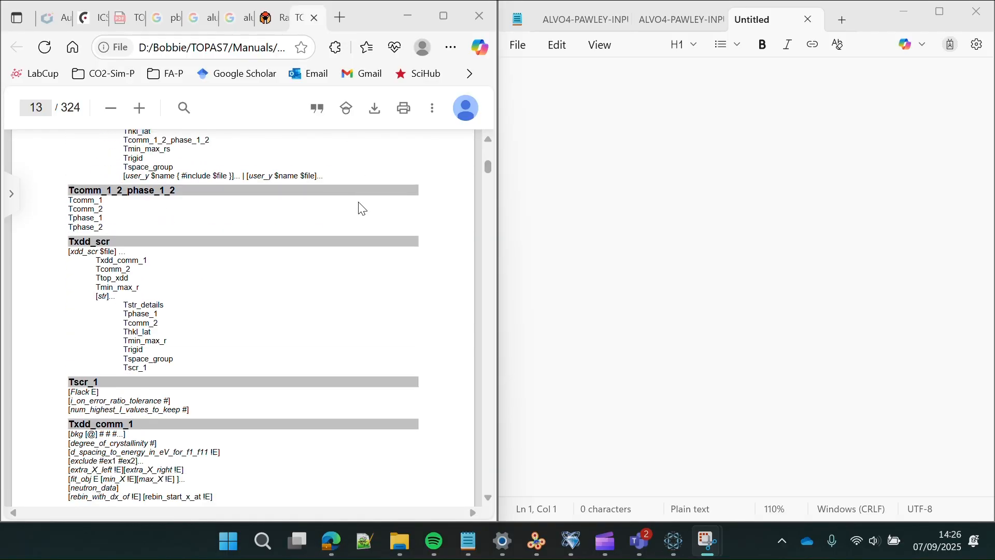
{"action": "scroll", "coordinate": [362, 208], "scroll_direction": "down", "scroll_amount": 1}
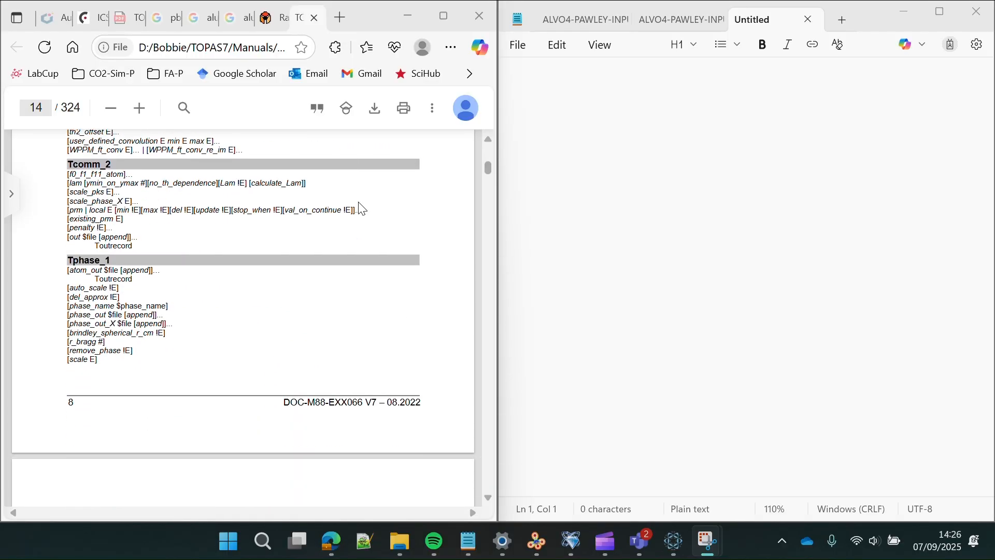
{"action": "scroll", "coordinate": [362, 208], "scroll_direction": "down", "scroll_amount": 16}
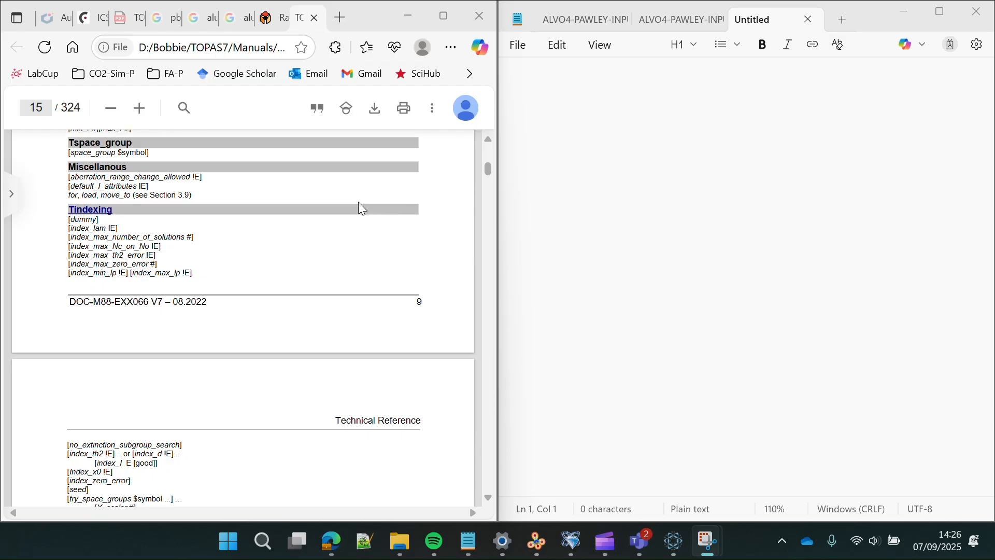
{"action": "scroll", "coordinate": [361, 209], "scroll_direction": "down", "scroll_amount": 20}
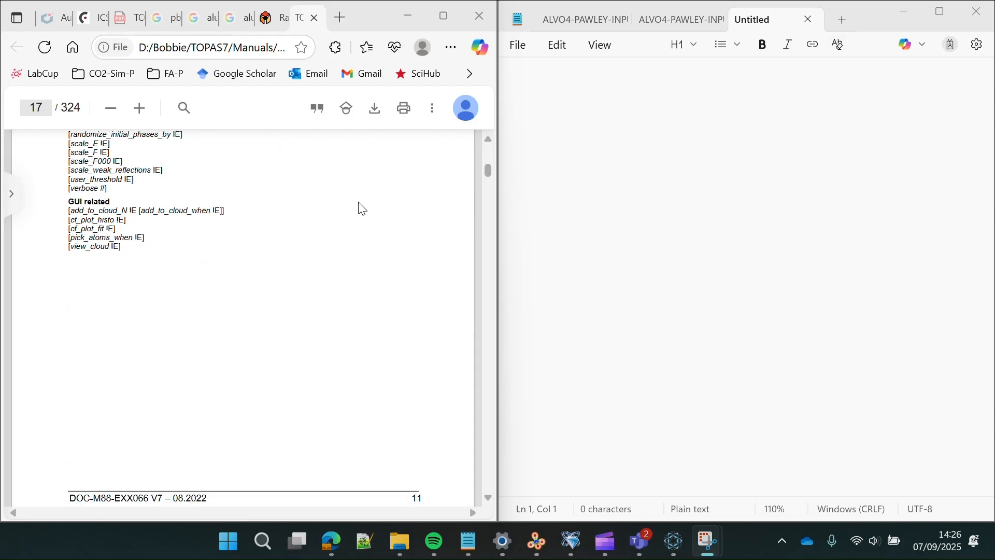
{"action": "left_click_drag", "start_coordinate": [486, 173], "coordinate": [480, 213]}
{"action": "scroll", "coordinate": [353, 318], "scroll_direction": "down", "scroll_amount": 3}
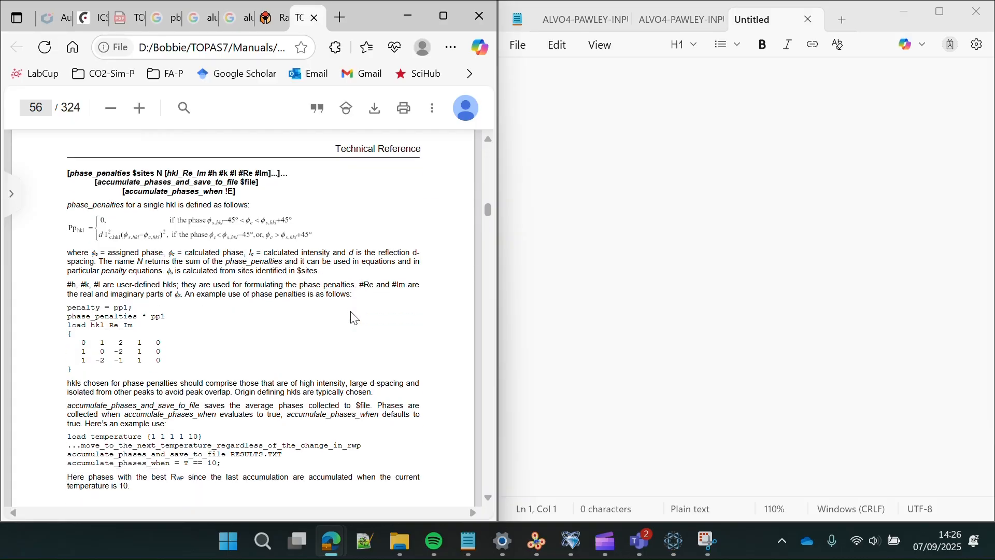
{"action": "scroll", "coordinate": [353, 318], "scroll_direction": "down", "scroll_amount": 7}
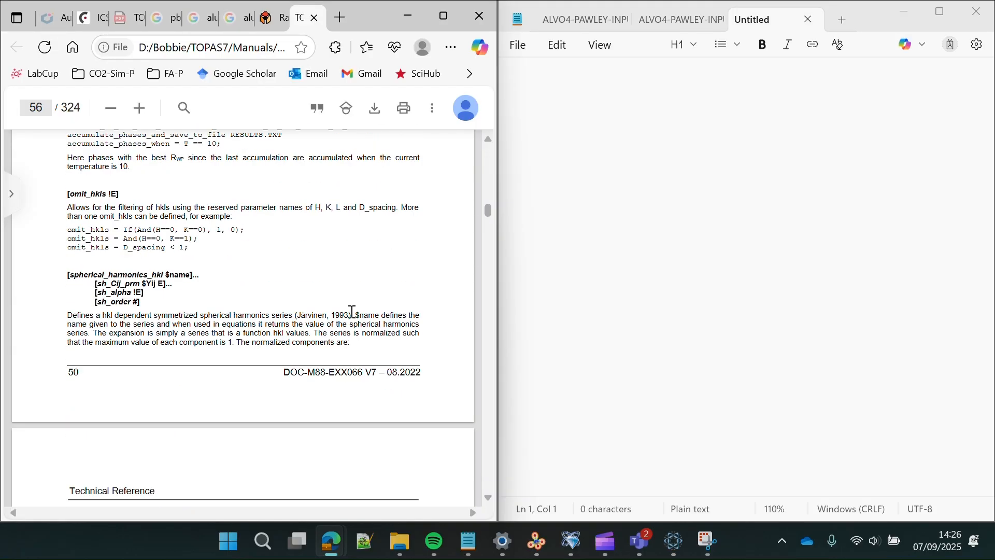
{"action": "scroll", "coordinate": [354, 318], "scroll_direction": "down", "scroll_amount": 10}
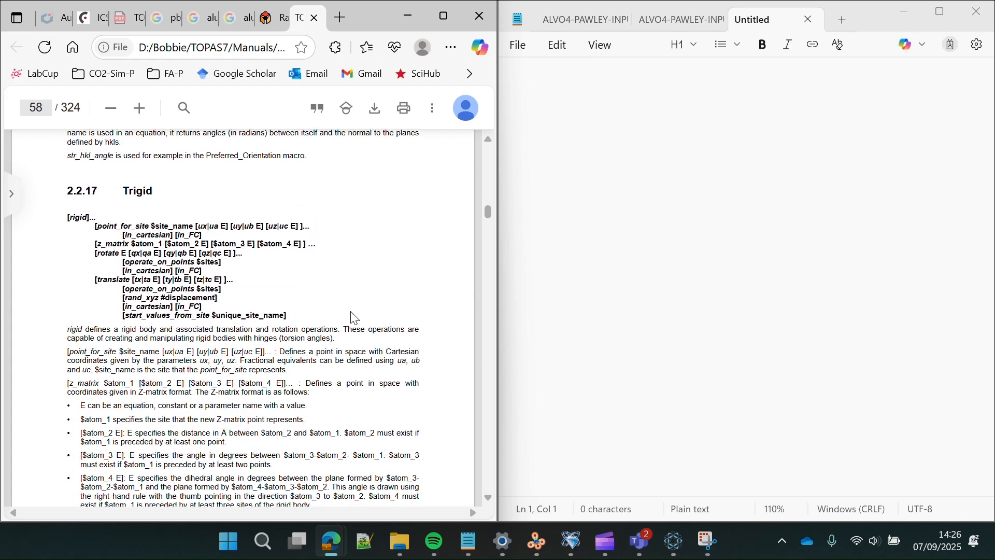
{"action": "scroll", "coordinate": [354, 318], "scroll_direction": "down", "scroll_amount": 4}
{"action": "scroll", "coordinate": [354, 318], "scroll_direction": "up", "scroll_amount": 4}
{"action": "scroll", "coordinate": [353, 318], "scroll_direction": "down", "scroll_amount": 10}
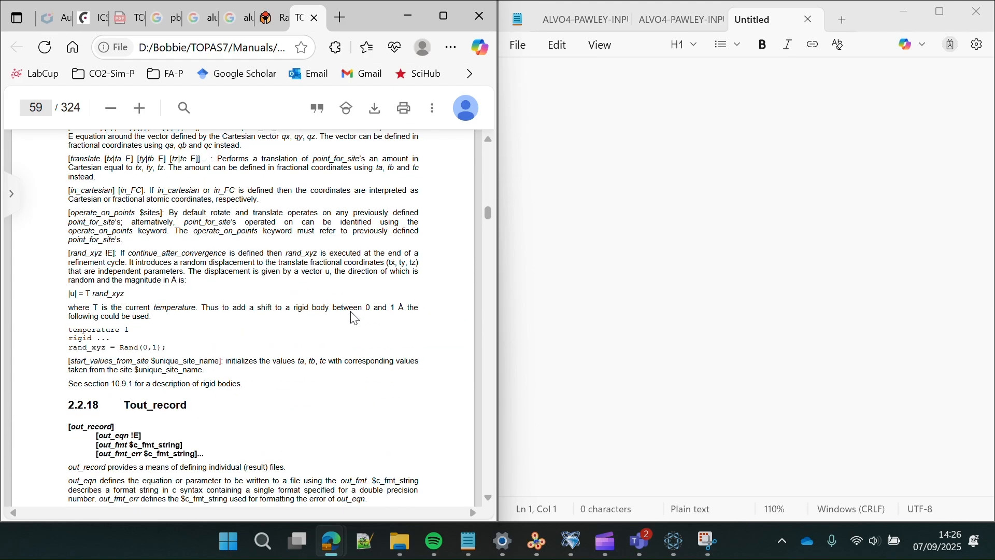
{"action": "scroll", "coordinate": [352, 311], "scroll_direction": "up", "scroll_amount": 5}
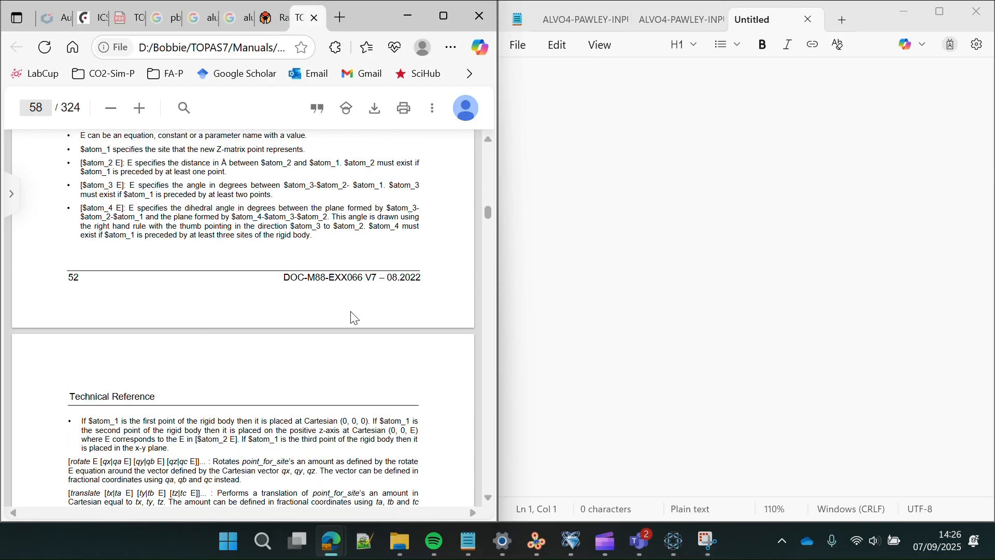
{"action": "scroll", "coordinate": [352, 317], "scroll_direction": "up", "scroll_amount": 2}
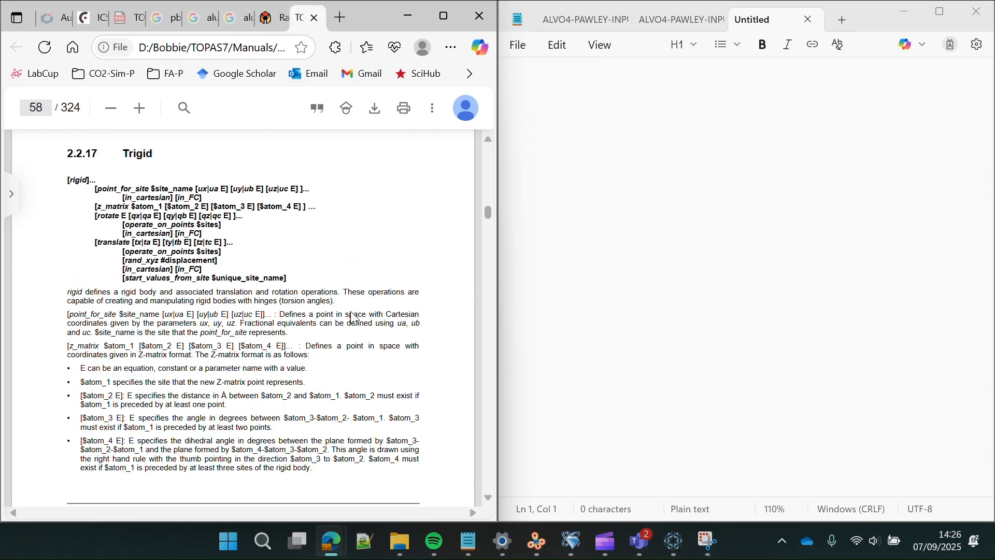
{"action": "scroll", "coordinate": [354, 318], "scroll_direction": "down", "scroll_amount": 20}
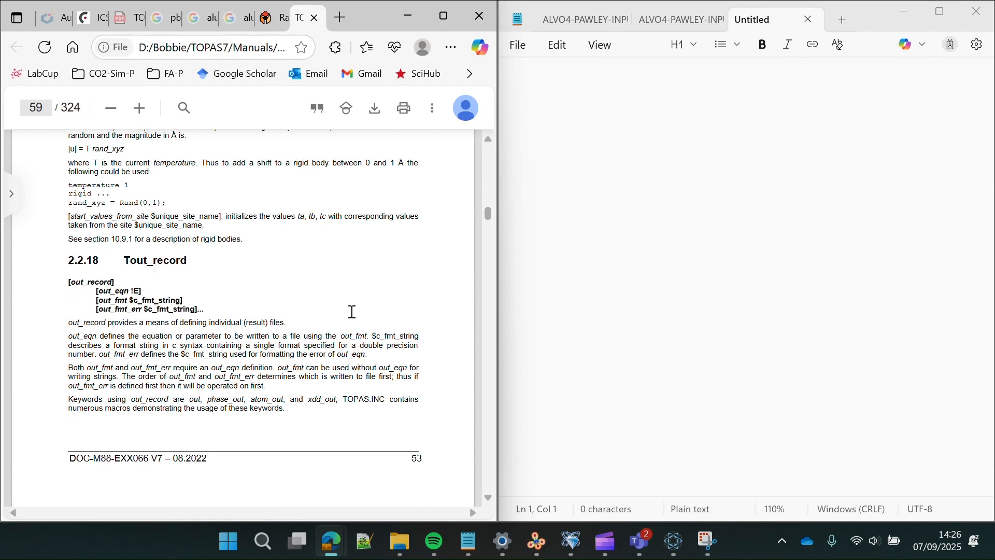
{"action": "scroll", "coordinate": [355, 309], "scroll_direction": "down", "scroll_amount": 10}
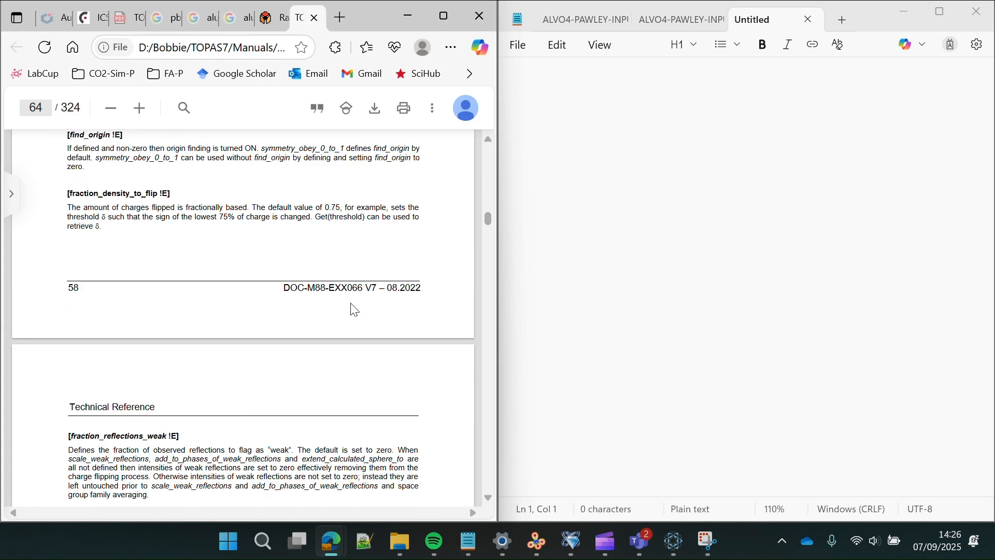
{"action": "scroll", "coordinate": [355, 310], "scroll_direction": "up", "scroll_amount": 6}
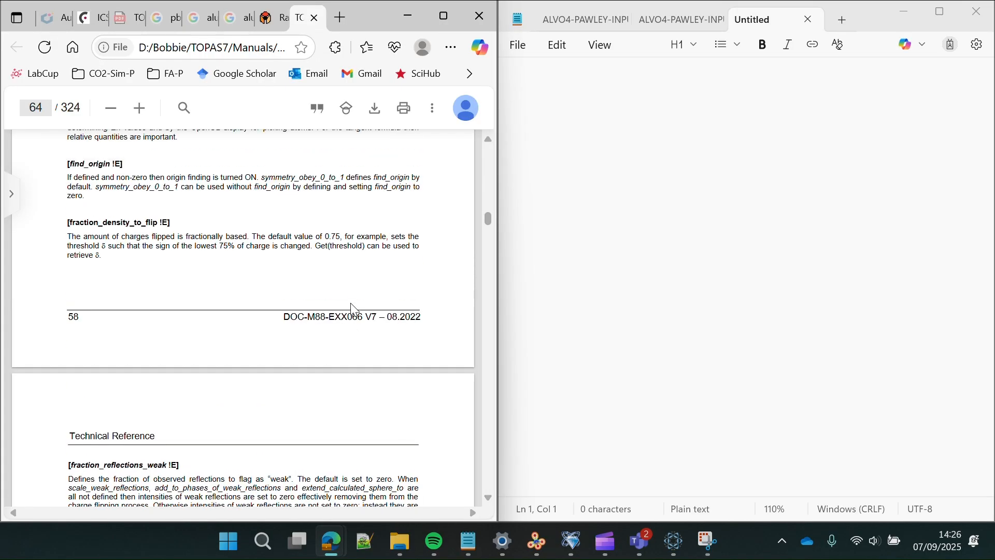
{"action": "scroll", "coordinate": [355, 310], "scroll_direction": "up", "scroll_amount": 3}
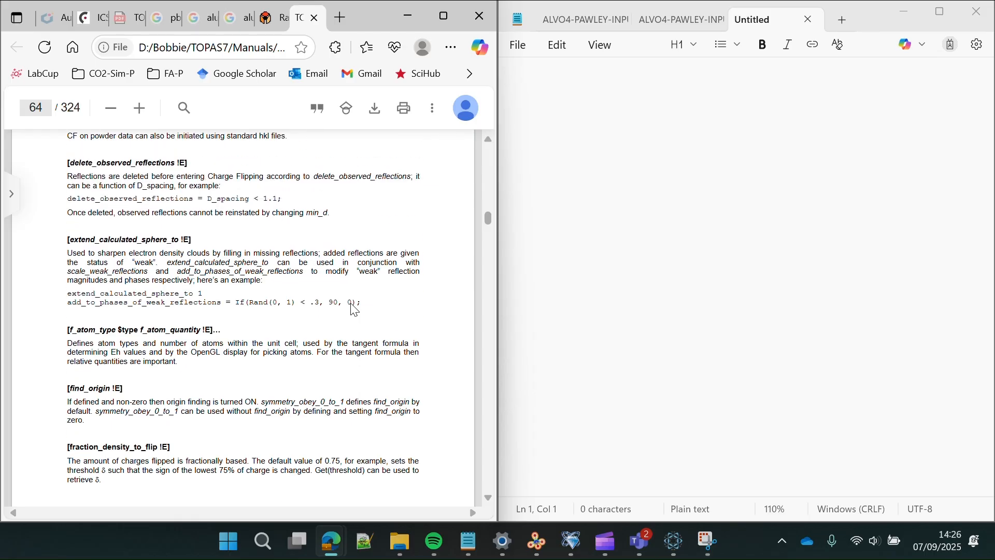
{"action": "scroll", "coordinate": [354, 309], "scroll_direction": "up", "scroll_amount": 5}
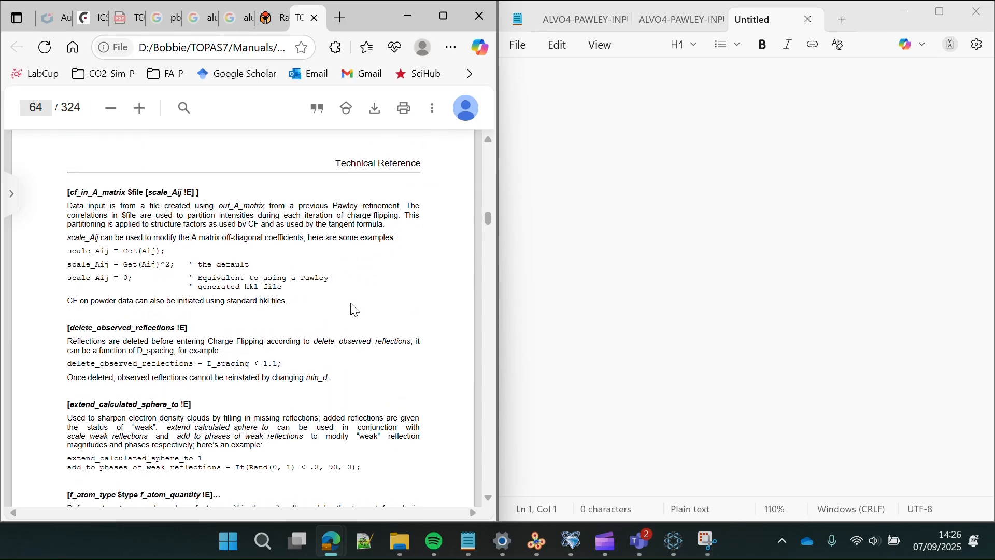
{"action": "scroll", "coordinate": [351, 303], "scroll_direction": "up", "scroll_amount": 6}
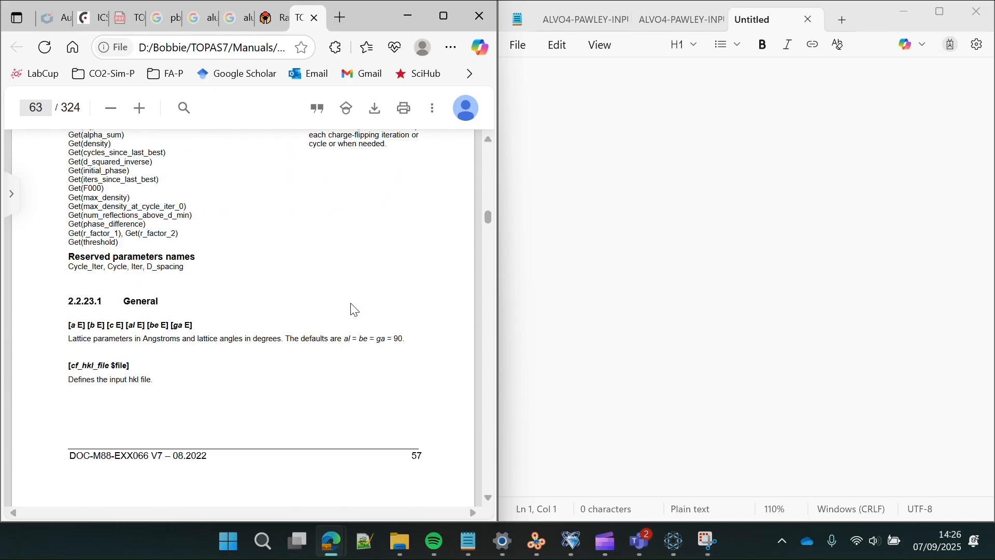
{"action": "scroll", "coordinate": [351, 303], "scroll_direction": "down", "scroll_amount": 9}
{"action": "scroll", "coordinate": [354, 310], "scroll_direction": "down", "scroll_amount": 8}
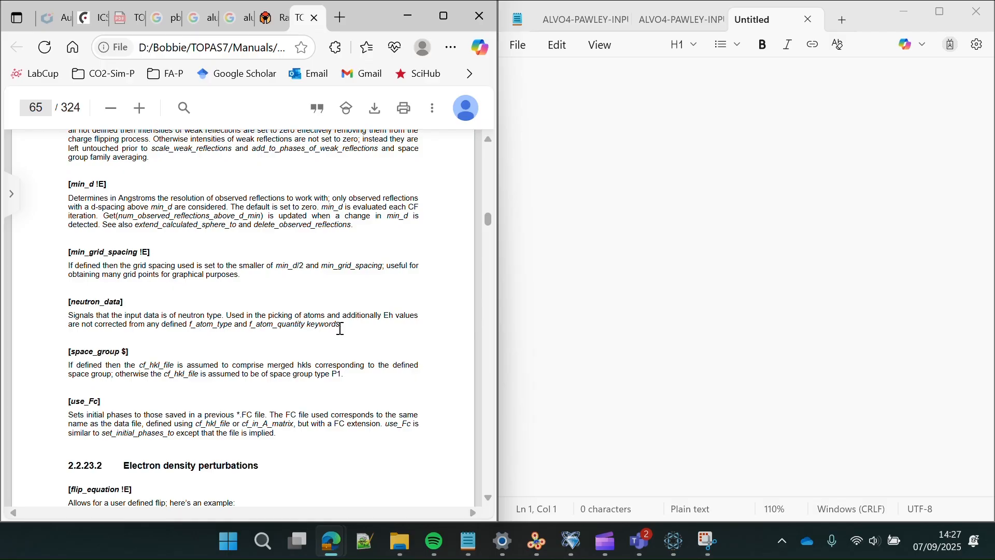
{"action": "scroll", "coordinate": [388, 312], "scroll_direction": "down", "scroll_amount": 8}
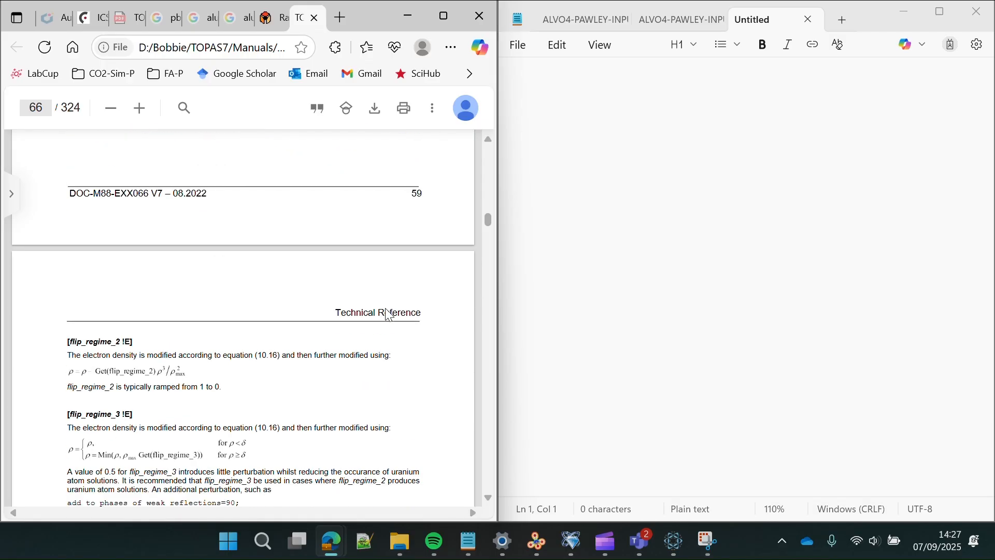
{"action": "scroll", "coordinate": [390, 314], "scroll_direction": "up", "scroll_amount": 4}
{"action": "scroll", "coordinate": [390, 314], "scroll_direction": "down", "scroll_amount": 15}
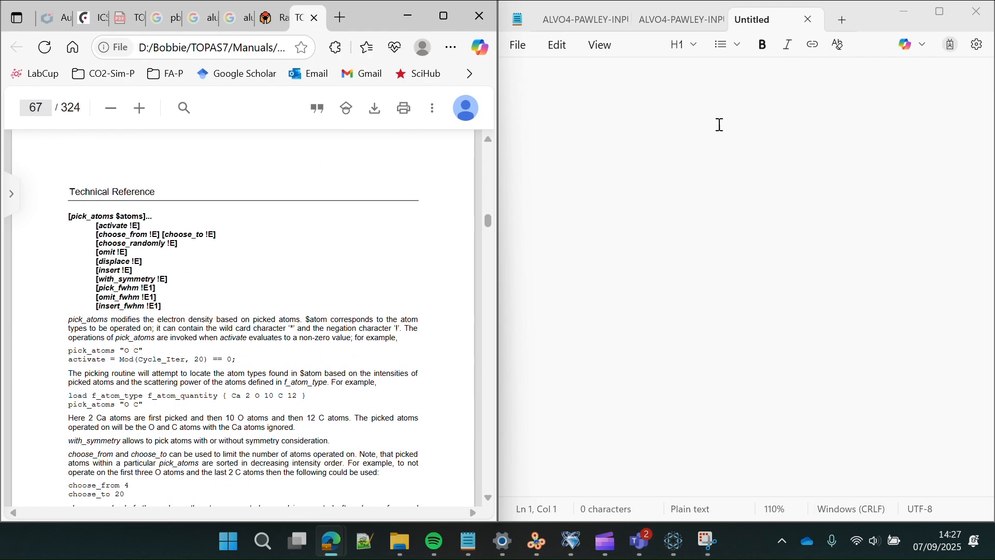
- Type a 'Macros heading followed by a row of dashes in the empty note
{"action": "left_click", "coordinate": [645, 92]}
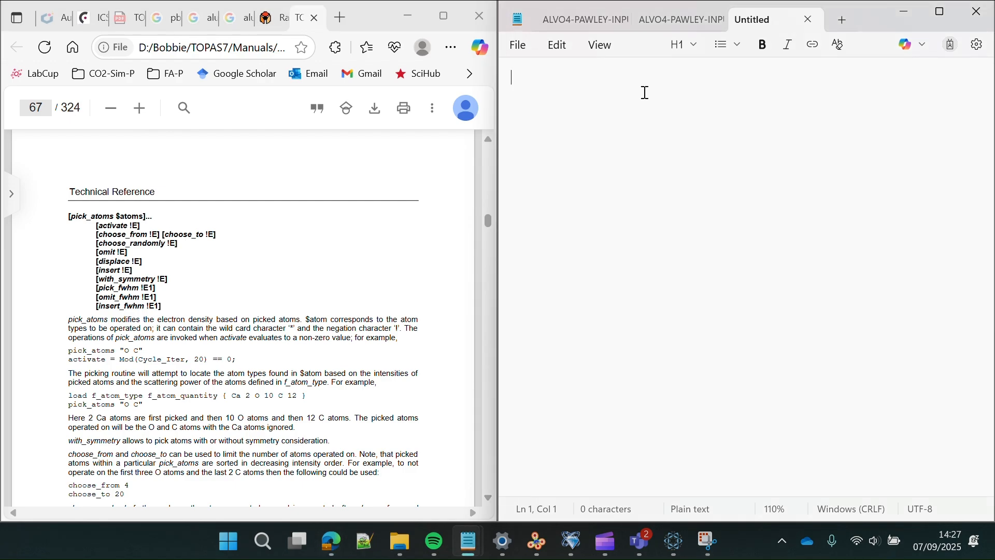
{"action": "type", "text": "'MArco"}
{"action": "key", "text": "BackSpace"}
{"action": "key", "text": "BackSpace"}
{"action": "type", "text": "acros"}
{"action": "key", "text": "BackSpace"}
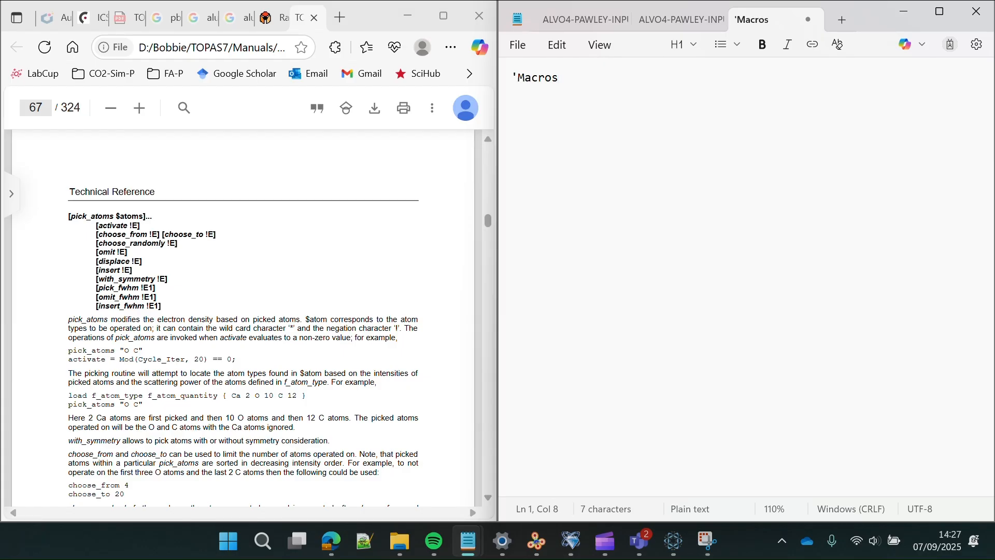
{"action": "type", "text": "-------------------------------------"}
{"action": "key", "text": "Return"}
{"action": "key", "text": "Return"}
- Add the lines macro Nr {20000} and iters {20000}, then select macro Nr
{"action": "type", "text": "macro"}
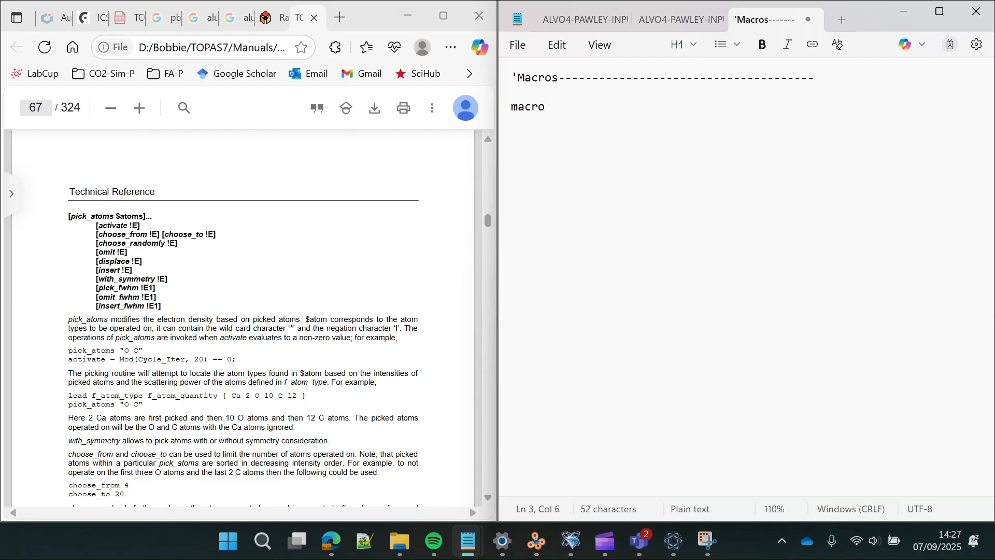
{"action": "type", "text": " Nr {"}
{"action": "type", "text": "20000}"}
{"action": "key", "text": "Return"}
{"action": "type", "text": "iters"}
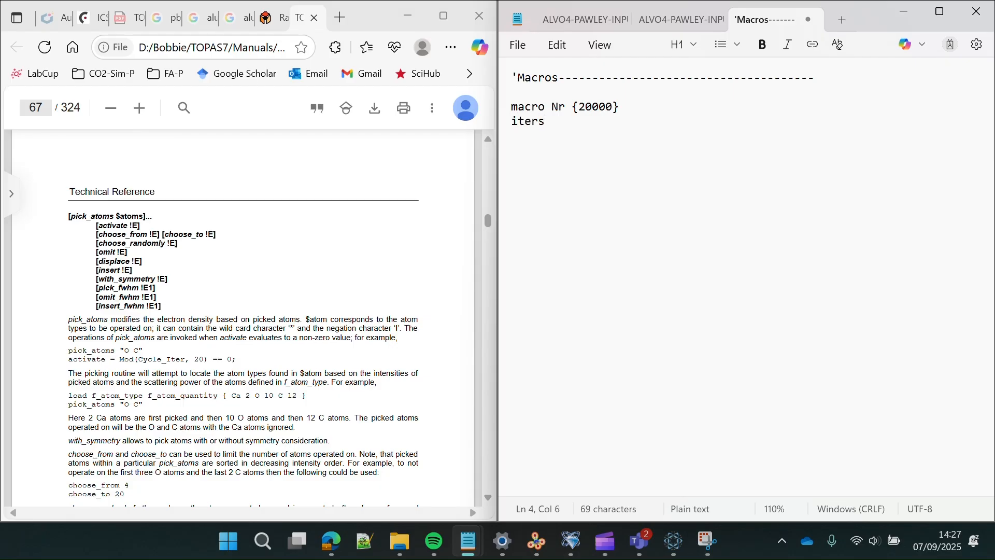
{"action": "type", "text": " {20000}"}
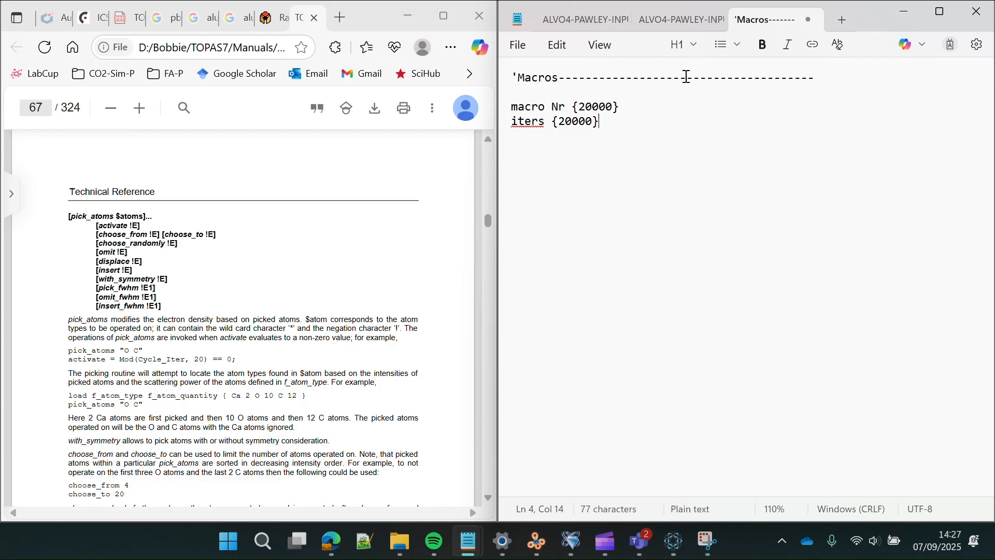
{"action": "left_click_drag", "start_coordinate": [625, 108], "coordinate": [496, 114]}
{"action": "key", "text": "ctrl+c"}
{"action": "left_click", "coordinate": [577, 106]}
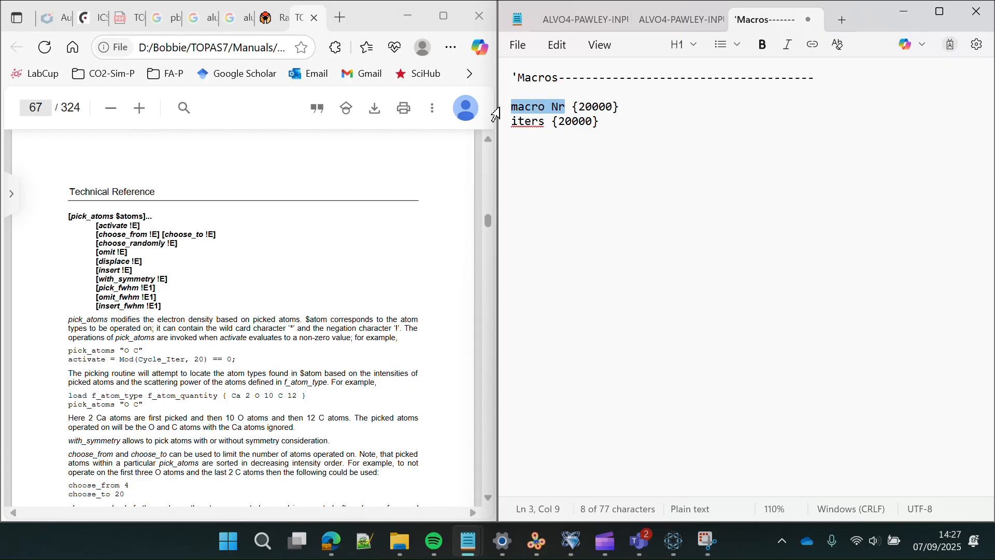
- Search the Technical Reference PDF for the term Nr
{"action": "left_click", "coordinate": [187, 108]}
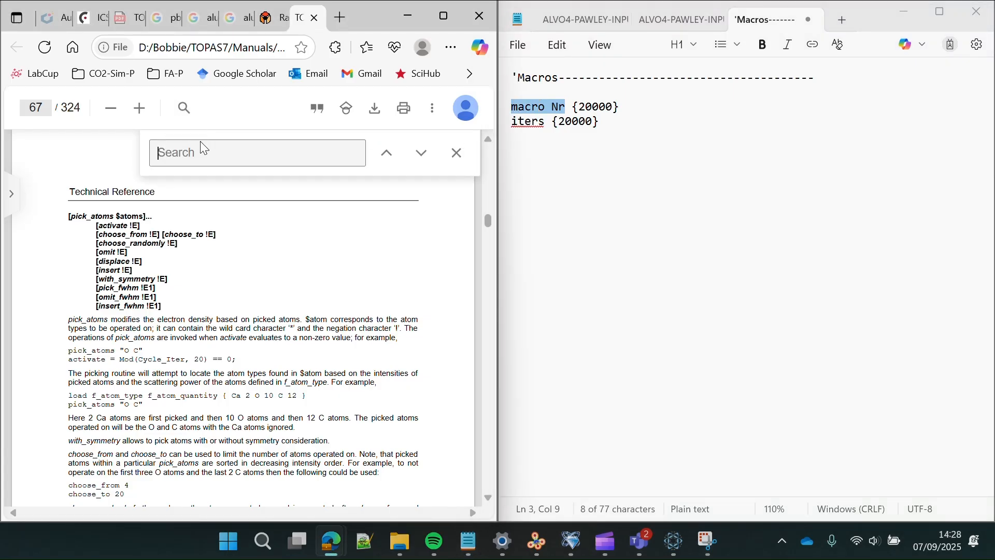
{"action": "key", "text": "ctrl+v"}
{"action": "left_click", "coordinate": [246, 224]}
{"action": "left_click", "coordinate": [212, 154]}
{"action": "key", "text": "BackSpace"}
{"action": "key", "text": "BackSpace"}
{"action": "key", "text": "BackSpace"}
{"action": "key", "text": "BackSpace"}
{"action": "key", "text": "BackSpace"}
{"action": "key", "text": "BackSpace"}
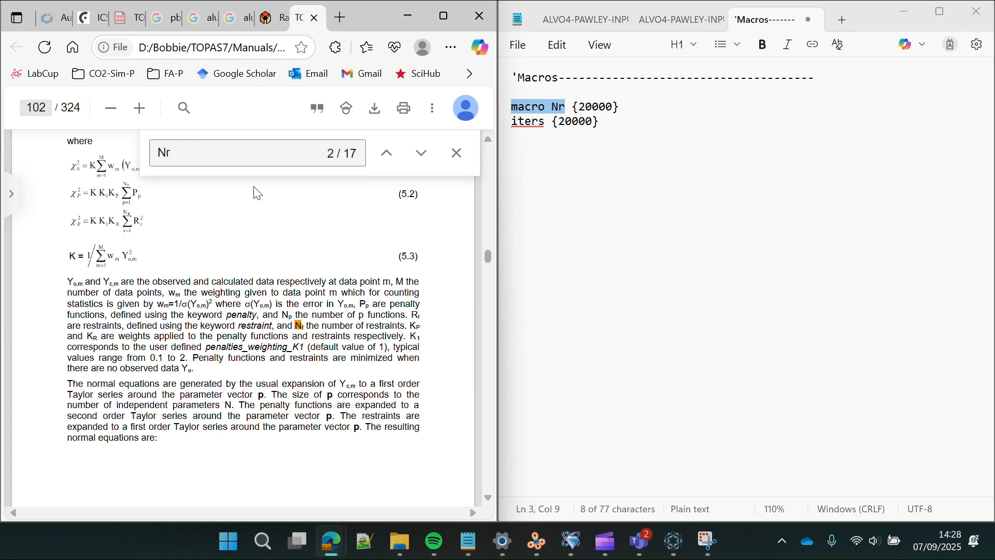
- Cycle through the 17 Nr matches to match 4 on page 112, then return to Notepad
{"action": "left_click", "coordinate": [419, 161]}
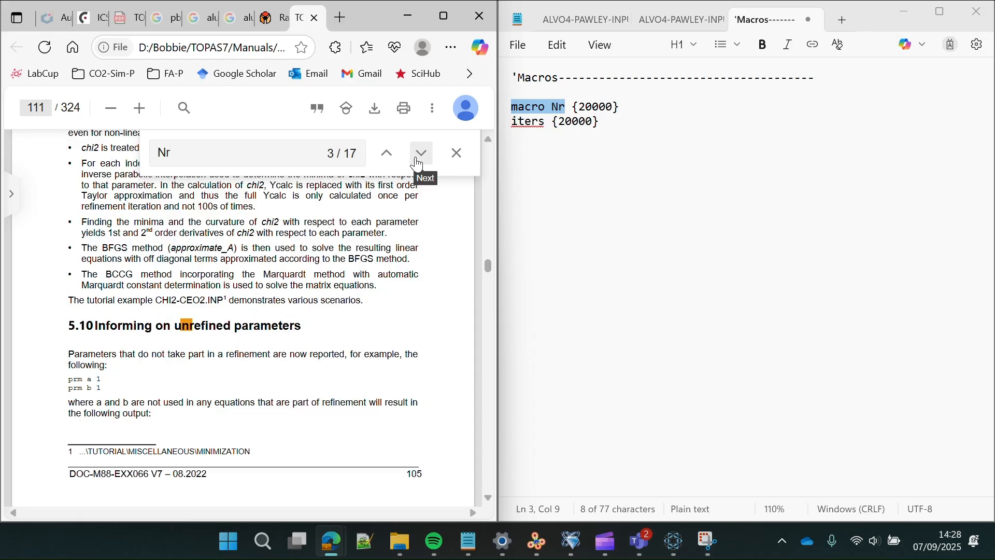
{"action": "left_click", "coordinate": [419, 164]}
{"action": "left_click", "coordinate": [419, 165]}
{"action": "left_click", "coordinate": [418, 165]}
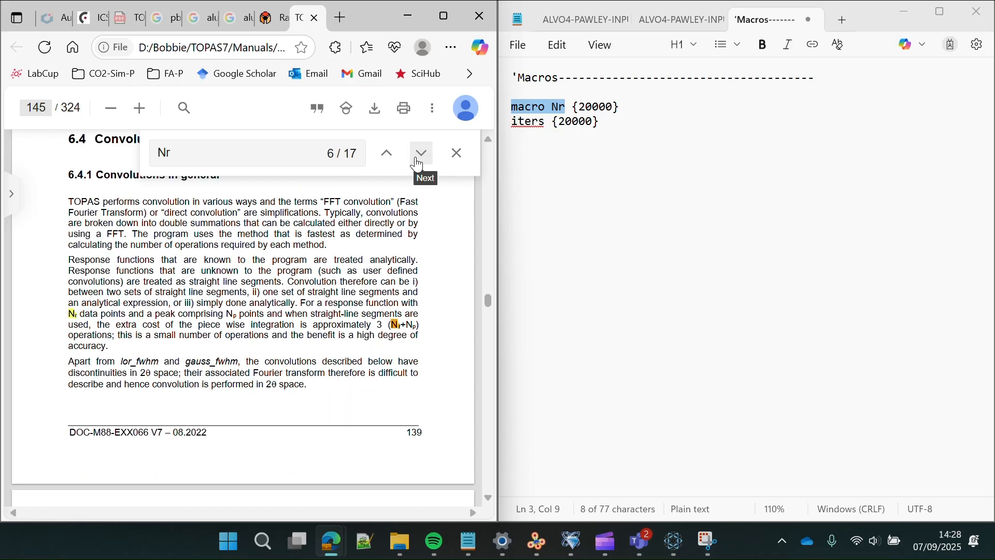
{"action": "left_click", "coordinate": [419, 164]}
{"action": "left_click", "coordinate": [418, 165]}
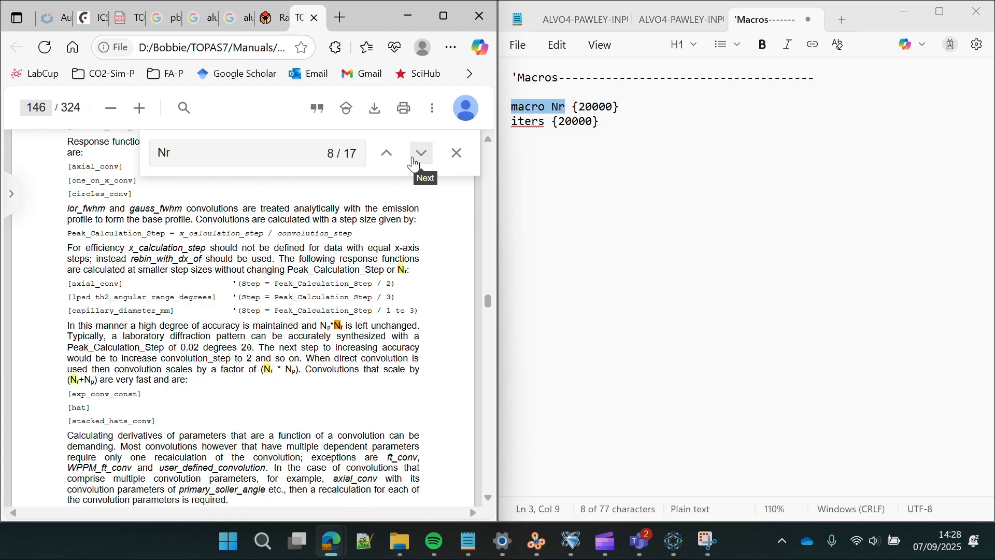
{"action": "left_click", "coordinate": [420, 165]}
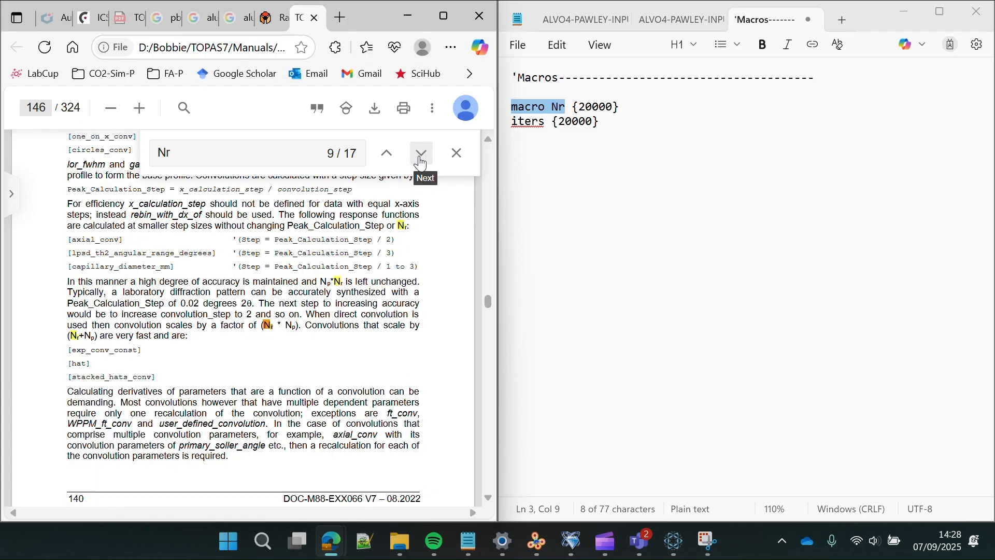
{"action": "left_click", "coordinate": [421, 164]}
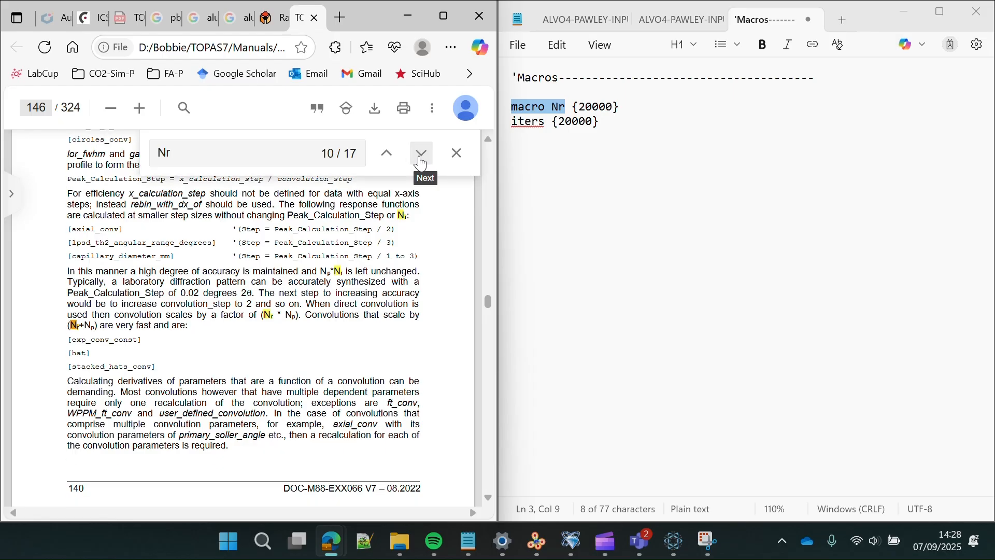
{"action": "left_click", "coordinate": [420, 164]}
{"action": "left_click", "coordinate": [420, 164]}
{"action": "left_click", "coordinate": [421, 164]}
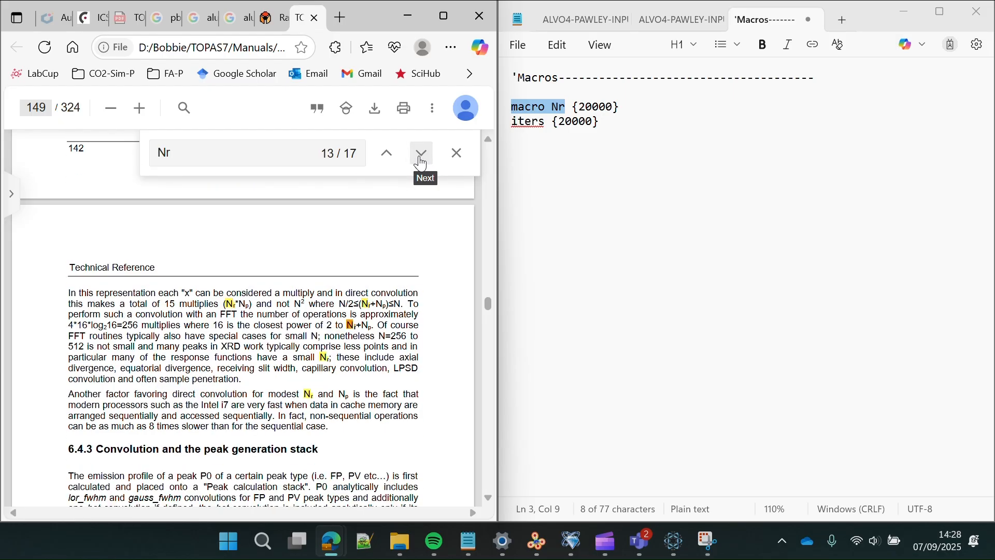
{"action": "left_click", "coordinate": [421, 164]}
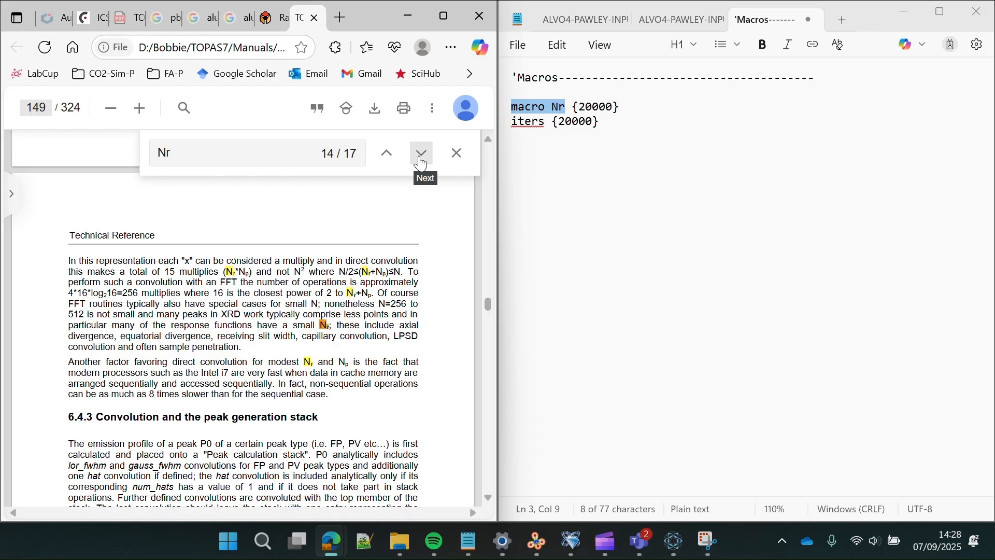
{"action": "left_click", "coordinate": [420, 164]}
{"action": "left_click", "coordinate": [421, 164]}
{"action": "left_click", "coordinate": [420, 165]}
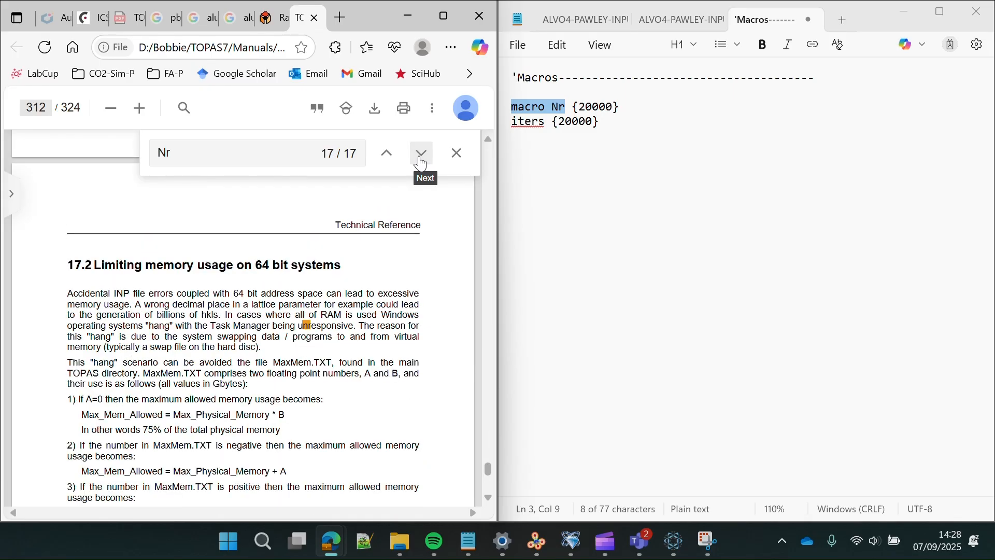
{"action": "left_click", "coordinate": [421, 164]}
{"action": "left_click", "coordinate": [420, 164]}
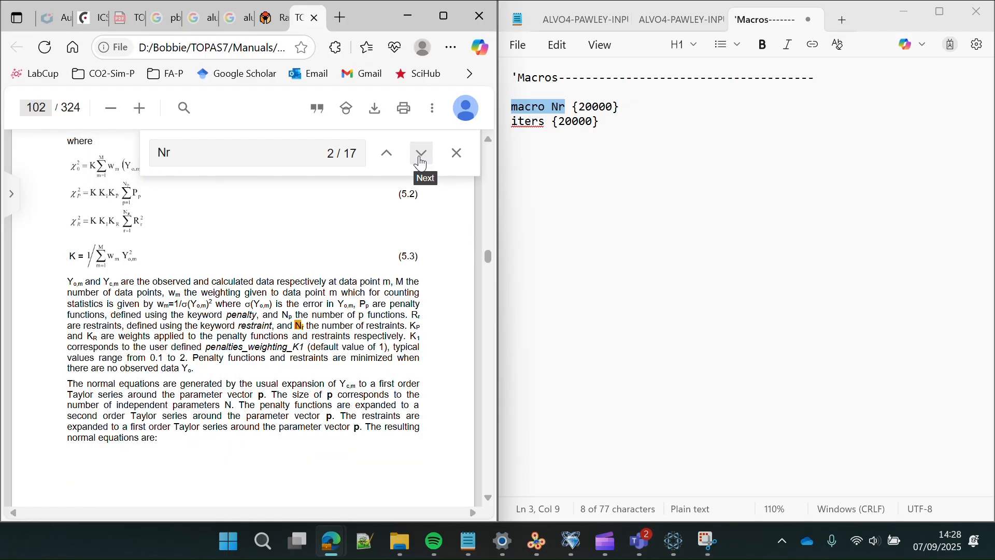
{"action": "left_click", "coordinate": [421, 165]}
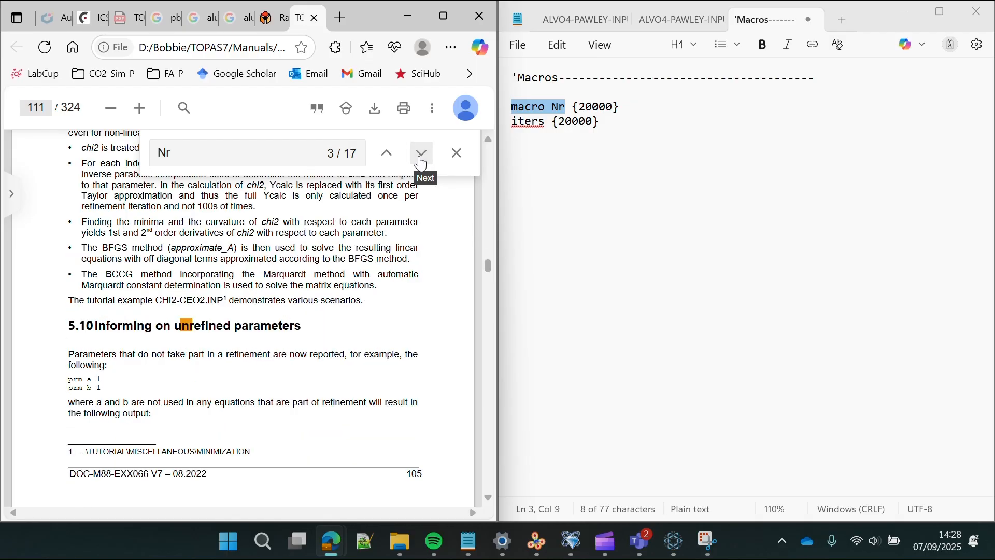
{"action": "left_click", "coordinate": [421, 164]}
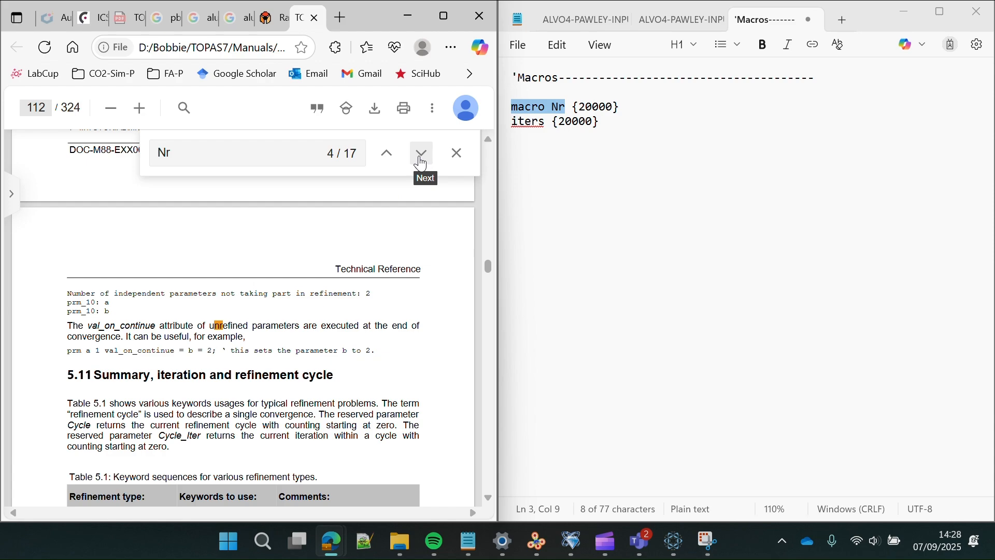
{"action": "left_click", "coordinate": [626, 192]}
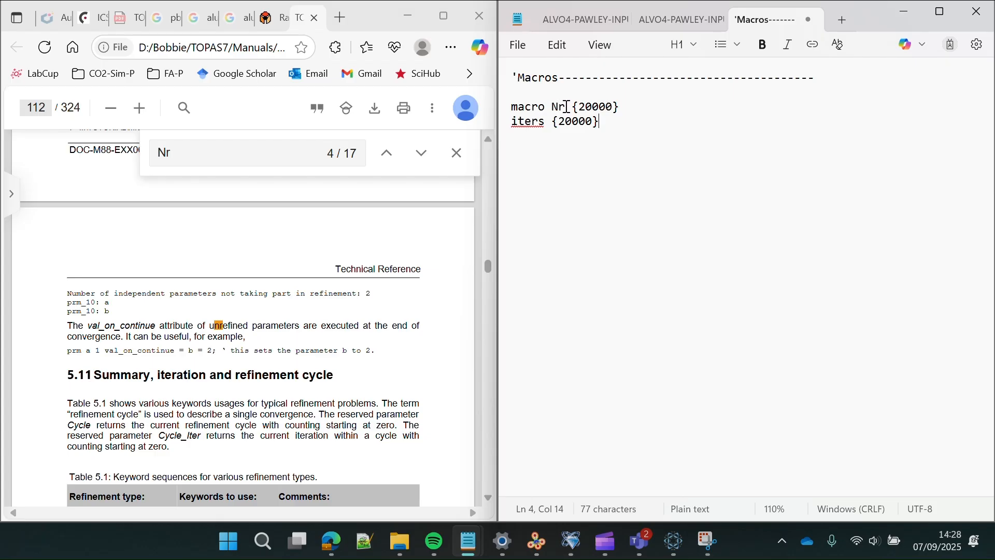
{"action": "left_click_drag", "start_coordinate": [615, 107], "coordinate": [583, 108]}
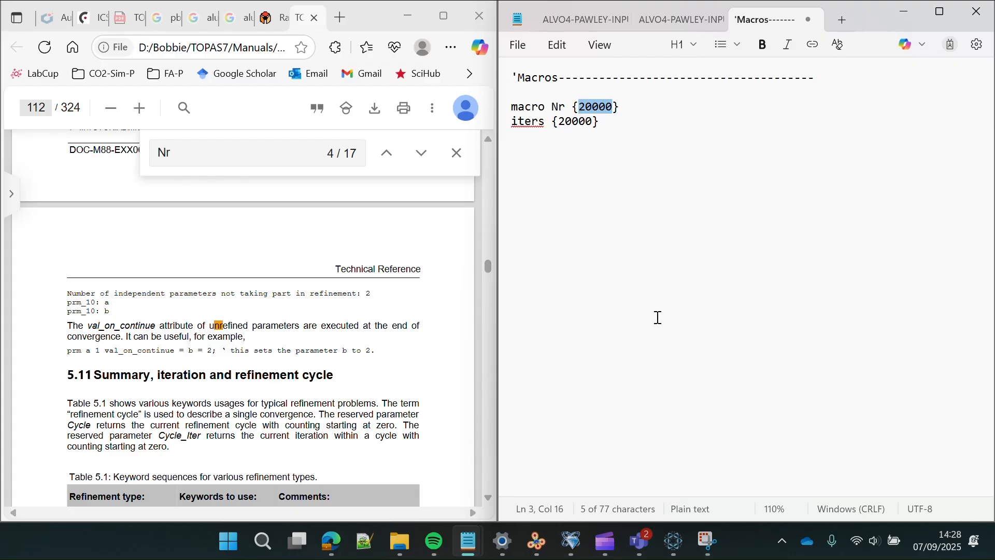
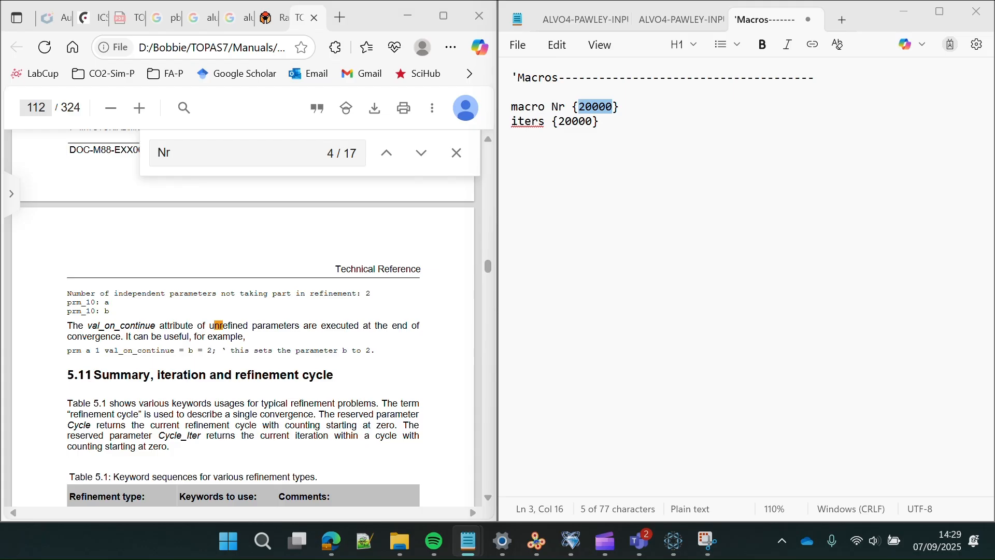
- Paste a symmetry_obey_0_to_1 Ramp line below iters, then delete it again
{"action": "left_click", "coordinate": [723, 262]}
{"action": "key", "text": "Return"}
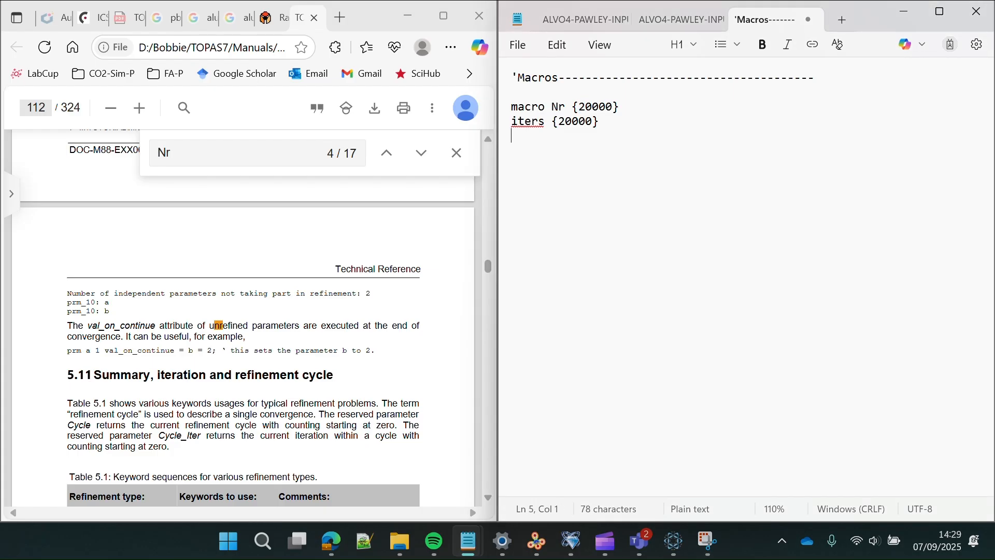
{"action": "key", "text": "Return"}
{"action": "type", "text": "symmetry_obey_0_to_1 = Ramp(0.5, 1, Nr);"}
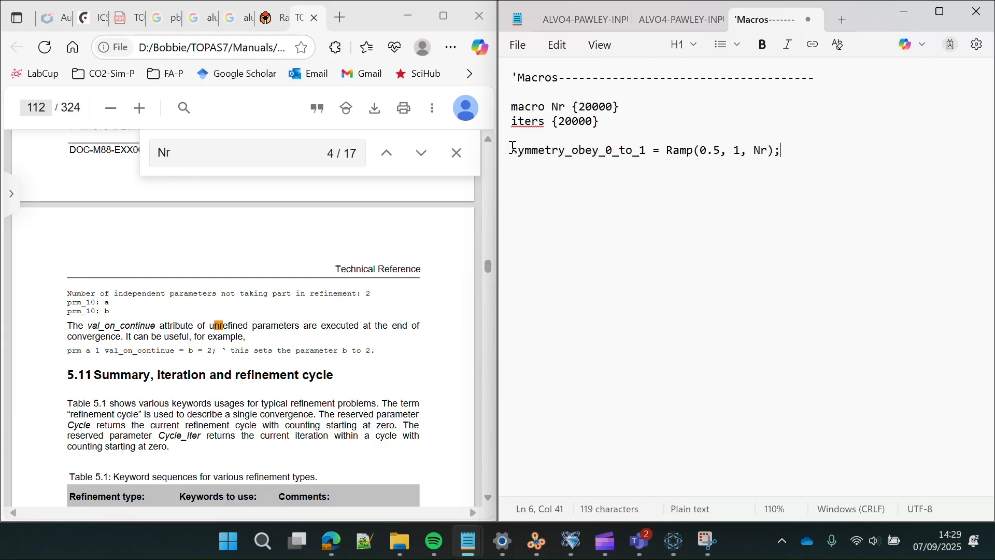
{"action": "left_click_drag", "start_coordinate": [513, 148], "coordinate": [777, 158]}
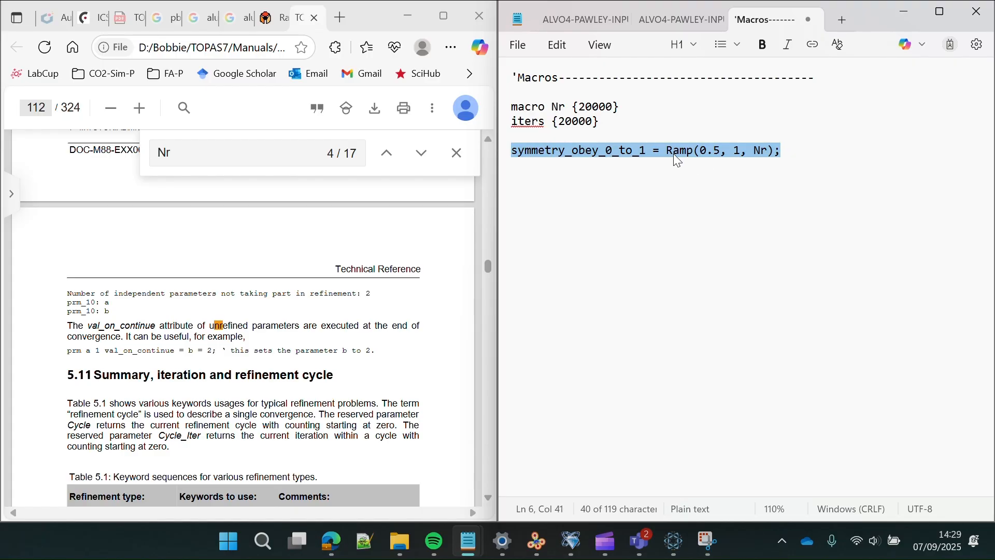
{"action": "left_click", "coordinate": [762, 152]}
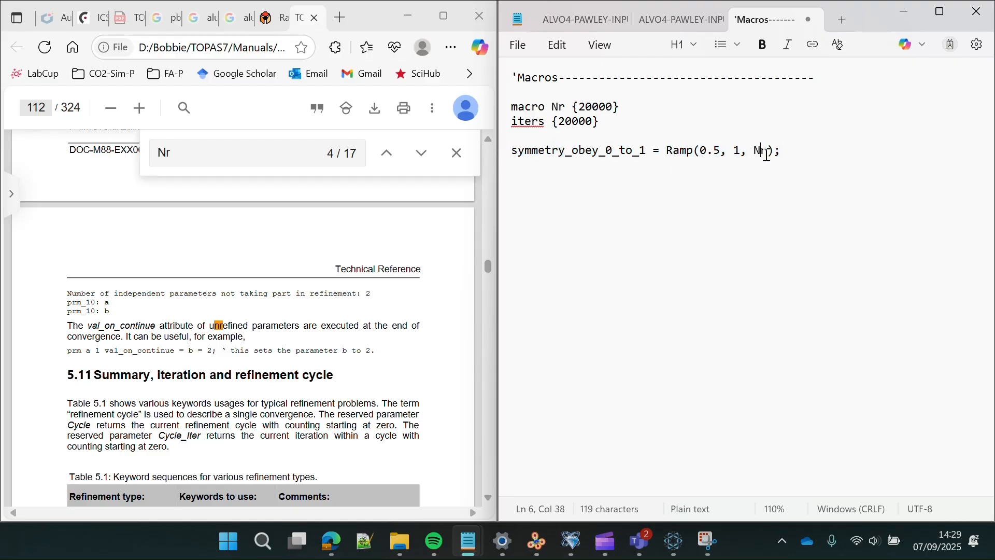
{"action": "left_click", "coordinate": [768, 153]}
{"action": "left_click_drag", "start_coordinate": [616, 106], "coordinate": [583, 106]}
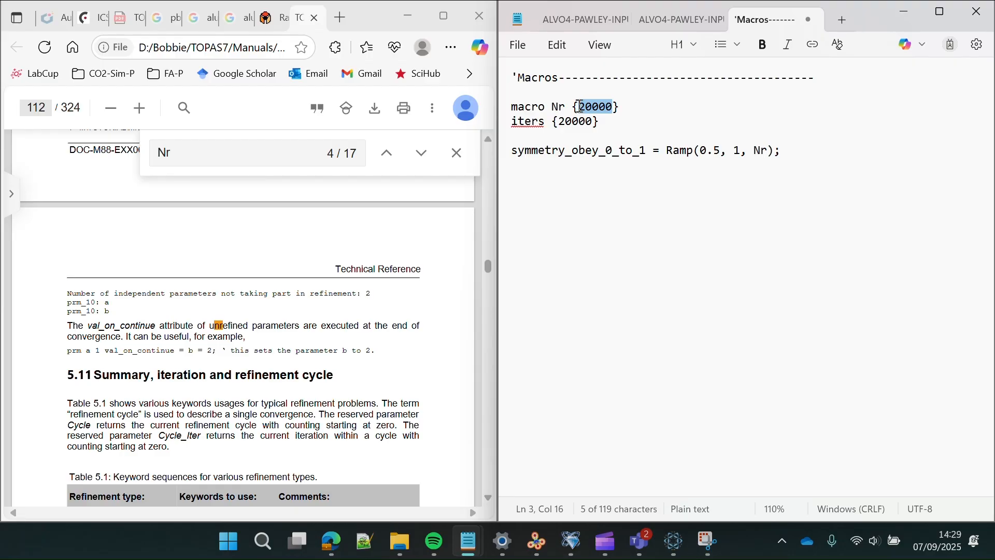
{"action": "left_click", "coordinate": [615, 108]}
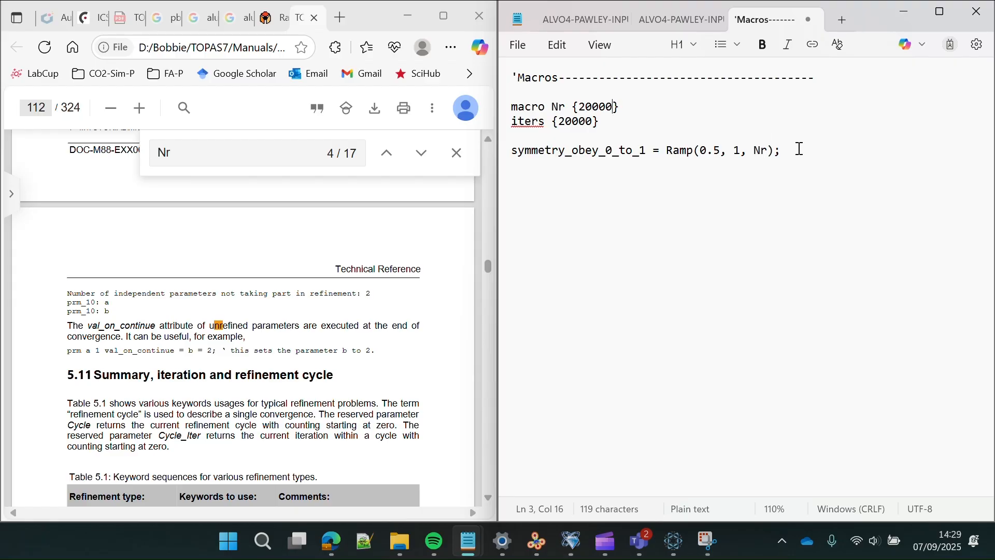
{"action": "left_click_drag", "start_coordinate": [795, 150], "coordinate": [485, 165]}
{"action": "key", "text": "BackSpace"}
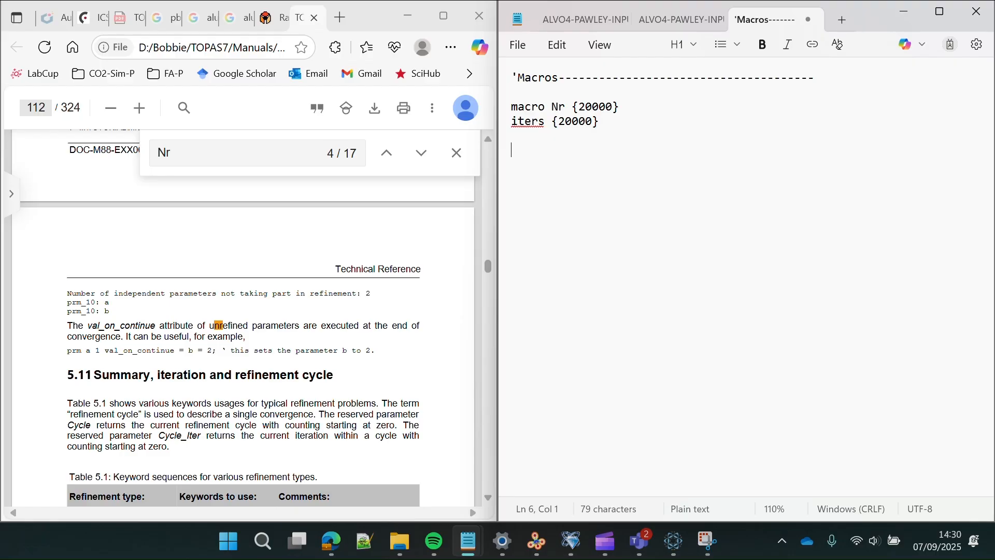
{"action": "key", "text": "BackSpace"}
- Add a charge_flipping line and a cf_in_A_matrix ALVO4-A-MATRIX-2.a line below iters
{"action": "type", "text": "charge"}
{"action": "type", "text": " flipping"}
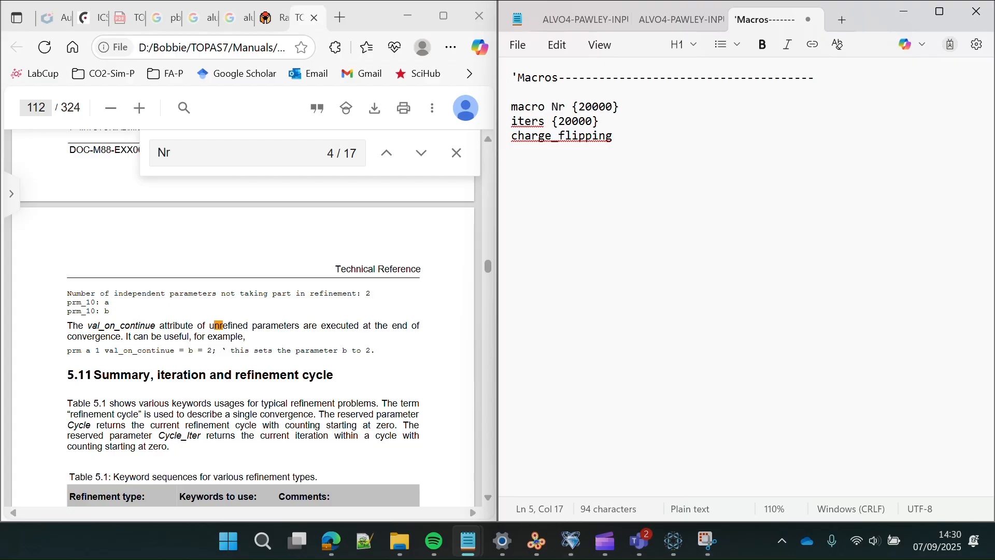
{"action": "key", "text": "BackSpace"}
{"action": "key", "text": "Return"}
{"action": "key", "text": "Return"}
{"action": "type", "text": "cf_in"}
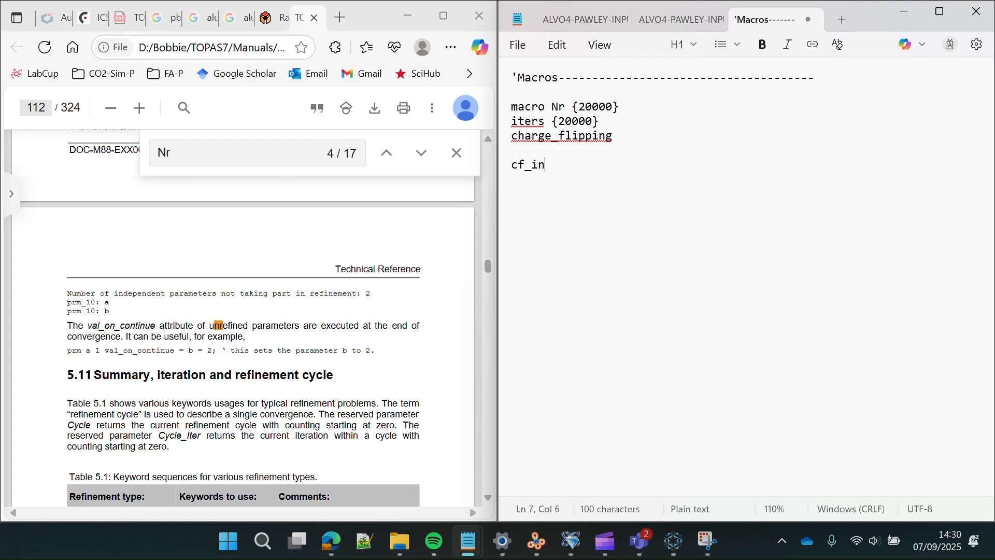
{"action": "type", "text": "_A_matrix AL"}
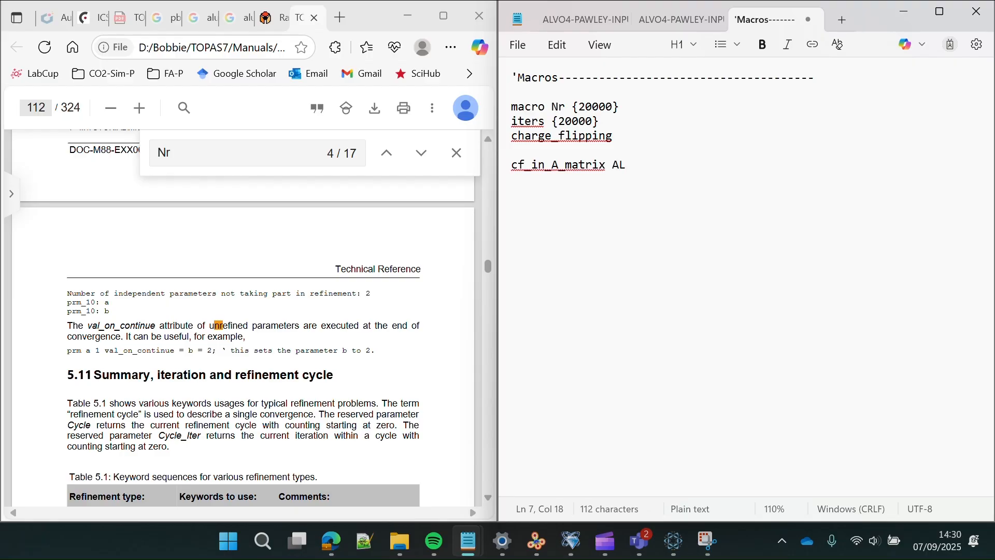
{"action": "type", "text": "O4-A-MAtrix"}
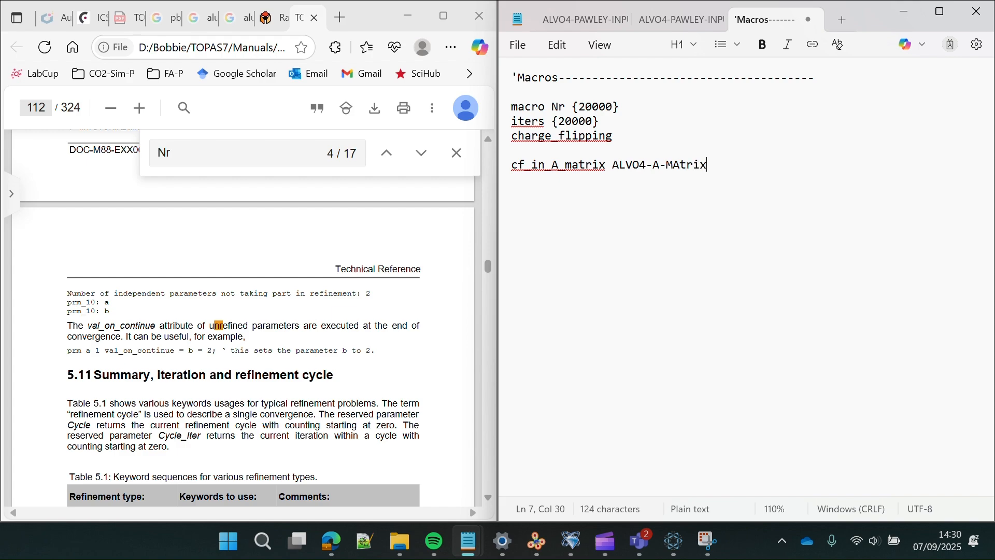
{"action": "key", "text": "BackSpace"}
{"action": "key", "text": "BackSpace"}
{"action": "key", "text": "BackSpace"}
{"action": "key", "text": "BackSpace"}
{"action": "type", "text": "TRIX-2."}
{"action": "key", "text": "BackSpace"}
{"action": "type", "text": "A"}
{"action": "key", "text": "BackSpace"}
{"action": "type", "text": ".A"}
{"action": "key", "text": "BackSpace"}
{"action": "type", "text": "a"}
- Add an apostrophe-and-dashes comment divider line below
{"action": "key", "text": "Return"}
{"action": "key", "text": "Return"}
{"action": "type", "text": "'"}
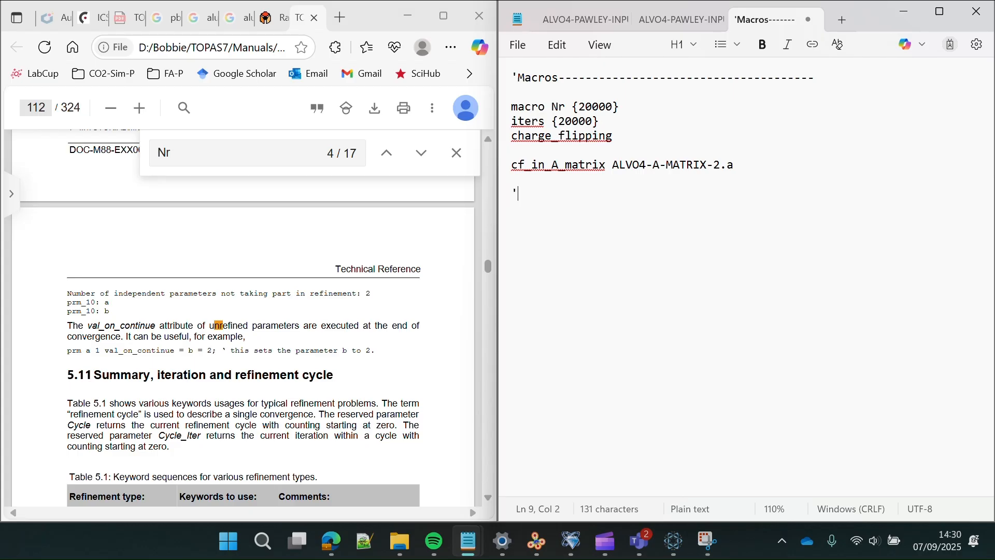
{"action": "type", "text": "------------------------------------------------"}
{"action": "key", "text": "BackSpace"}
{"action": "key", "text": "BackSpace"}
{"action": "key", "text": "BackSpace"}
{"action": "key", "text": "BackSpace"}
- Extend the first header to 'Macros & Instrument' and open blank lines below the divider
{"action": "left_click", "coordinate": [560, 78]}
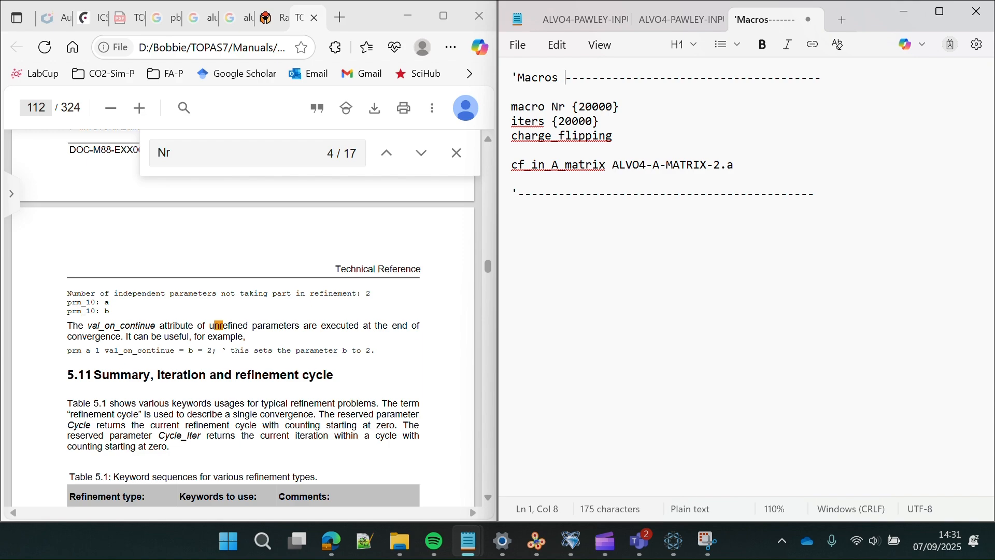
{"action": "type", "text": "& Ins"}
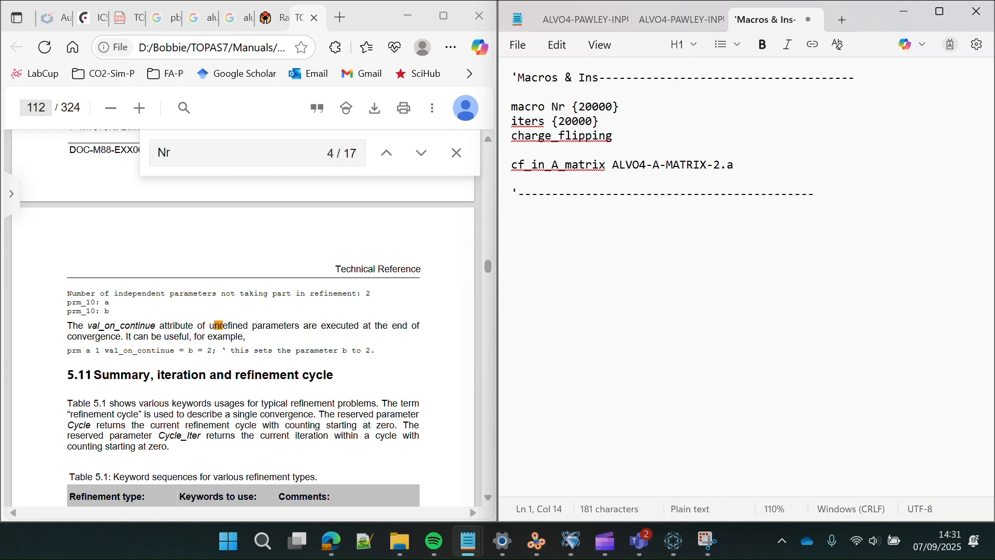
{"action": "type", "text": "trument"}
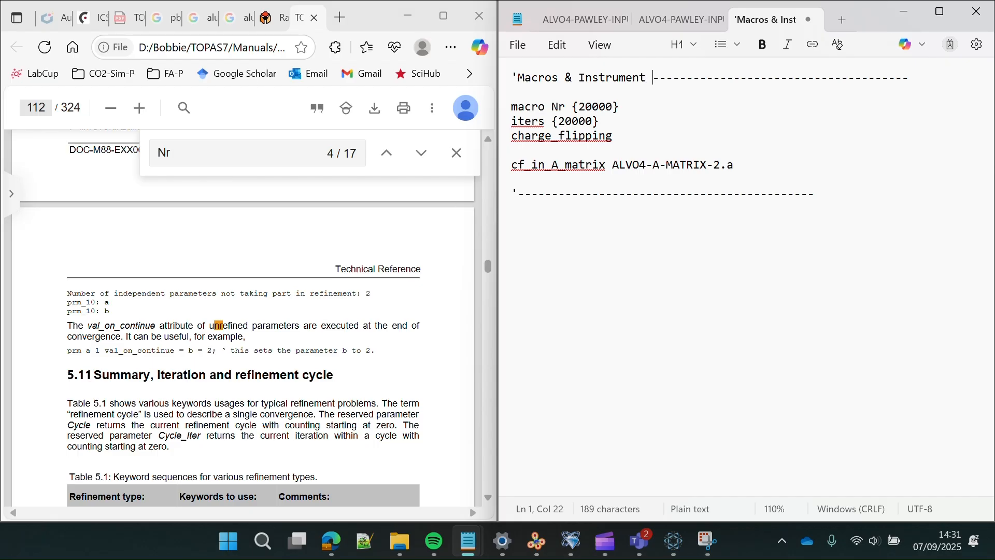
{"action": "left_click", "coordinate": [769, 239]}
{"action": "key", "text": "Return"}
{"action": "key", "text": "Return"}
- Label the dashed divider 'Unit Cell Parameters' with empty lines beneath it
{"action": "left_click", "coordinate": [519, 194]}
{"action": "key", "text": "BackSpace"}
{"action": "type", "text": "Unit Cell"}
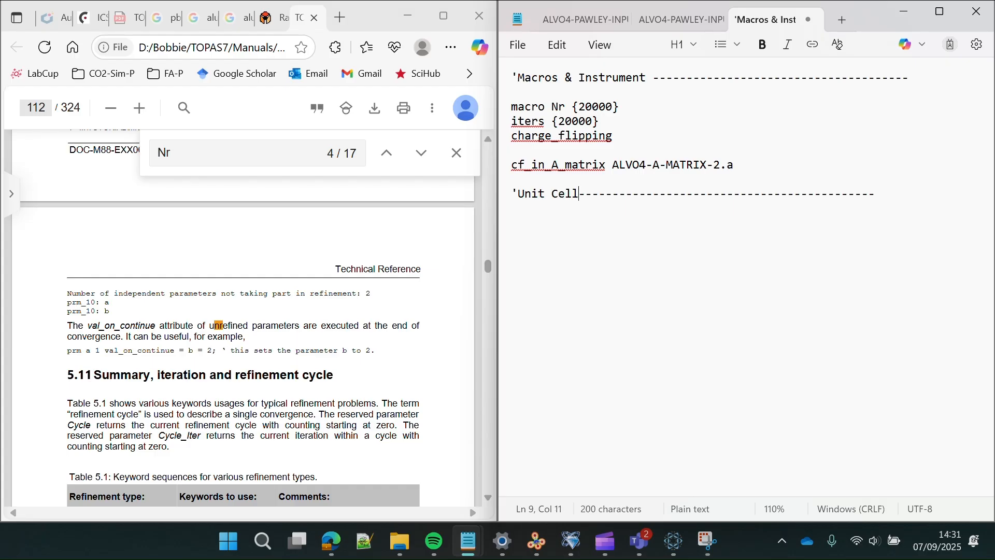
{"action": "type", "text": " Parameters"}
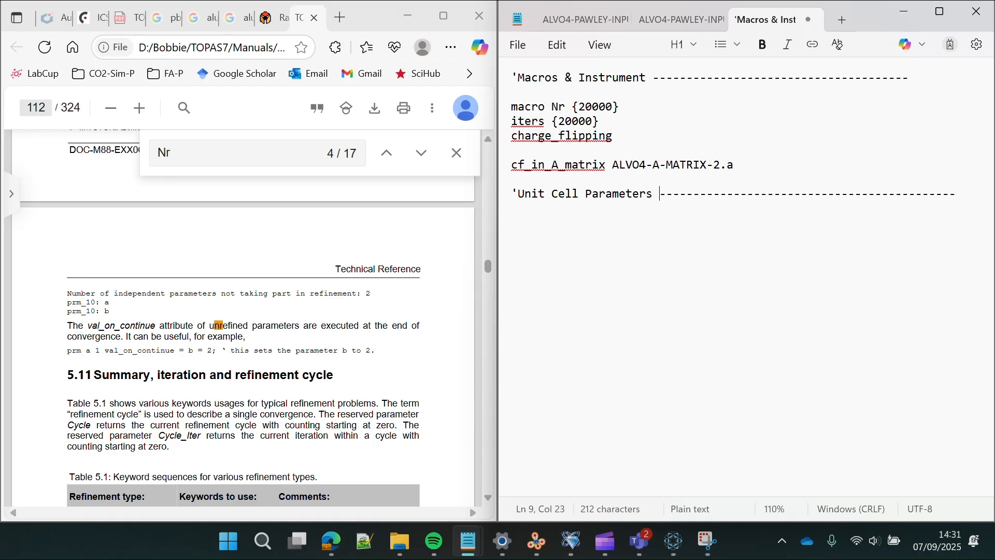
{"action": "left_click", "coordinate": [976, 197]}
{"action": "key", "text": "Return"}
{"action": "key", "text": "Return"}
- Copy the refined lattice parameters a–ga from ALVO4-PAWLEY-INPUT.out under Unit Cell Parameters
{"action": "left_click", "coordinate": [657, 20]}
{"action": "scroll", "coordinate": [692, 202], "scroll_direction": "down", "scroll_amount": 10}
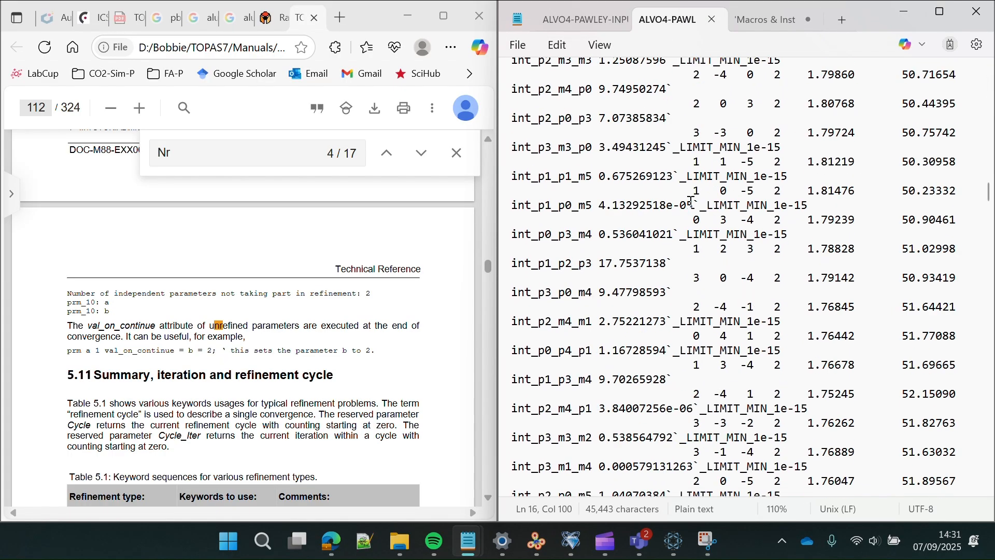
{"action": "scroll", "coordinate": [692, 202], "scroll_direction": "down", "scroll_amount": 20}
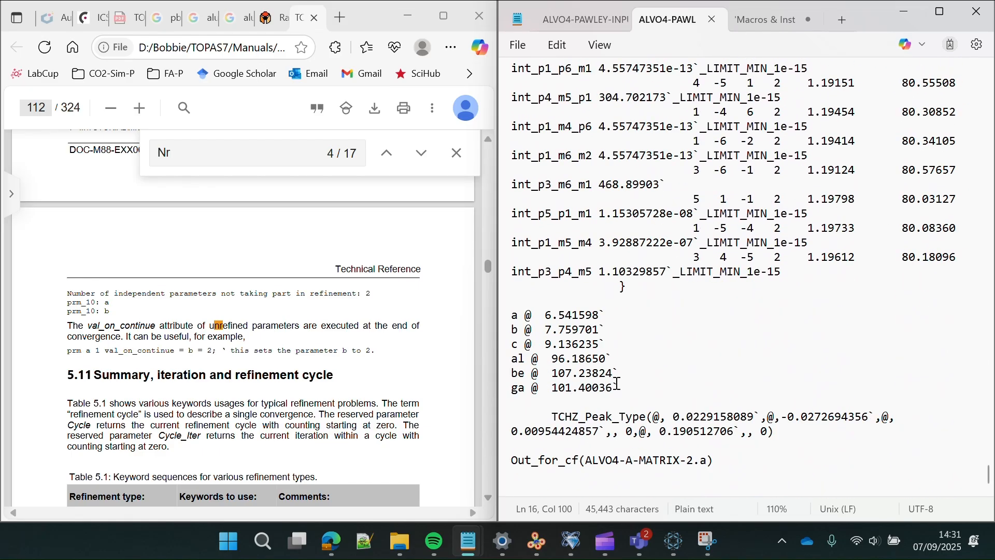
{"action": "right_click", "coordinate": [516, 352]}
{"action": "left_click", "coordinate": [618, 394]}
{"action": "left_click_drag", "start_coordinate": [619, 388], "coordinate": [486, 310]}
{"action": "key", "text": "ctrl+c"}
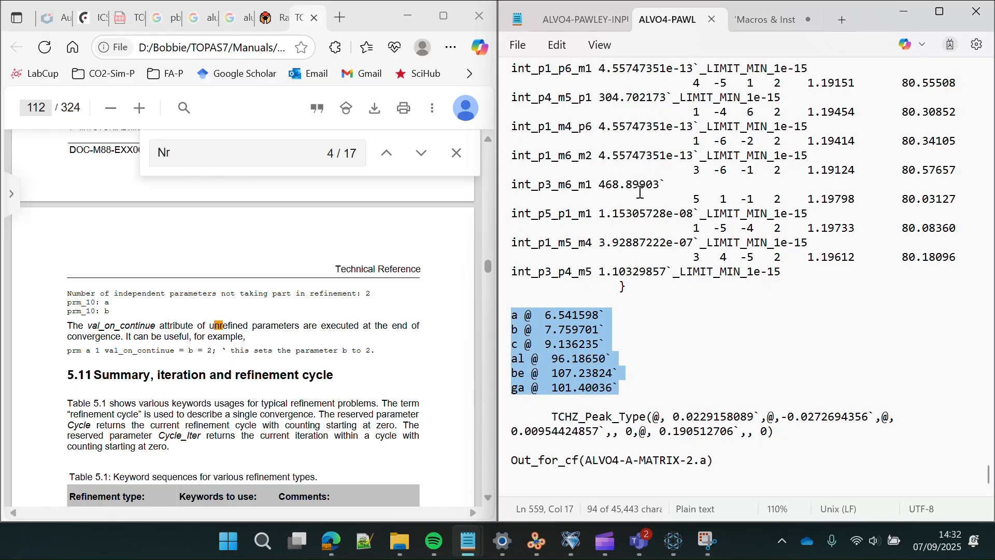
{"action": "left_click", "coordinate": [761, 20]}
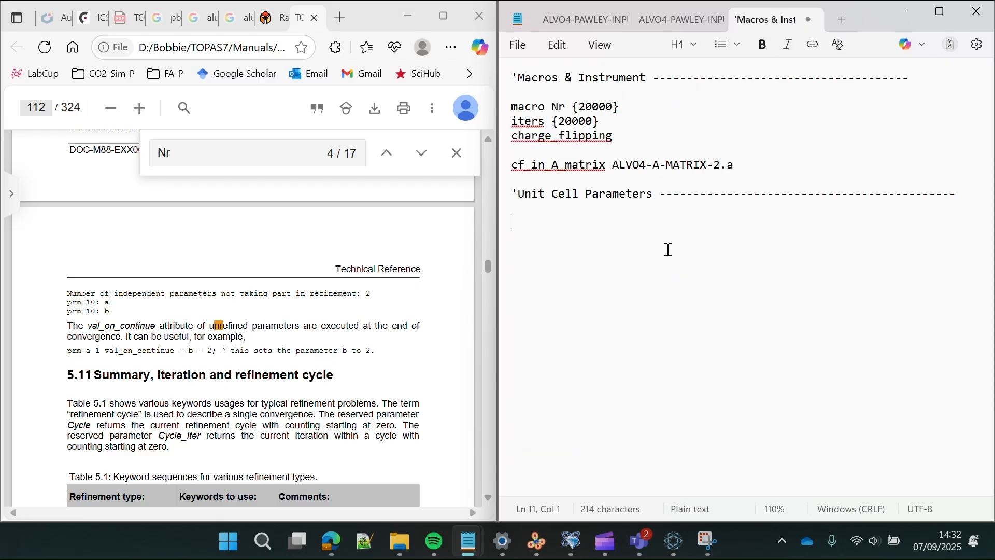
{"action": "key", "text": "ctrl+v"}
- Insert a space_group "p-1" line above the lattice parameters
{"action": "left_click", "coordinate": [625, 206]}
{"action": "key", "text": "Return"}
{"action": "key", "text": "Return"}
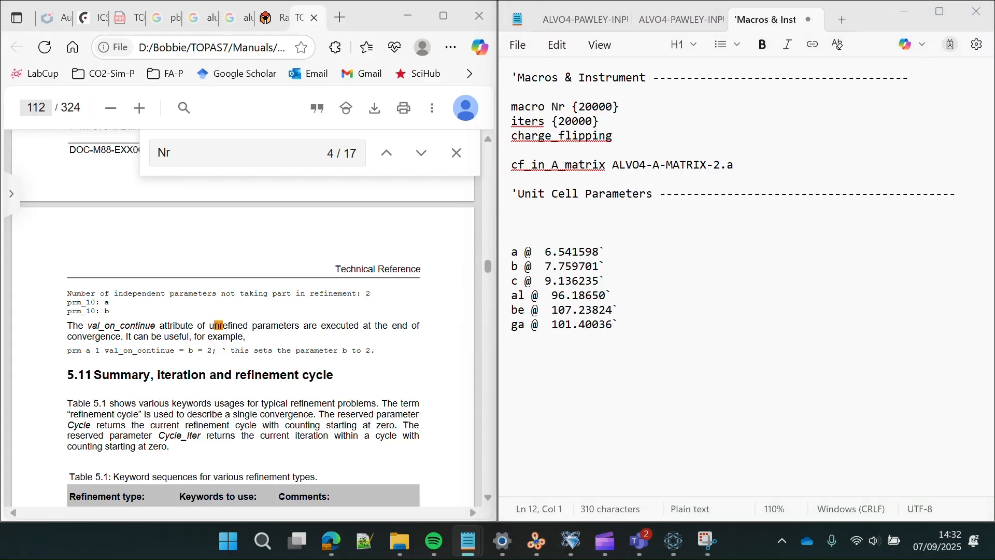
{"action": "left_click", "coordinate": [570, 238]}
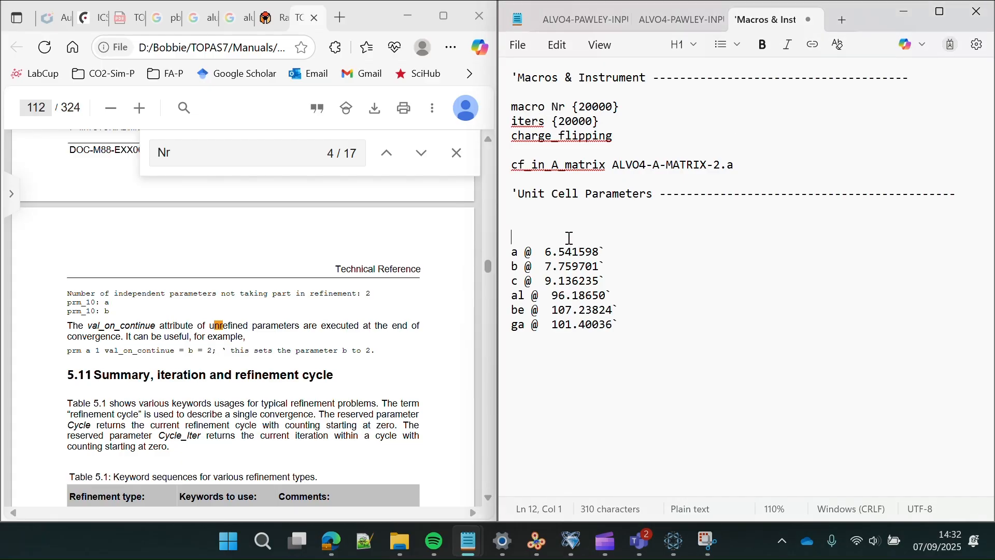
{"action": "type", "text": "space_group \"p-1\""}
{"action": "left_click", "coordinate": [546, 228]}
{"action": "key", "text": "BackSpace"}
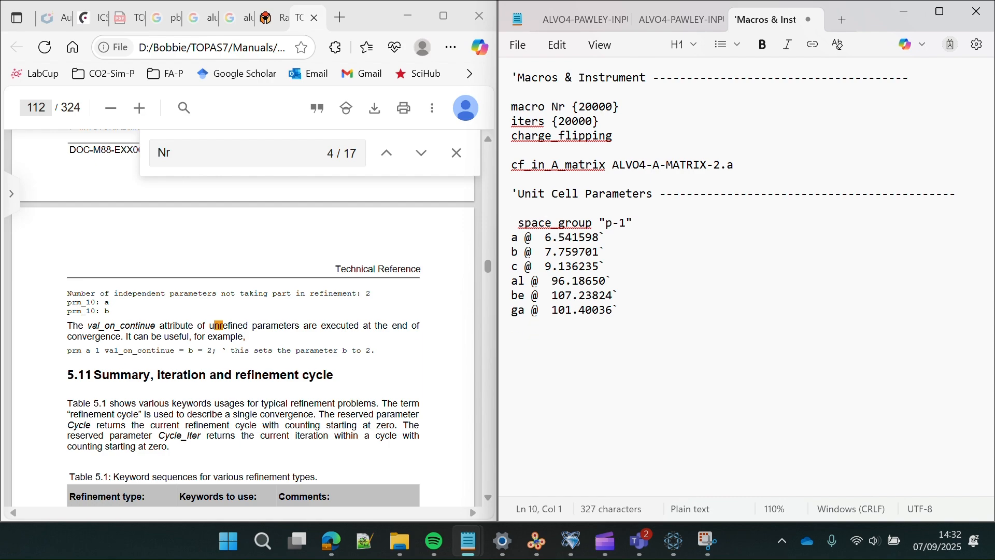
- Fix the lattice values a, b, c, al and be by removing their @ refine flags
{"action": "left_click", "coordinate": [539, 237]}
{"action": "key", "text": "BackSpace"}
{"action": "key", "text": "BackSpace"}
{"action": "key", "text": "BackSpace"}
{"action": "key", "text": "BackSpace"}
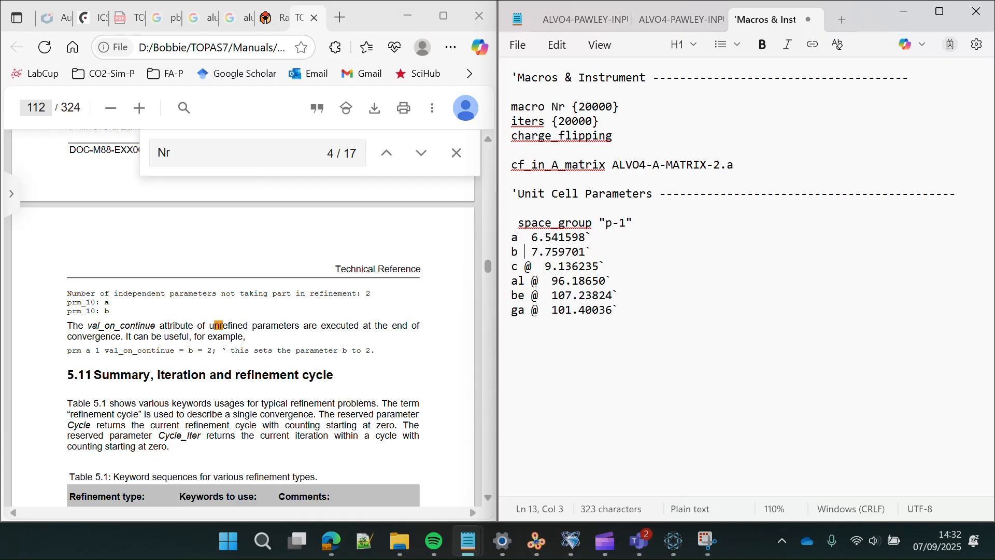
{"action": "left_click", "coordinate": [526, 266]}
{"action": "key", "text": "BackSpace"}
{"action": "key", "text": "BackSpace"}
{"action": "left_click", "coordinate": [532, 280]}
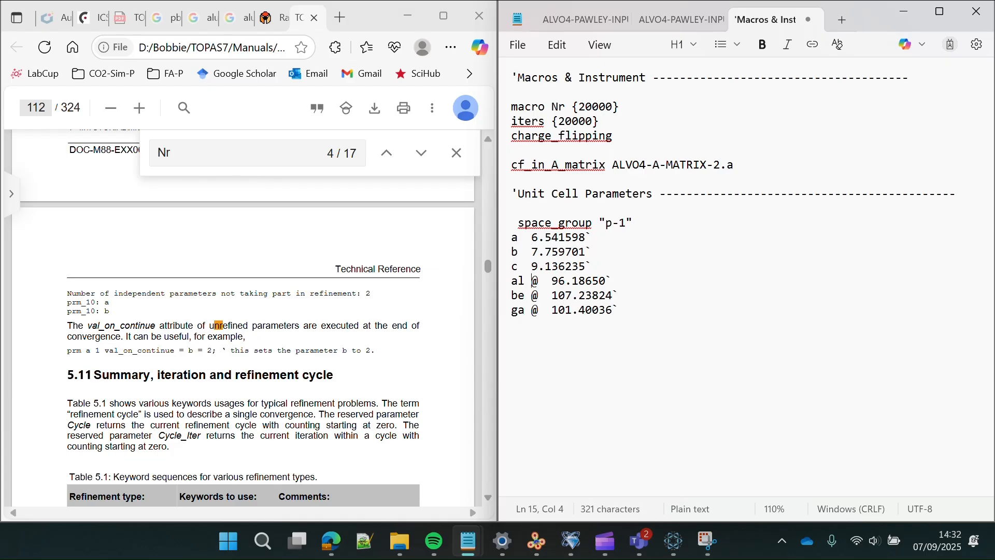
{"action": "key", "text": "BackSpace"}
{"action": "key", "text": "BackSpace"}
{"action": "key", "text": "Down"}
{"action": "key", "text": "BackSpace"}
{"action": "key", "text": "BackSpace"}
{"action": "key", "text": "Down"}
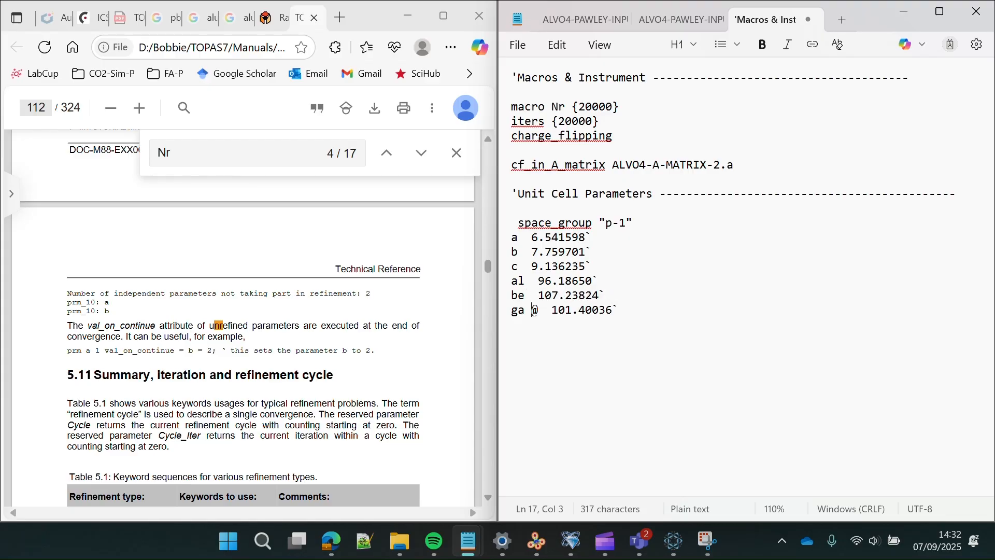
{"action": "key", "text": "BackSpace"}
{"action": "key", "text": "BackSpace"}
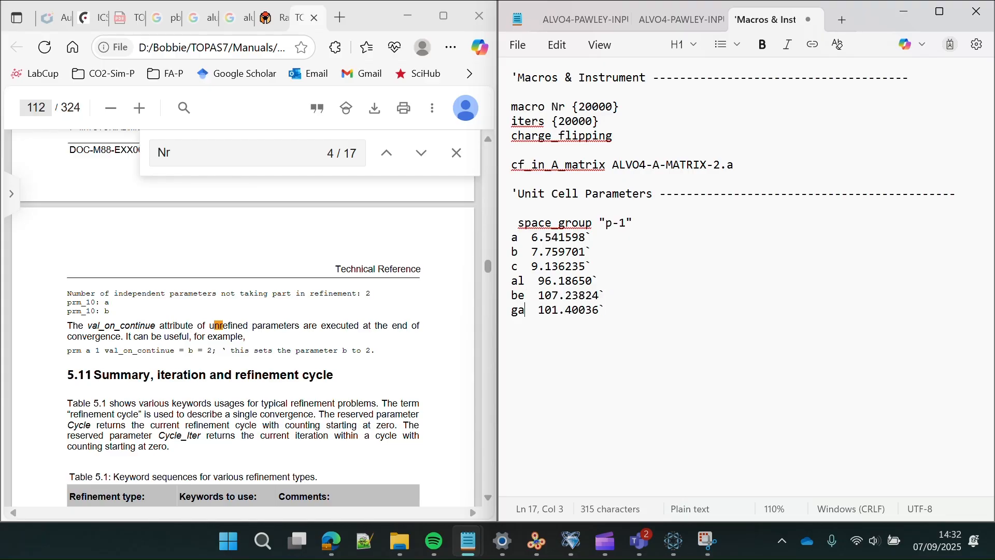
- Start a new dashed comment divider below the ga line
{"action": "left_click", "coordinate": [610, 309]}
{"action": "key", "text": "Return"}
{"action": "key", "text": "Return"}
{"action": "type", "text": "'------------------"}
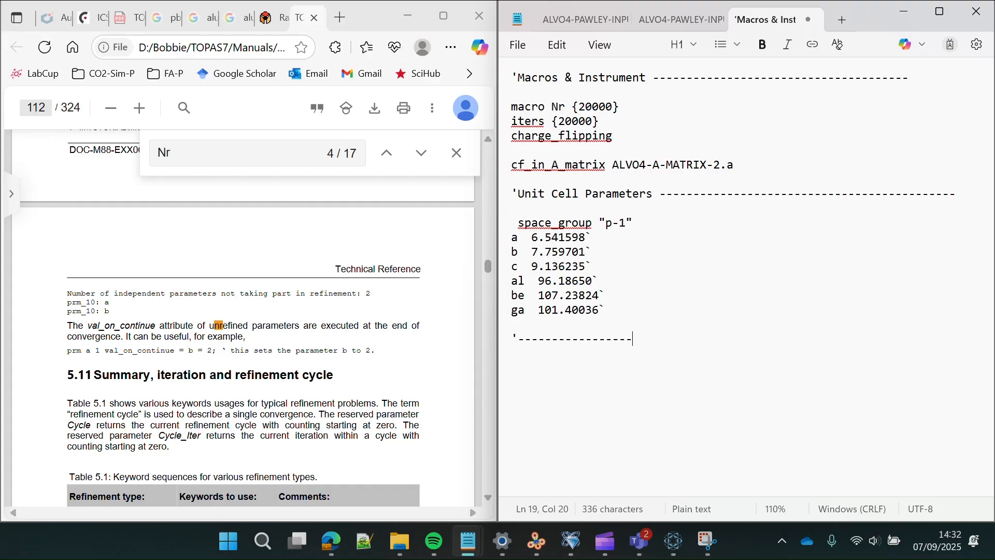
- Add a 'Charge Flipping Procedure' dashed header followed by delete_observed_reflections = D_spacing < 1.19;
{"action": "key", "text": "BackSpace"}
{"action": "key", "text": "BackSpace"}
{"action": "key", "text": "BackSpace"}
{"action": "key", "text": "BackSpace"}
{"action": "key", "text": "BackSpace"}
{"action": "key", "text": "BackSpace"}
{"action": "key", "text": "BackSpace"}
{"action": "key", "text": "BackSpace"}
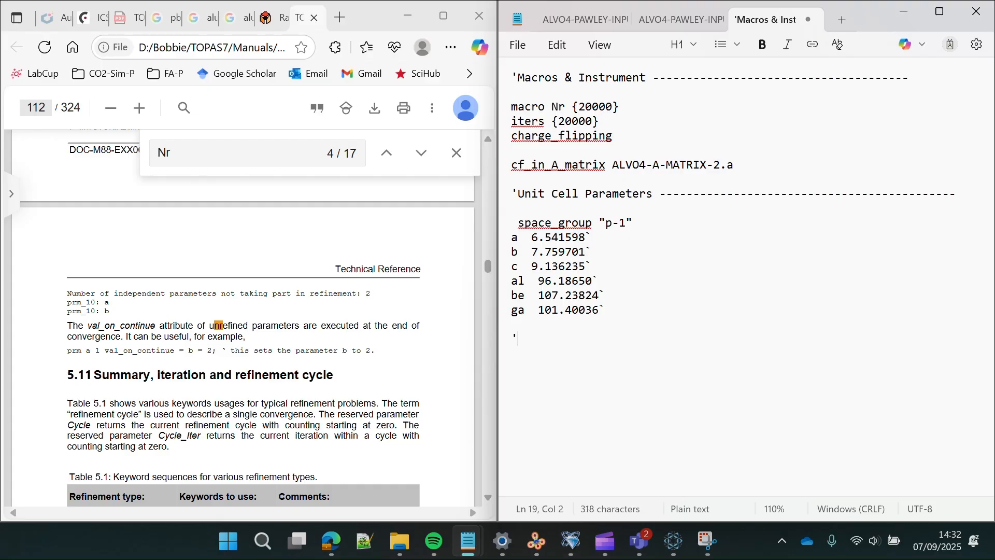
{"action": "type", "text": "Charge Flipping PP"}
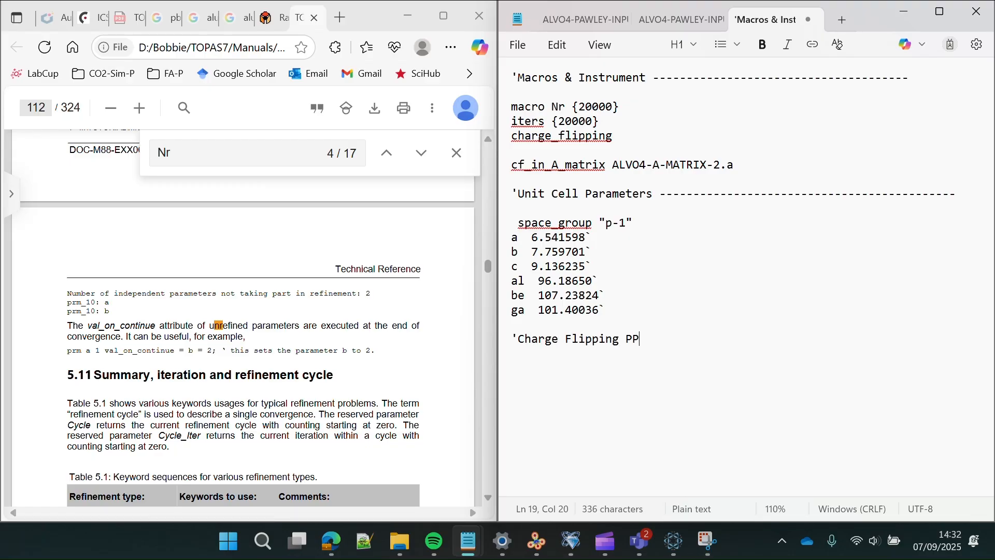
{"action": "key", "text": "BackSpace"}
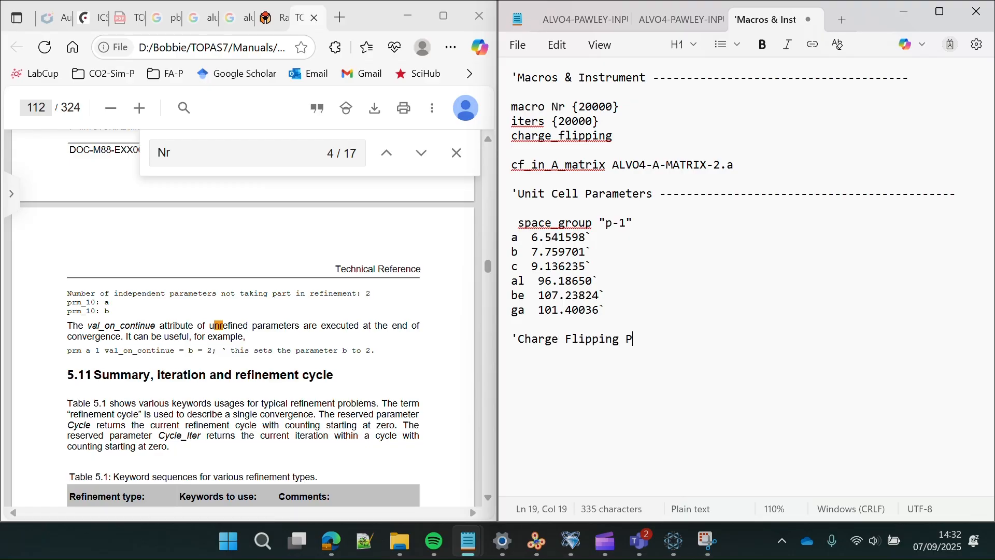
{"action": "type", "text": "rocedure"}
{"action": "key", "text": "BackSpace"}
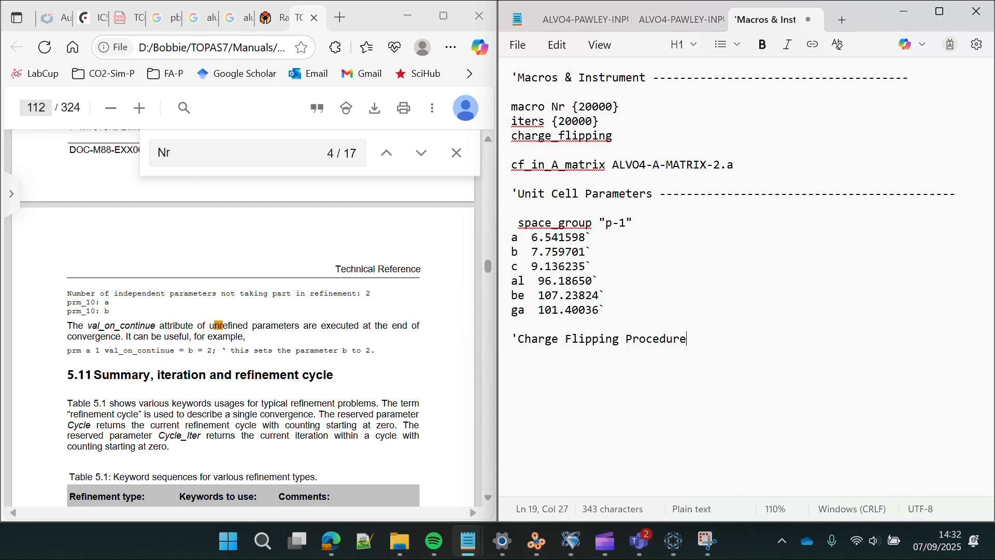
{"action": "type", "text": "------------------------------------"}
{"action": "key", "text": "Return"}
{"action": "key", "text": "Return"}
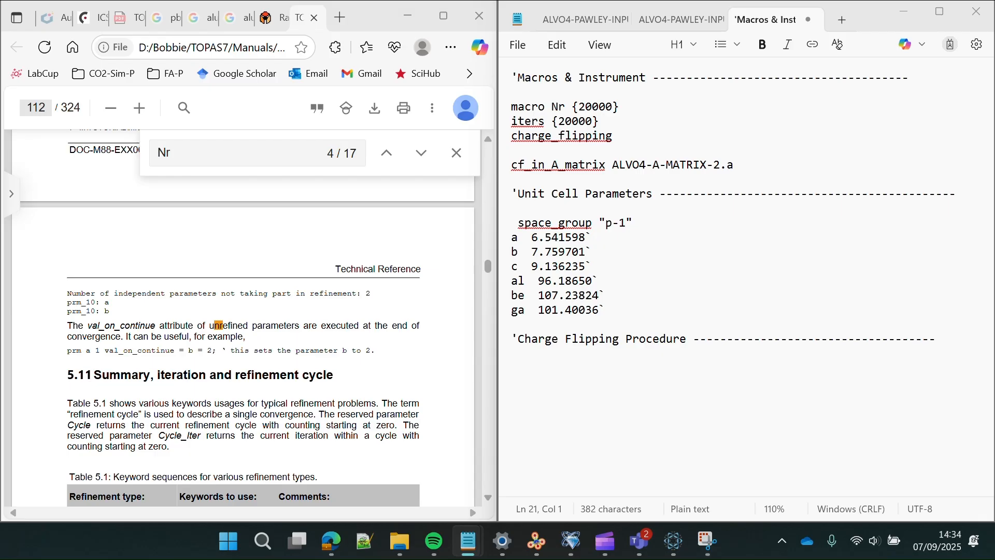
{"action": "left_click", "coordinate": [585, 366]}
{"action": "type", "text": "delete_observed_reflections = D_spacing < 1.19;"}
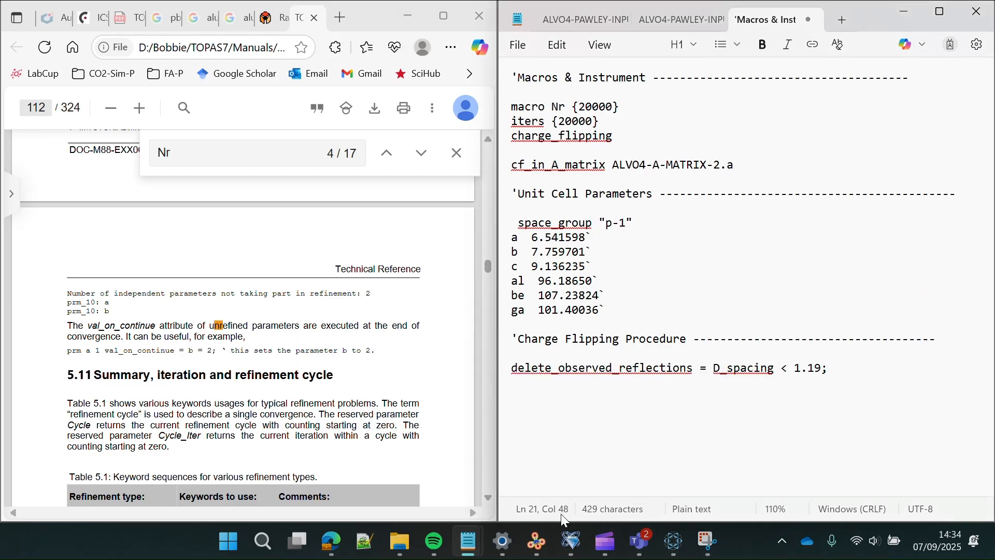
- Unzoom the TOPAS pattern plot to its full range to 78° to check high-angle d-spacing
{"action": "mouse_move", "coordinate": [606, 542]}
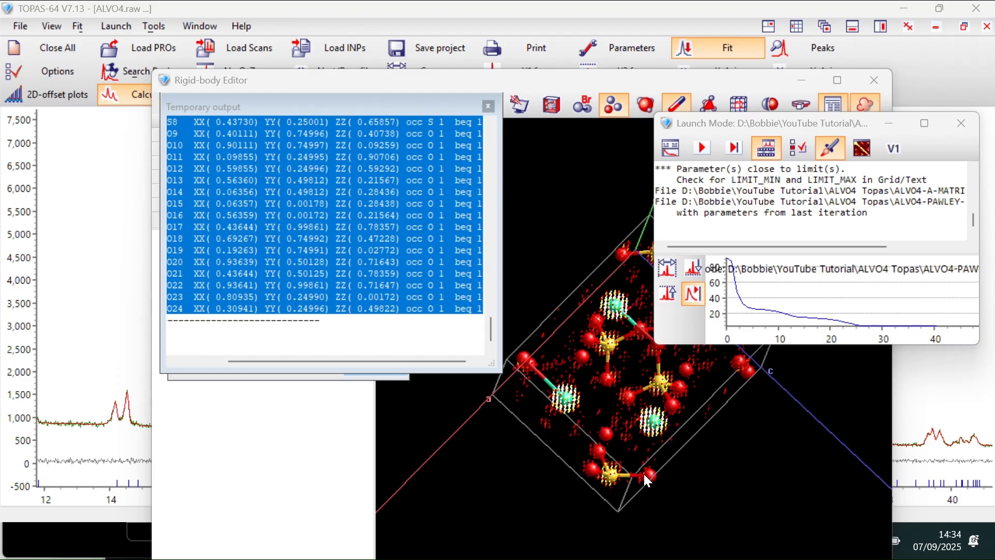
{"action": "left_click", "coordinate": [644, 474]}
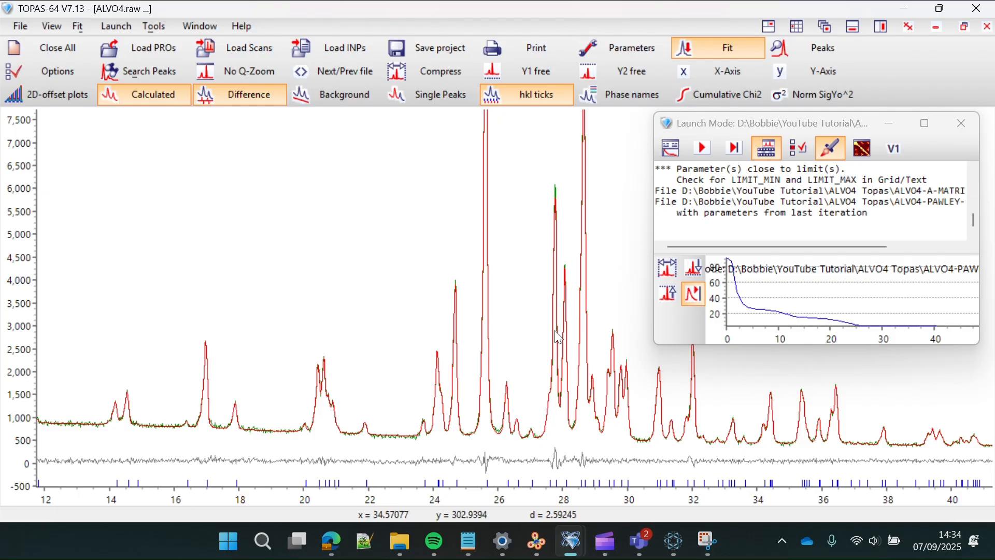
{"action": "right_click", "coordinate": [495, 307]}
{"action": "left_click", "coordinate": [513, 311]}
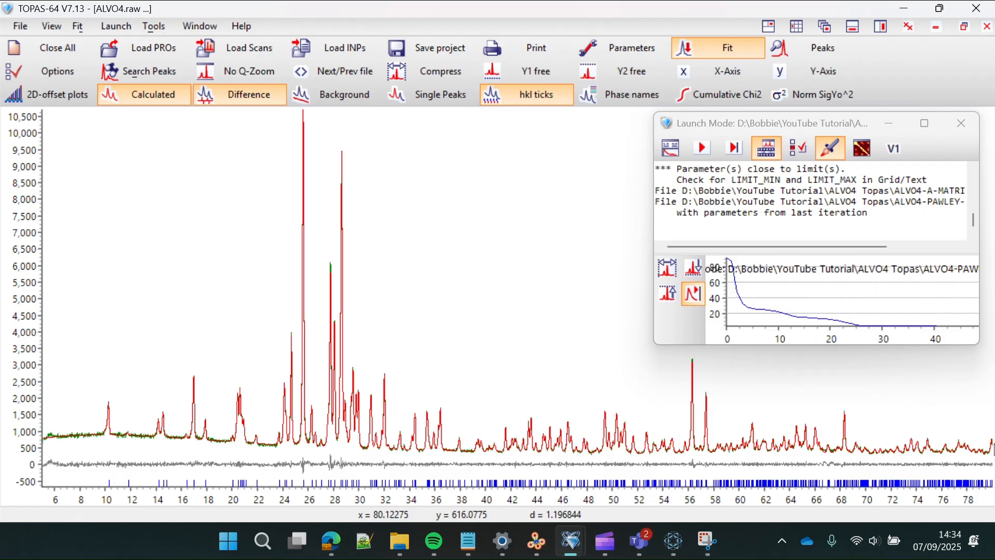
{"action": "right_click", "coordinate": [991, 444]}
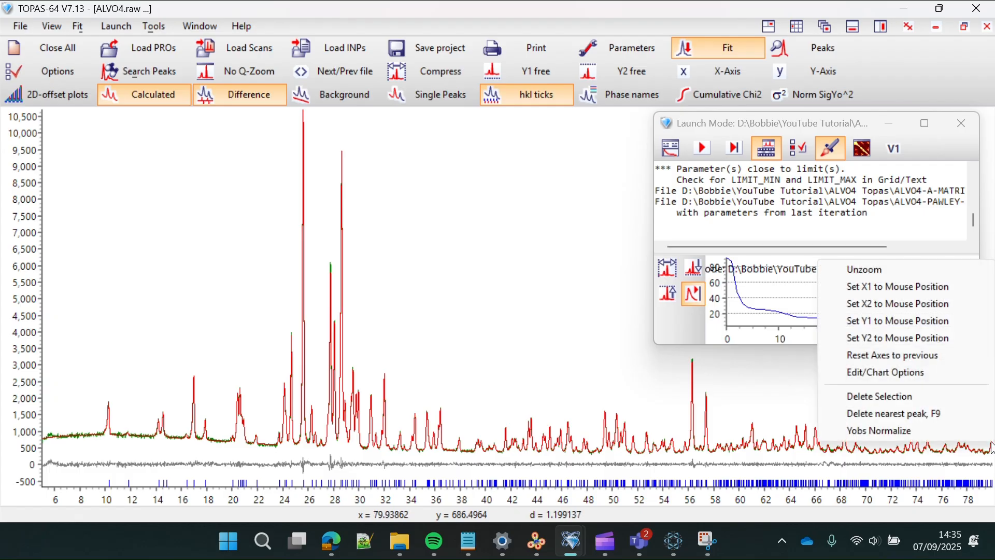
{"action": "left_click", "coordinate": [779, 386]}
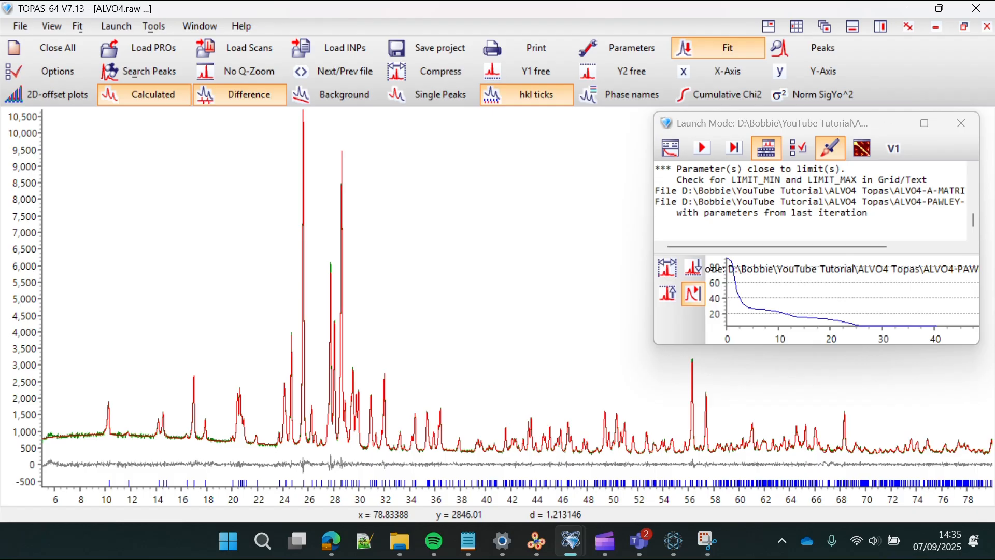
- Switch back to the Notepad input file
{"action": "key", "text": "alt+Tab"}
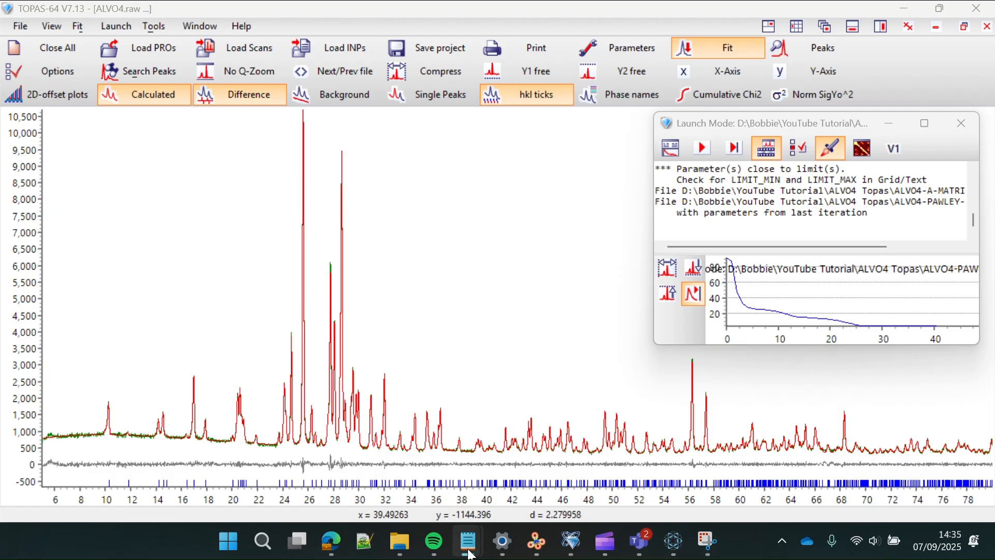
{"action": "mouse_move", "coordinate": [470, 553]}
{"action": "left_click", "coordinate": [738, 461]}
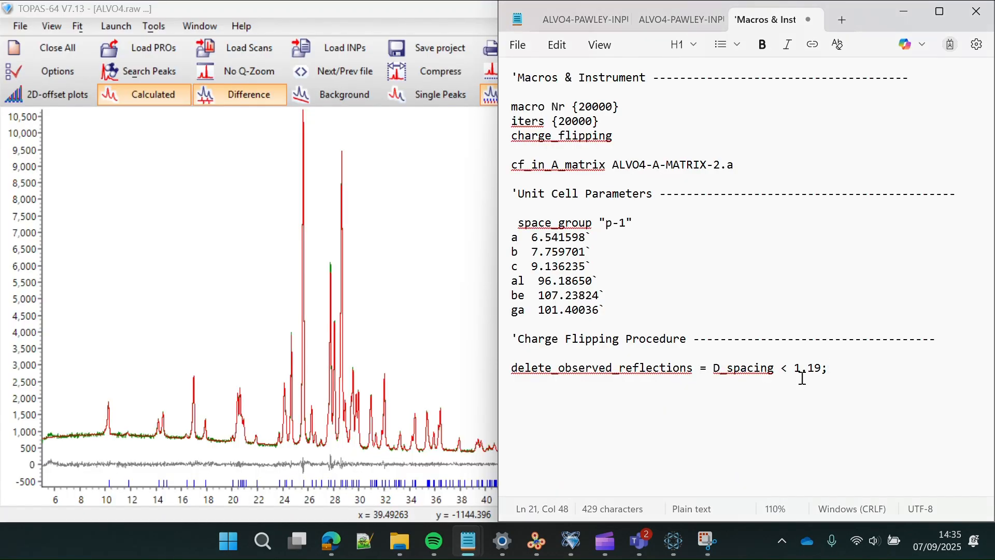
- Change the D_spacing cutoff from 1.19 to 1.2 and add extend_calculated_sphere_to .8 below
{"action": "left_click", "coordinate": [821, 367]}
{"action": "key", "text": "BackSpace"}
{"action": "key", "text": "BackSpace"}
{"action": "type", "text": "2"}
{"action": "left_click", "coordinate": [827, 370]}
{"action": "left_click_drag", "start_coordinate": [828, 370], "coordinate": [514, 370]}
{"action": "left_click", "coordinate": [514, 368]}
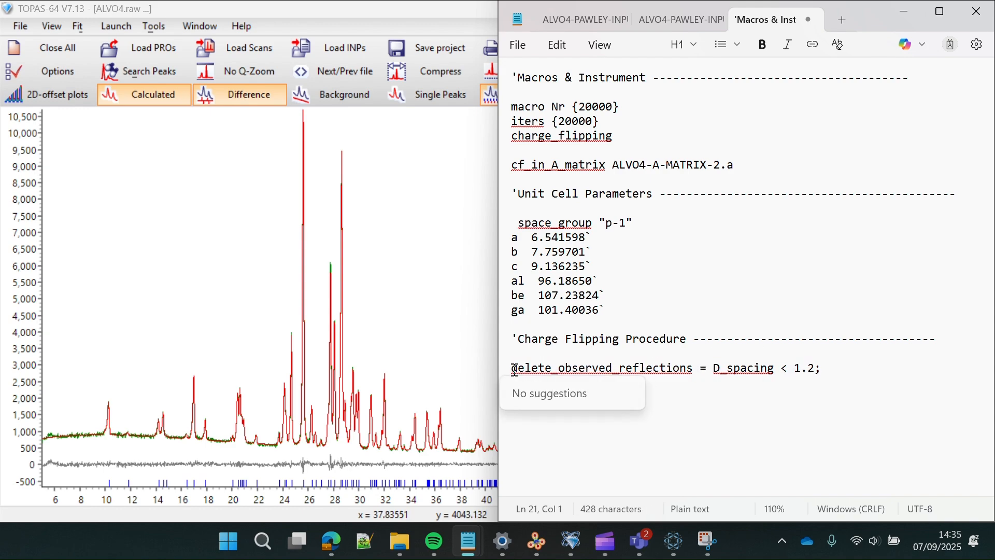
{"action": "left_click", "coordinate": [801, 365]}
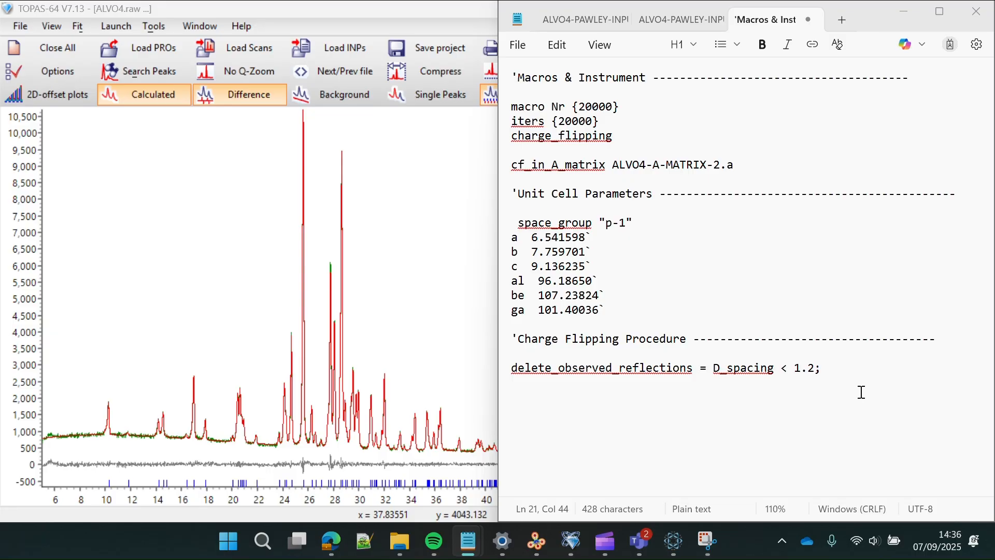
{"action": "left_click", "coordinate": [777, 400]}
{"action": "type", "text": "extend_calculated_sphere_to  .8"}
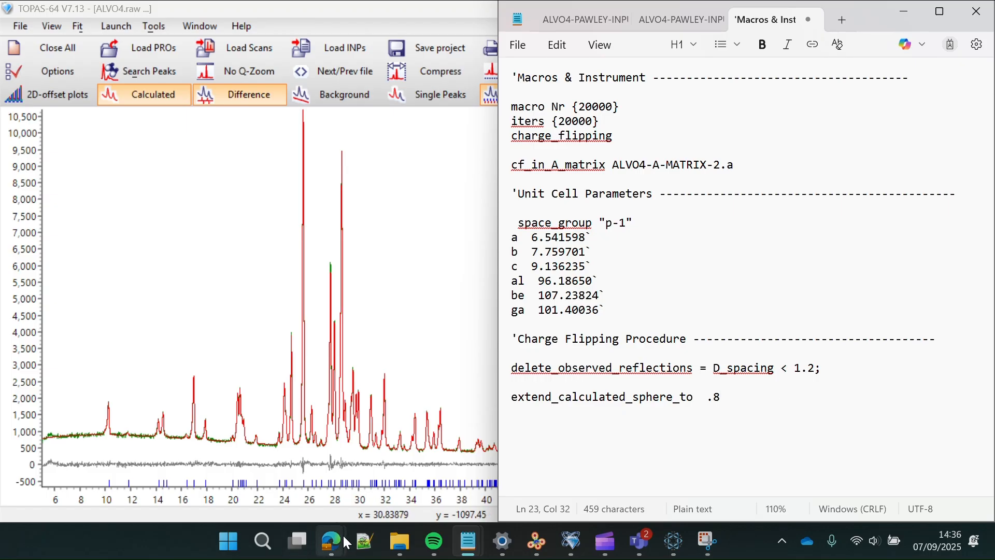
- Replace the Nr search in the TOPAS manual with extend_calculated_
{"action": "mouse_move", "coordinate": [337, 539]}
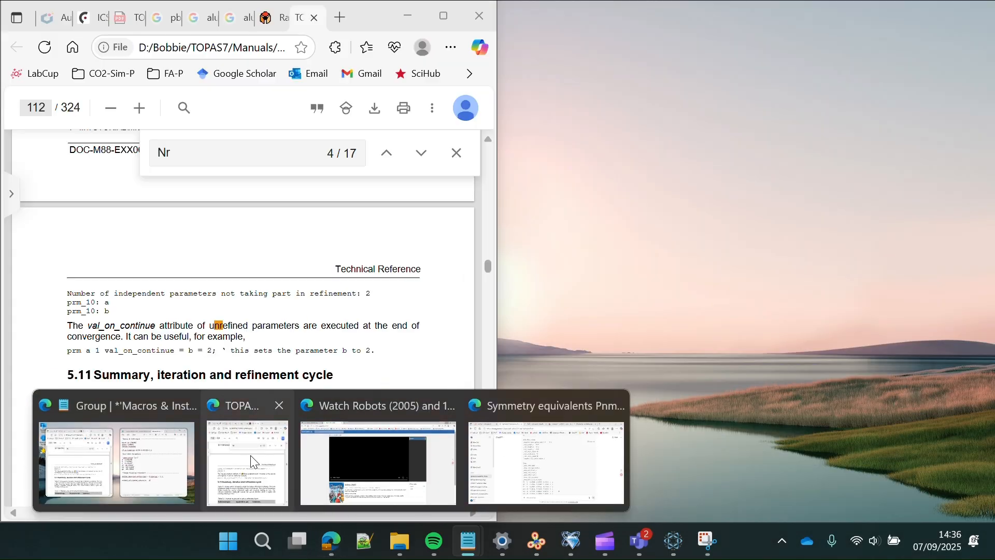
{"action": "left_click", "coordinate": [249, 460]}
{"action": "left_click", "coordinate": [235, 149]}
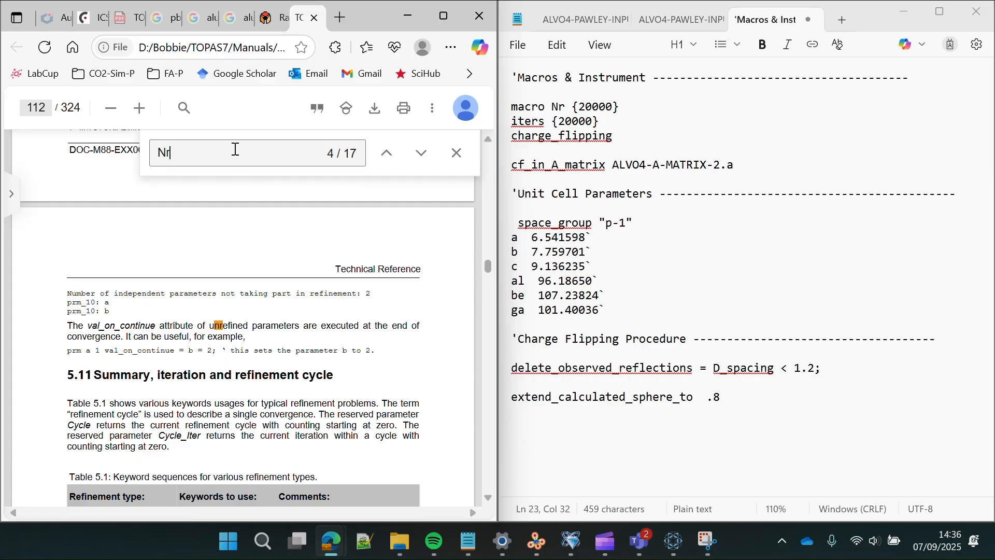
{"action": "key", "text": "BackSpace"}
{"action": "key", "text": "BackSpace"}
{"action": "type", "text": "ca"}
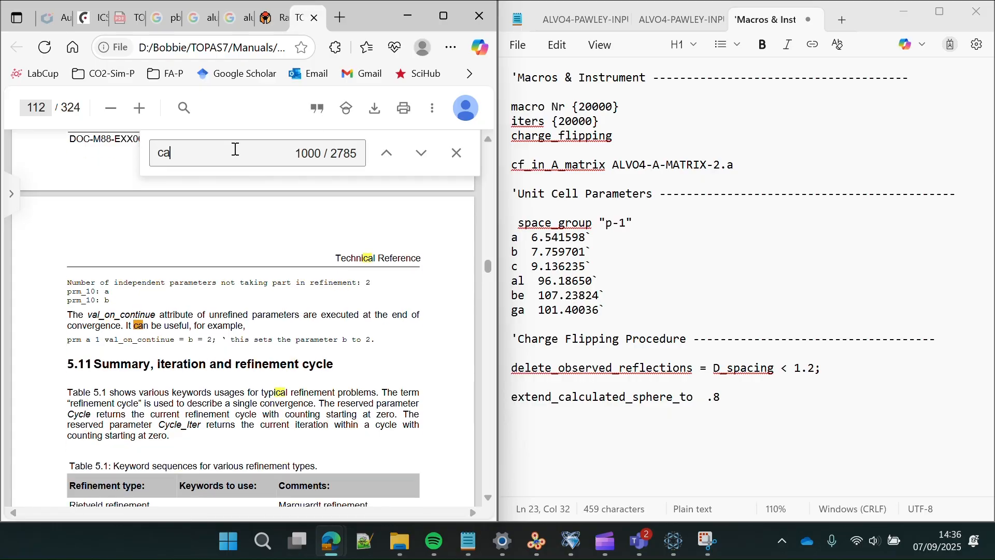
{"action": "key", "text": "BackSpace"}
{"action": "key", "text": "BackSpace"}
{"action": "type", "text": "extend"}
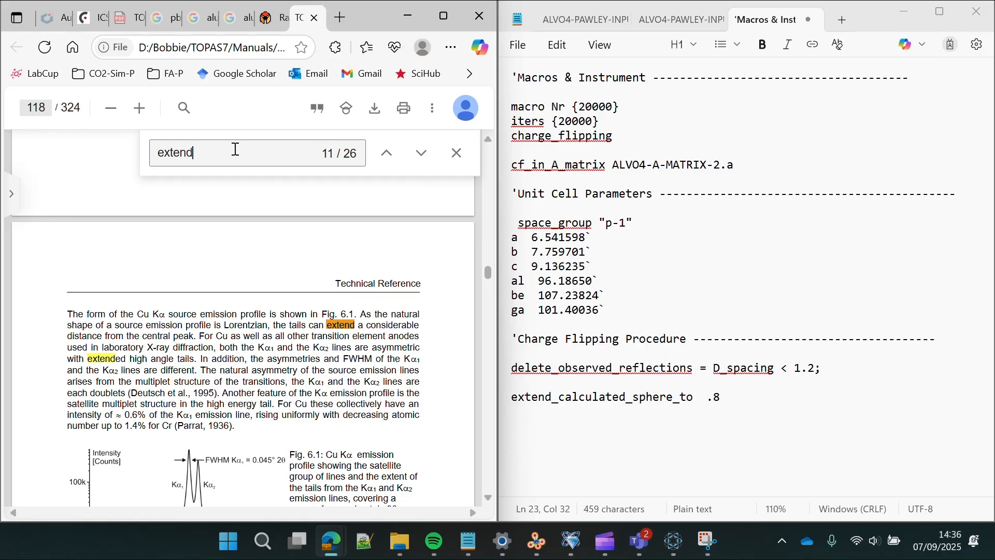
{"action": "type", "text": "_"}
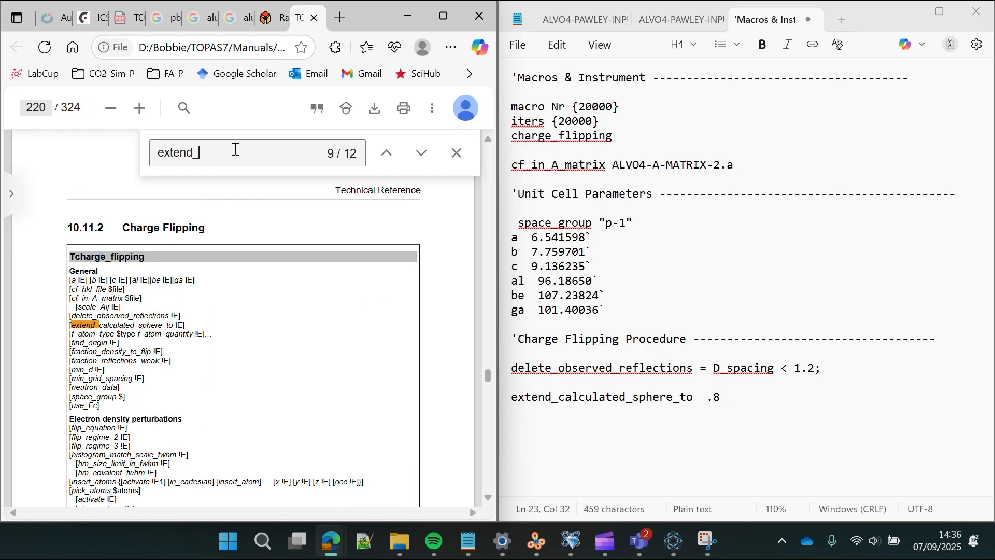
{"action": "type", "text": "calculated_"}
{"action": "scroll", "coordinate": [235, 325], "scroll_direction": "down", "scroll_amount": 20}
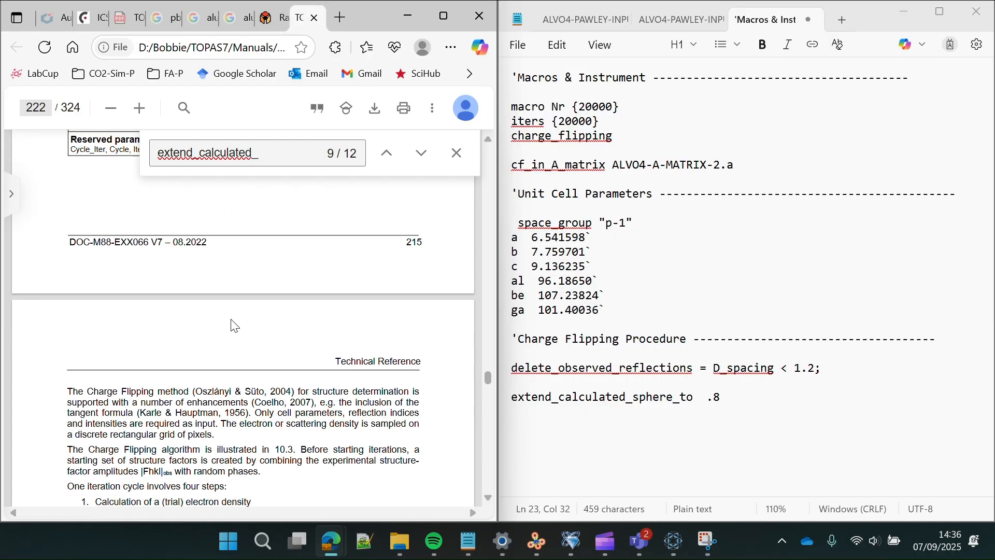
{"action": "scroll", "coordinate": [234, 325], "scroll_direction": "down", "scroll_amount": 5}
- Step to the next extend_calculated_ match and read through pages 223–224
{"action": "left_click", "coordinate": [422, 153]}
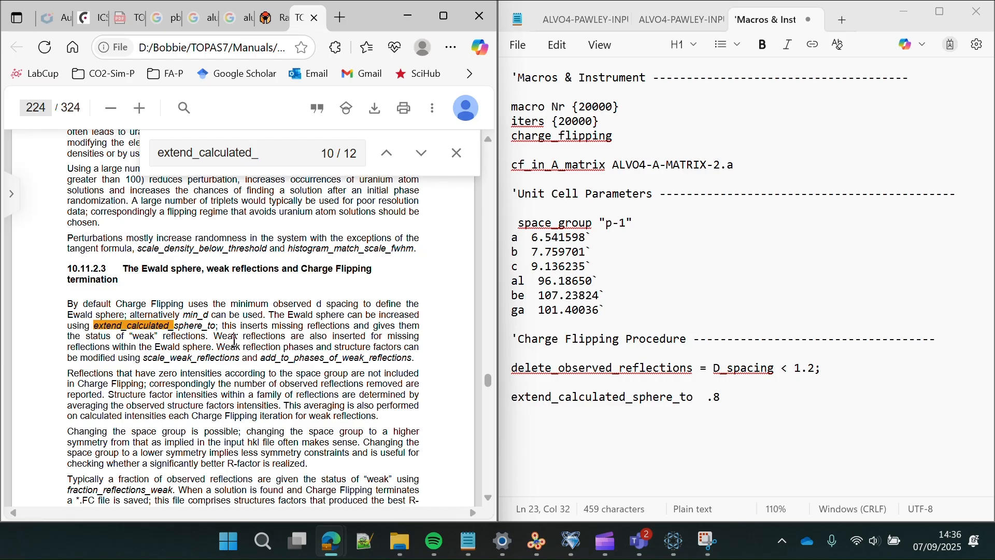
{"action": "scroll", "coordinate": [235, 341], "scroll_direction": "down", "scroll_amount": 1}
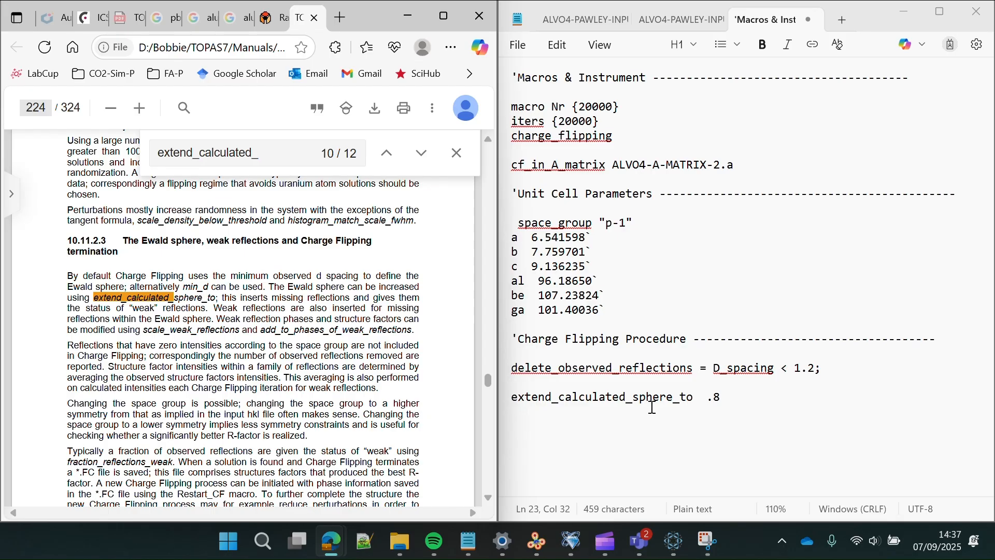
{"action": "scroll", "coordinate": [396, 395], "scroll_direction": "down", "scroll_amount": 5}
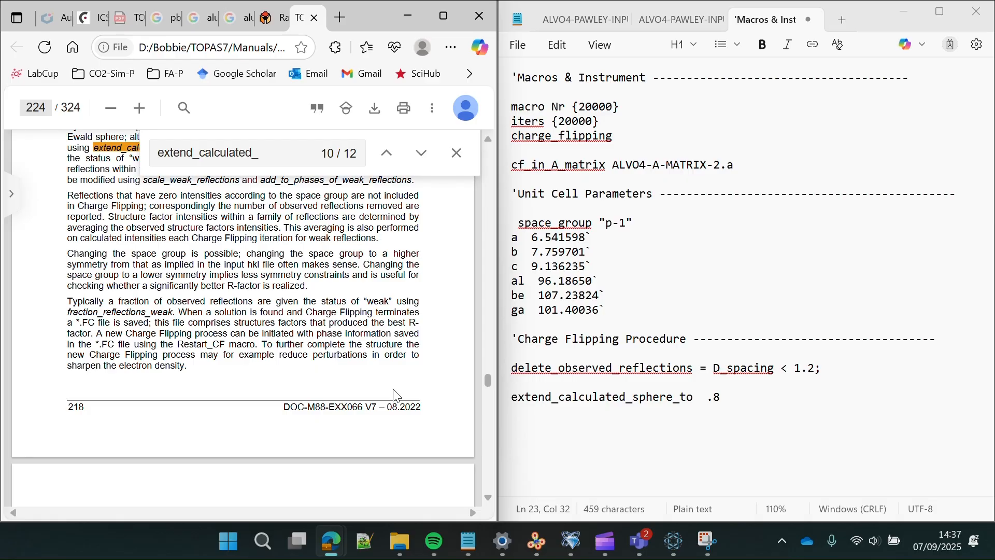
{"action": "scroll", "coordinate": [397, 396], "scroll_direction": "up", "scroll_amount": 5}
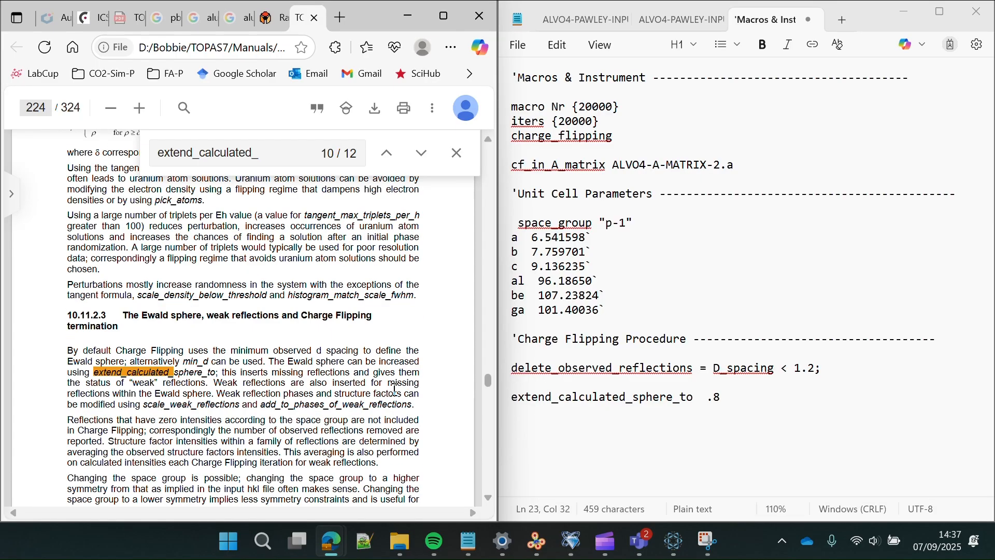
{"action": "scroll", "coordinate": [395, 389], "scroll_direction": "up", "scroll_amount": 9}
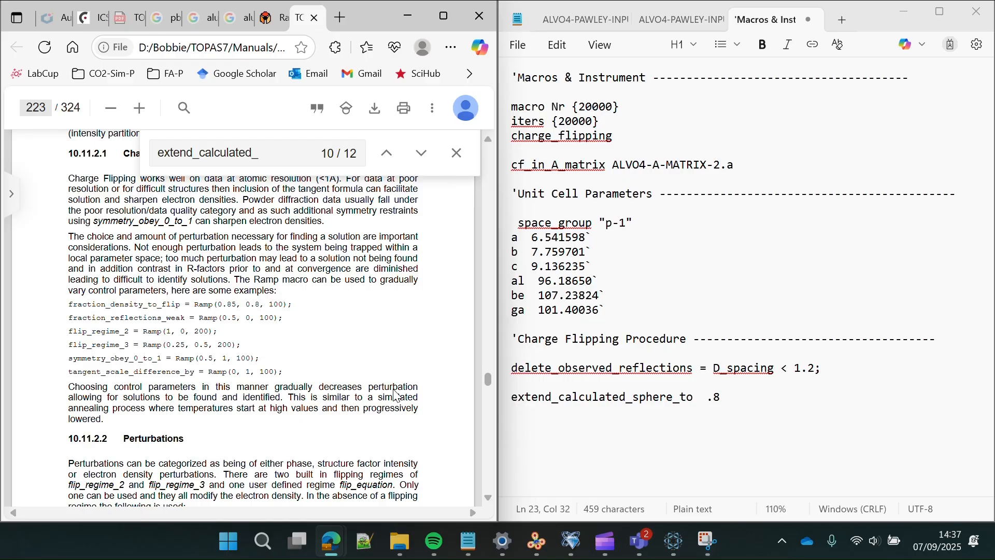
- Read the perturbation-amount sentence and six Ramp examples on page 223, then return to Notepad
{"action": "scroll", "coordinate": [397, 396], "scroll_direction": "up", "scroll_amount": 3}
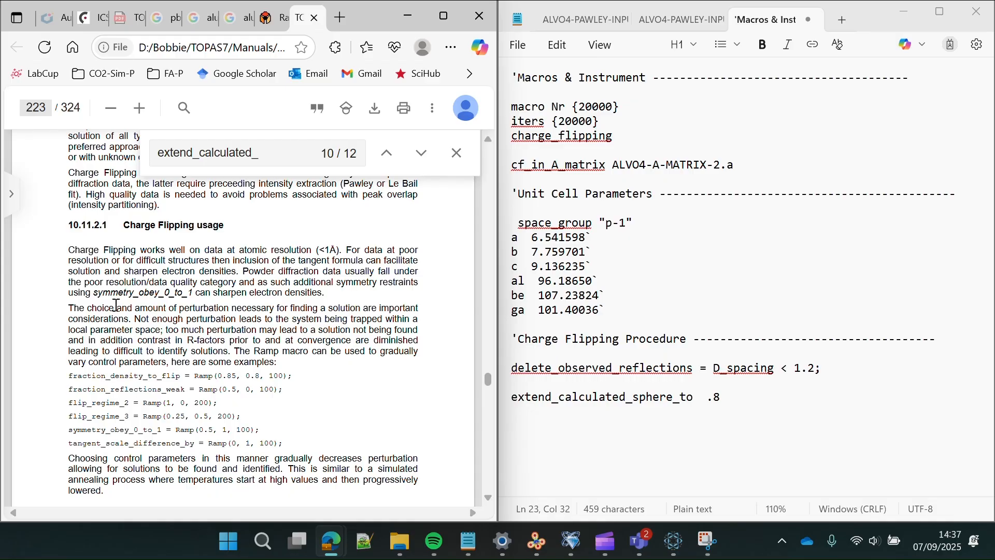
{"action": "left_click_drag", "start_coordinate": [79, 308], "coordinate": [179, 310]}
{"action": "left_click", "coordinate": [235, 311]}
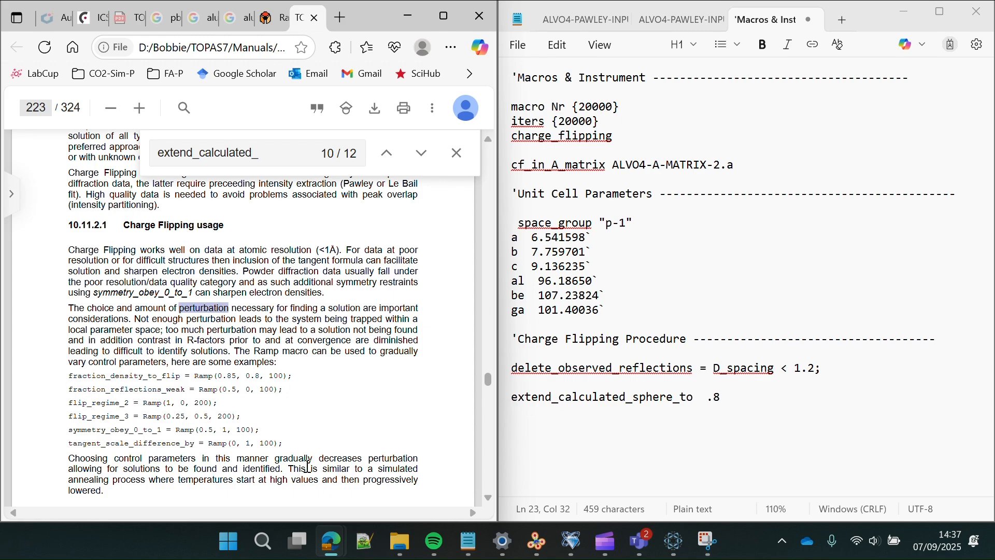
{"action": "left_click_drag", "start_coordinate": [282, 444], "coordinate": [70, 375]}
{"action": "left_click", "coordinate": [130, 377]}
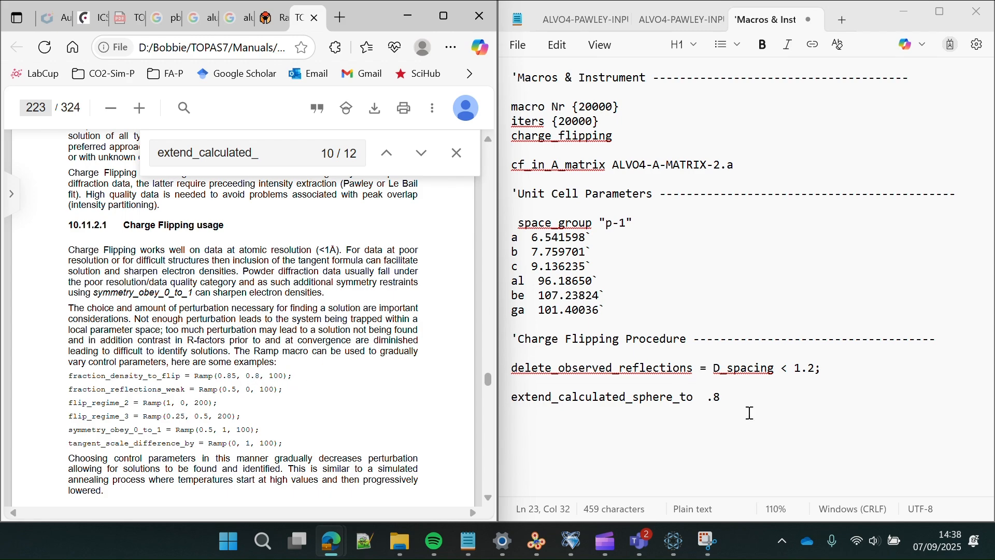
{"action": "left_click", "coordinate": [731, 397]}
{"action": "left_click", "coordinate": [731, 397]}
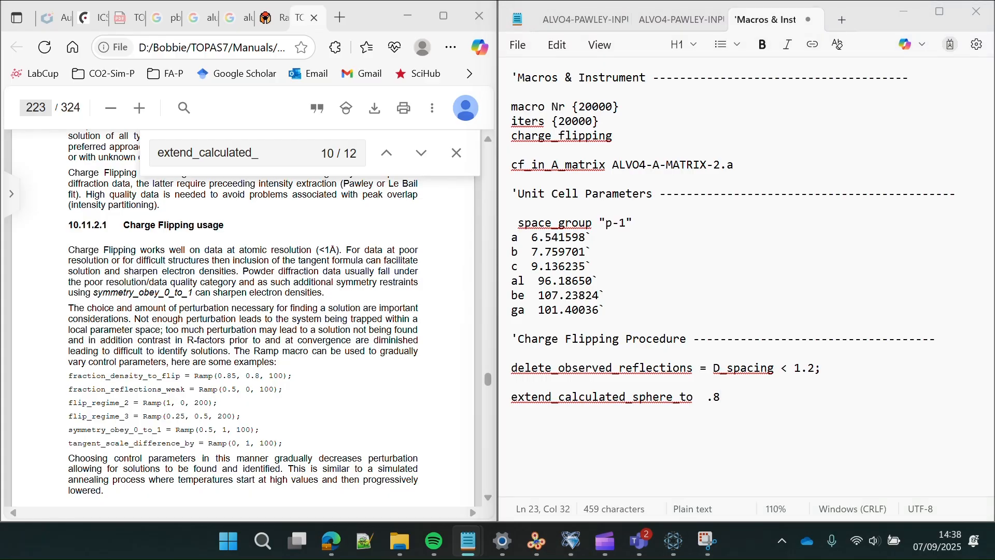
- Add add_to_phases_of_weak_reflections = 90 Ramp(1, 0, Nr); below the sphere setting
{"action": "left_click", "coordinate": [706, 436]}
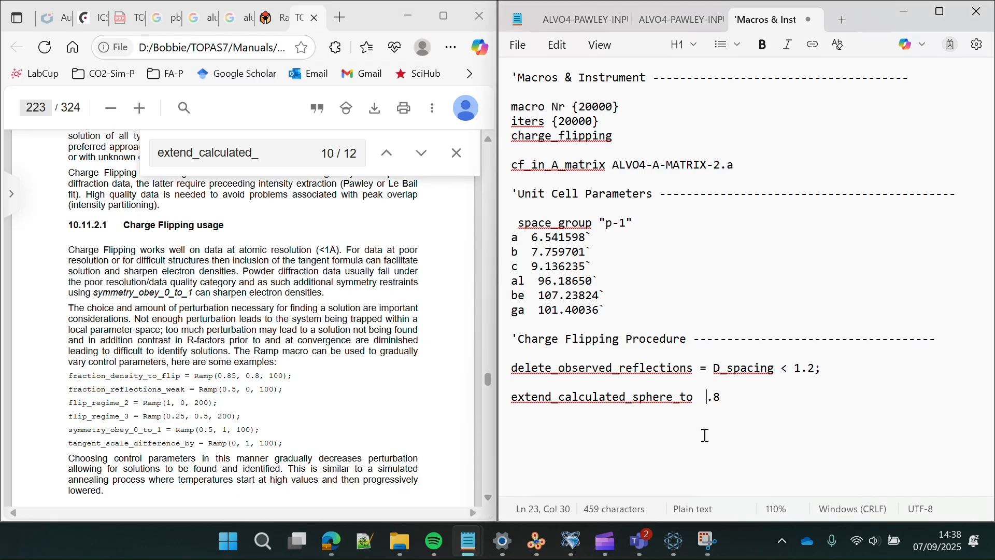
{"action": "left_click", "coordinate": [718, 412]}
{"action": "key", "text": "Return"}
{"action": "key", "text": "Return"}
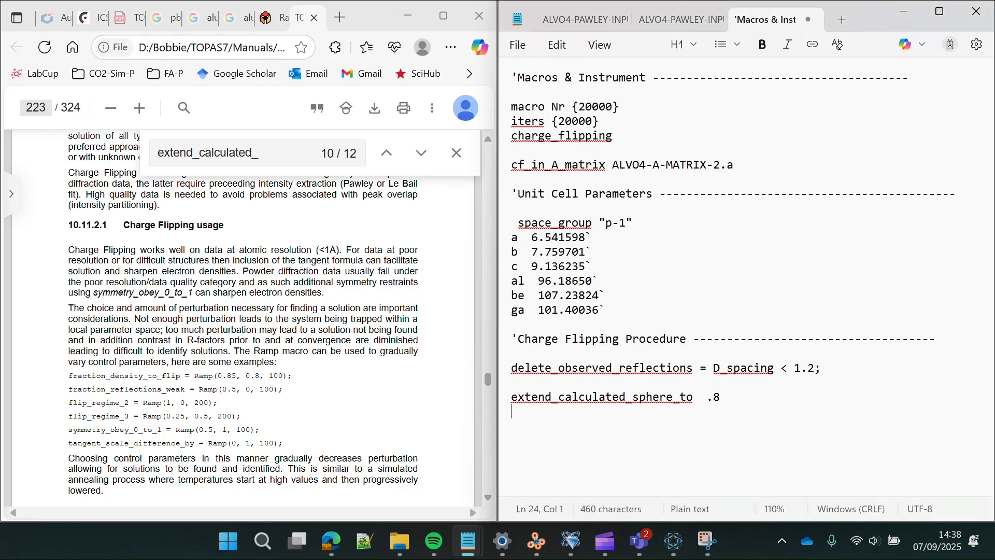
{"action": "type", "text": "add_to_phases_of_weak_reflections = 90 Ramp(1, 0, Nr);"}
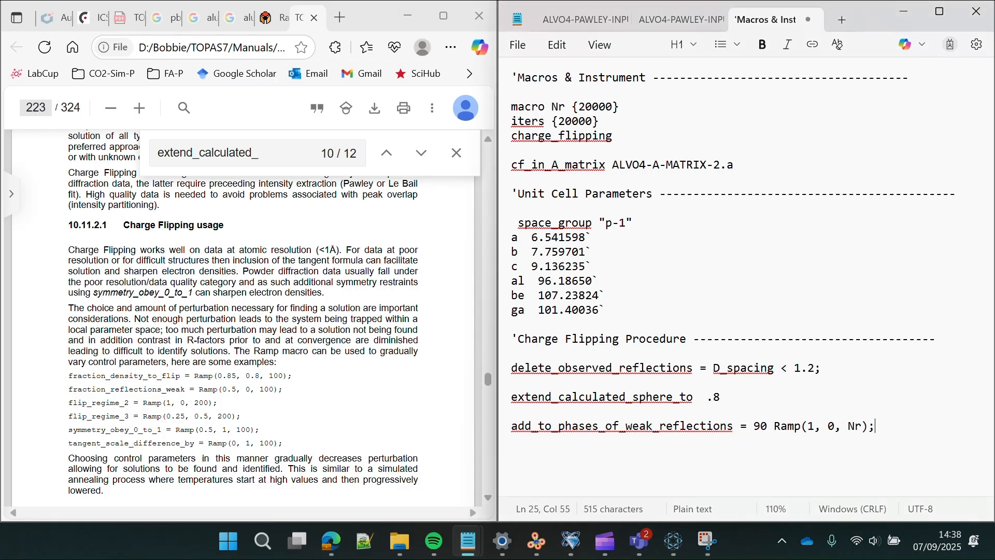
- Search the TOPAS manual for add_to_phases_of_weak_reflections
{"action": "double_click", "coordinate": [736, 425]}
{"action": "key", "text": "ctrl+c"}
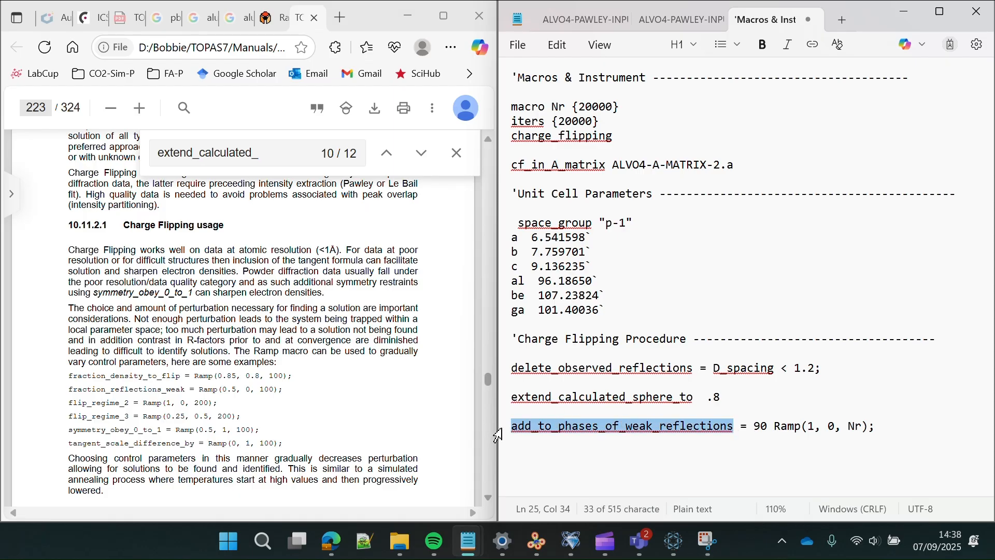
{"action": "left_click", "coordinate": [261, 152]}
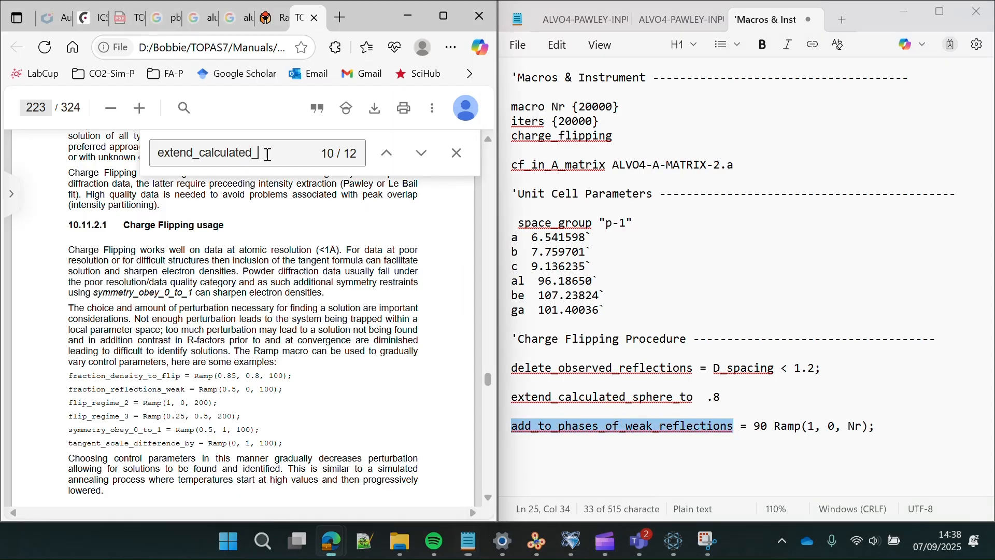
{"action": "key", "text": "ctrl+a"}
{"action": "key", "text": "ctrl+v"}
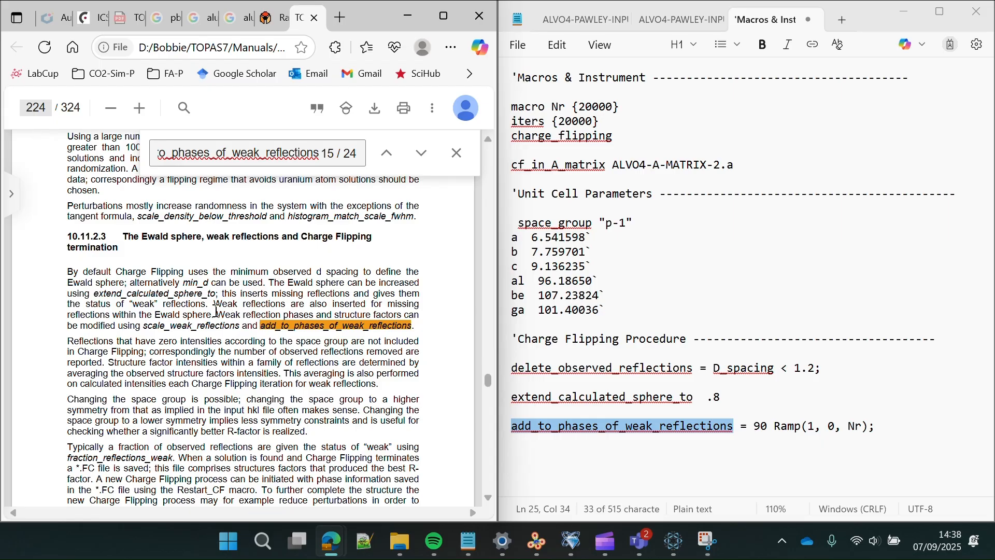
- Review the extend_calculated_sphere_to .8 and Ramp lines in the Notepad file
{"action": "left_click", "coordinate": [700, 397]}
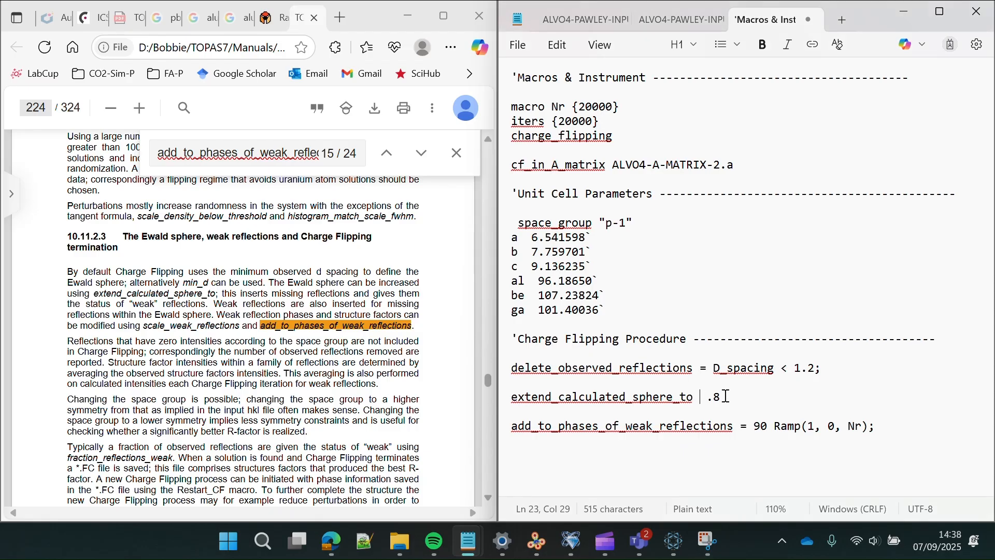
{"action": "left_click_drag", "start_coordinate": [737, 397], "coordinate": [536, 383]}
{"action": "left_click", "coordinate": [795, 431]}
- Scroll the manual through the poor-quality-data guidance to section 10.11.2.5 on page 225
{"action": "scroll", "coordinate": [246, 417], "scroll_direction": "down", "scroll_amount": 2}
{"action": "scroll", "coordinate": [245, 417], "scroll_direction": "down", "scroll_amount": 6}
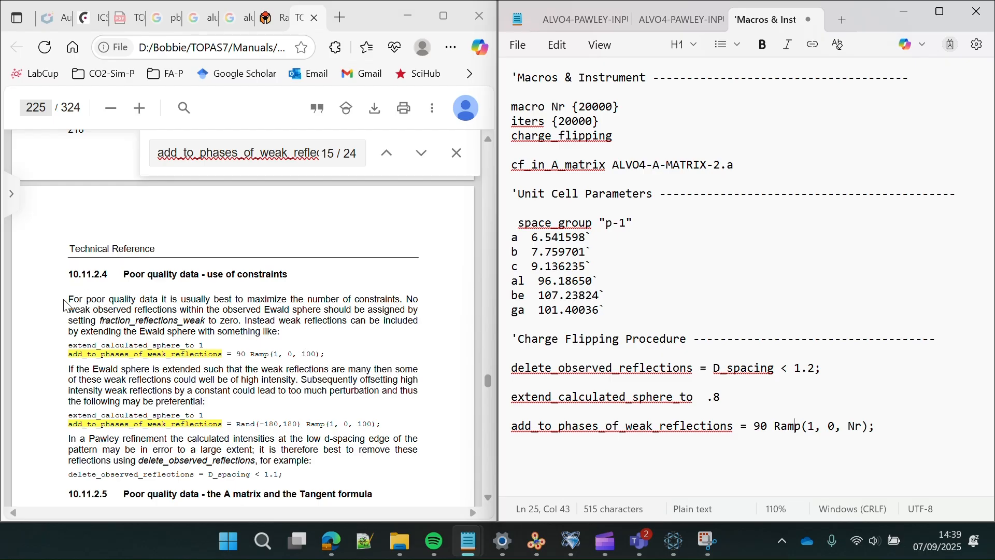
{"action": "left_click_drag", "start_coordinate": [69, 299], "coordinate": [396, 303]}
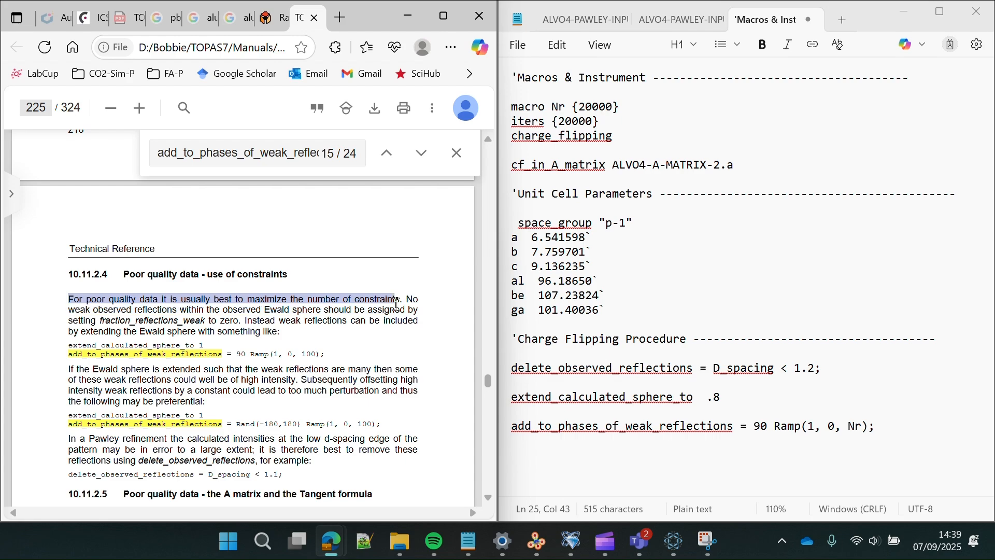
{"action": "left_click", "coordinate": [317, 335]}
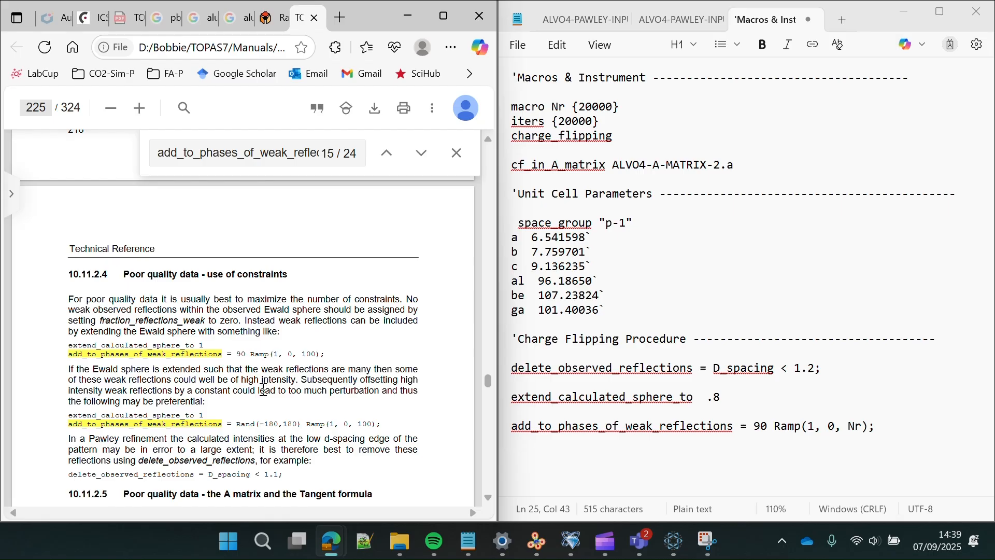
{"action": "scroll", "coordinate": [275, 417], "scroll_direction": "down", "scroll_amount": 1}
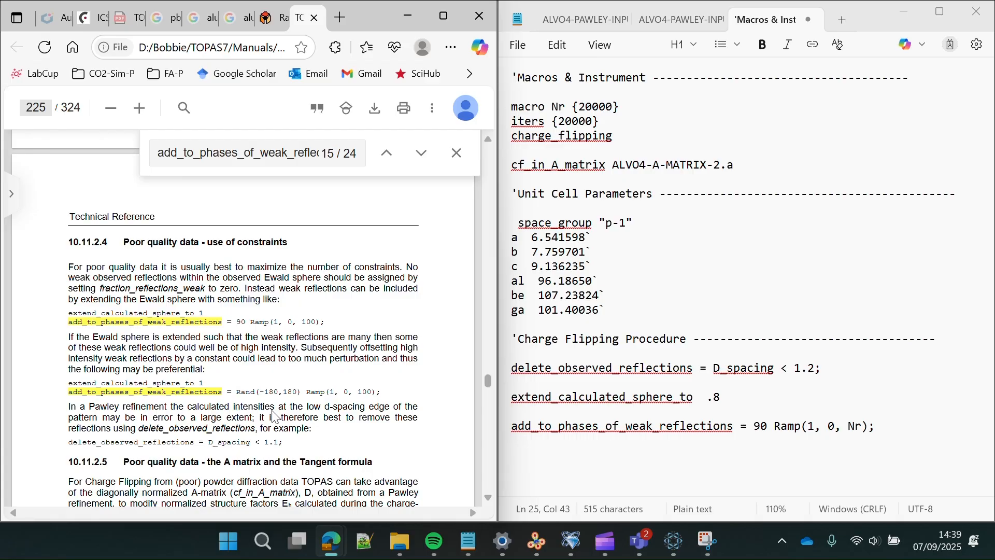
{"action": "scroll", "coordinate": [275, 417], "scroll_direction": "down", "scroll_amount": 1}
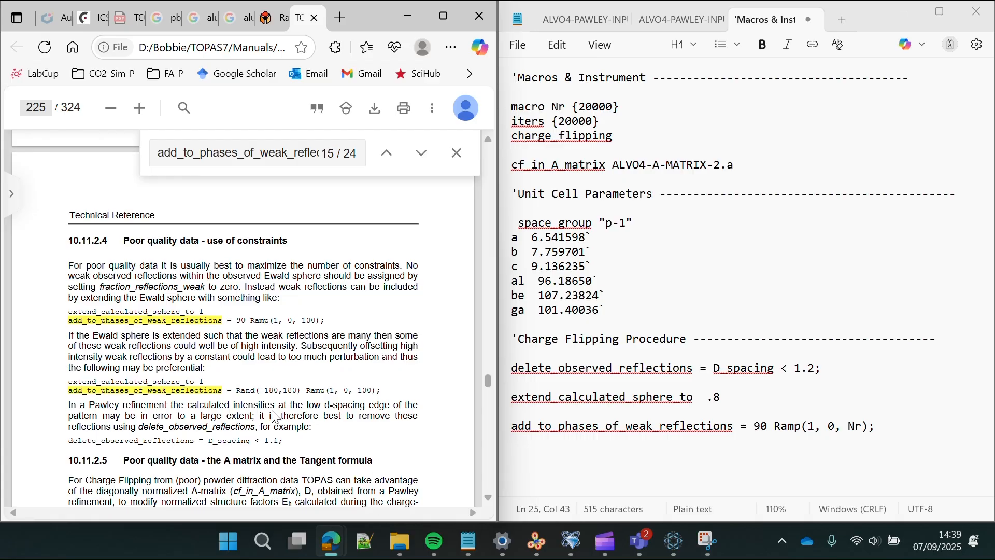
{"action": "scroll", "coordinate": [275, 417], "scroll_direction": "down", "scroll_amount": 2}
{"action": "scroll", "coordinate": [275, 417], "scroll_direction": "down", "scroll_amount": 3}
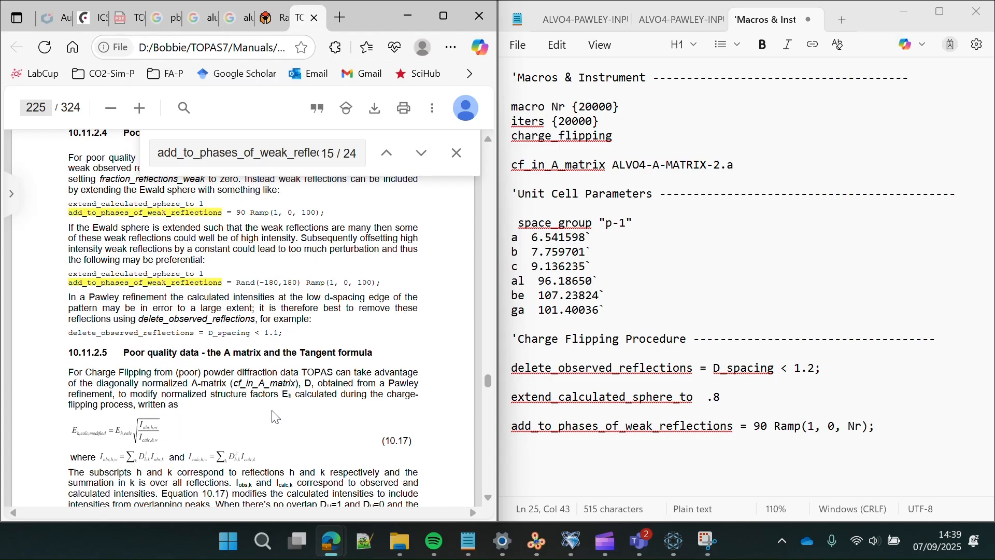
{"action": "scroll", "coordinate": [275, 417], "scroll_direction": "down", "scroll_amount": 4}
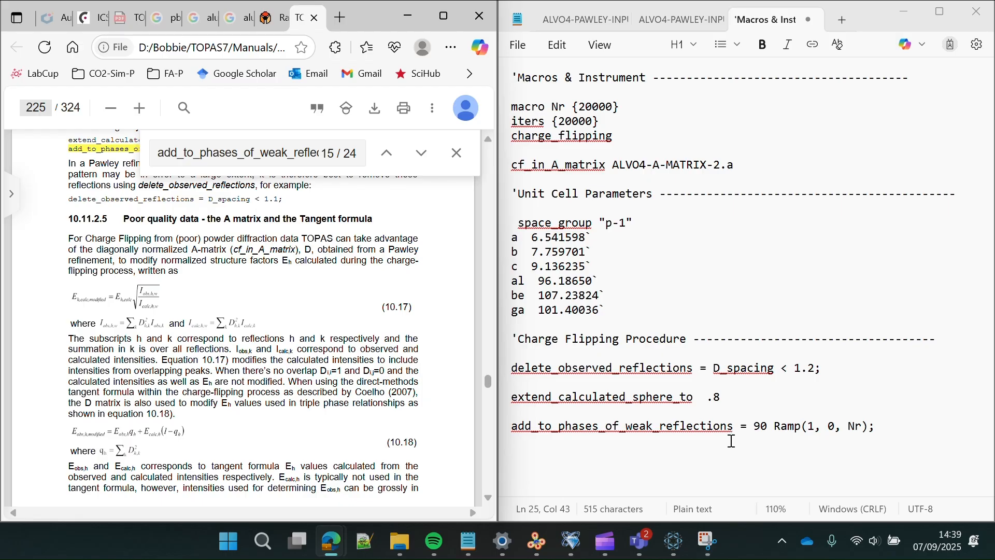
- Add a new line 'flip_regime_2 = Ramp(1, 0, Nr);' below the add_to_phases line
{"action": "left_click", "coordinate": [896, 432]}
{"action": "key", "text": "Return"}
{"action": "key", "text": "Return"}
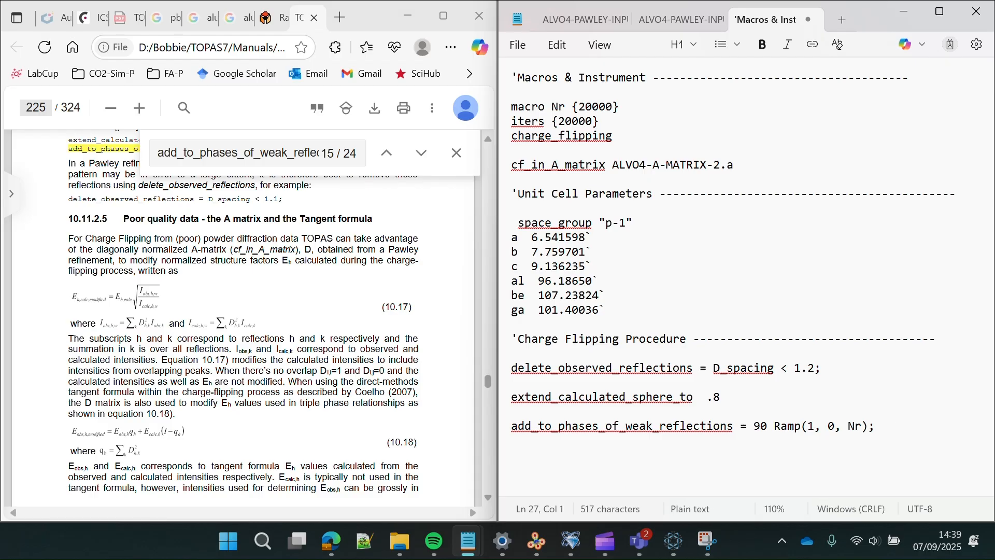
{"action": "key", "text": "alt+Tab"}
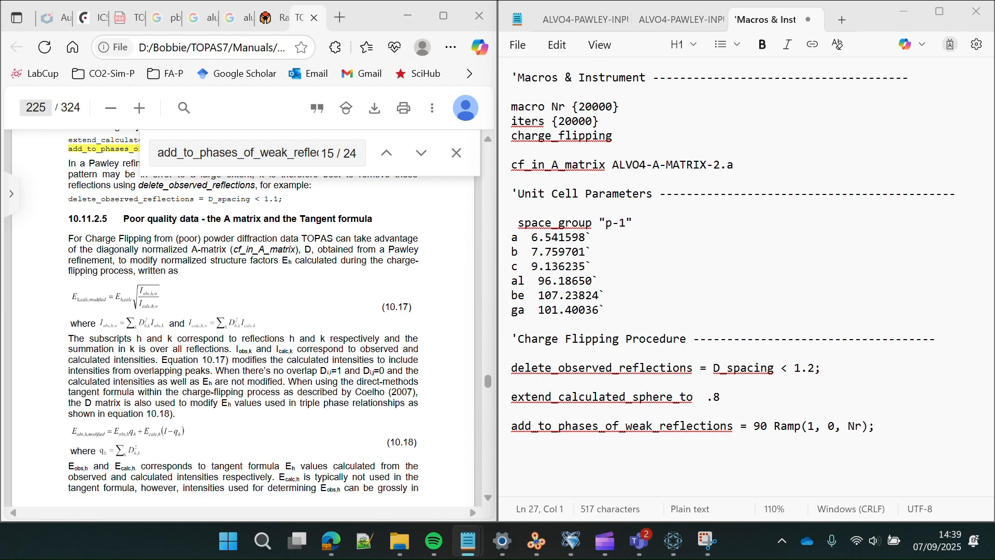
{"action": "left_click", "coordinate": [846, 459]}
{"action": "type", "text": "flip_regime_2 = Ramp(1, 0, Nr);"}
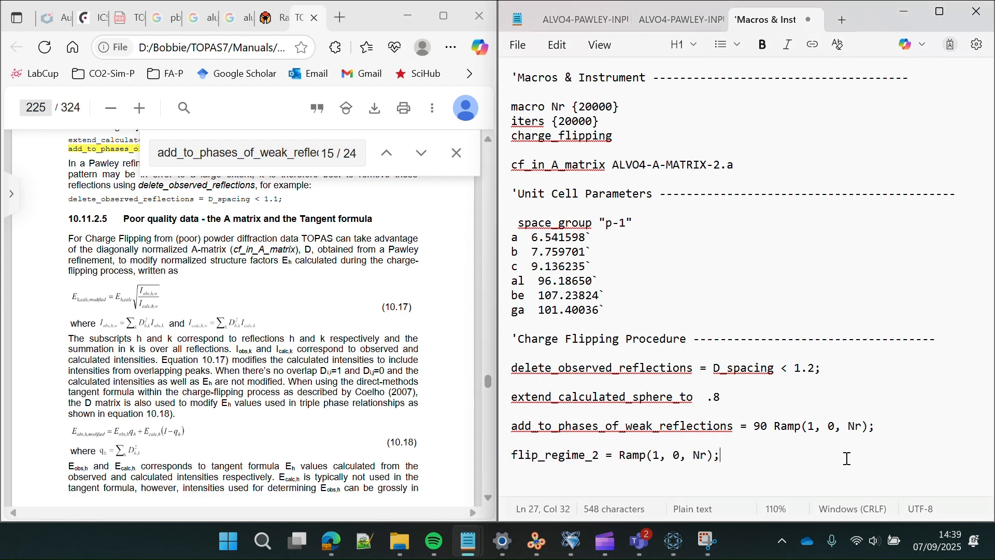
- Replace the manual's search term with flip_regime_2
{"action": "left_click", "coordinate": [326, 156]}
{"action": "left_click_drag", "start_coordinate": [305, 155], "coordinate": [216, 164]}
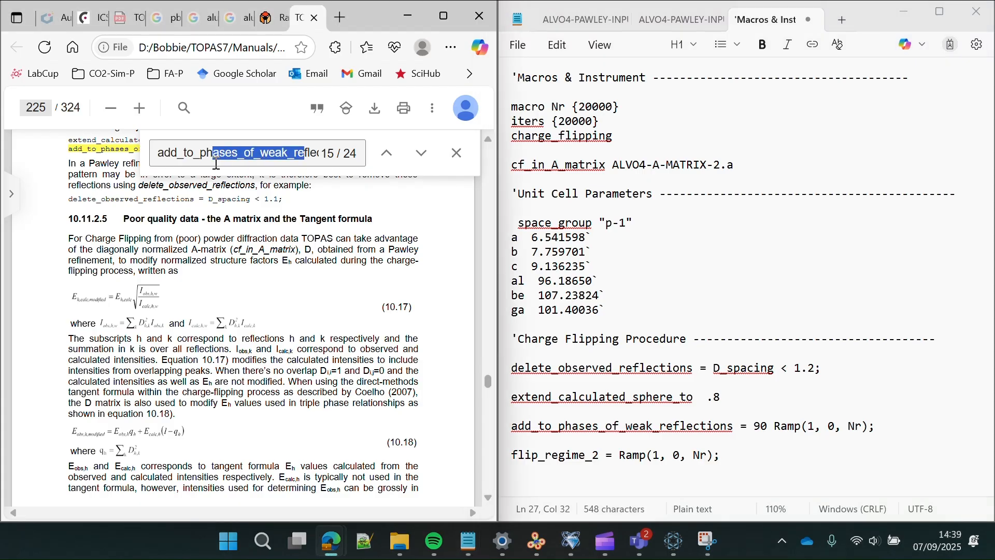
{"action": "key", "text": "ctrl+a"}
{"action": "key", "text": "BackSpace"}
{"action": "type", "text": "flip_regime_2 = Ramp(1, 0, Nr);"}
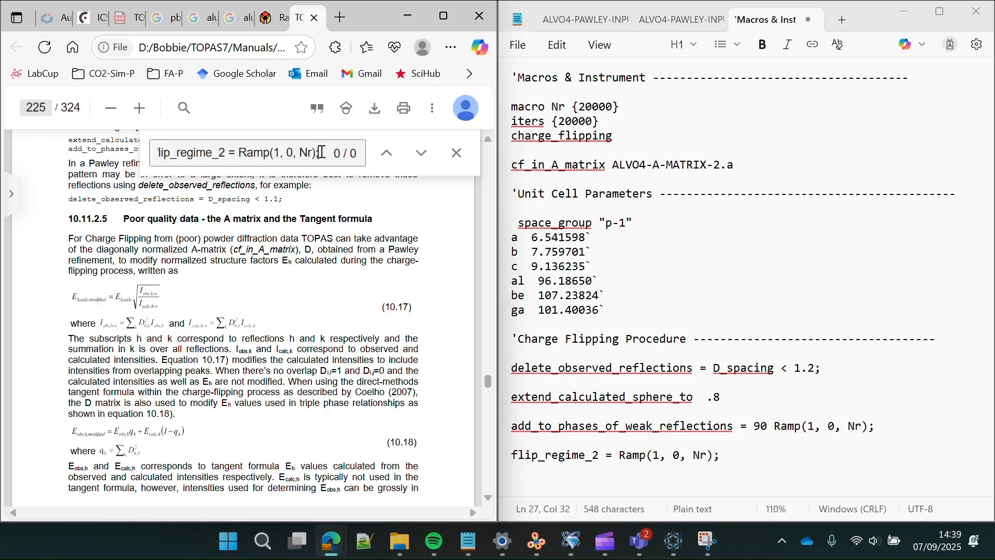
{"action": "left_click_drag", "start_coordinate": [323, 153], "coordinate": [232, 150]}
{"action": "key", "text": "BackSpace"}
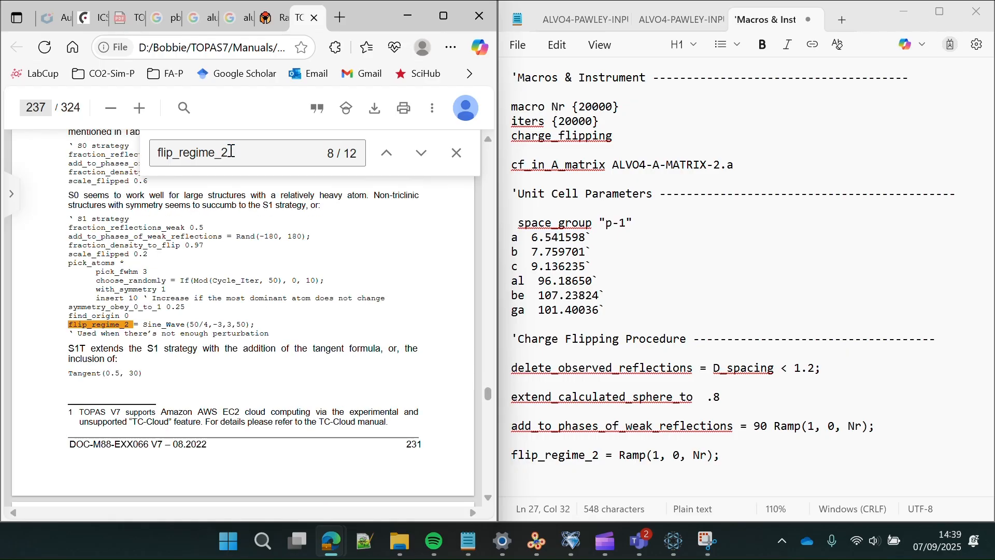
- Step through the flip_regime_2 matches to its definition on page 66
{"action": "left_click", "coordinate": [423, 156]}
{"action": "left_click", "coordinate": [423, 155]}
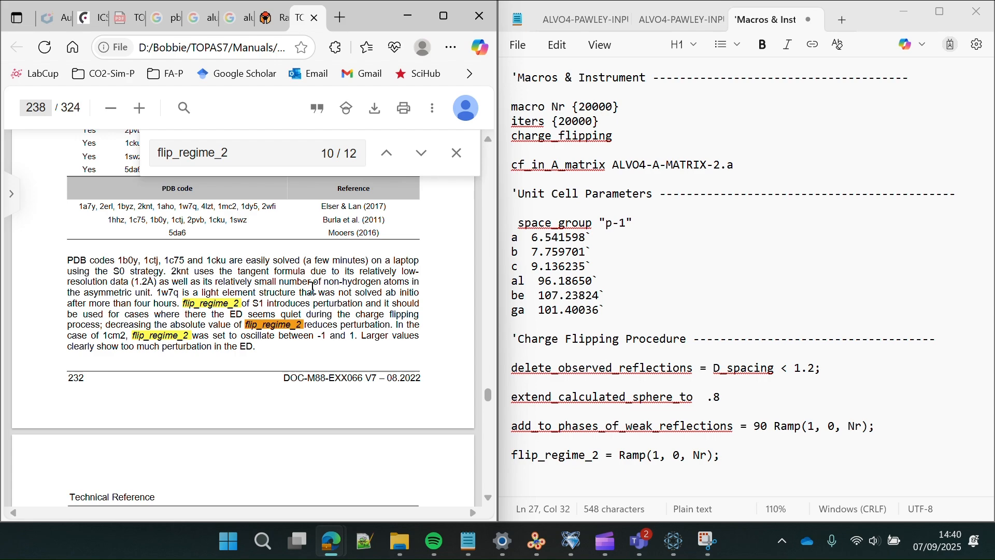
{"action": "left_click", "coordinate": [420, 158]}
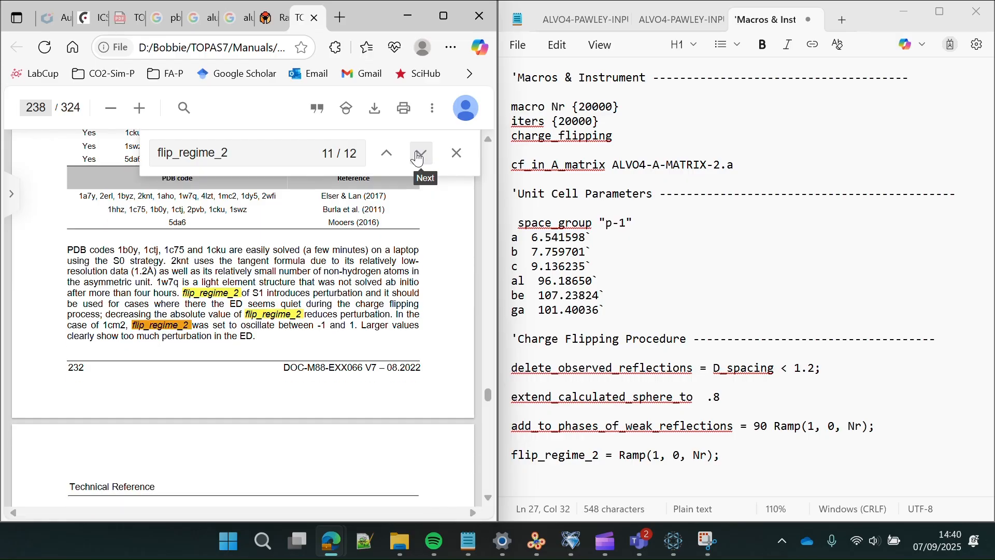
{"action": "left_click", "coordinate": [419, 158]}
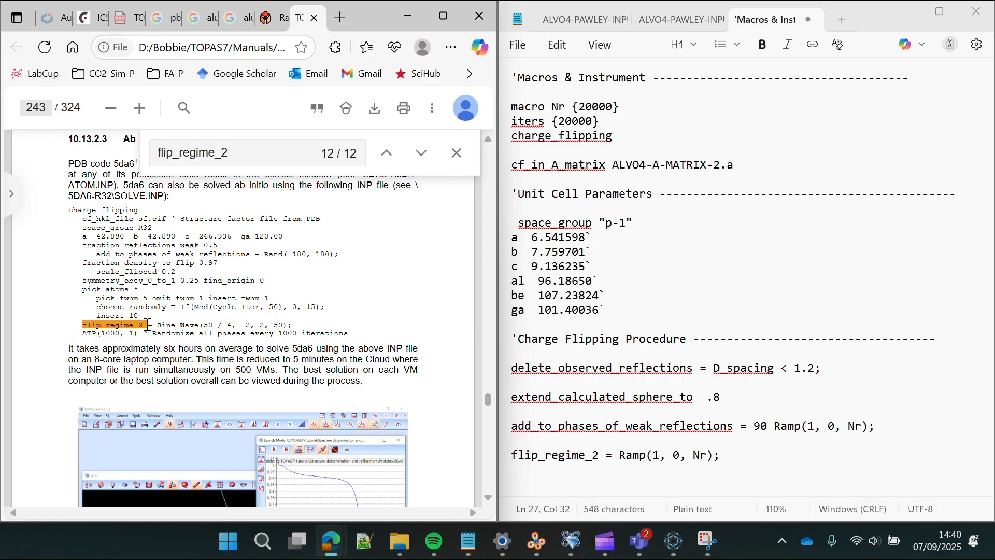
{"action": "left_click", "coordinate": [422, 162]}
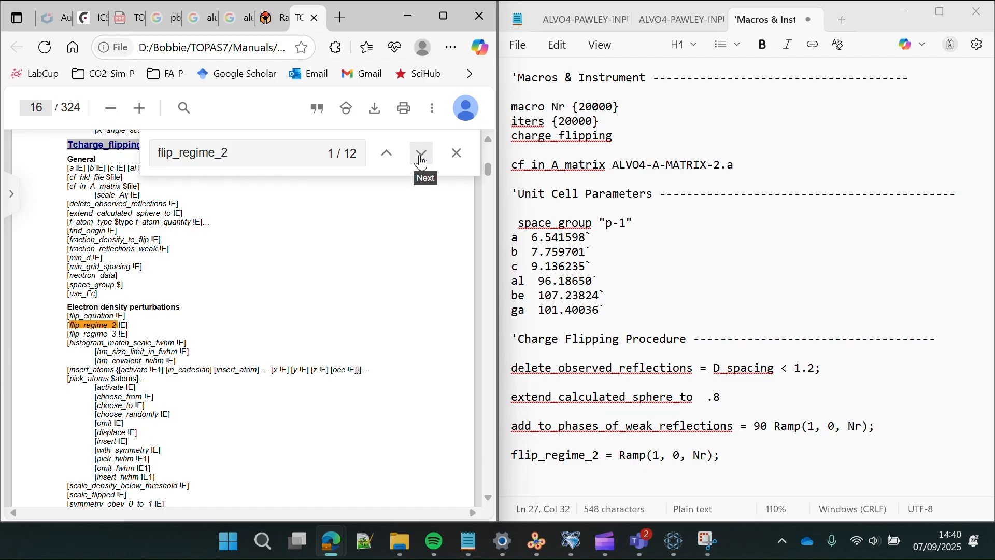
{"action": "left_click", "coordinate": [420, 161]}
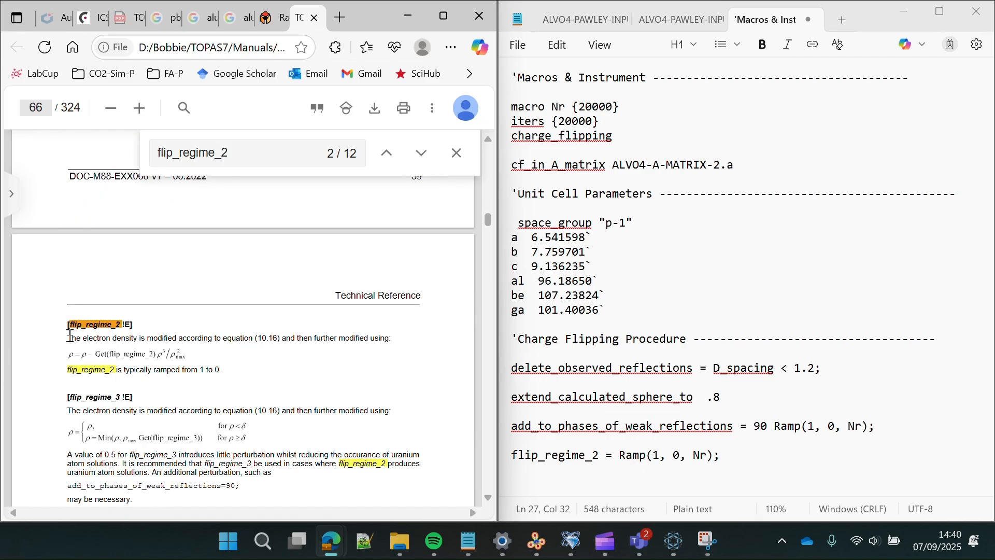
- Highlight the electron density modification sentence and compare it with the file's Ramp(1, 0, Nr) values
{"action": "left_click_drag", "start_coordinate": [70, 336], "coordinate": [364, 346]}
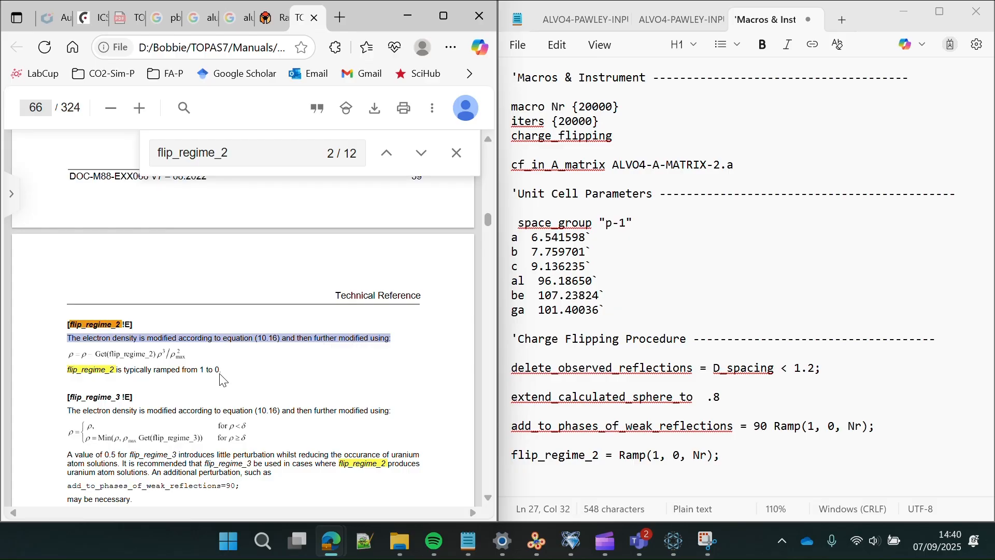
{"action": "left_click", "coordinate": [165, 371]}
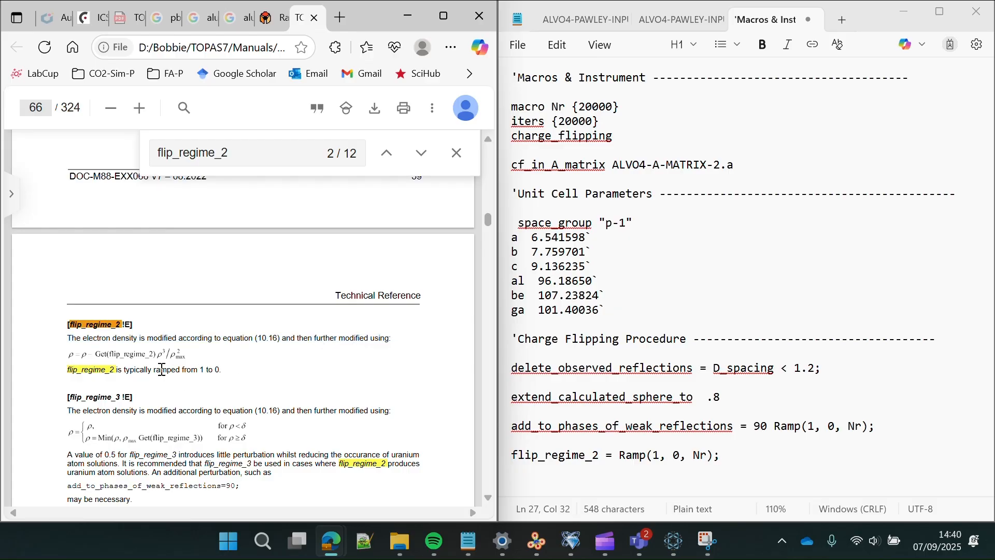
{"action": "double_click", "coordinate": [119, 369]}
{"action": "left_click", "coordinate": [215, 369]}
{"action": "left_click_drag", "start_coordinate": [653, 455], "coordinate": [686, 454]}
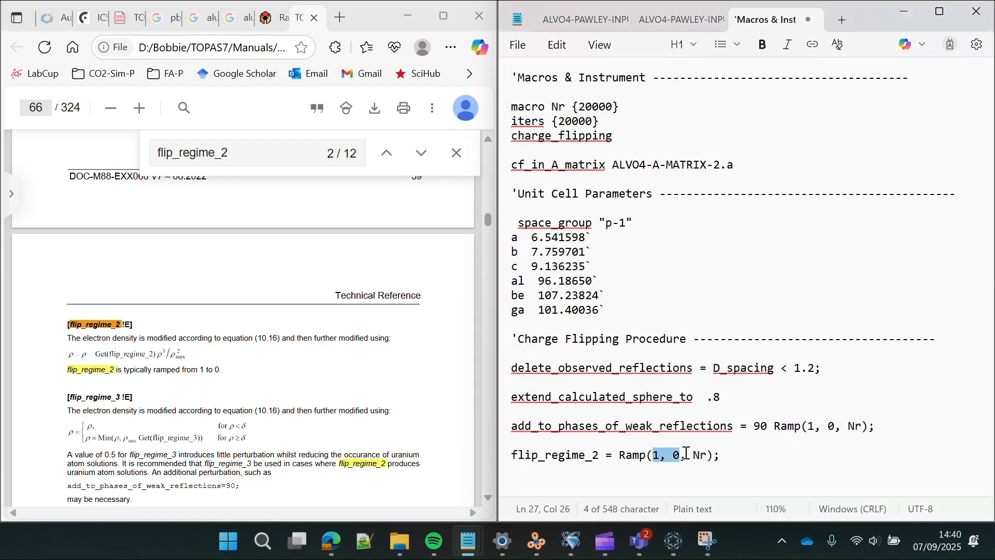
{"action": "left_click", "coordinate": [702, 456]}
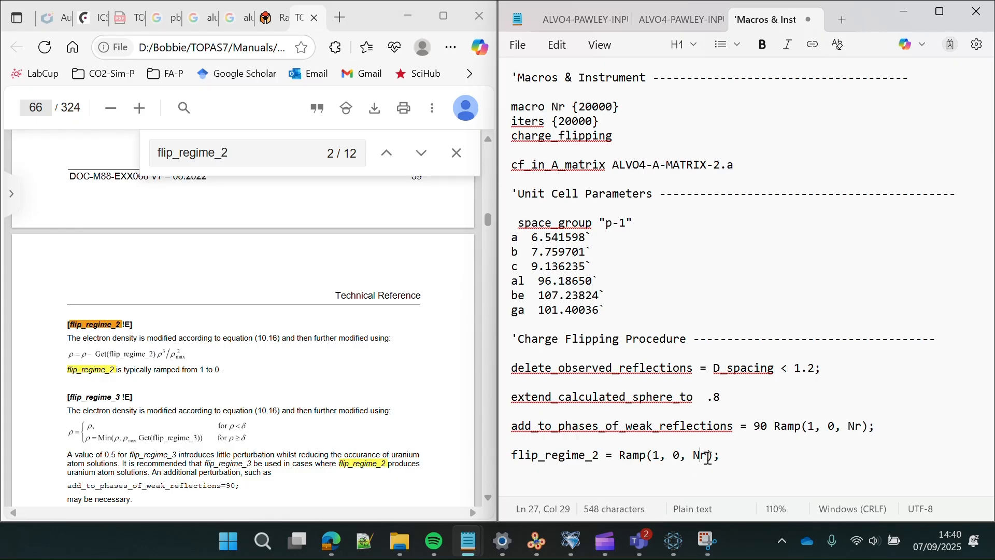
{"action": "double_click", "coordinate": [703, 456]}
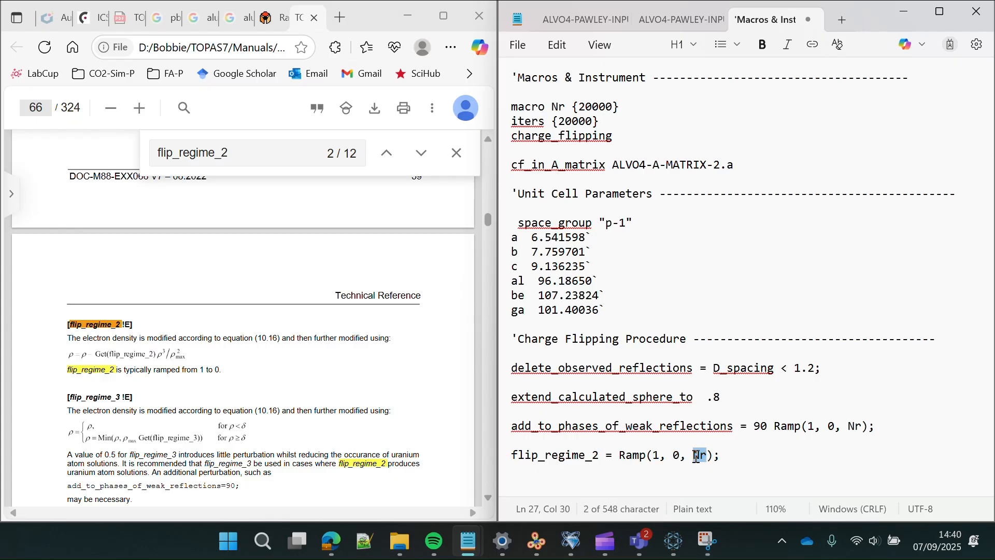
{"action": "left_click", "coordinate": [235, 403]}
{"action": "scroll", "coordinate": [234, 403], "scroll_direction": "down", "scroll_amount": 2}
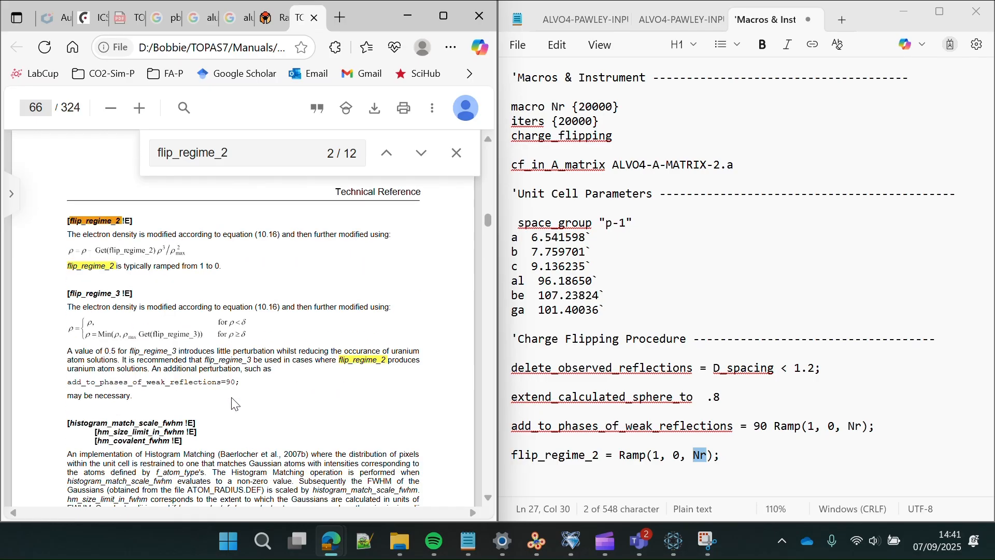
- Check that macro Nr is 20000, then add blank lines after the flip_regime_2 line
{"action": "left_click", "coordinate": [704, 461]}
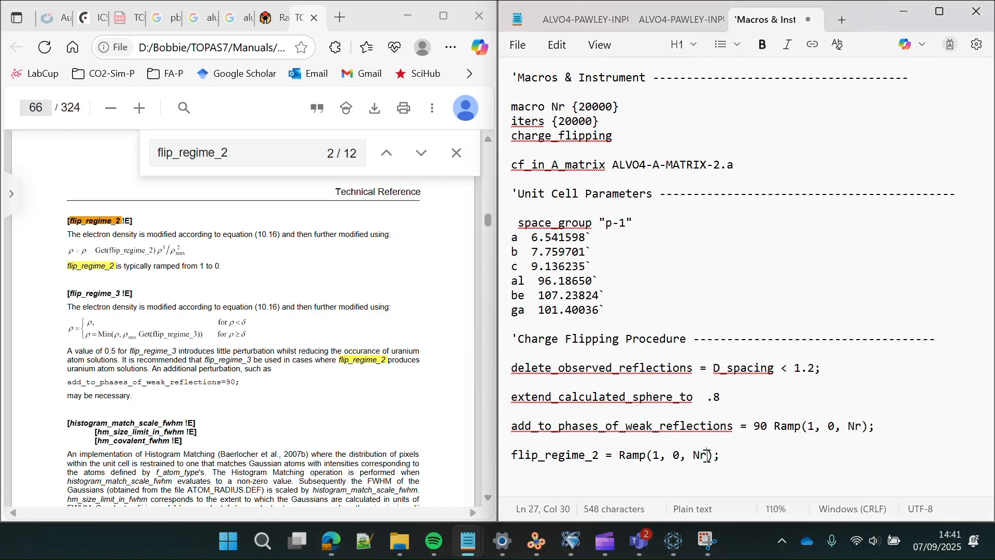
{"action": "left_click", "coordinate": [863, 426]}
{"action": "double_click", "coordinate": [857, 426]}
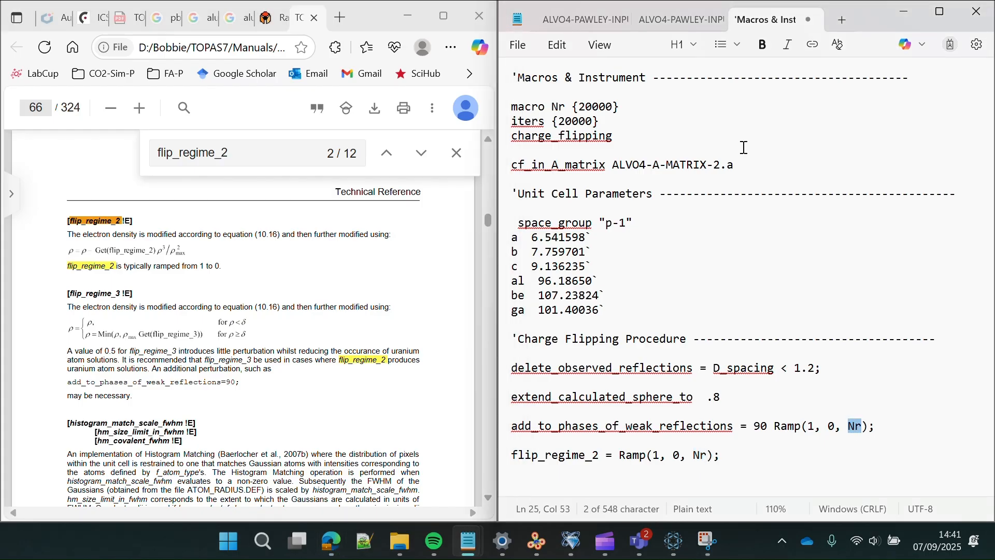
{"action": "left_click_drag", "start_coordinate": [618, 106], "coordinate": [580, 106]}
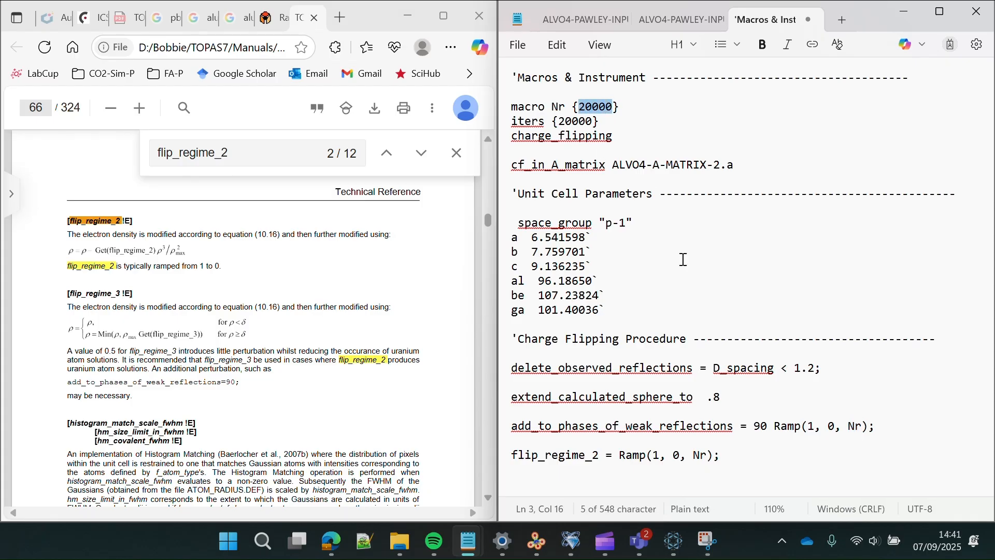
{"action": "left_click", "coordinate": [742, 460]}
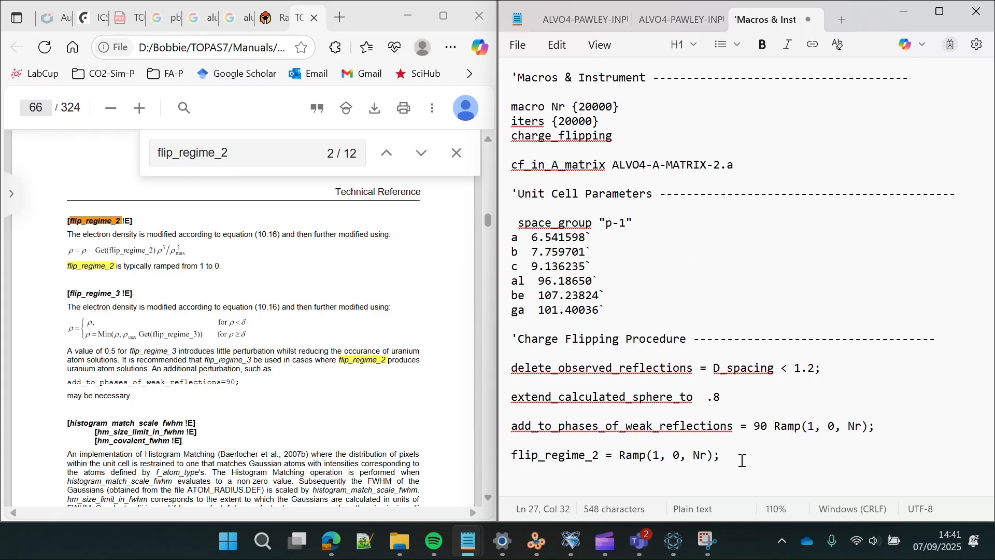
{"action": "key", "text": "Return"}
{"action": "key", "text": "Return"}
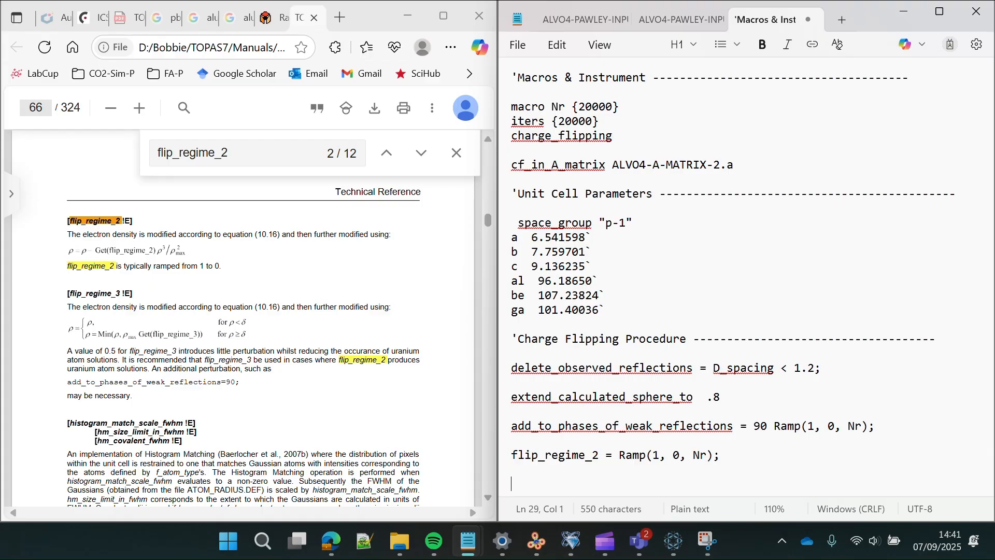
- Insert 'symmetry_obey_0_to_1 = Ramp(0.5, 1, Nr);' without a leading space
{"action": "key", "text": "alt+Tab"}
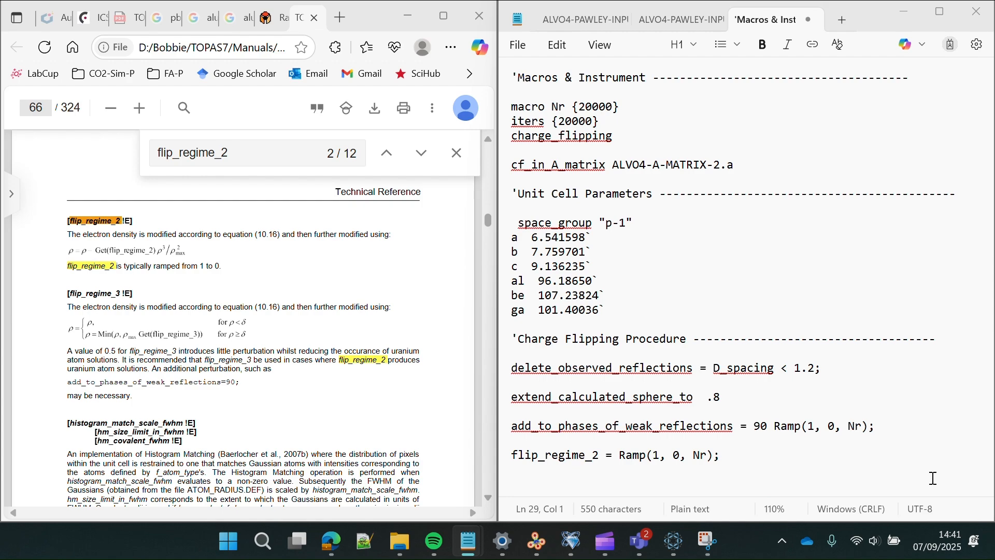
{"action": "left_click", "coordinate": [684, 486]}
{"action": "type", "text": "symmetry_obey_0_to_1 = Ramp(0.5, 1, Nr);"}
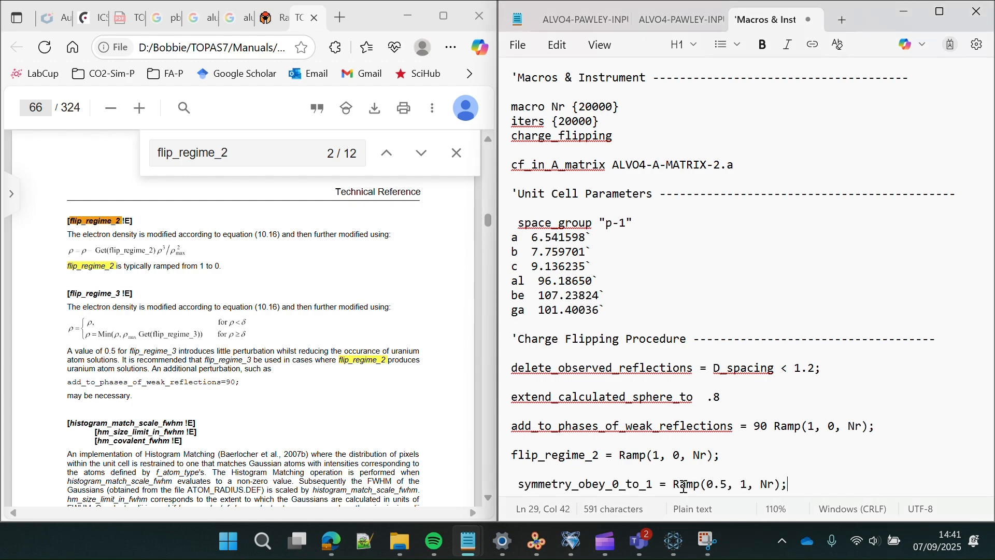
{"action": "key", "text": "Return"}
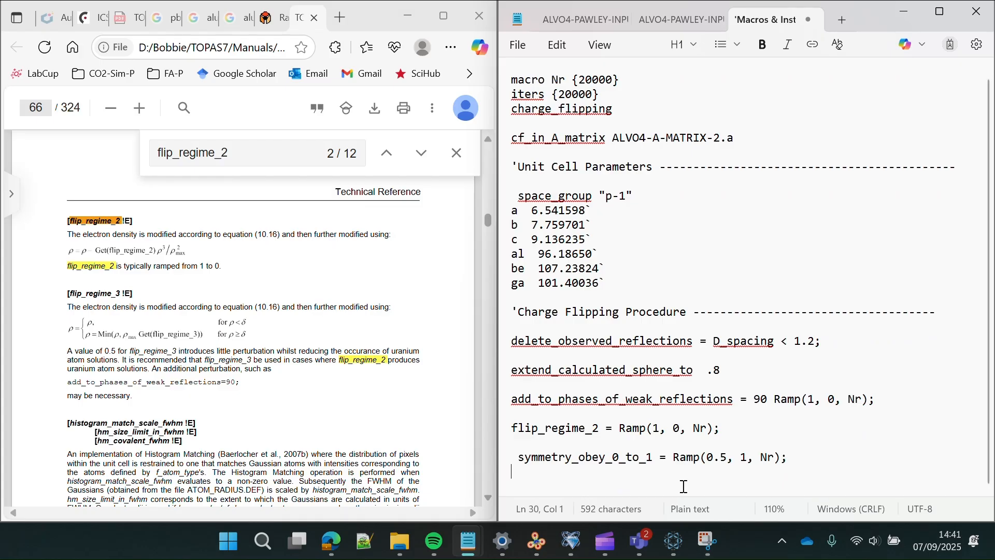
{"action": "left_click", "coordinate": [521, 455]}
{"action": "key", "text": "BackSpace"}
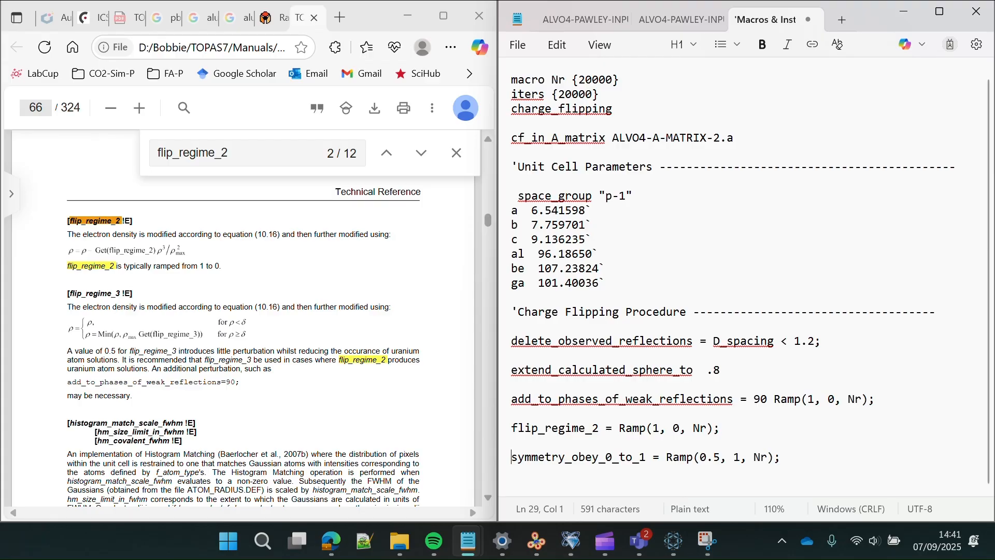
- Check the 0.5 to 1 ramp values, then insert 'find_origin = Ramp(0.5, 1, Nr);' below
{"action": "left_click", "coordinate": [719, 457]}
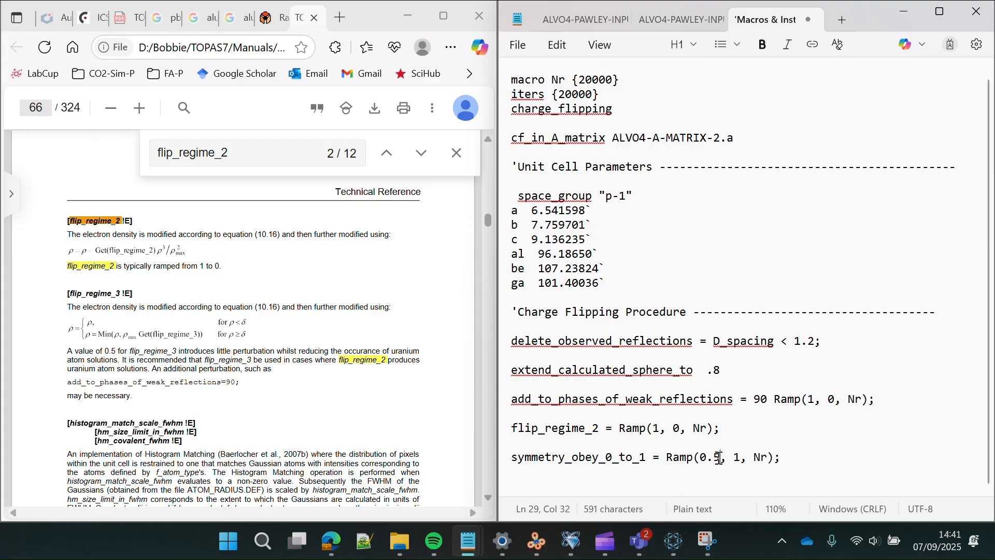
{"action": "left_click_drag", "start_coordinate": [720, 457], "coordinate": [701, 459]}
{"action": "left_click", "coordinate": [702, 458]}
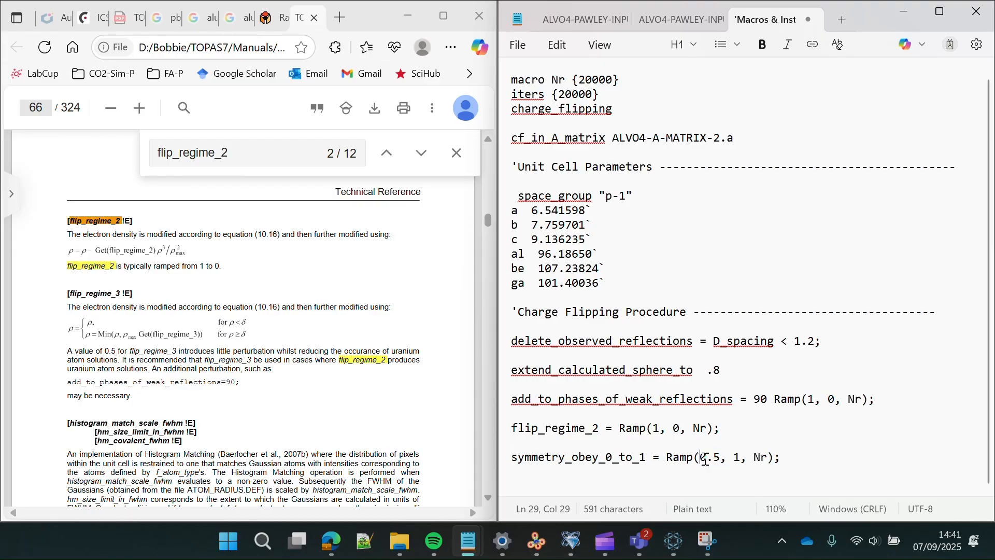
{"action": "left_click", "coordinate": [742, 458]}
{"action": "left_click", "coordinate": [791, 460]}
{"action": "key", "text": "Return"}
{"action": "key", "text": "Return"}
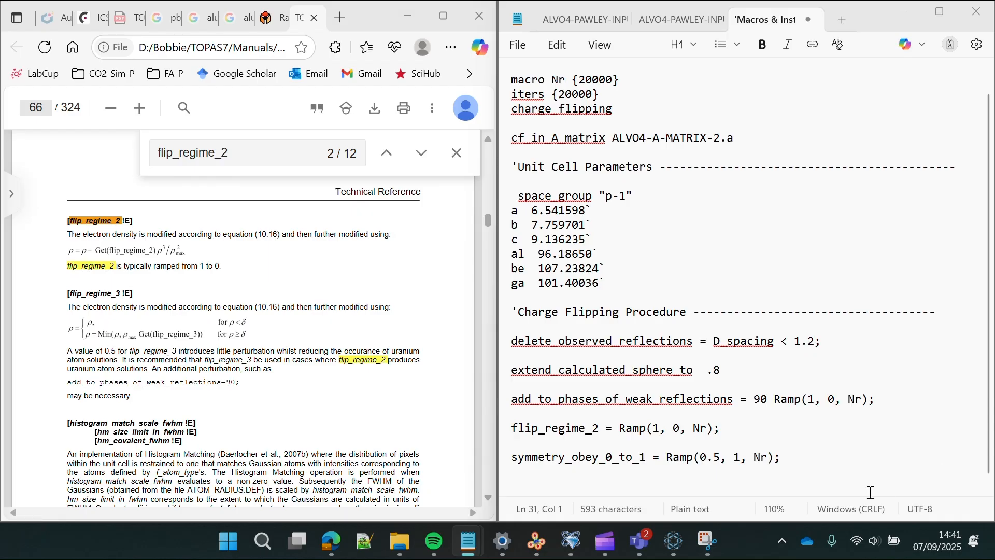
{"action": "left_click", "coordinate": [811, 490]}
{"action": "type", "text": "find_origin = Ramp(0.5, 1, Nr);"}
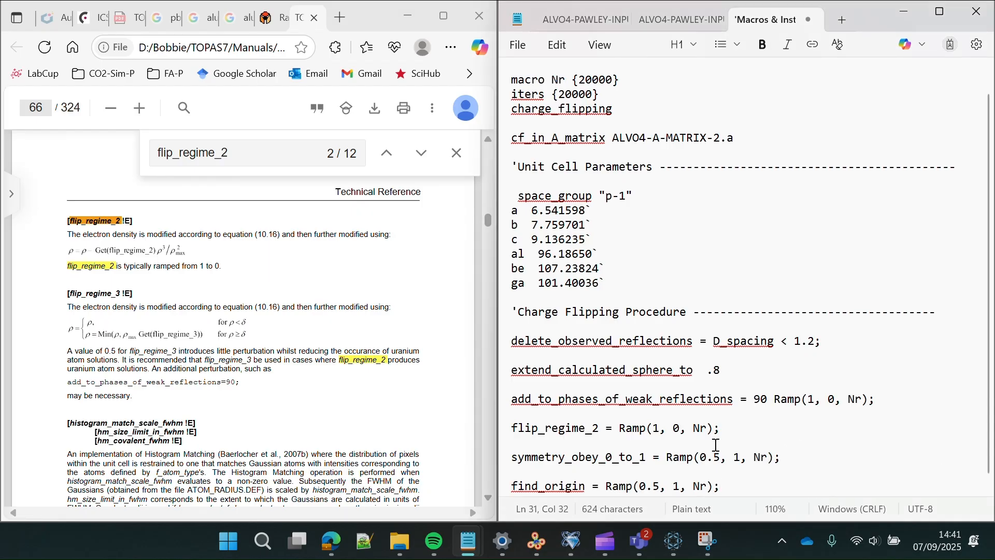
{"action": "scroll", "coordinate": [716, 445], "scroll_direction": "down", "scroll_amount": 1}
{"action": "left_click_drag", "start_coordinate": [646, 447], "coordinate": [507, 451]}
{"action": "key", "text": "ctrl+c"}
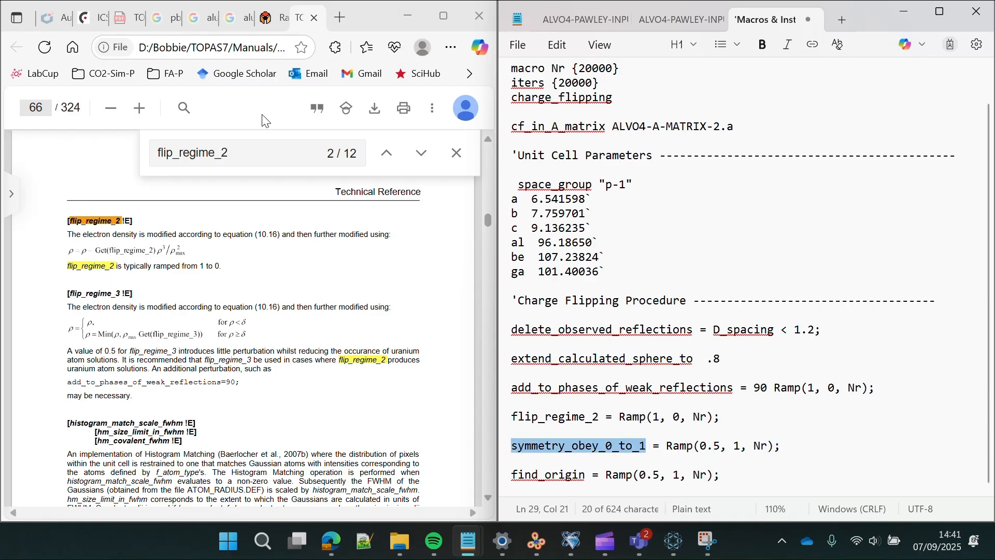
- Find symmetry_obey_0_to_1 on manual page 68 and highlight its find_origin and space-group positions text
{"action": "left_click", "coordinate": [149, 165]}
{"action": "key", "text": "ctrl+v"}
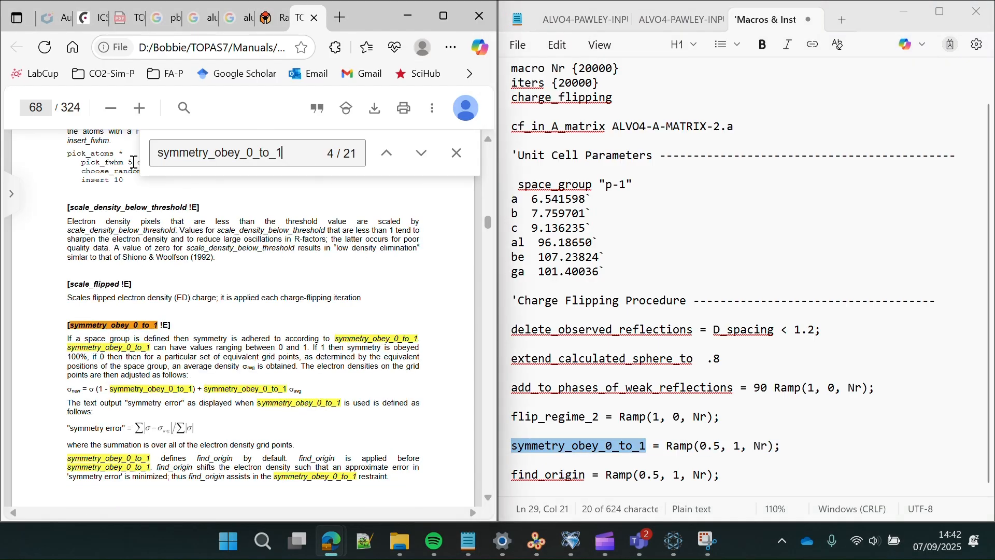
{"action": "scroll", "coordinate": [204, 269], "scroll_direction": "down", "scroll_amount": 1}
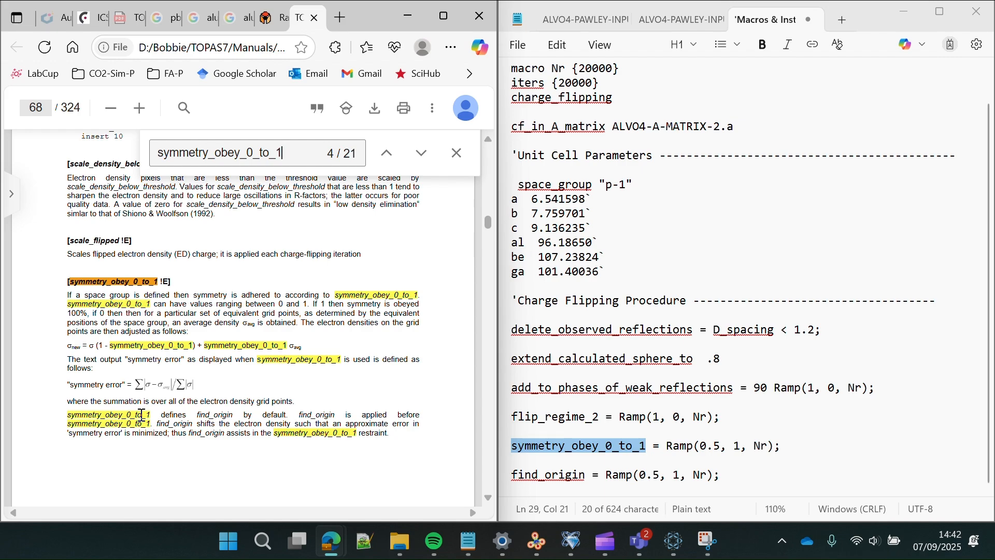
{"action": "left_click_drag", "start_coordinate": [154, 415], "coordinate": [67, 415]}
{"action": "left_click_drag", "start_coordinate": [234, 418], "coordinate": [187, 418]}
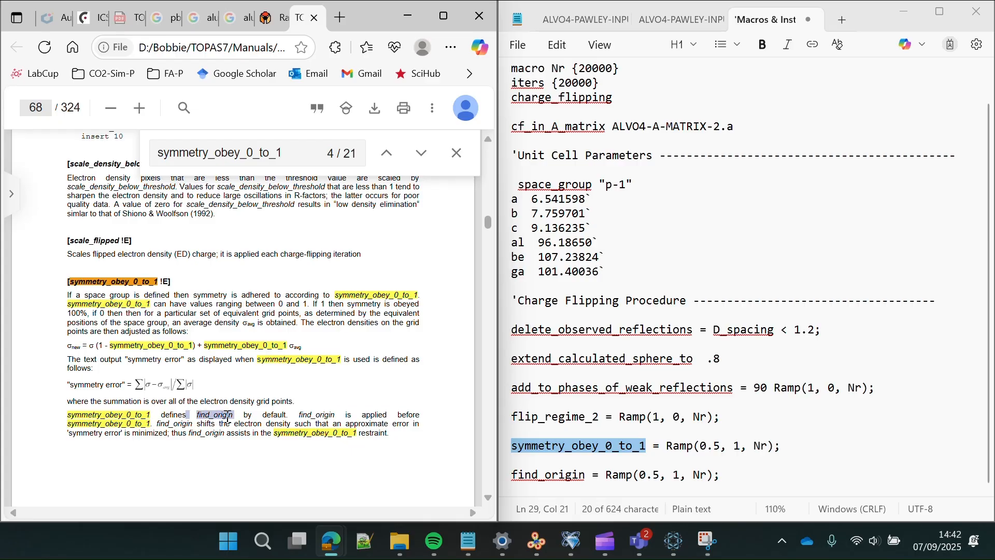
{"action": "left_click", "coordinate": [648, 452]}
{"action": "left_click", "coordinate": [647, 446]}
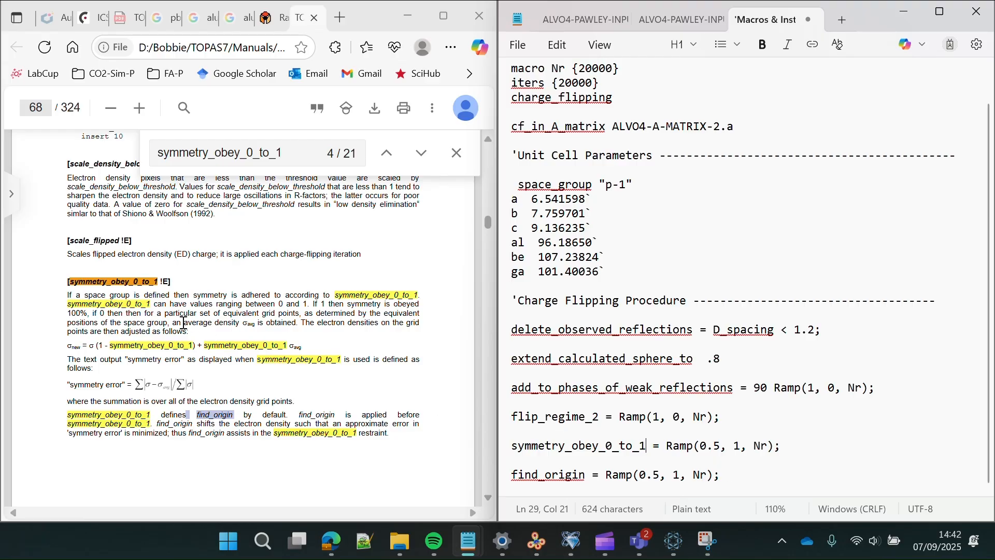
{"action": "left_click_drag", "start_coordinate": [164, 320], "coordinate": [70, 326]}
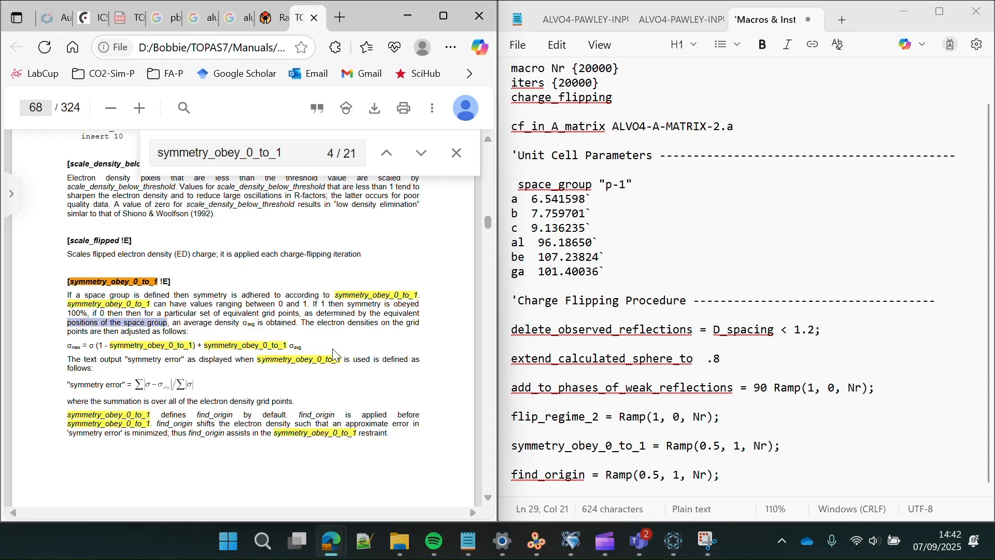
{"action": "left_click", "coordinate": [725, 476]}
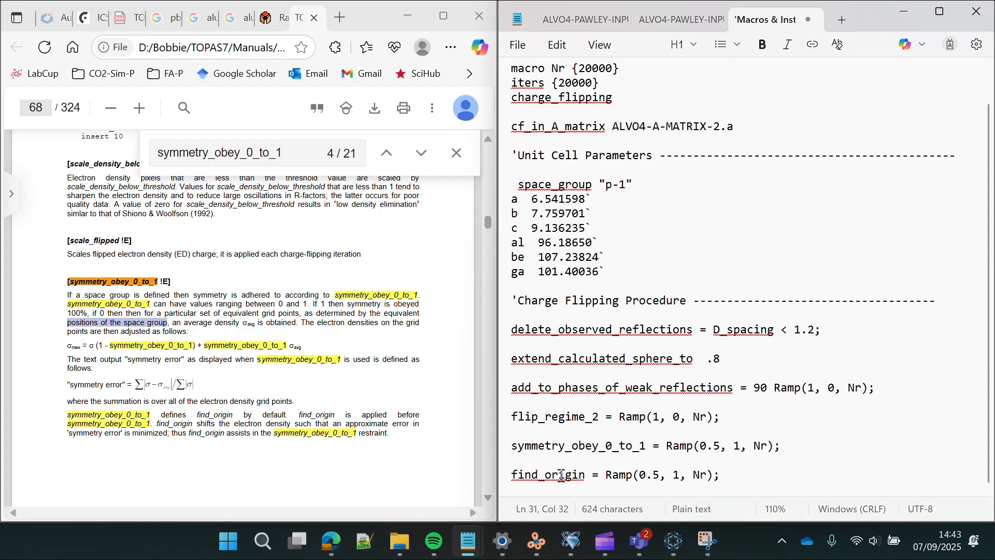
- Add a Tangent(.3, 30) line below find_origin and search the manual for Tangent
{"action": "left_click", "coordinate": [514, 475]}
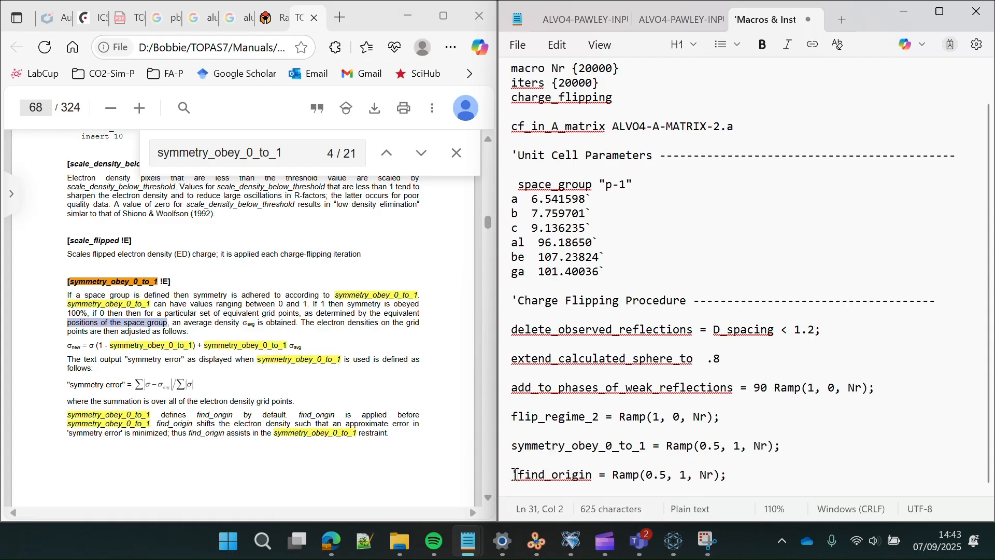
{"action": "left_click", "coordinate": [773, 468]}
{"action": "key", "text": "Return"}
{"action": "key", "text": "Return"}
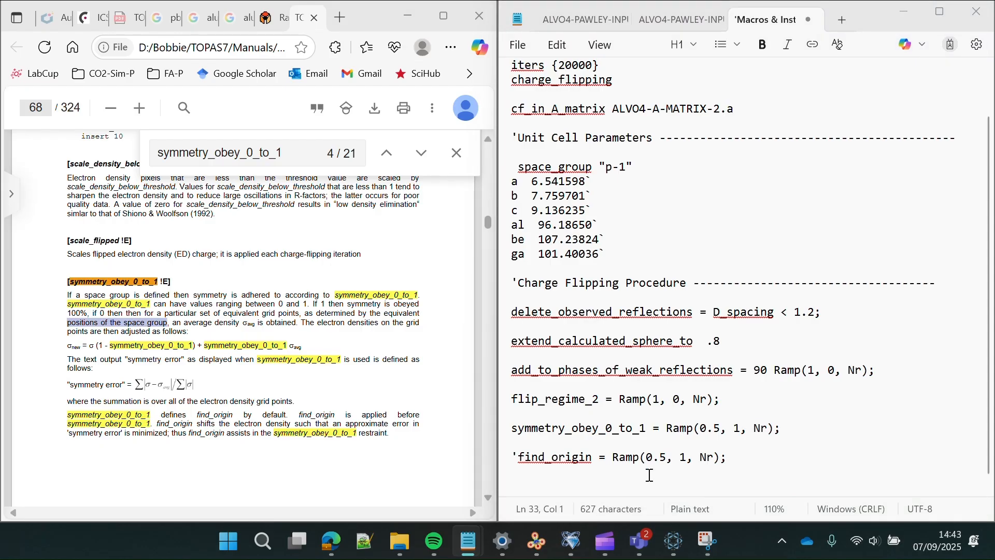
{"action": "left_click", "coordinate": [619, 482]}
{"action": "type", "text": "Tangent(.3, 30)"}
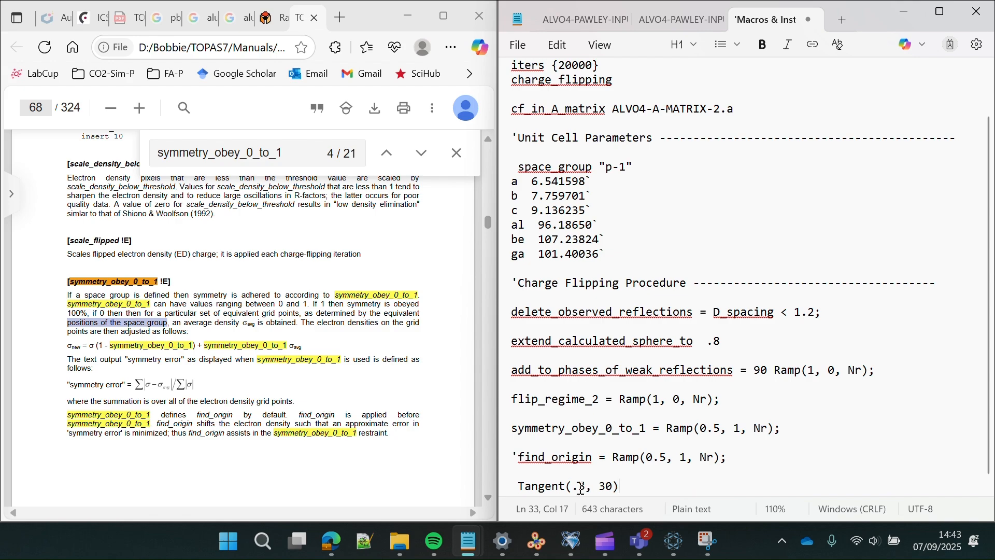
{"action": "left_click_drag", "start_coordinate": [566, 486], "coordinate": [519, 489]}
{"action": "key", "text": "ctrl+c"}
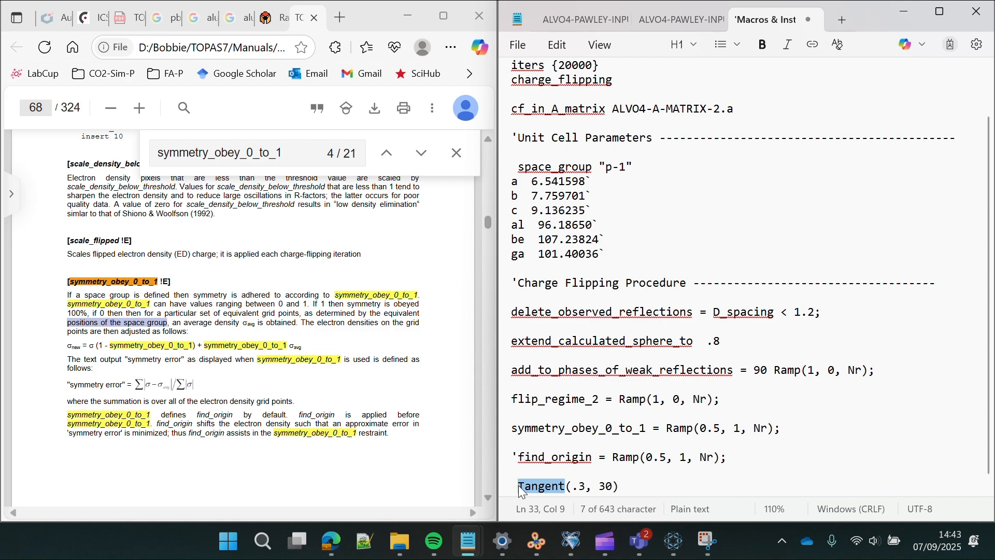
{"action": "left_click_drag", "start_coordinate": [299, 155], "coordinate": [133, 162]}
{"action": "key", "text": "ctrl+v"}
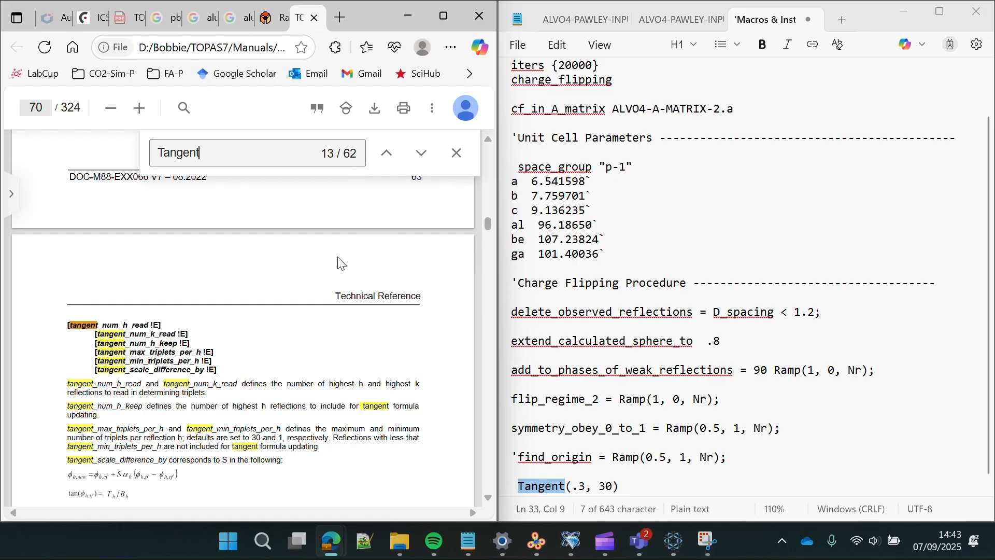
- Advance through the Tangent matches to the Charge Flipping usage text on page 223
{"action": "scroll", "coordinate": [338, 257], "scroll_direction": "down", "scroll_amount": 1}
{"action": "scroll", "coordinate": [341, 264], "scroll_direction": "down", "scroll_amount": 2}
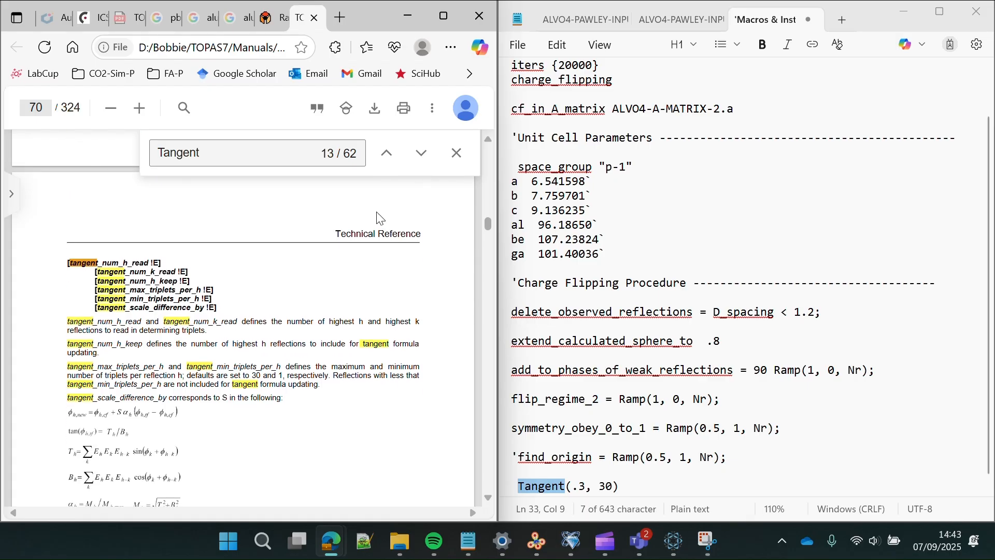
{"action": "left_click", "coordinate": [422, 153]}
{"action": "left_click", "coordinate": [421, 153]}
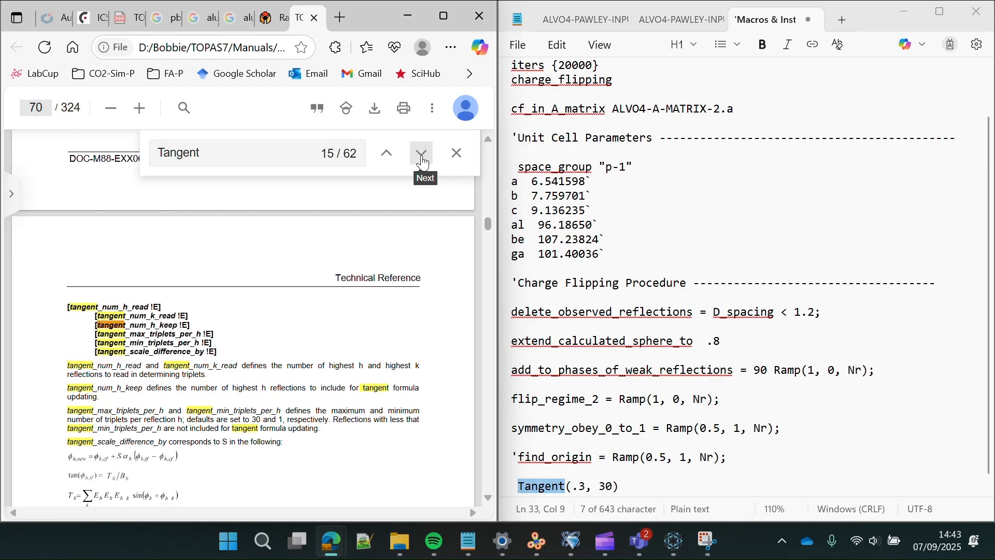
{"action": "left_click", "coordinate": [421, 159]}
{"action": "left_click", "coordinate": [422, 158]}
{"action": "left_click", "coordinate": [421, 159]}
{"action": "left_click", "coordinate": [422, 159]}
{"action": "left_click", "coordinate": [422, 158]}
{"action": "left_click", "coordinate": [422, 159]}
{"action": "left_click", "coordinate": [421, 159]}
{"action": "left_click", "coordinate": [422, 159]}
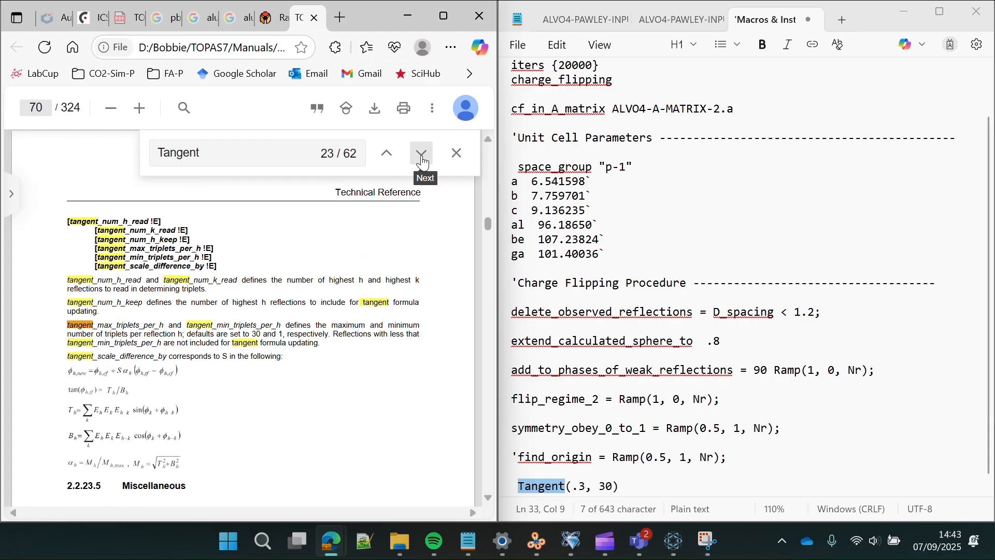
{"action": "left_click", "coordinate": [422, 159]}
{"action": "left_click", "coordinate": [422, 158]}
{"action": "left_click", "coordinate": [422, 159]}
{"action": "left_click", "coordinate": [422, 159]}
{"action": "left_click", "coordinate": [422, 158]}
{"action": "left_click", "coordinate": [422, 159]}
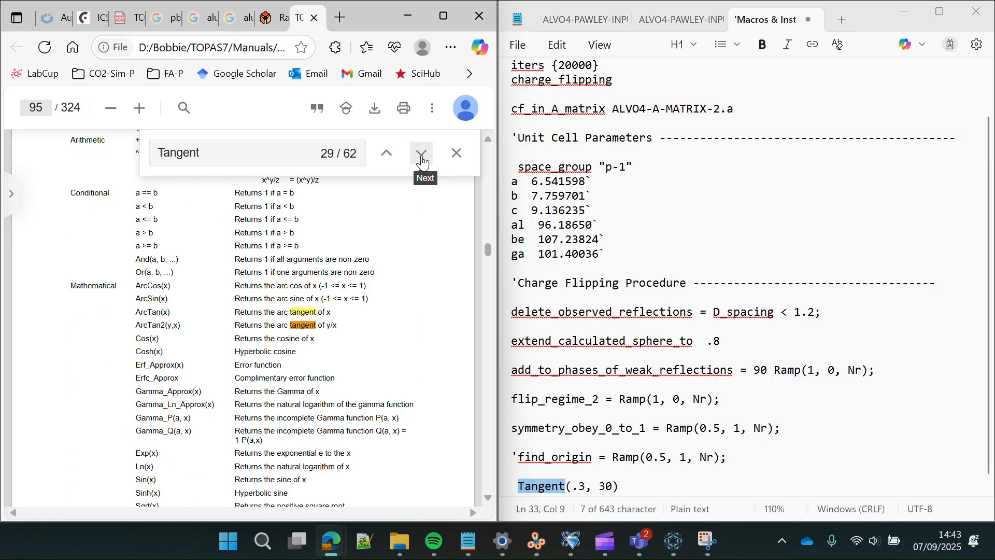
{"action": "left_click", "coordinate": [422, 159]}
{"action": "left_click", "coordinate": [422, 158]}
{"action": "left_click", "coordinate": [422, 158]}
{"action": "left_click", "coordinate": [422, 159]}
{"action": "left_click", "coordinate": [422, 158]}
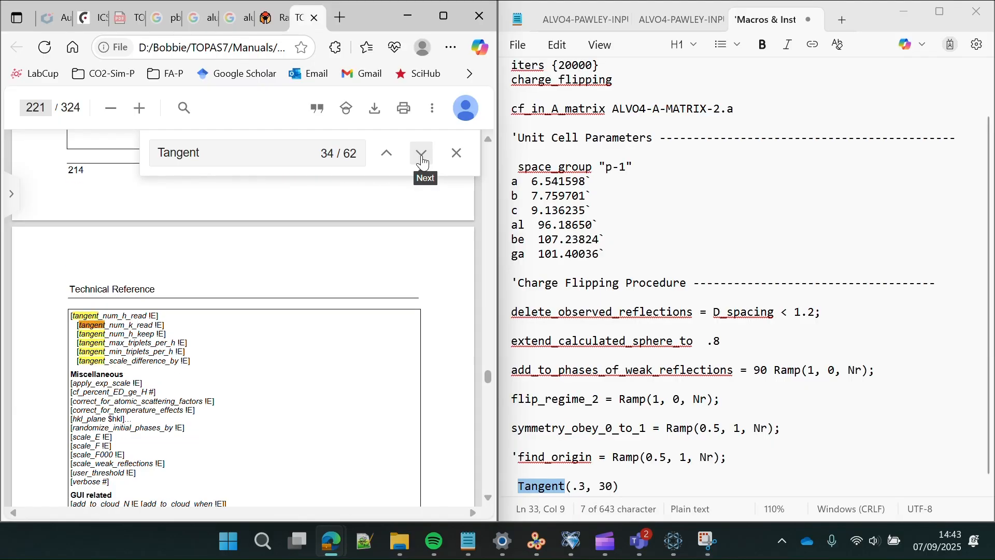
{"action": "left_click", "coordinate": [422, 159]}
{"action": "left_click", "coordinate": [422, 158]}
{"action": "left_click", "coordinate": [422, 159]}
{"action": "left_click", "coordinate": [422, 158]}
{"action": "left_click", "coordinate": [421, 159]}
{"action": "left_click", "coordinate": [422, 158]}
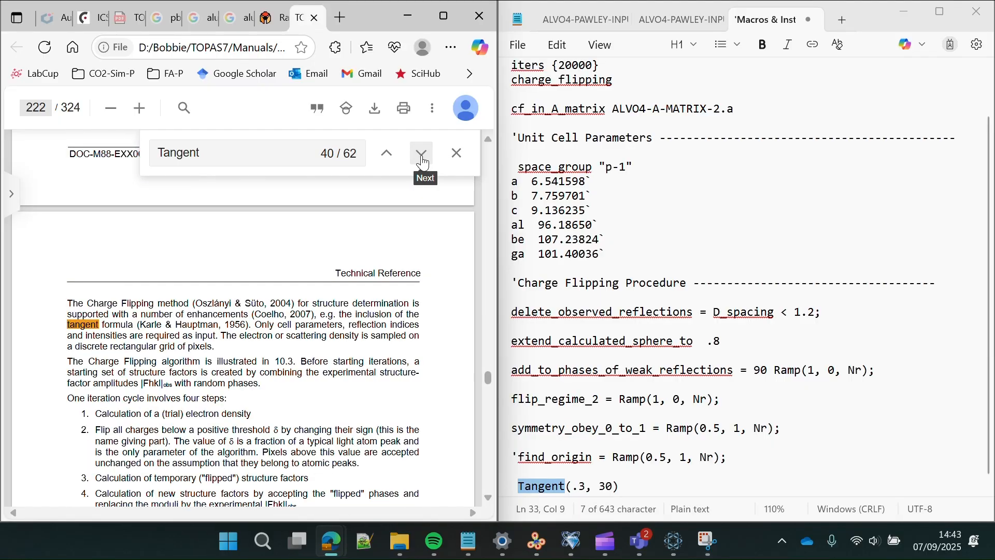
{"action": "left_click", "coordinate": [421, 158]}
{"action": "left_click", "coordinate": [422, 160]}
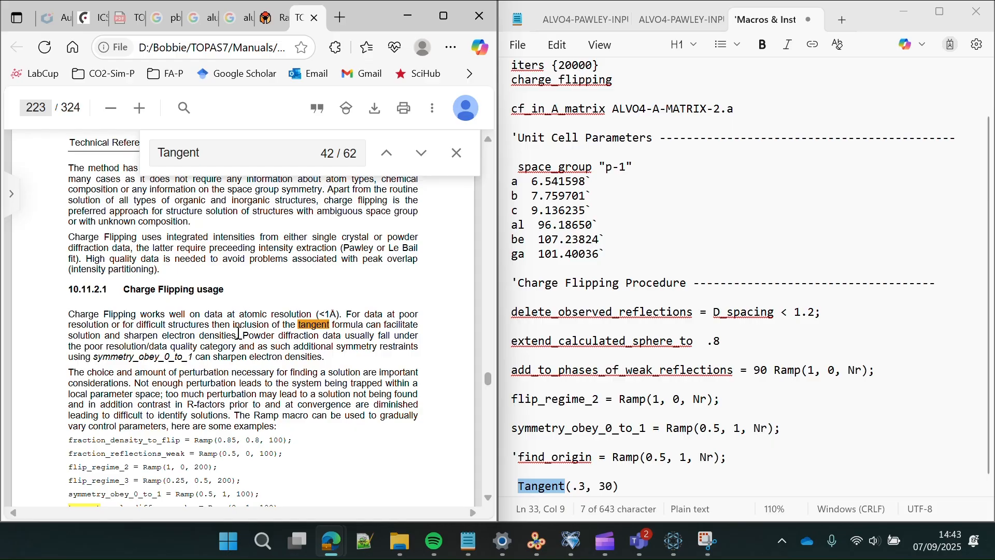
- Highlight the sharpening-electron-densities phrase, then add blank lines after Tangent(.3, 30)
{"action": "left_click_drag", "start_coordinate": [237, 336], "coordinate": [133, 336]}
{"action": "scroll", "coordinate": [227, 378], "scroll_direction": "down", "scroll_amount": 1}
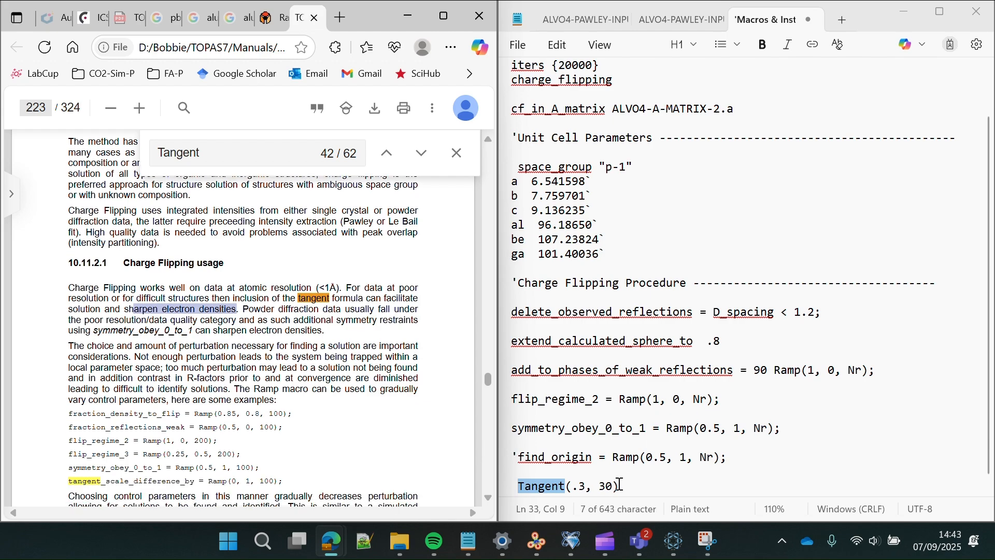
{"action": "left_click_drag", "start_coordinate": [616, 486], "coordinate": [566, 487]}
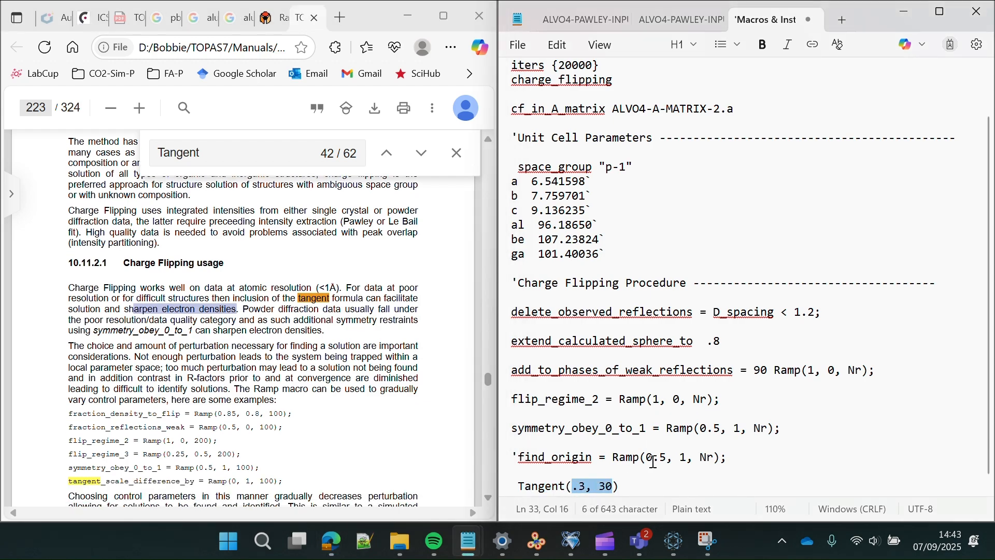
{"action": "scroll", "coordinate": [684, 451], "scroll_direction": "down", "scroll_amount": 1}
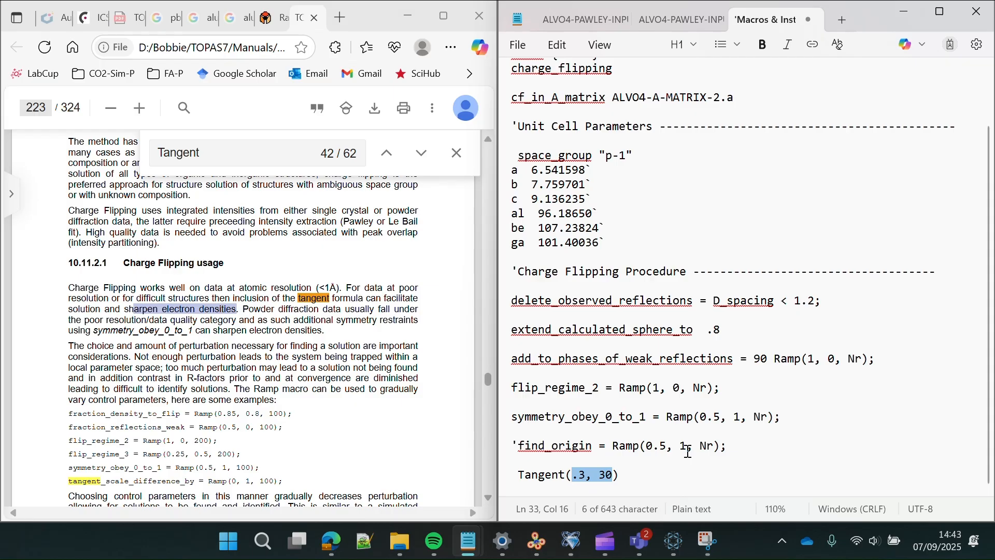
{"action": "left_click", "coordinate": [630, 474]}
{"action": "key", "text": "Return"}
{"action": "key", "text": "Return"}
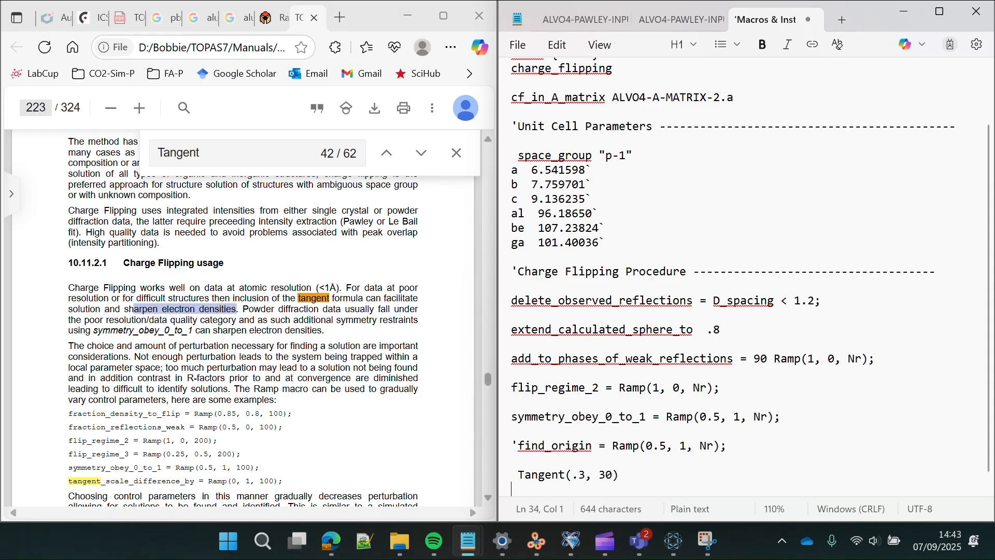
- Remove the leading space before Tangent(.3, 30) and open new lines below it
{"action": "left_click", "coordinate": [524, 458]}
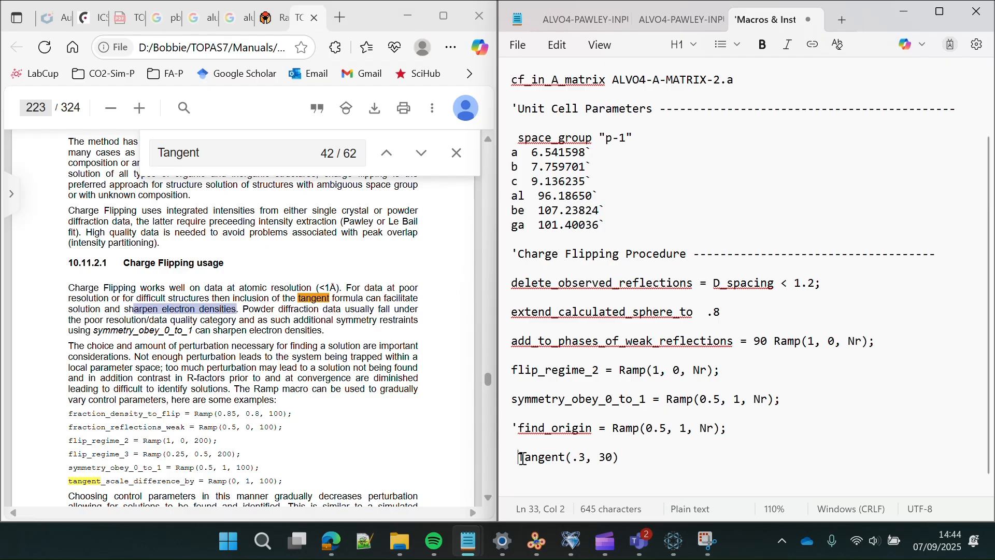
{"action": "key", "text": "BackSpace"}
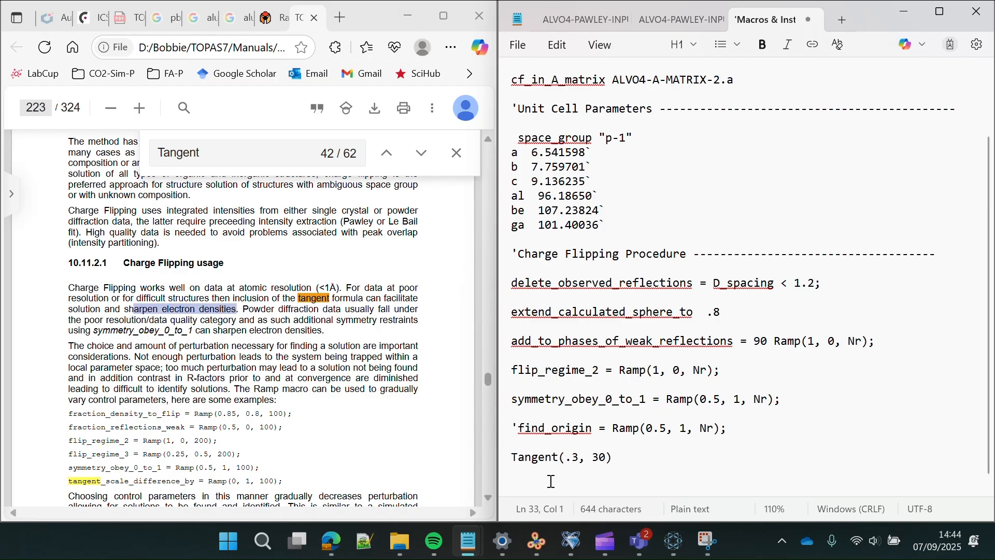
{"action": "left_click", "coordinate": [625, 464]}
{"action": "key", "text": "Return"}
{"action": "key", "text": "Return"}
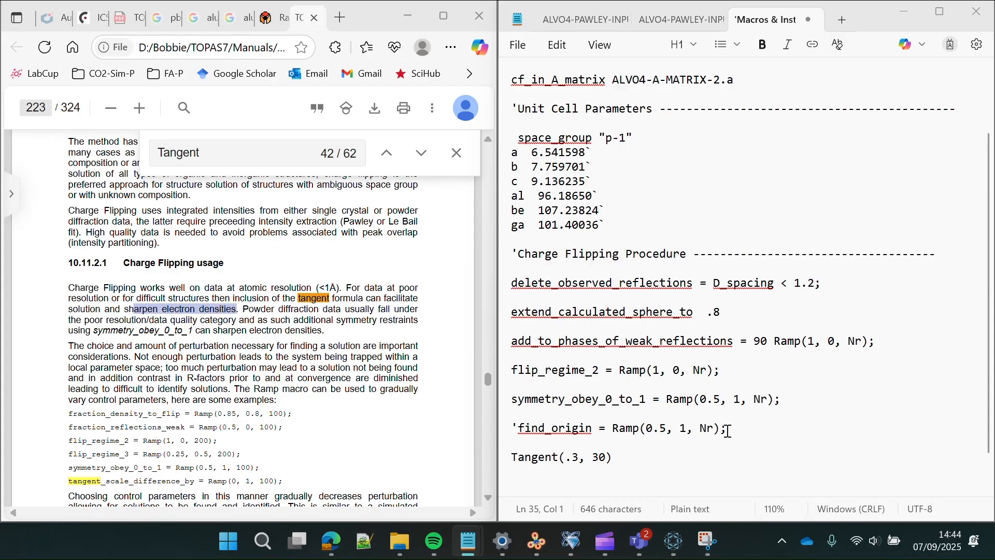
- Add a 'min_grid_spacing .2' line, changing the pasted .4 to .2
{"action": "left_click", "coordinate": [586, 482]}
{"action": "type", "text": "min_grid_spacing .4"}
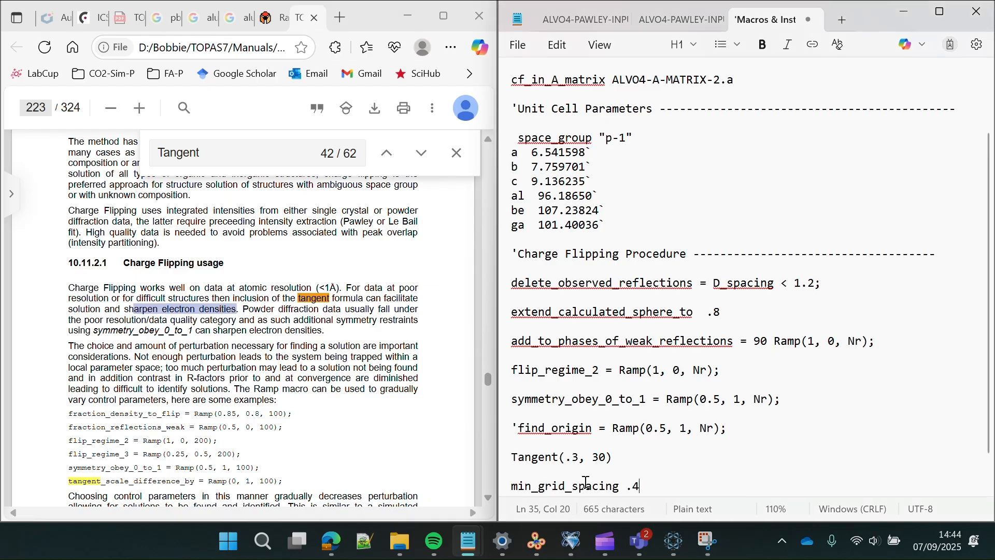
{"action": "scroll", "coordinate": [609, 466], "scroll_direction": "down", "scroll_amount": 1}
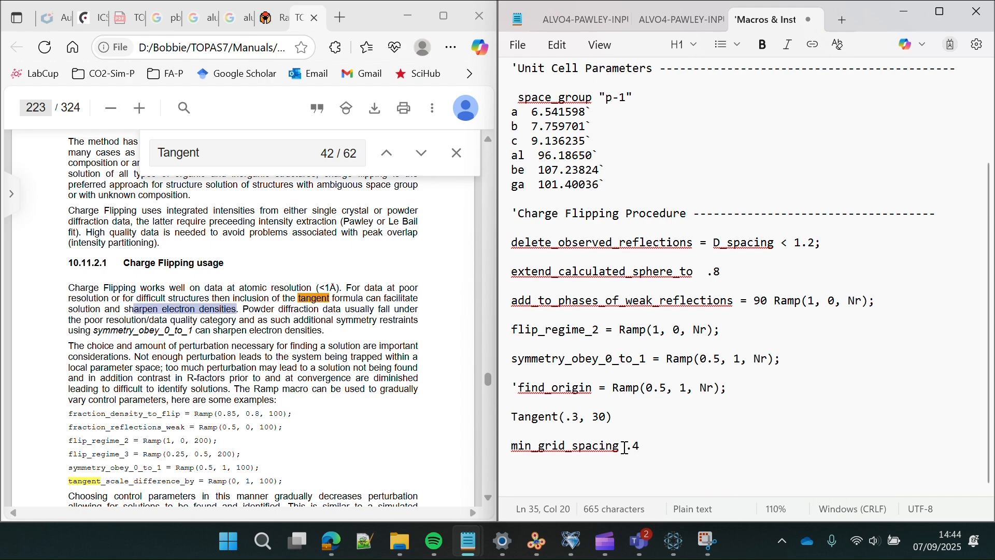
{"action": "key", "text": "BackSpace"}
{"action": "type", "text": "2"}
{"action": "key", "text": "Return"}
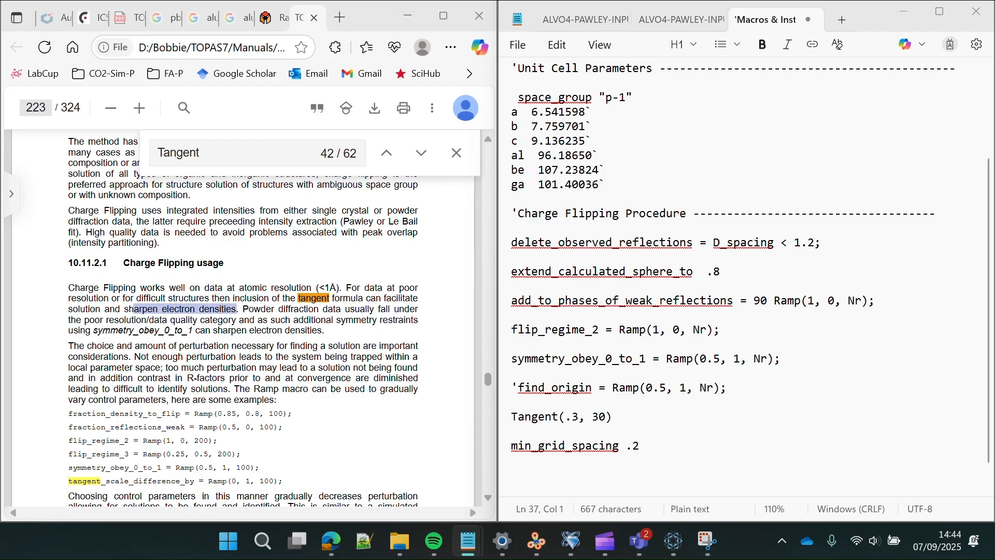
- Paste the Pick(1) block loading Al = 3 2, V = 3 2 and O = 12 2
{"action": "left_click", "coordinate": [583, 472]}
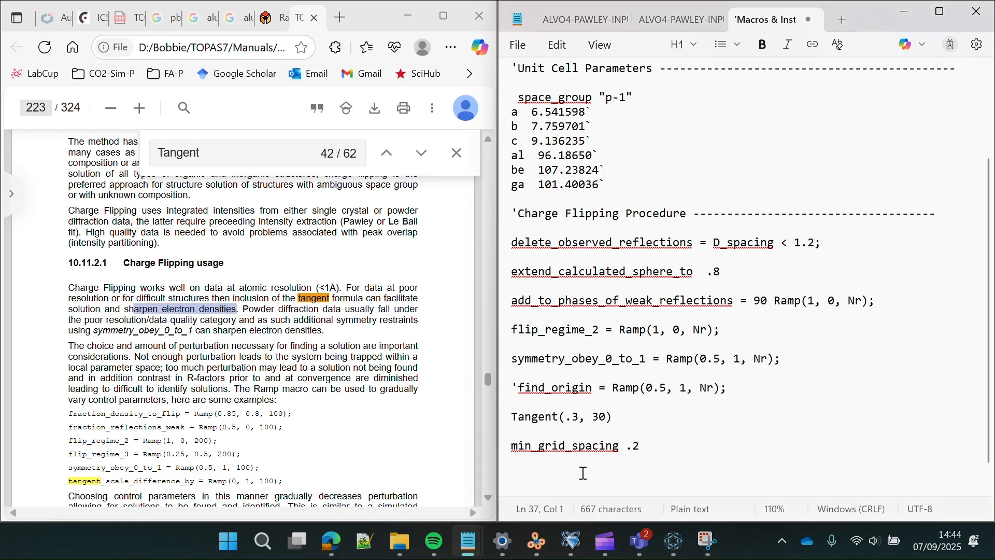
{"action": "type", "text": "Pick(1)    load f_atom_type f_atom_quantity    {       Al = 3 2;       V  = 3 2;       O  = 12 2;    }    }"}
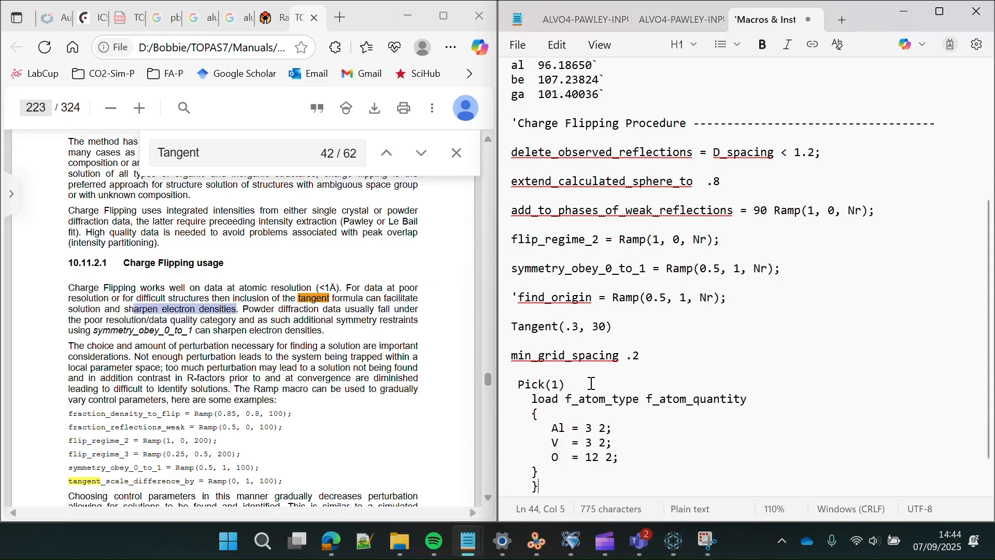
{"action": "left_click", "coordinate": [635, 461]}
{"action": "left_click_drag", "start_coordinate": [634, 461], "coordinate": [511, 428]}
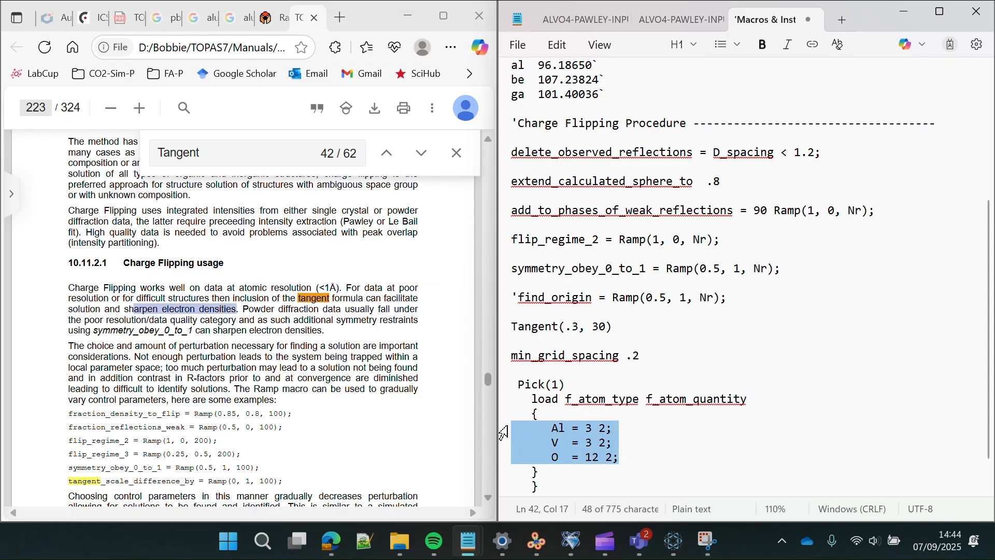
{"action": "left_click", "coordinate": [619, 445]}
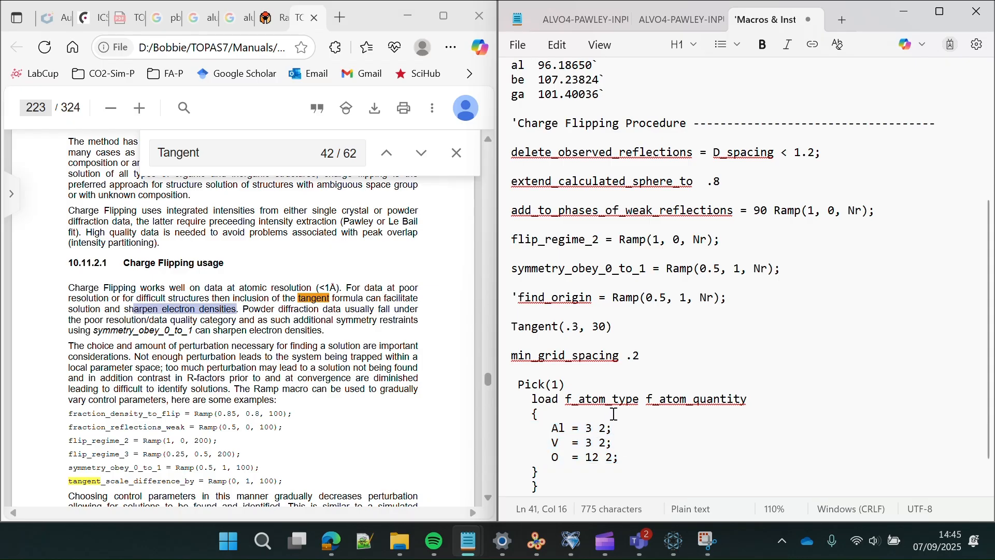
{"action": "left_click_drag", "start_coordinate": [560, 460], "coordinate": [552, 458]}
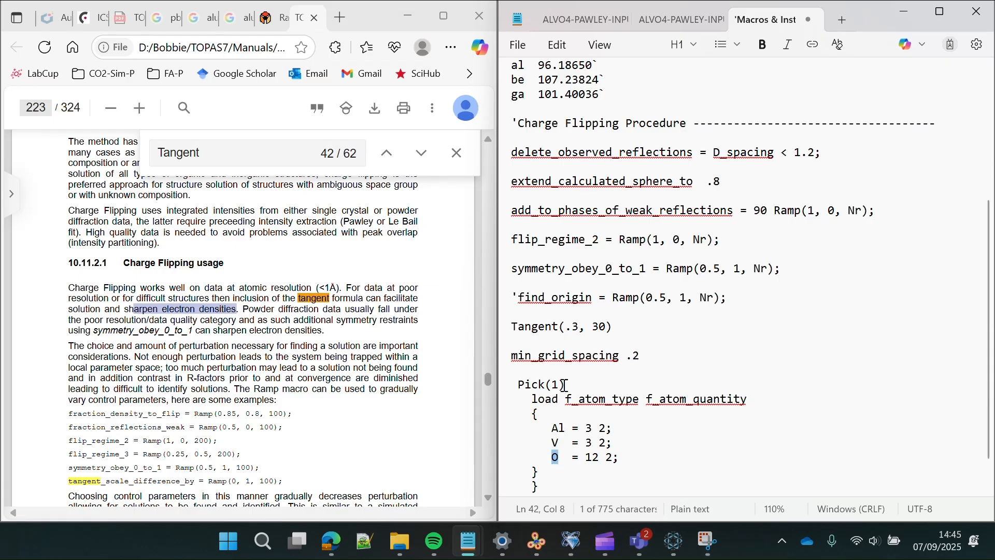
- Select the word Pick and the manual's old Tangent search term to look it up
{"action": "left_click_drag", "start_coordinate": [566, 384], "coordinate": [508, 384]}
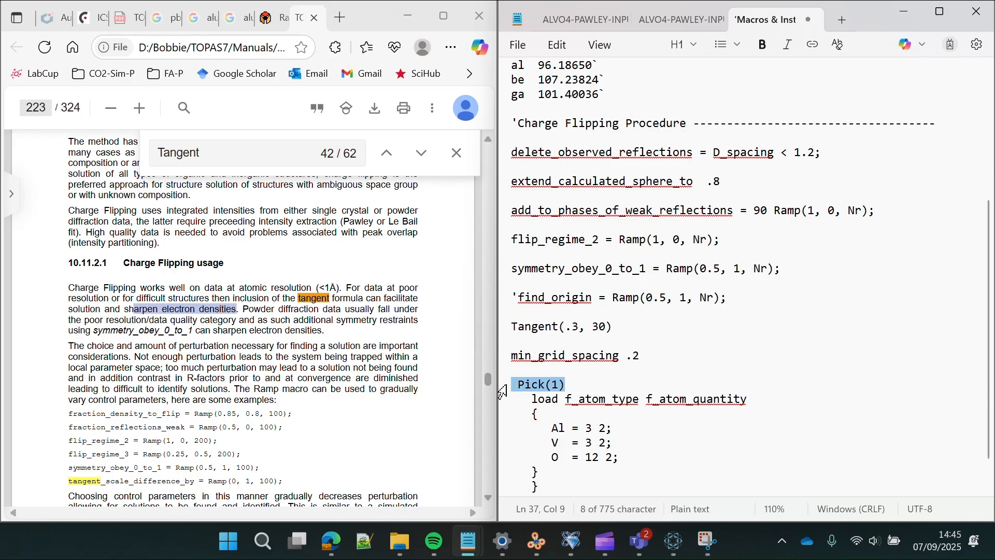
{"action": "left_click", "coordinate": [575, 383]}
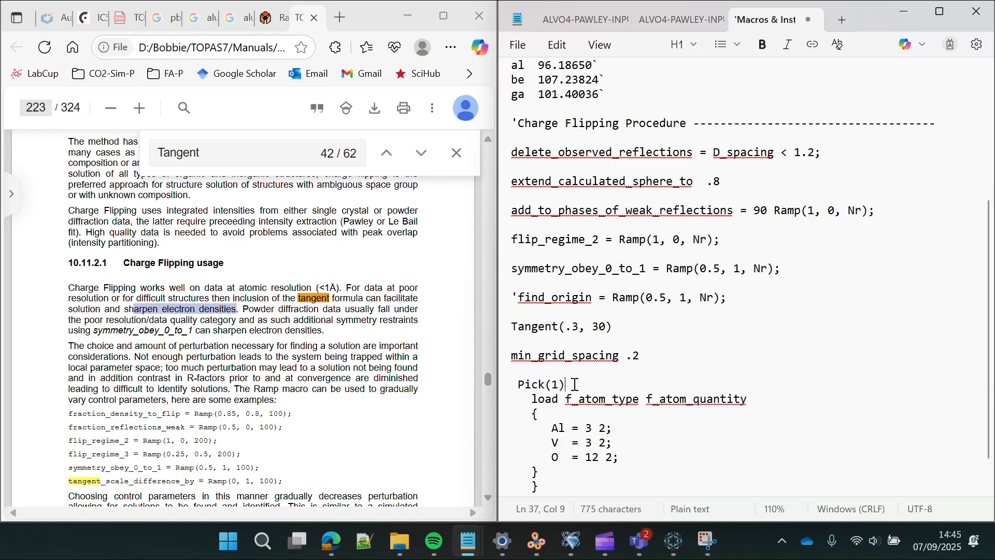
{"action": "double_click", "coordinate": [534, 384]}
{"action": "key", "text": "ctrl+c"}
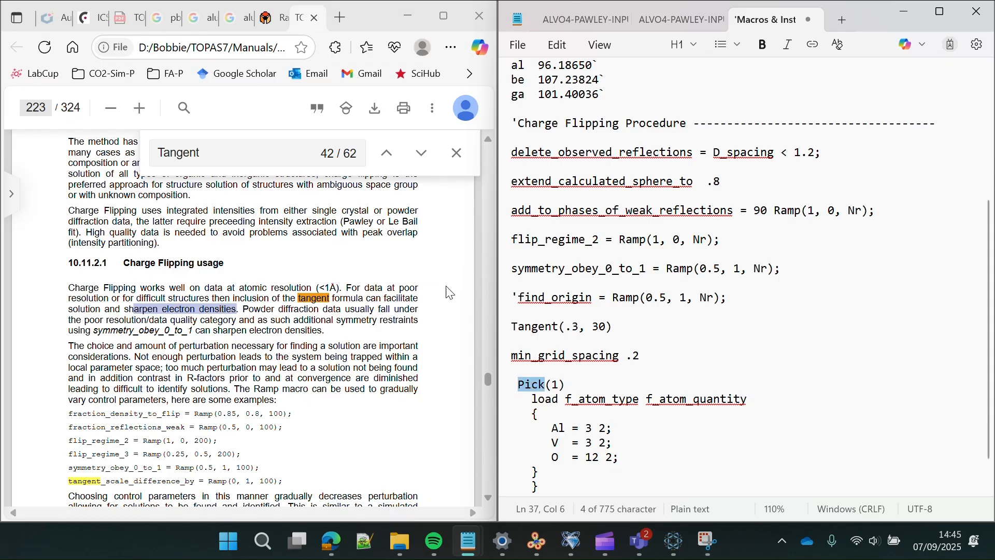
{"action": "left_click_drag", "start_coordinate": [233, 156], "coordinate": [122, 143]}
- Search the manual for Pick, landing on the pick_atoms passage on page 224
{"action": "key", "text": "ctrl+v"}
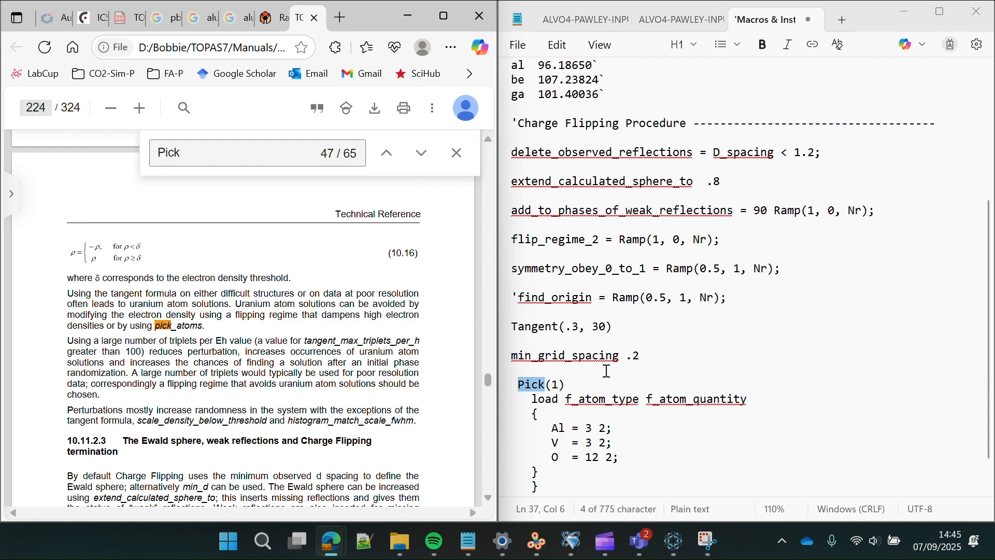
{"action": "left_click", "coordinate": [555, 385]}
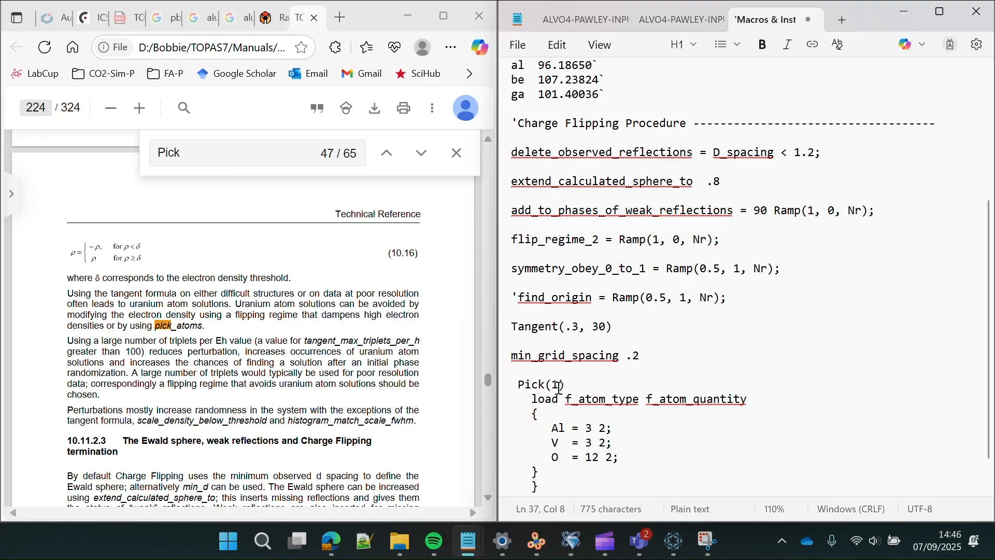
- Add a new line after the Pick(1) block's closing brace at the end of the file
{"action": "scroll", "coordinate": [710, 415], "scroll_direction": "down", "scroll_amount": 1}
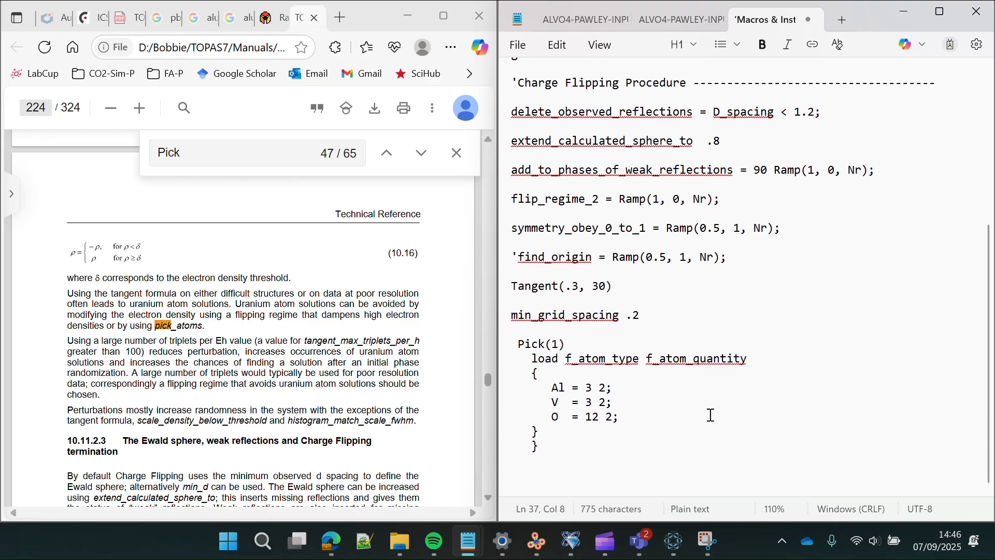
{"action": "left_click", "coordinate": [550, 449]}
{"action": "scroll", "coordinate": [753, 275], "scroll_direction": "up", "scroll_amount": 3}
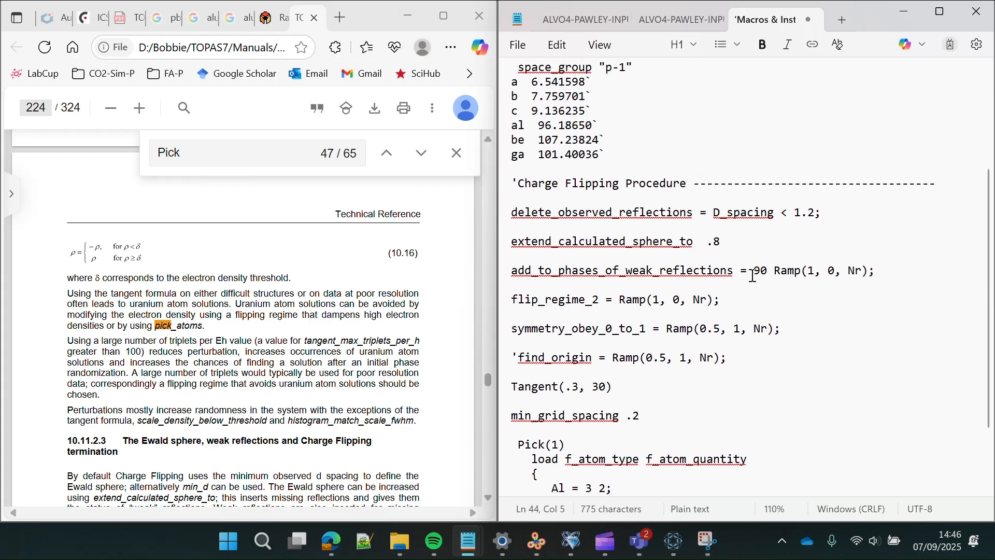
{"action": "scroll", "coordinate": [753, 276], "scroll_direction": "up", "scroll_amount": 4}
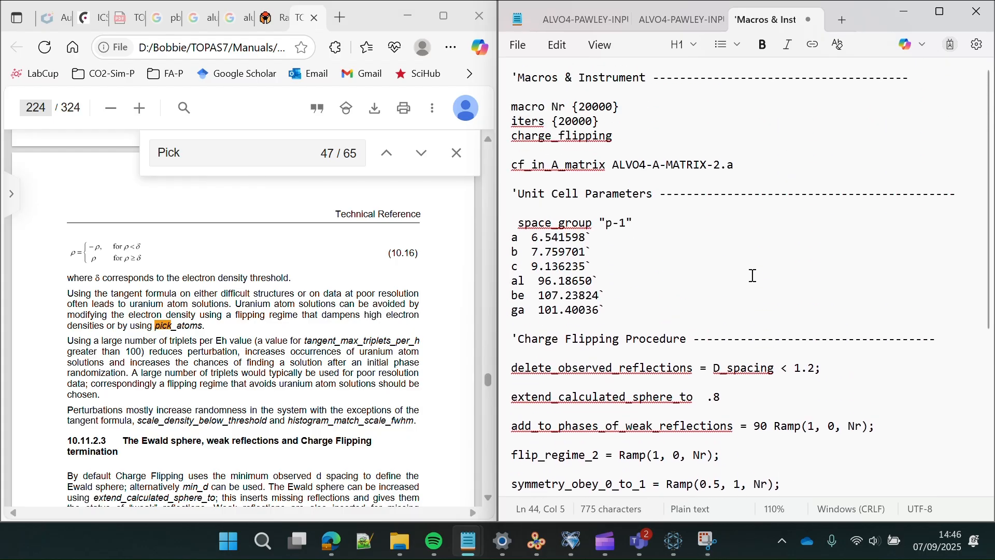
{"action": "scroll", "coordinate": [753, 275], "scroll_direction": "down", "scroll_amount": 6}
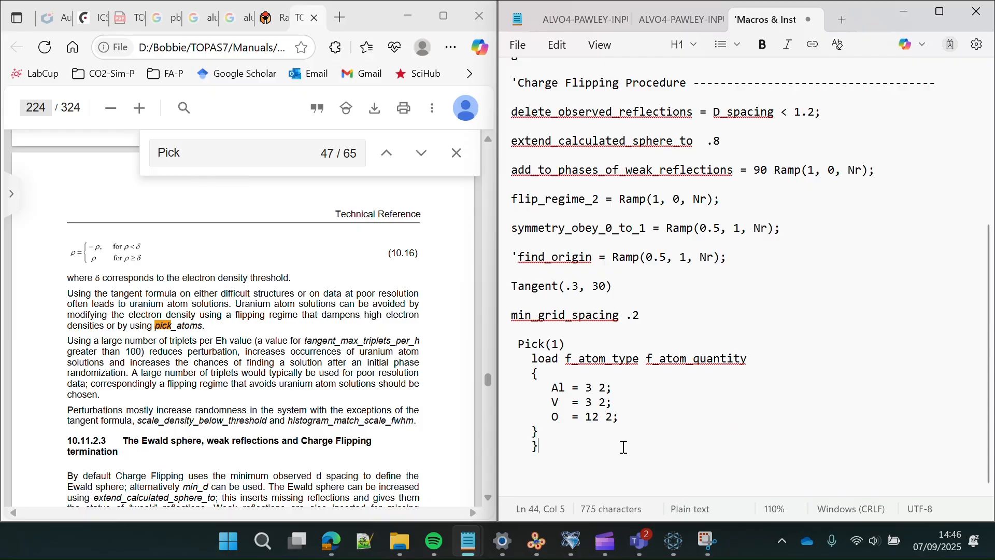
{"action": "key", "text": "Return"}
{"action": "key", "text": "Return"}
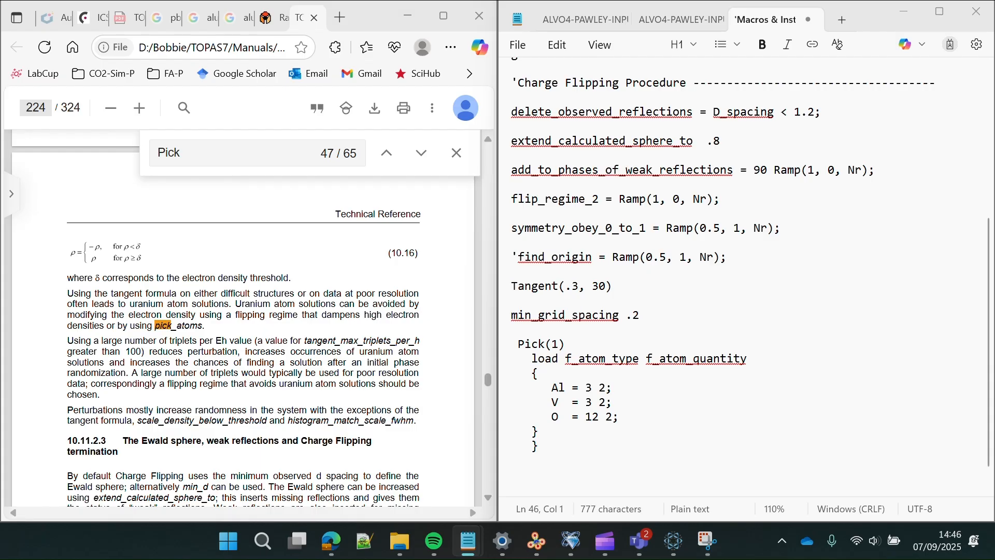
{"action": "left_click", "coordinate": [563, 441]}
{"action": "key", "text": "Return"}
{"action": "key", "text": "Return"}
{"action": "key", "text": "Return"}
{"action": "key", "text": "Return"}
{"action": "key", "text": "Return"}
{"action": "key", "text": "Return"}
{"action": "key", "text": "Return"}
{"action": "key", "text": "Return"}
{"action": "key", "text": "Return"}
{"action": "key", "text": "Return"}
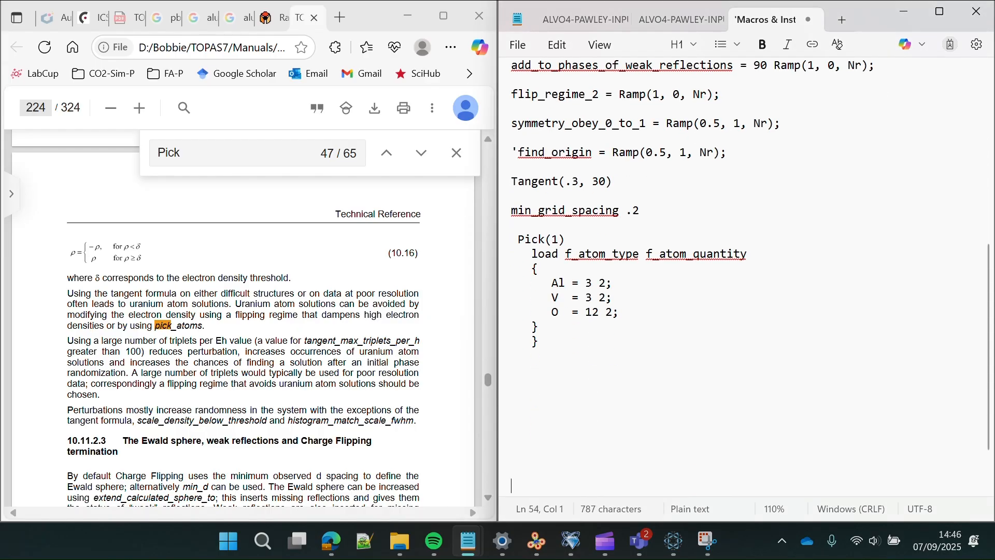
{"action": "key", "text": "ctrl+v"}
{"action": "scroll", "coordinate": [583, 399], "scroll_direction": "up", "scroll_amount": 5}
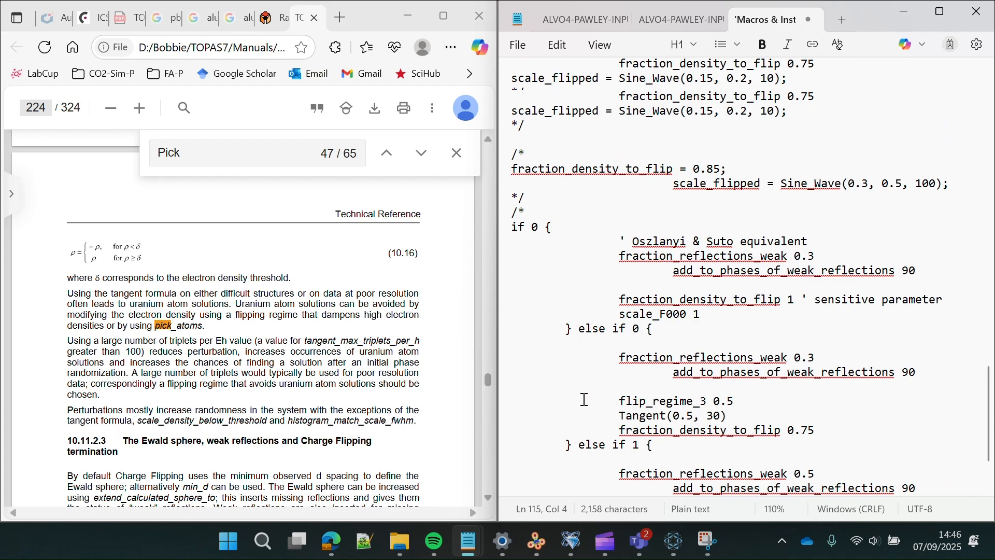
{"action": "scroll", "coordinate": [585, 399], "scroll_direction": "up", "scroll_amount": 10}
{"action": "scroll", "coordinate": [596, 383], "scroll_direction": "down", "scroll_amount": 6}
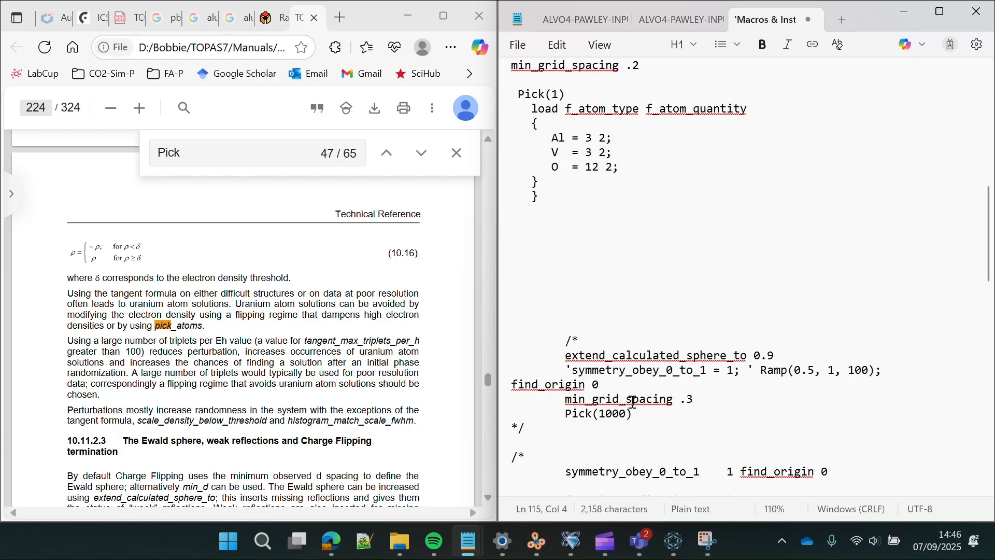
{"action": "scroll", "coordinate": [655, 407], "scroll_direction": "down", "scroll_amount": 3}
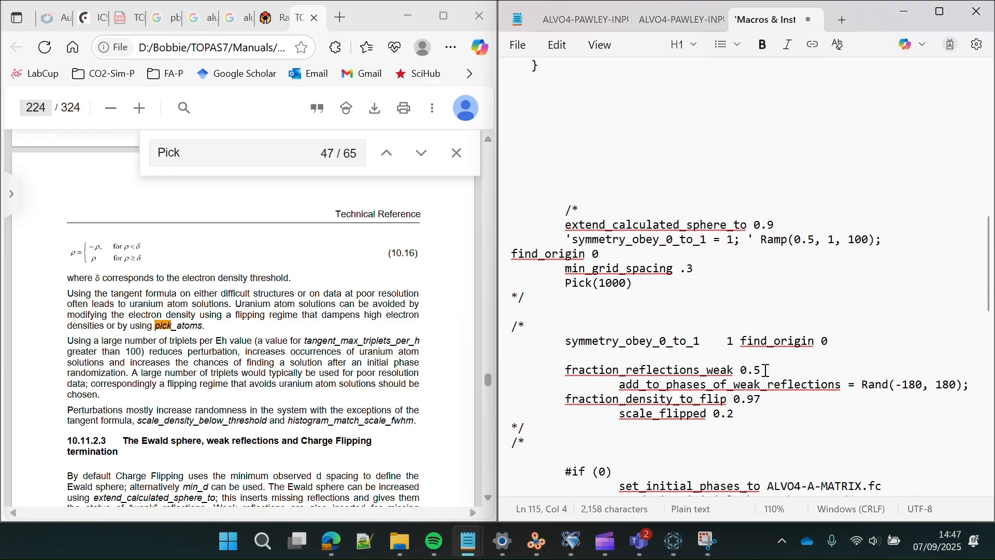
{"action": "scroll", "coordinate": [765, 370], "scroll_direction": "down", "scroll_amount": 2}
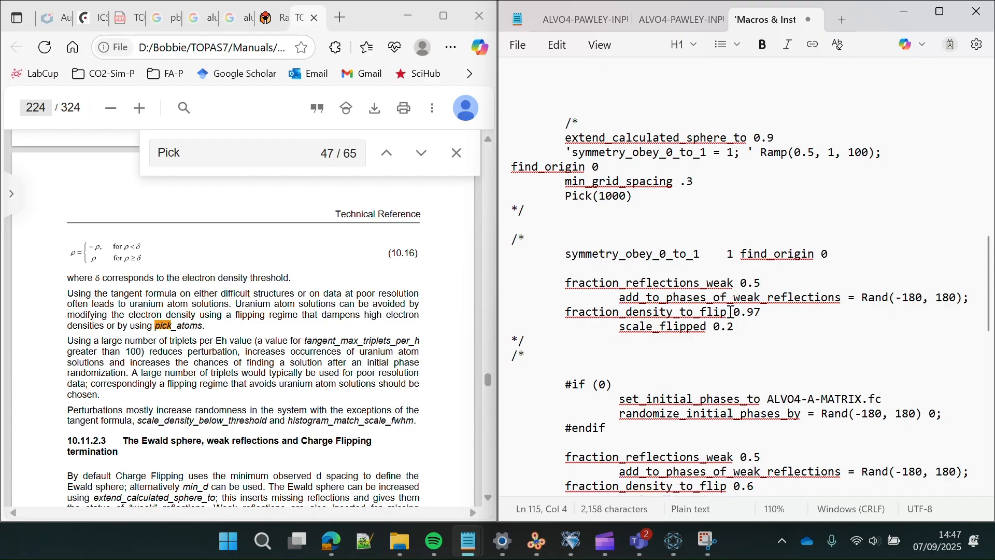
{"action": "left_click_drag", "start_coordinate": [731, 311], "coordinate": [549, 313]}
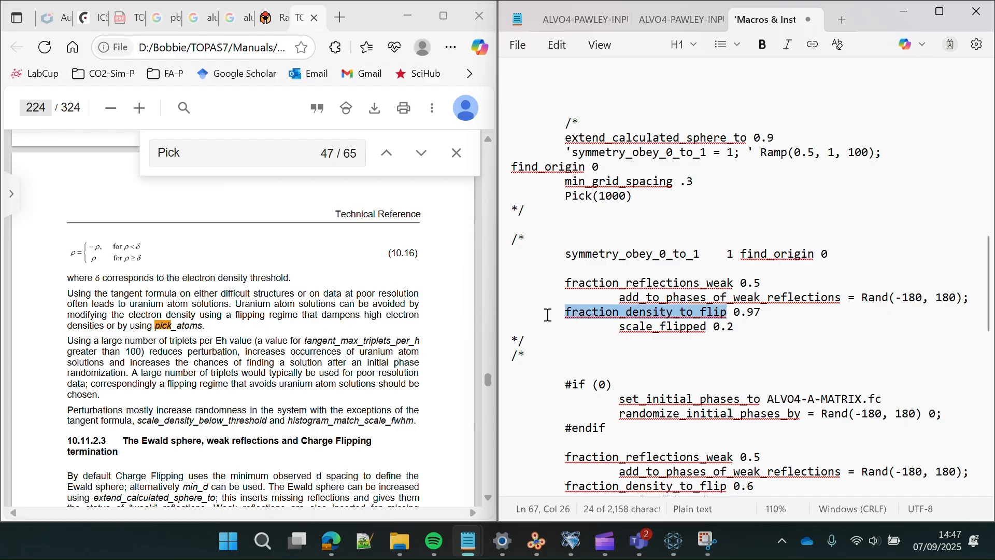
{"action": "left_click", "coordinate": [761, 312]}
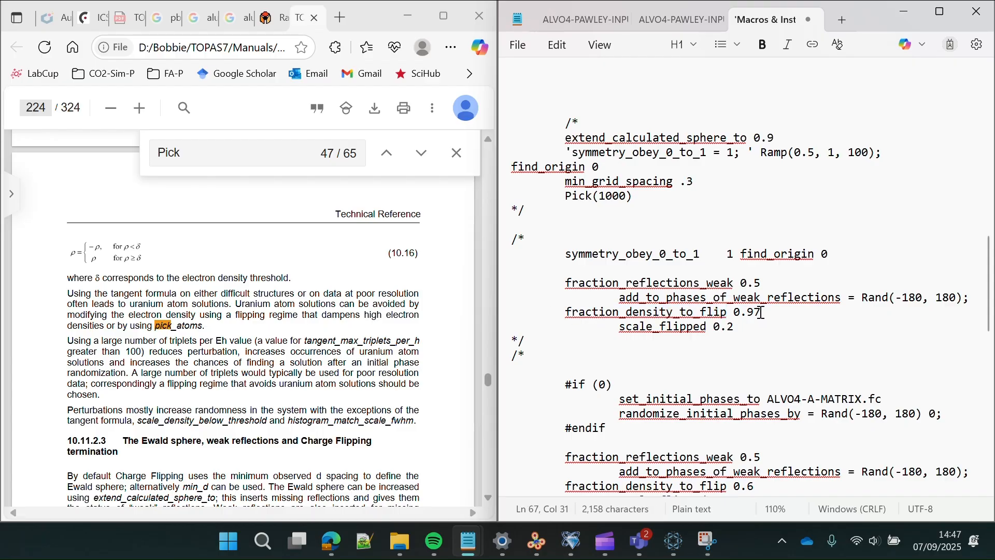
{"action": "left_click_drag", "start_coordinate": [761, 312], "coordinate": [734, 313]}
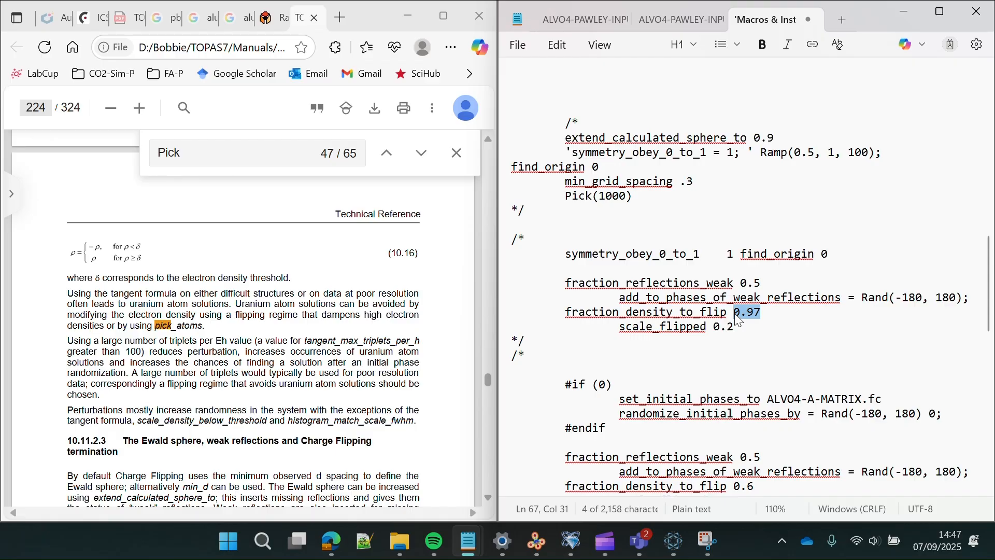
{"action": "scroll", "coordinate": [738, 320], "scroll_direction": "down", "scroll_amount": 2}
{"action": "scroll", "coordinate": [738, 320], "scroll_direction": "down", "scroll_amount": 1}
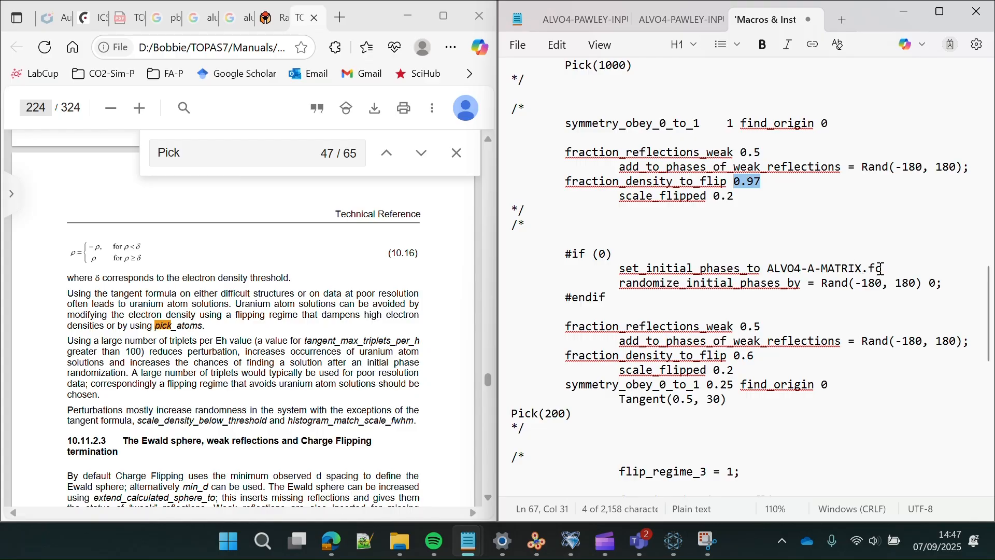
{"action": "left_click_drag", "start_coordinate": [881, 269], "coordinate": [716, 260]}
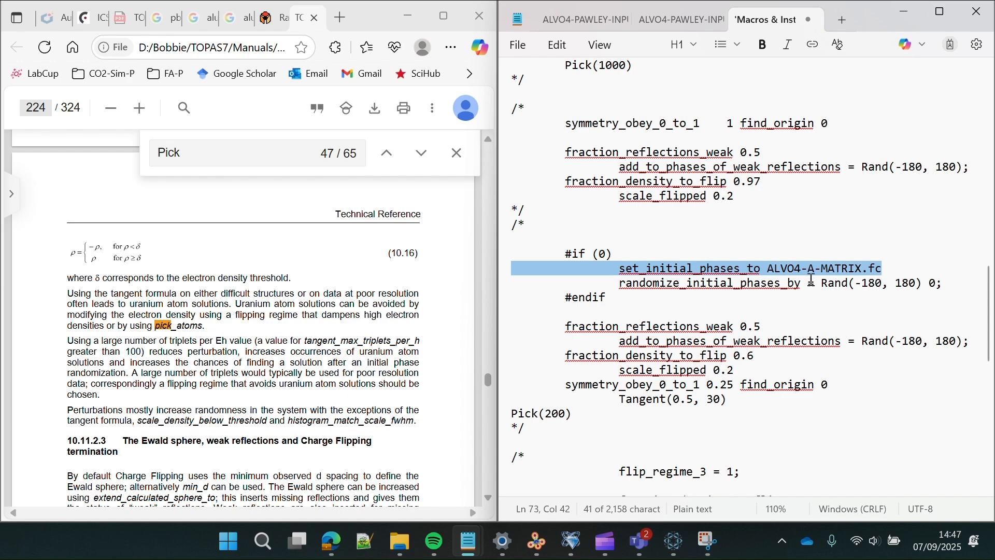
{"action": "left_click", "coordinate": [883, 269]}
{"action": "left_click_drag", "start_coordinate": [885, 269], "coordinate": [767, 269]}
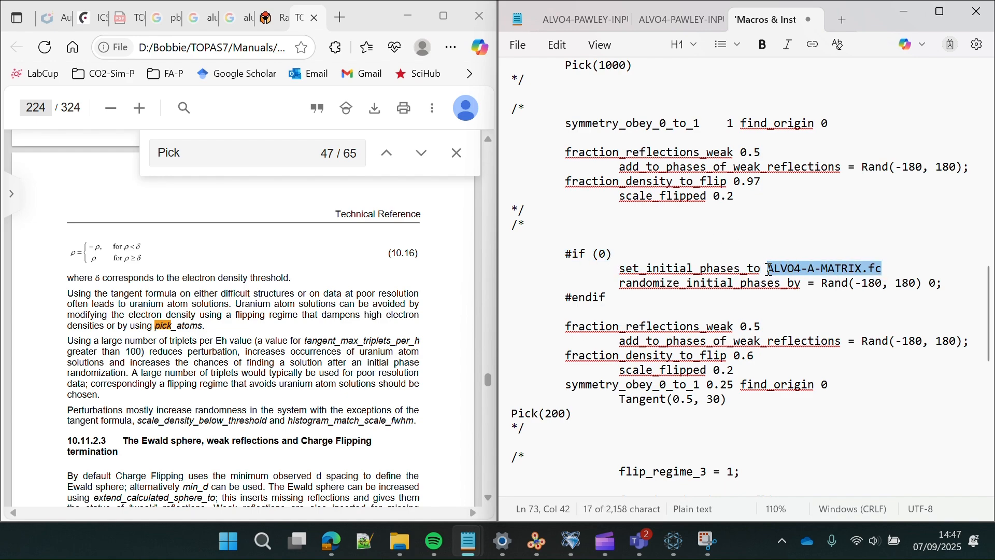
{"action": "left_click", "coordinate": [881, 268]}
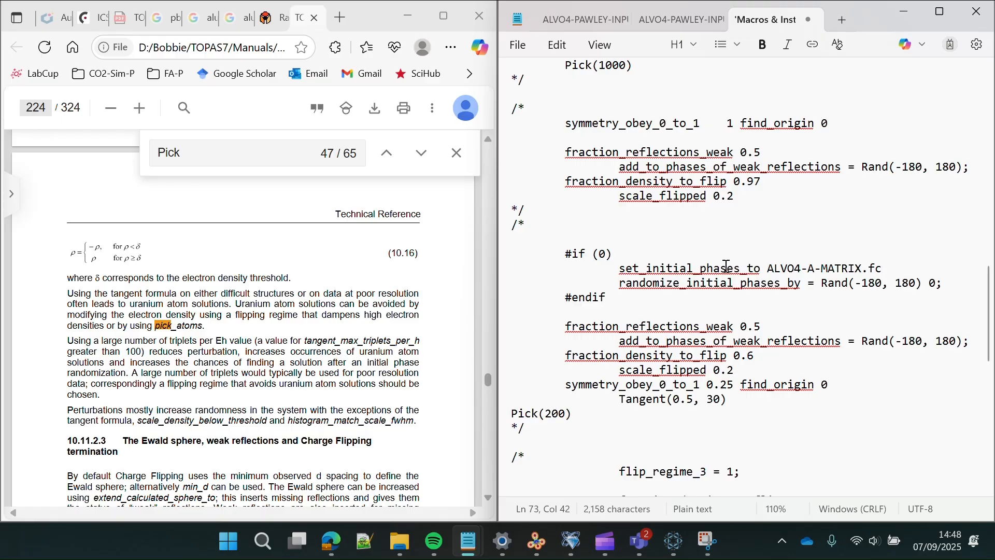
{"action": "left_click_drag", "start_coordinate": [885, 269], "coordinate": [768, 268]}
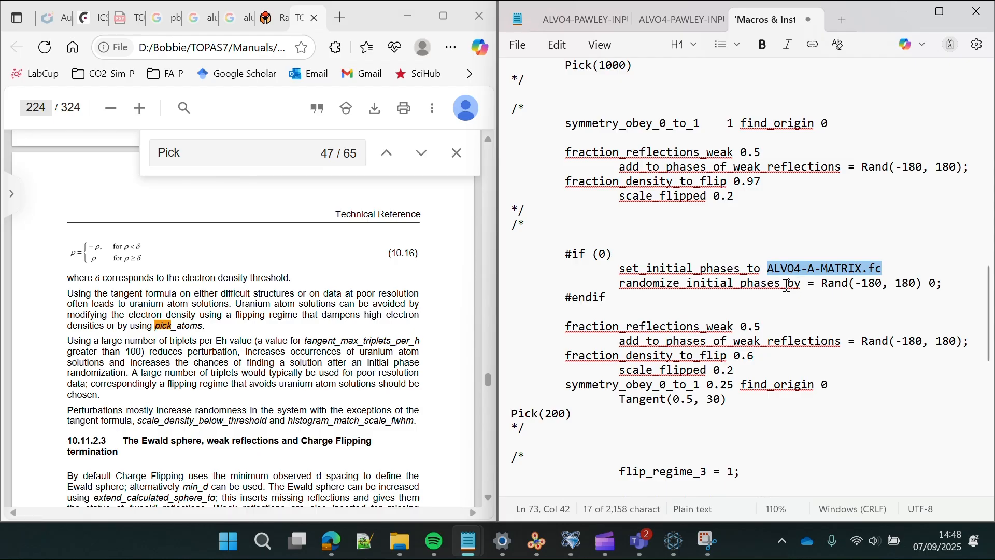
{"action": "scroll", "coordinate": [787, 286], "scroll_direction": "down", "scroll_amount": 4}
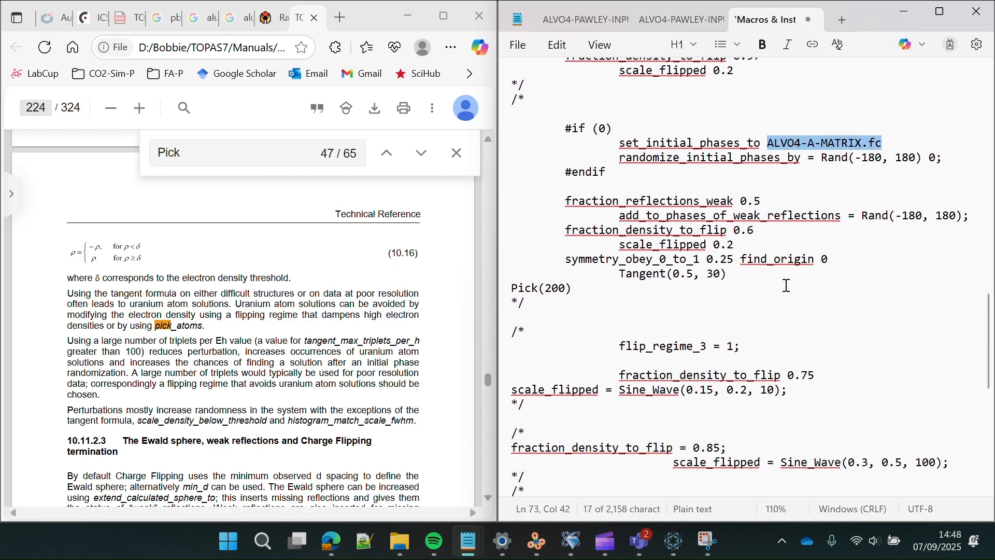
{"action": "left_click_drag", "start_coordinate": [789, 343], "coordinate": [616, 344]}
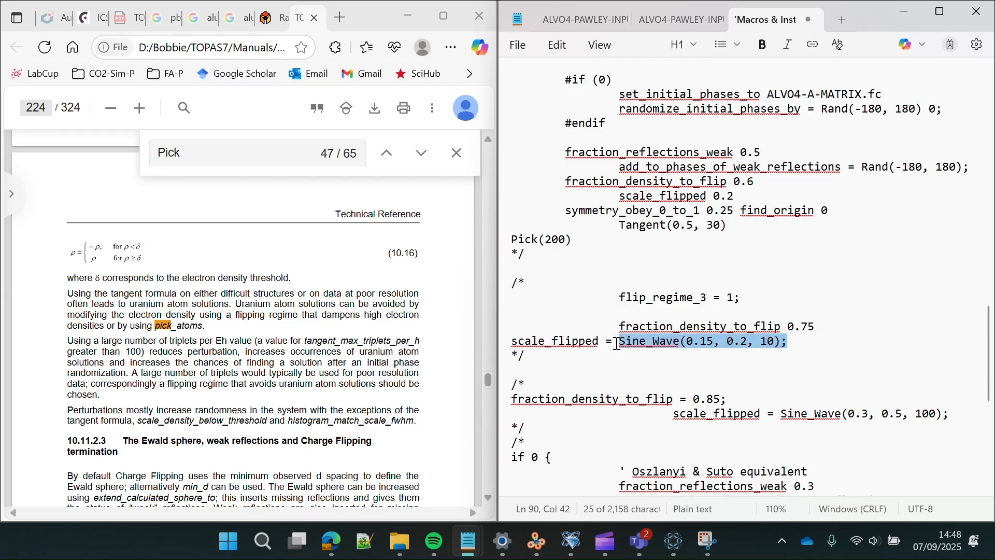
{"action": "left_click_drag", "start_coordinate": [816, 327], "coordinate": [618, 327]}
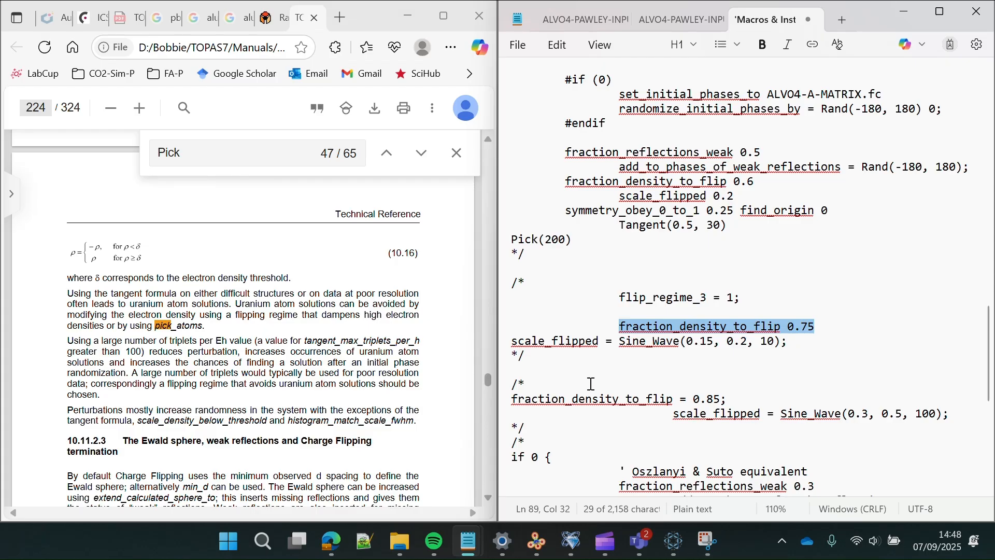
{"action": "scroll", "coordinate": [591, 384], "scroll_direction": "down", "scroll_amount": 2}
{"action": "scroll", "coordinate": [592, 383], "scroll_direction": "down", "scroll_amount": 2}
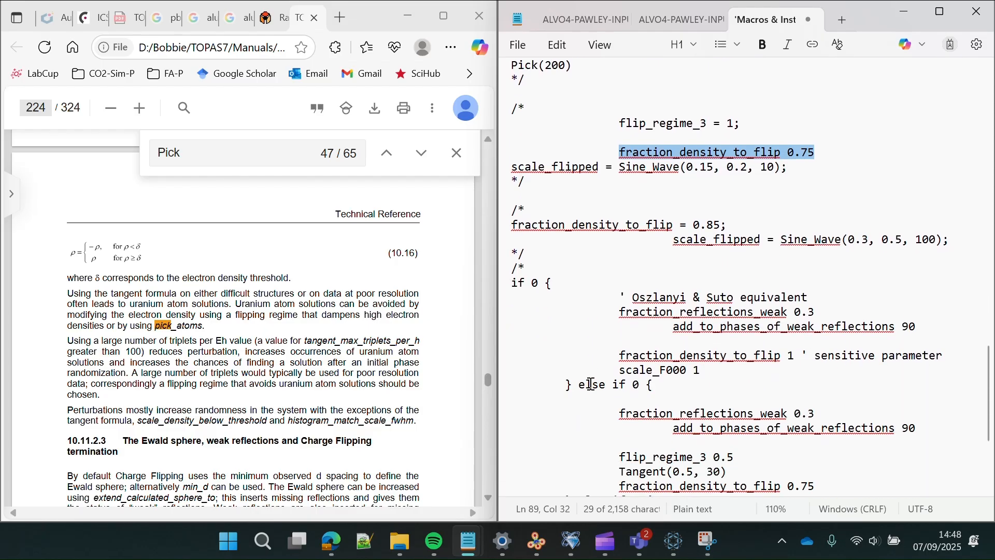
{"action": "scroll", "coordinate": [591, 383], "scroll_direction": "down", "scroll_amount": 2}
{"action": "scroll", "coordinate": [591, 383], "scroll_direction": "down", "scroll_amount": 2}
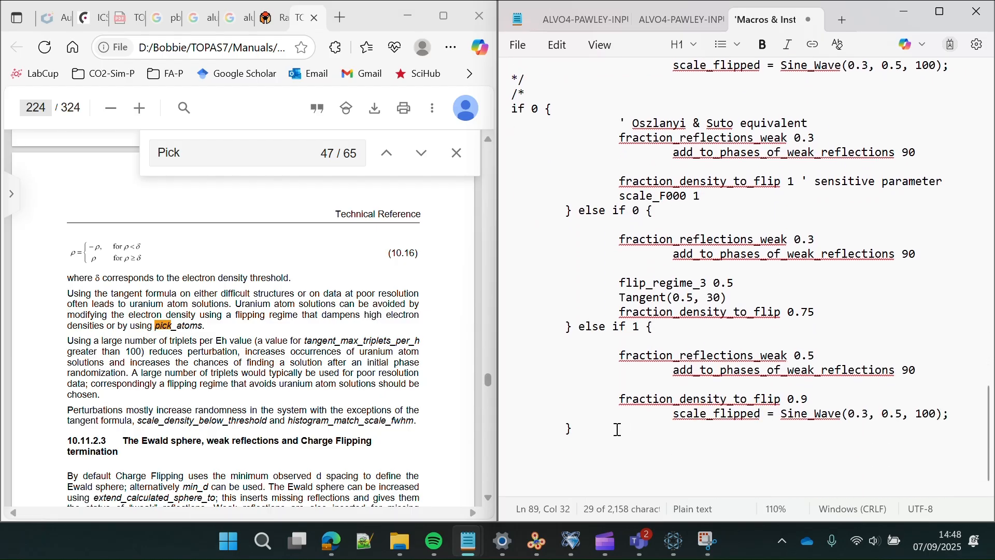
{"action": "scroll", "coordinate": [617, 430], "scroll_direction": "down", "scroll_amount": 1}
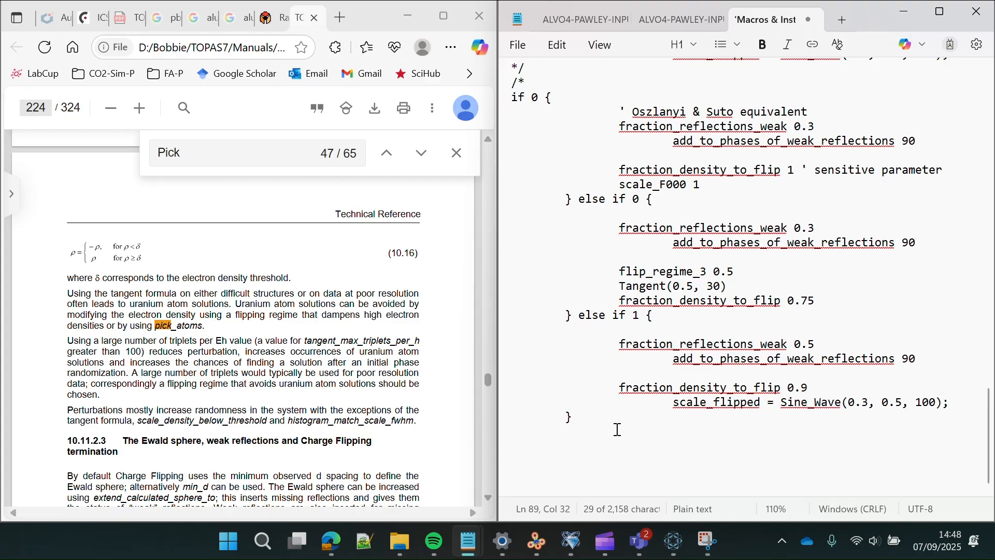
{"action": "left_click_drag", "start_coordinate": [586, 418], "coordinate": [501, 255]}
- Delete the commented-out option blocks and trailing blank lines from the input file, with TOPAS visible beside it
{"action": "key", "text": "Delete"}
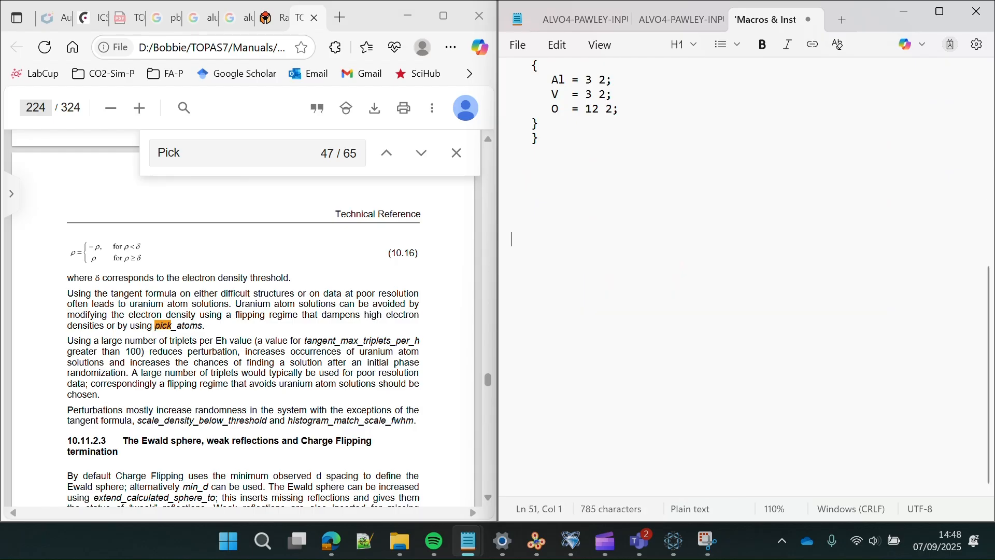
{"action": "key", "text": "BackSpace"}
{"action": "key", "text": "BackSpace"}
{"action": "key", "text": "BackSpace"}
{"action": "scroll", "coordinate": [673, 284], "scroll_direction": "up", "scroll_amount": 10}
{"action": "scroll", "coordinate": [673, 284], "scroll_direction": "up", "scroll_amount": 1}
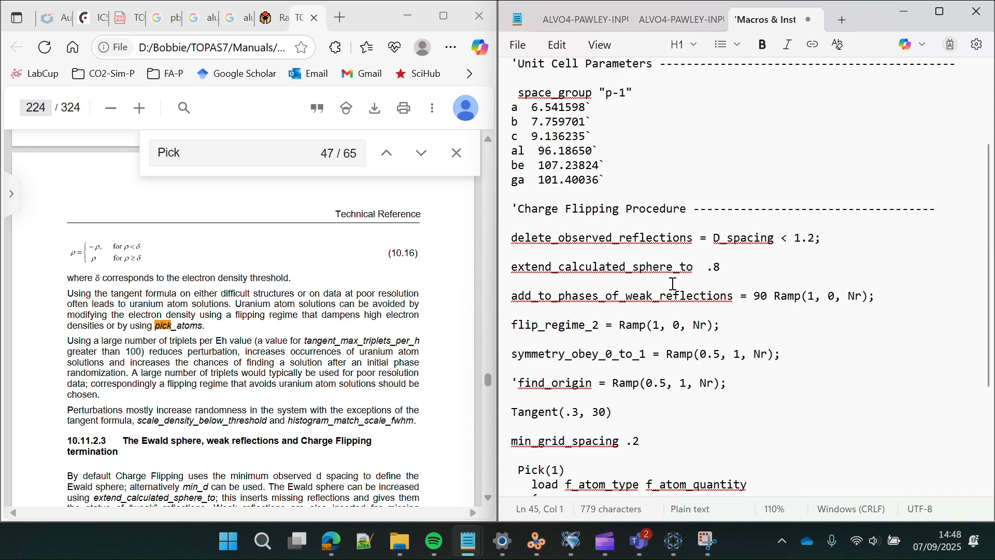
{"action": "left_click", "coordinate": [411, 26]}
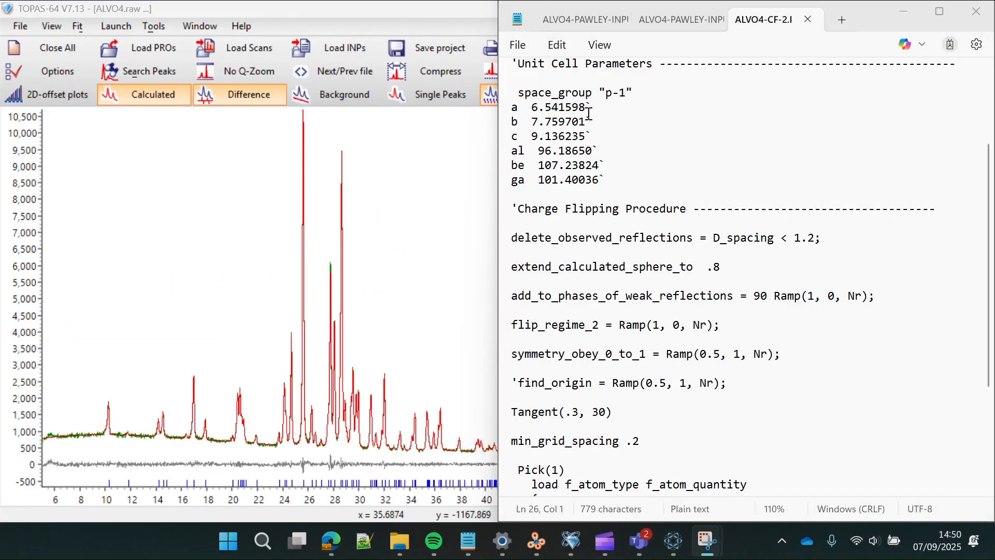
{"action": "scroll", "coordinate": [589, 114], "scroll_direction": "up", "scroll_amount": 3}
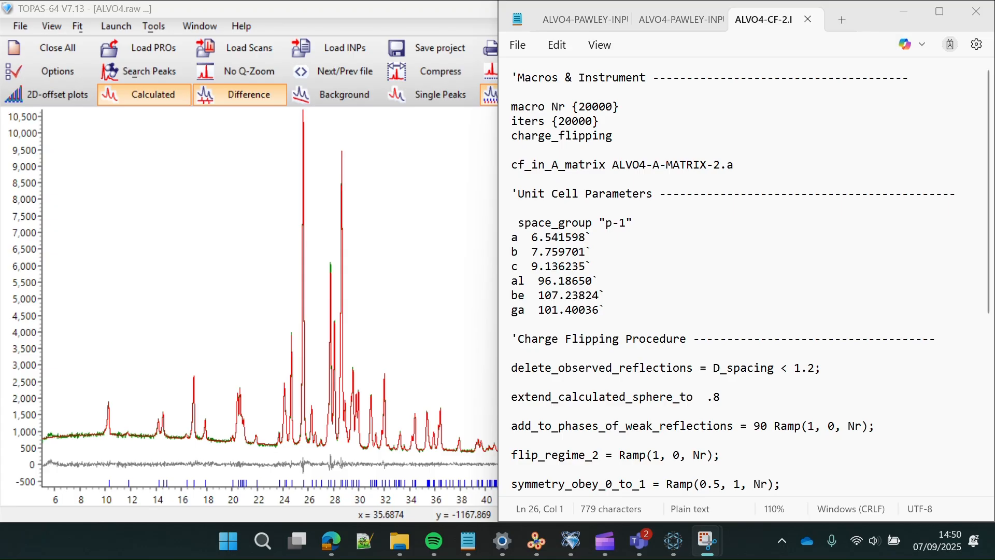
- Remove the braces around 20000 so the iteration line reads iters 20000
{"action": "left_click", "coordinate": [585, 106]}
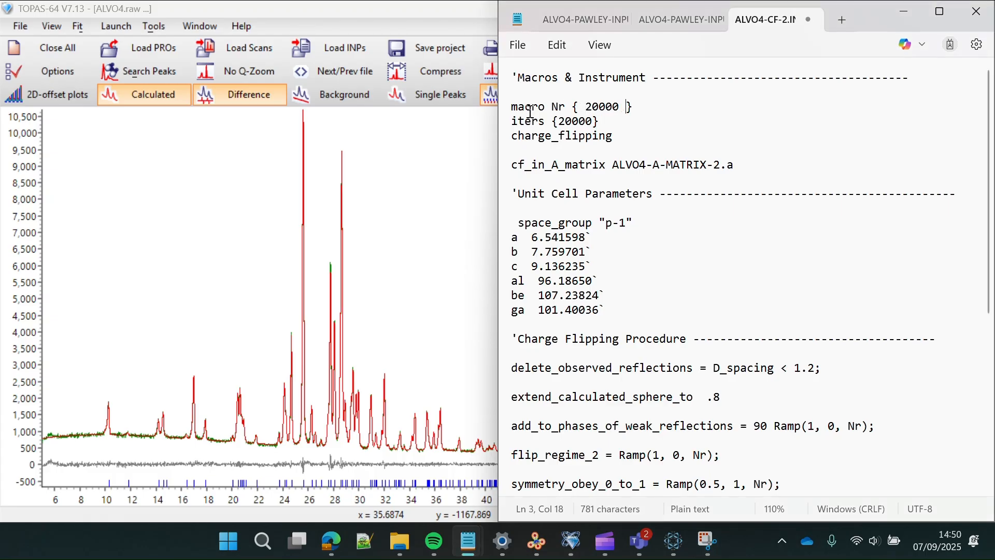
{"action": "left_click", "coordinate": [560, 122]}
{"action": "key", "text": "BackSpace"}
{"action": "key", "text": "Right"}
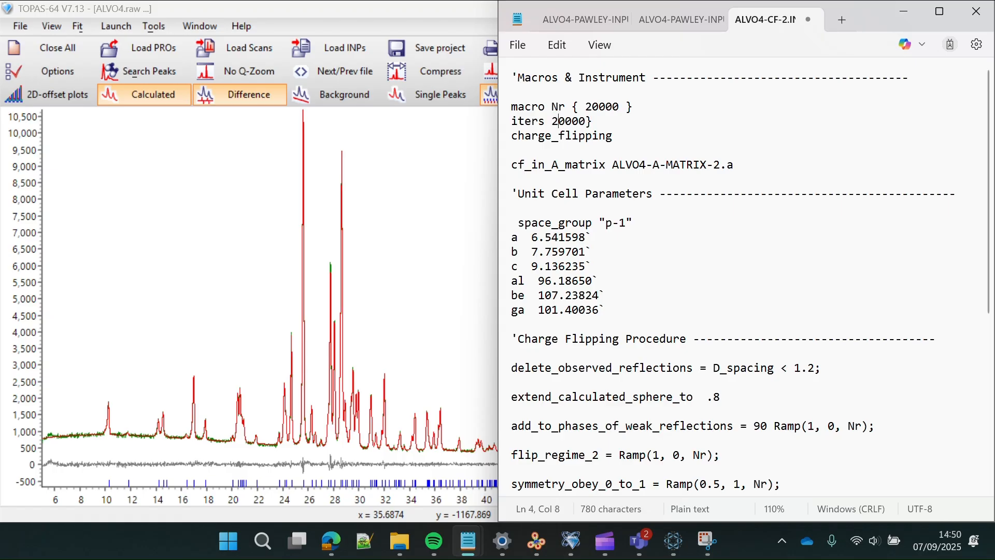
{"action": "key", "text": "Delete"}
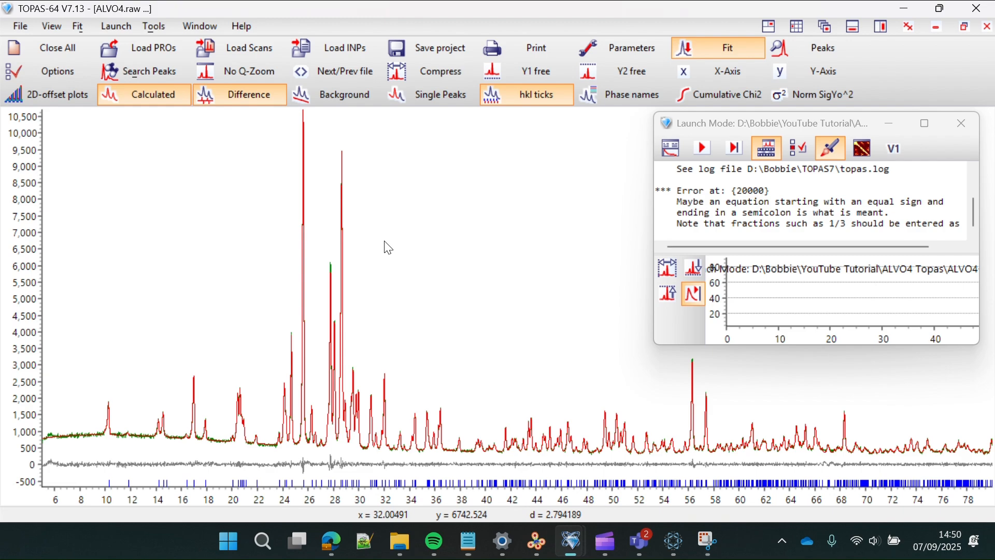
- Launch the ALVO4-CF-2 charge-flipping run from TOPAS Launch Mode
{"action": "left_click", "coordinate": [383, 241]}
{"action": "left_click", "coordinate": [699, 155]}
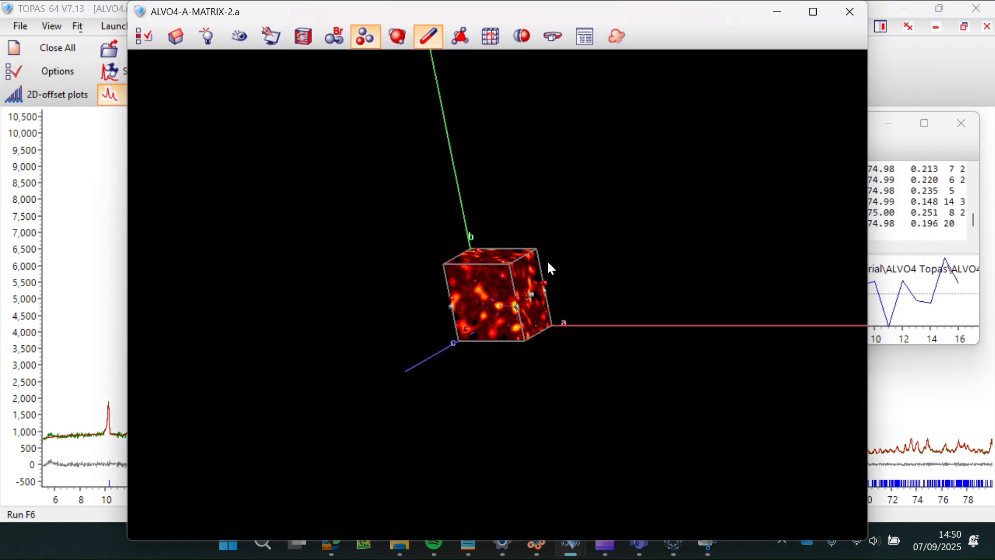
{"action": "scroll", "coordinate": [521, 276], "scroll_direction": "up", "scroll_amount": 1}
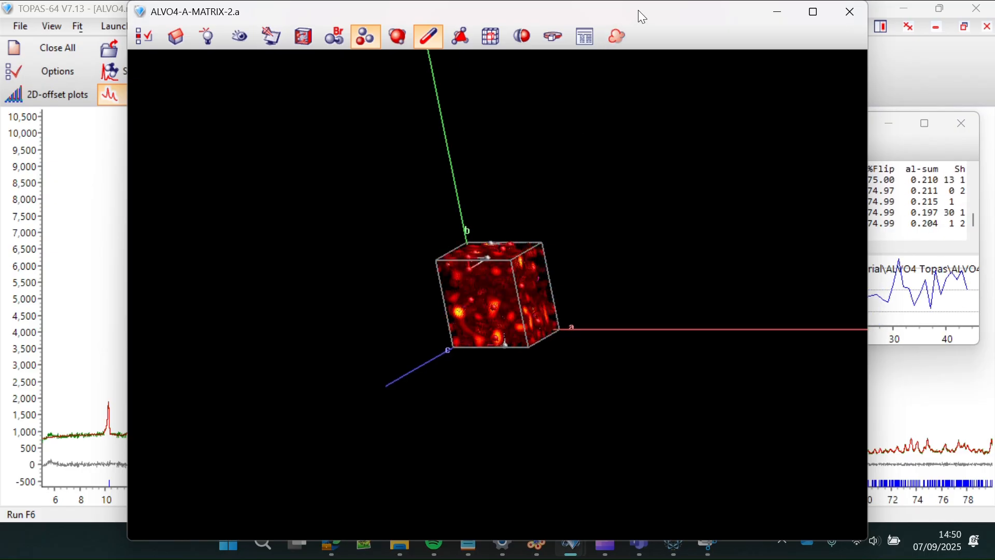
- Reposition the density viewer and run log windows, and rotate the unit cell to follow the run
{"action": "left_click_drag", "start_coordinate": [638, 11], "coordinate": [575, 27]}
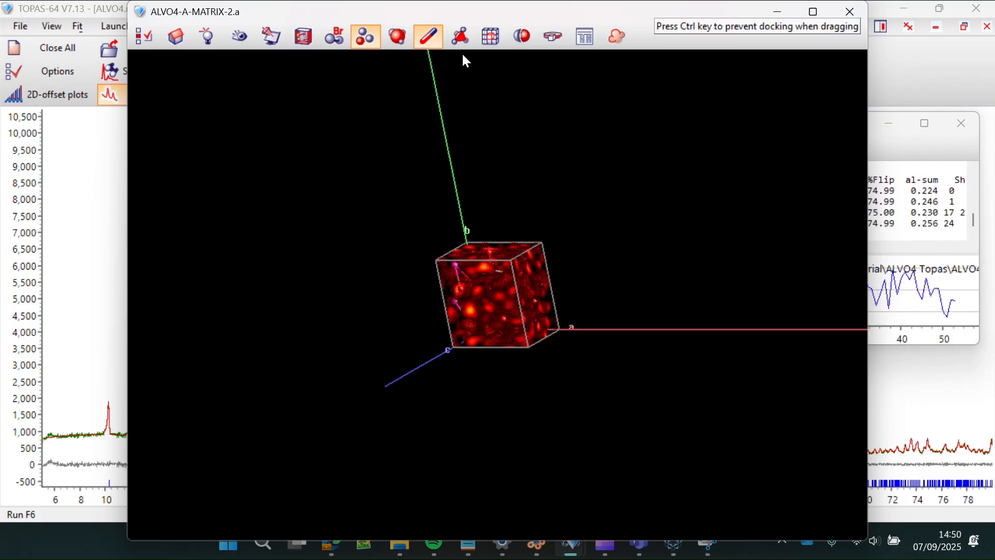
{"action": "left_click_drag", "start_coordinate": [412, 51], "coordinate": [412, 53]}
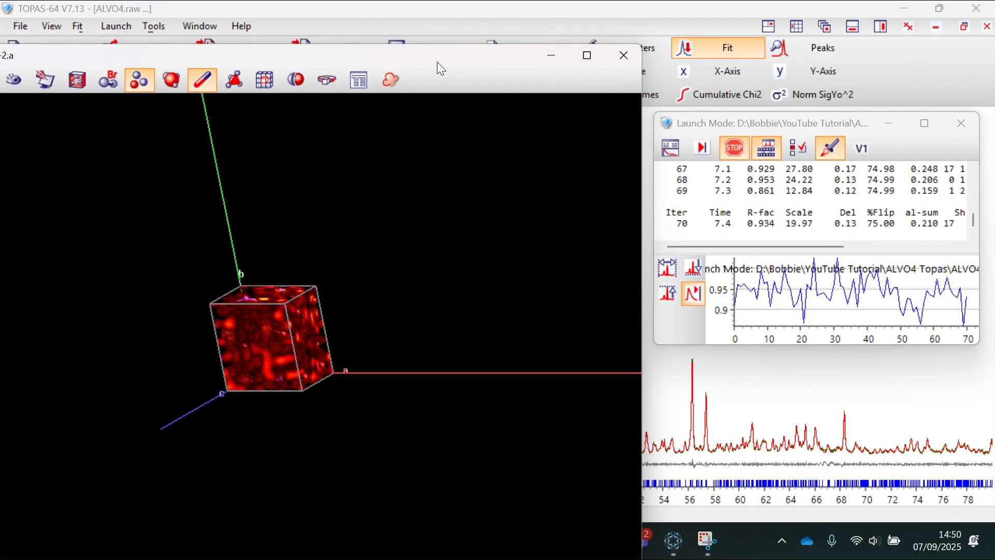
{"action": "scroll", "coordinate": [272, 316], "scroll_direction": "up", "scroll_amount": 6}
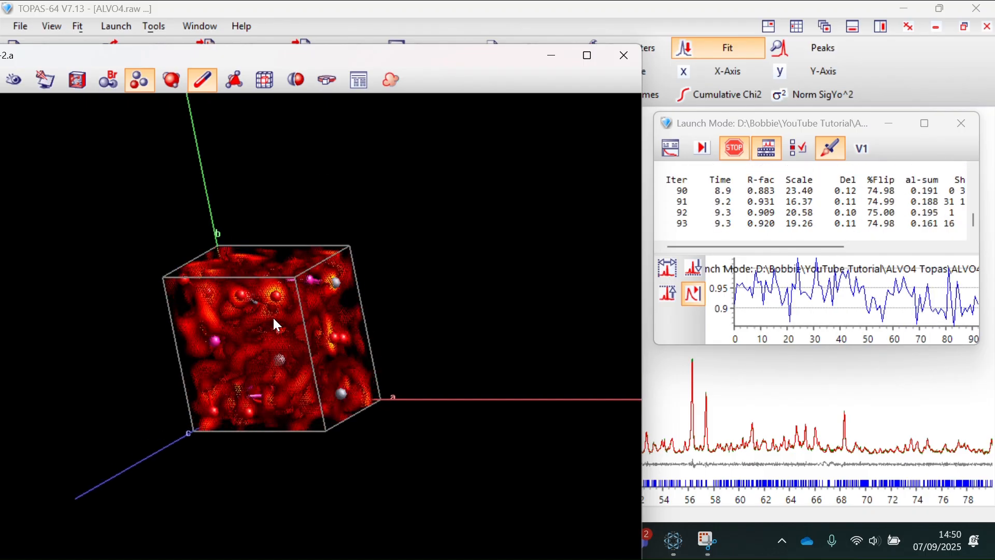
{"action": "left_click_drag", "start_coordinate": [265, 323], "coordinate": [204, 328]}
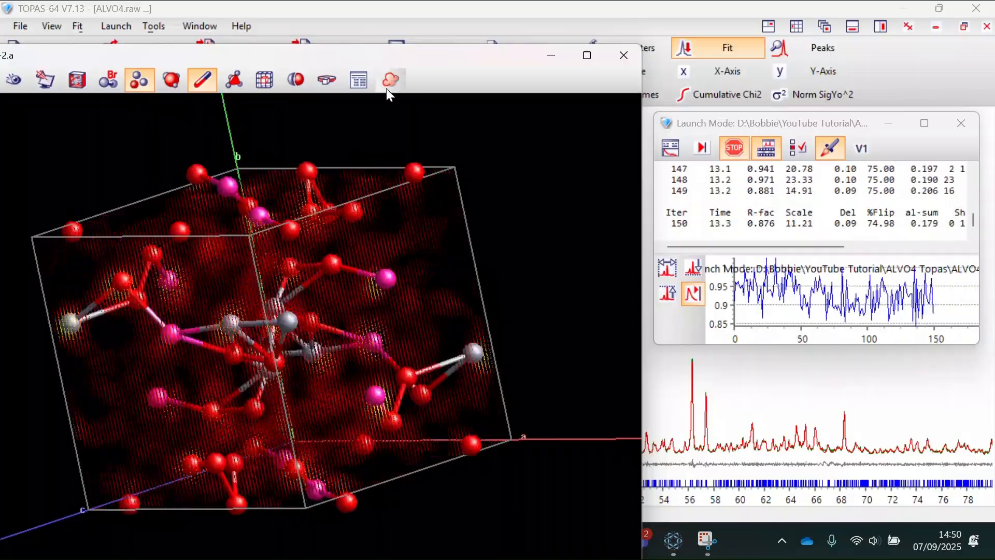
{"action": "left_click_drag", "start_coordinate": [409, 54], "coordinate": [437, 55]}
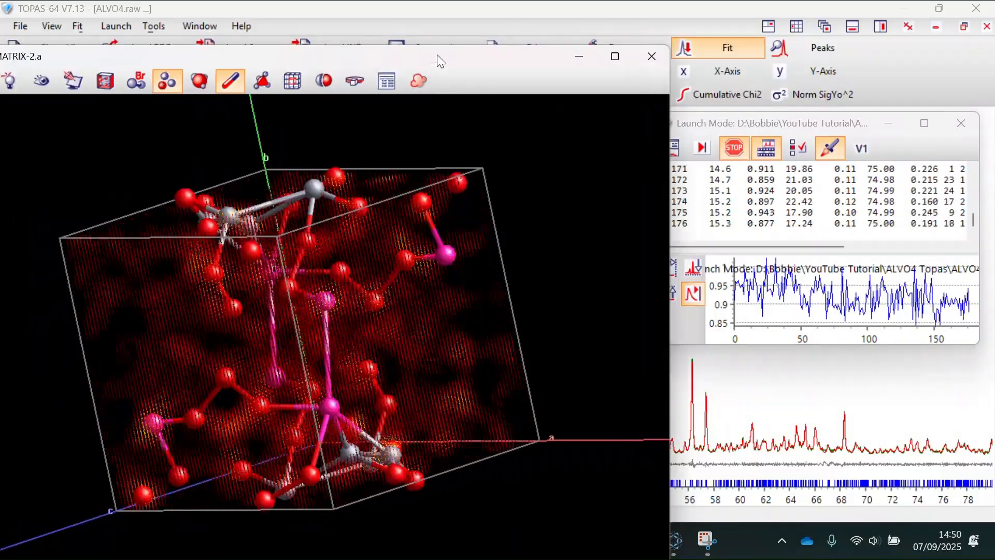
{"action": "left_click", "coordinate": [804, 121]}
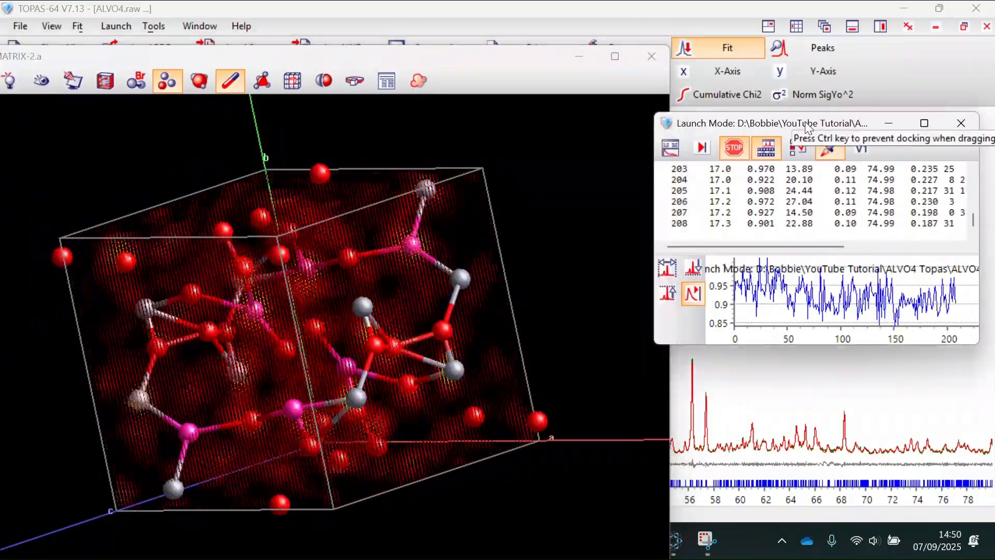
{"action": "left_click_drag", "start_coordinate": [766, 167], "coordinate": [762, 161]}
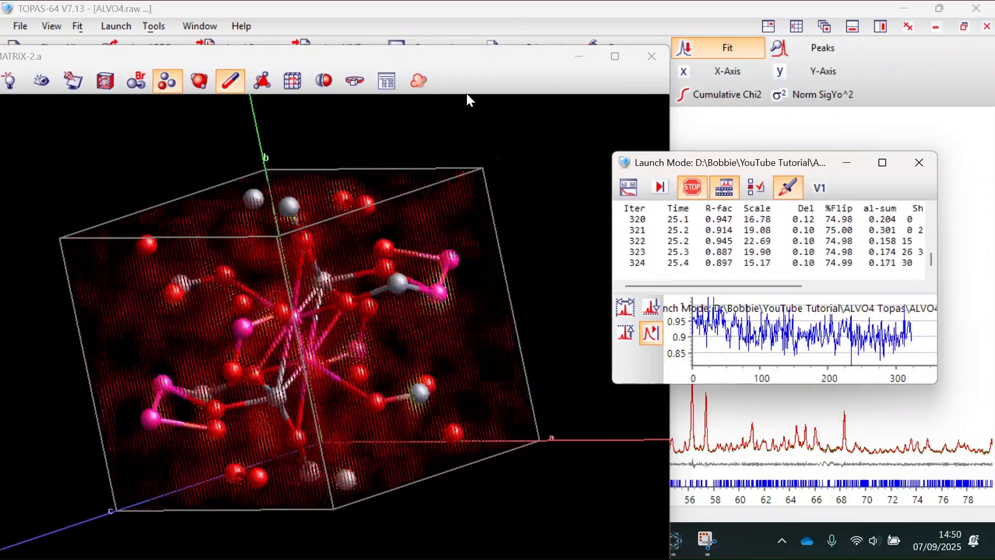
- Draw the density cloud as smoothed 2 Pt blobs, then stop the run at R-factor 0.766
{"action": "left_click", "coordinate": [417, 82]}
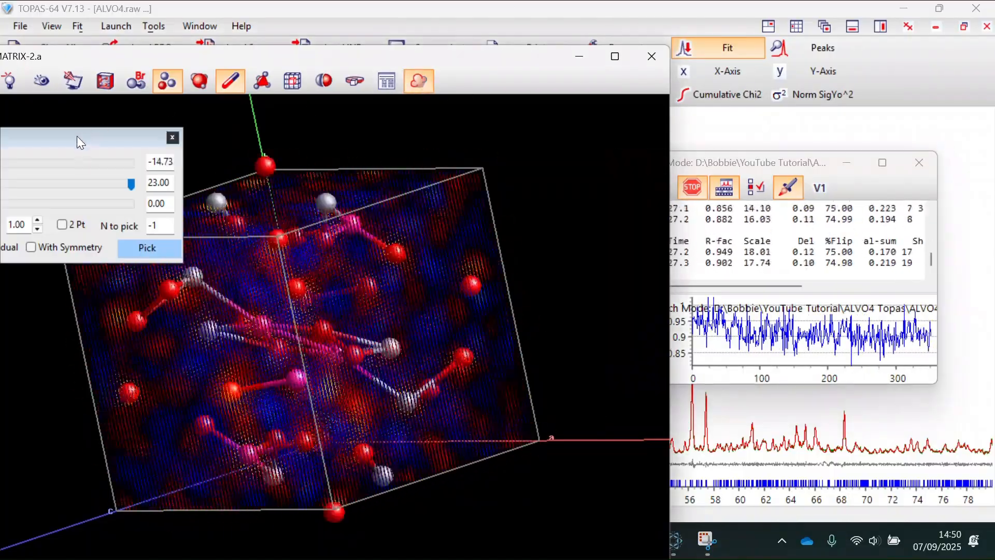
{"action": "left_click_drag", "start_coordinate": [77, 136], "coordinate": [550, 111]}
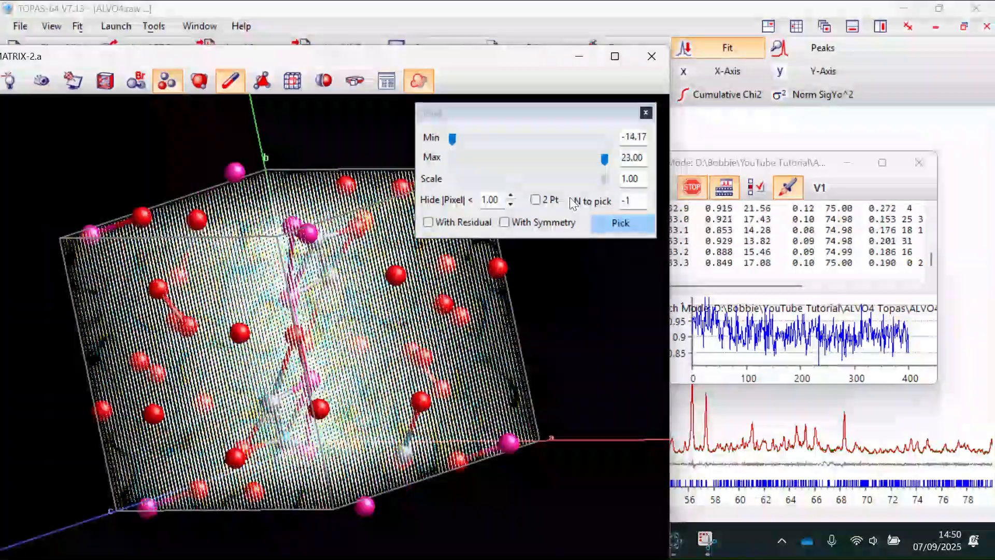
{"action": "left_click", "coordinate": [535, 200]}
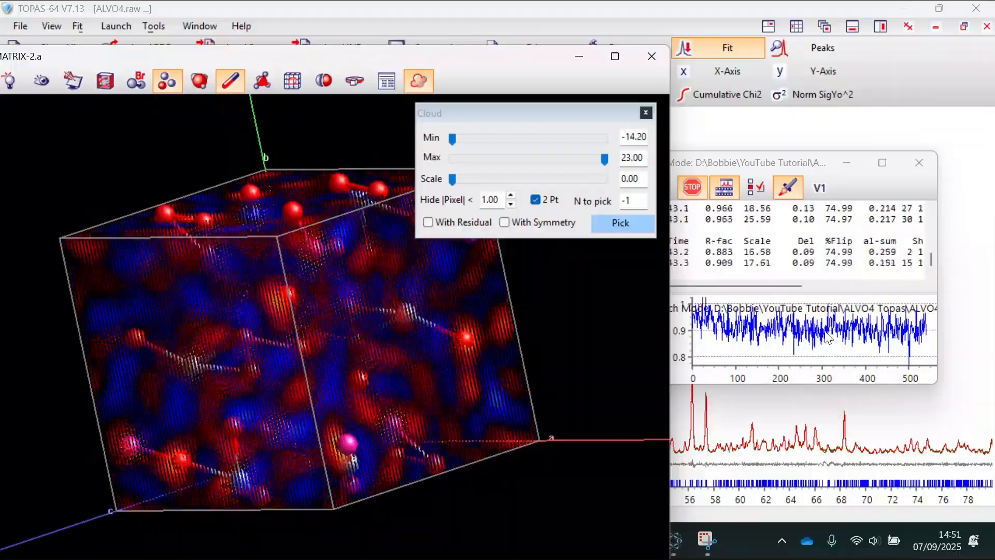
{"action": "left_click", "coordinate": [827, 316]}
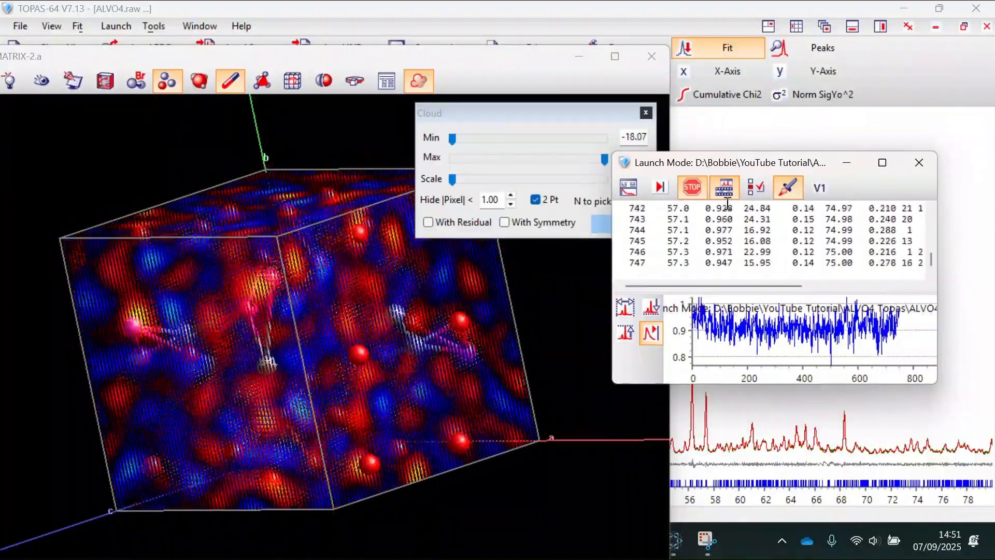
{"action": "left_click", "coordinate": [693, 187]}
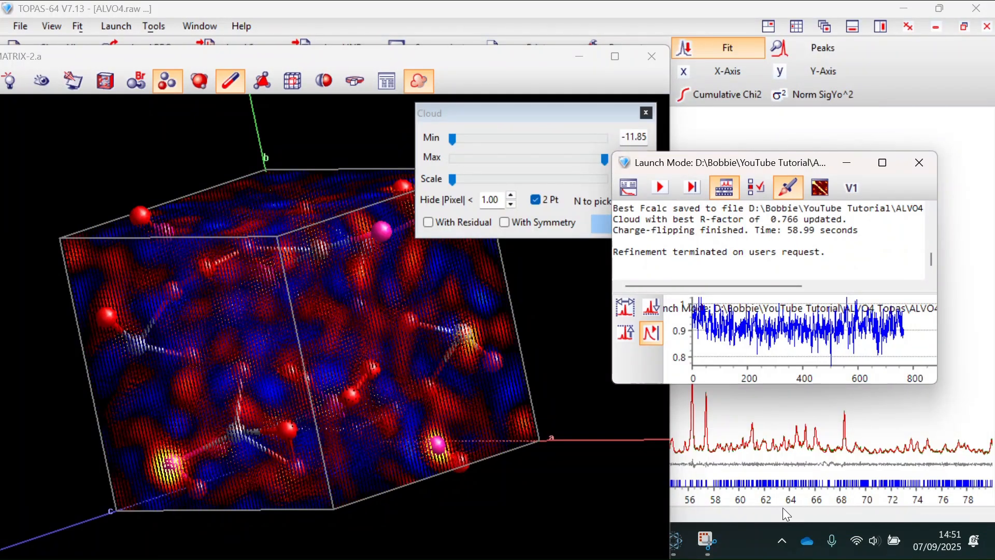
- Change iters and the Nr macro value from 20000 to 1000 in ALVO4-CF-2, then return to TOPAS
{"action": "mouse_move", "coordinate": [747, 543]}
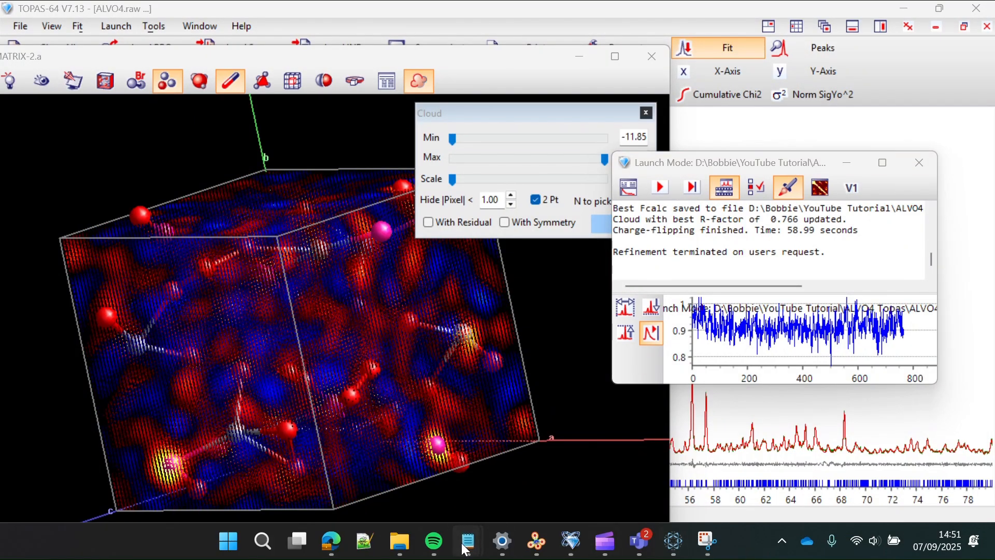
{"action": "mouse_move", "coordinate": [468, 541]}
{"action": "mouse_move", "coordinate": [730, 462]}
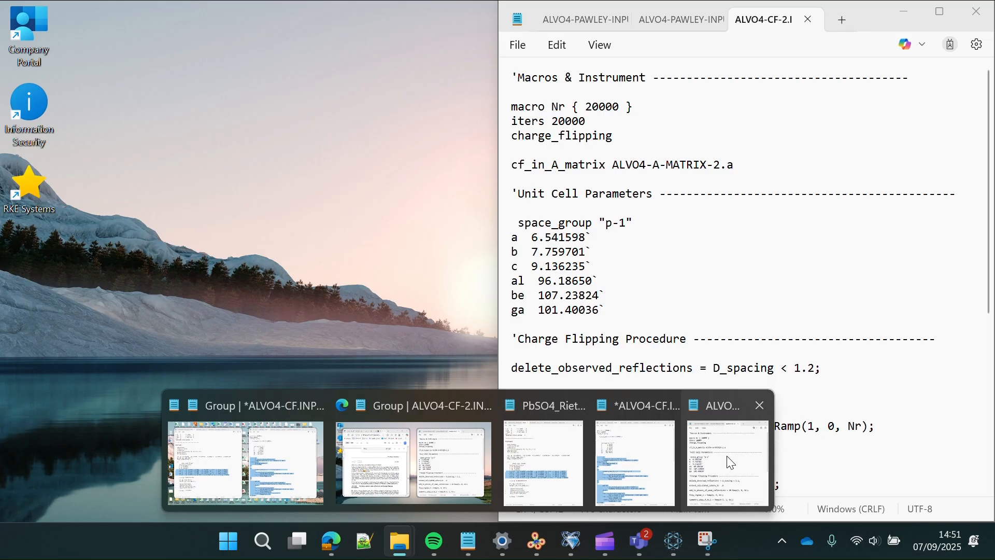
{"action": "left_click", "coordinate": [730, 462]}
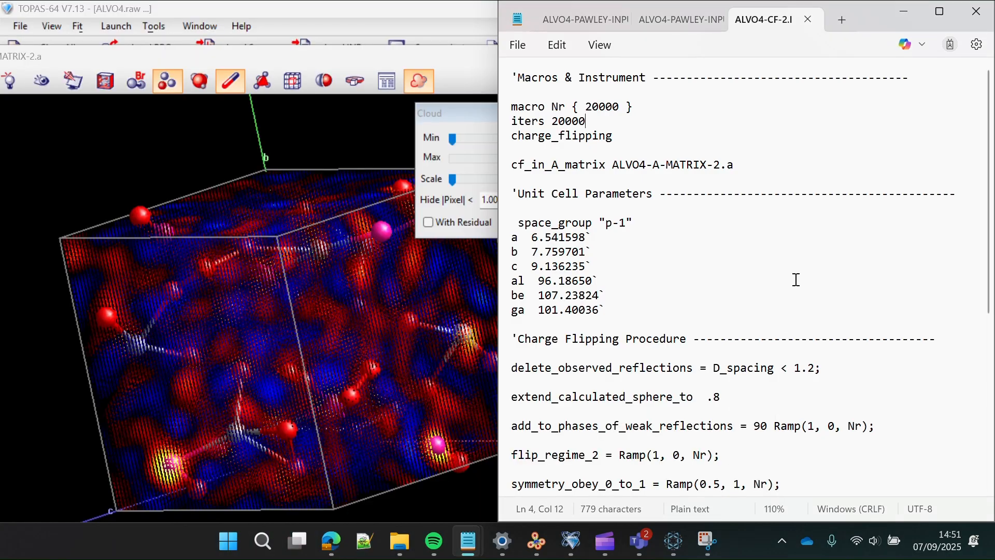
{"action": "mouse_move", "coordinate": [474, 545]}
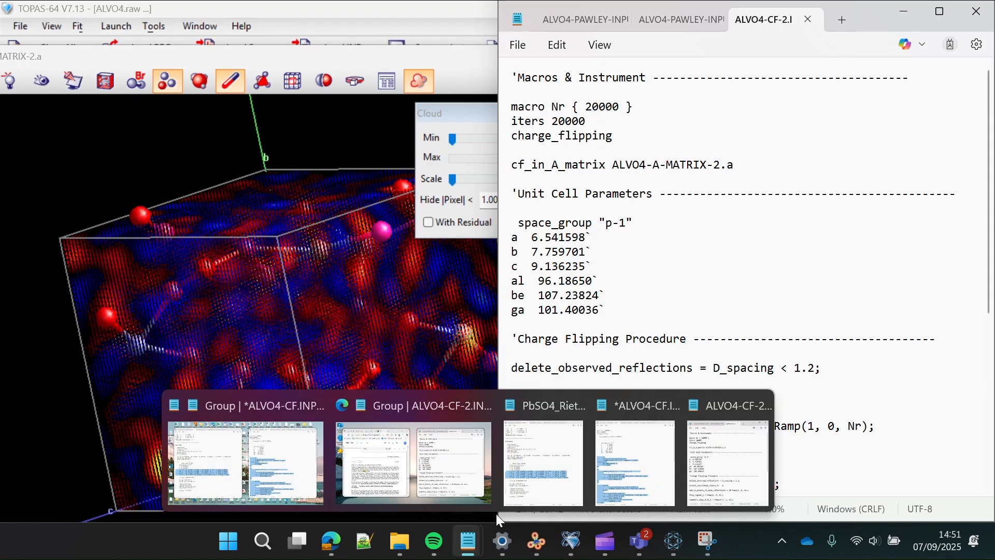
{"action": "mouse_move", "coordinate": [577, 479]}
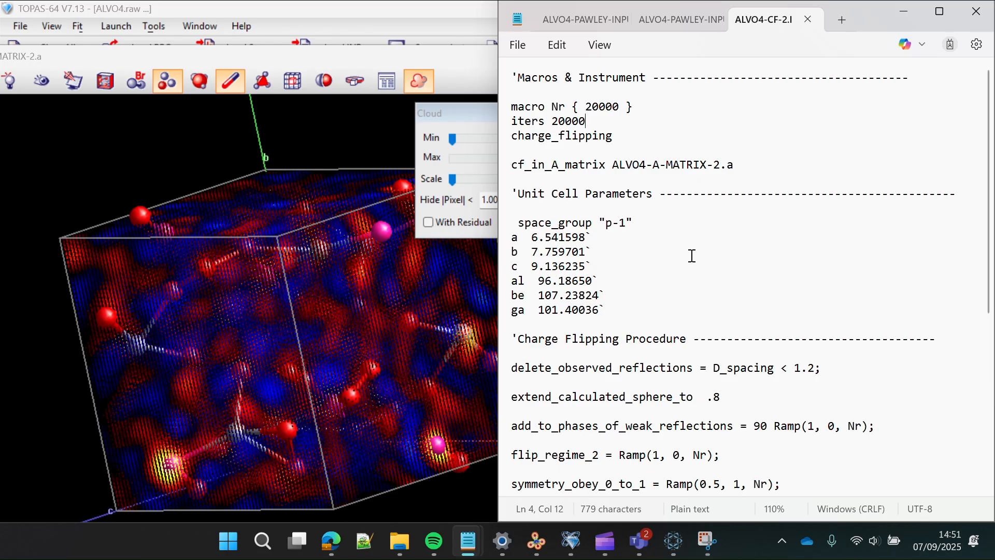
{"action": "left_click_drag", "start_coordinate": [587, 121], "coordinate": [559, 123]}
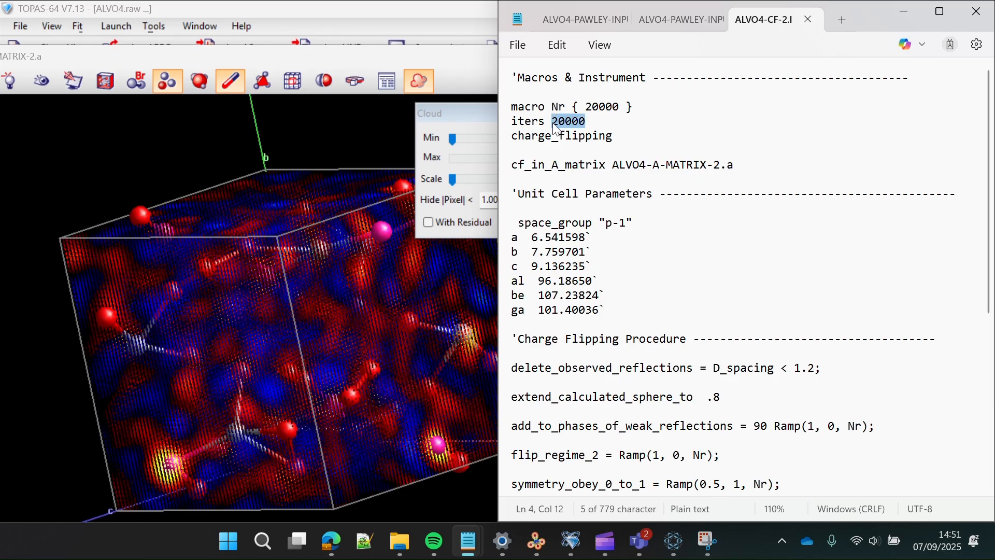
{"action": "type", "text": "10"}
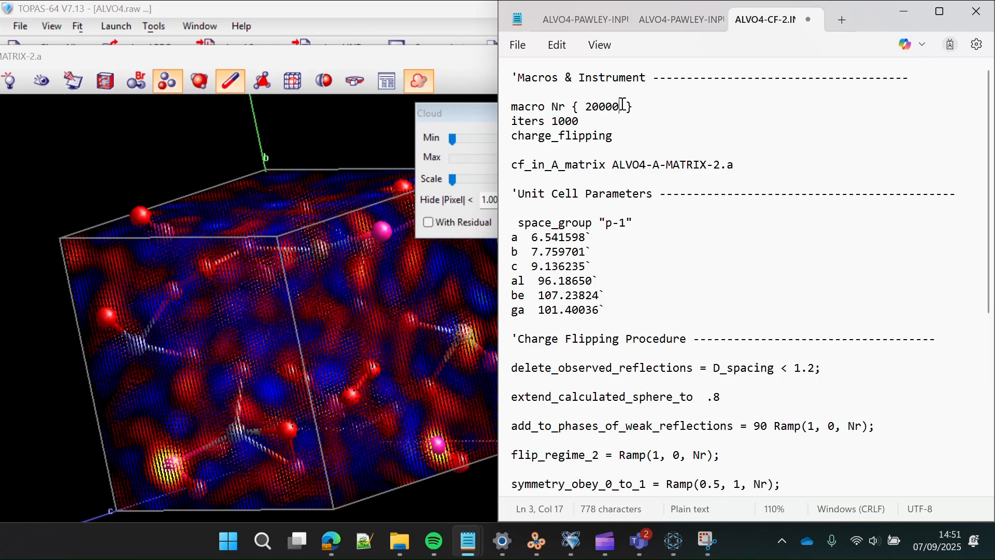
{"action": "left_click_drag", "start_coordinate": [622, 105], "coordinate": [583, 107]}
{"action": "type", "text": "100"}
{"action": "left_click", "coordinate": [351, 233]}
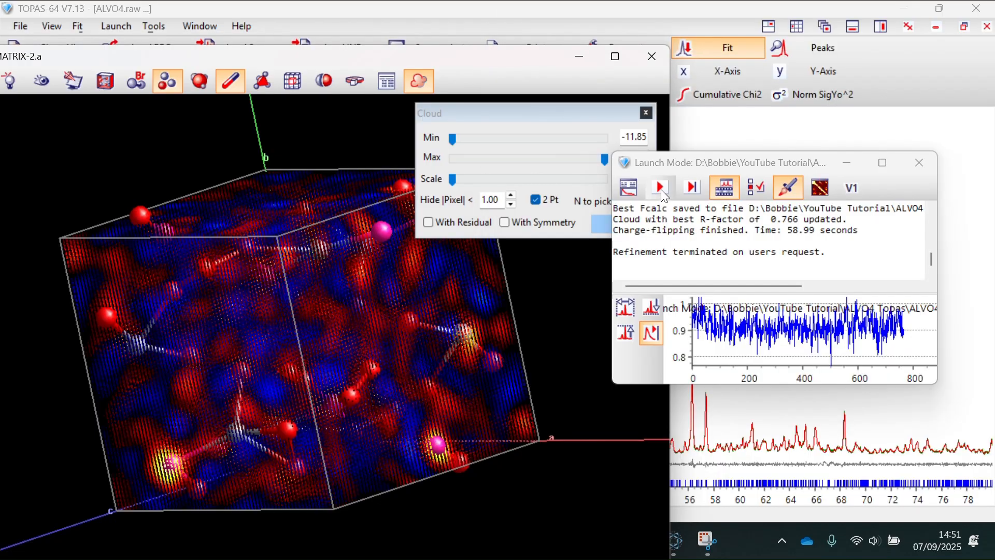
- Relaunch charge flipping and raise the cloud Min slider to about 10.8
{"action": "left_click", "coordinate": [660, 189]}
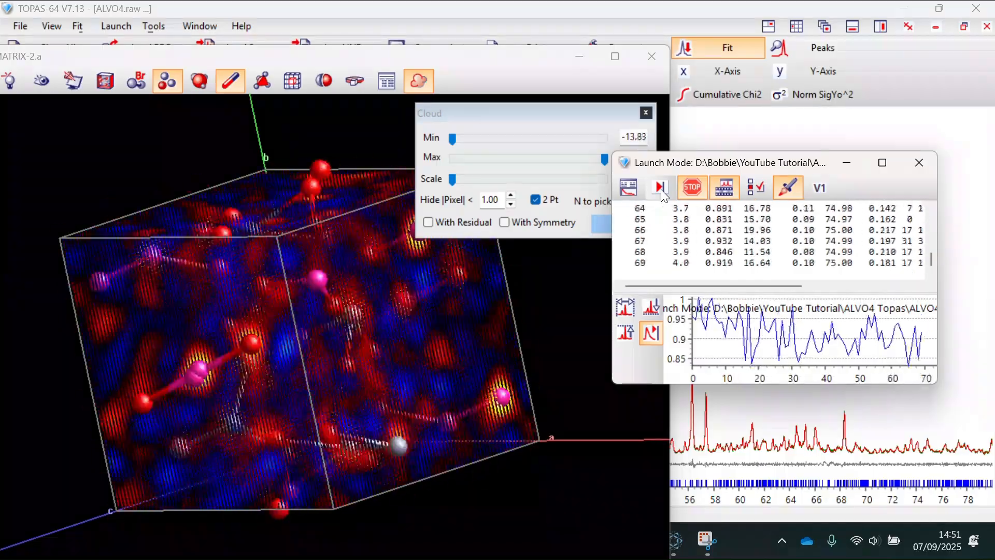
{"action": "left_click", "coordinate": [524, 24]}
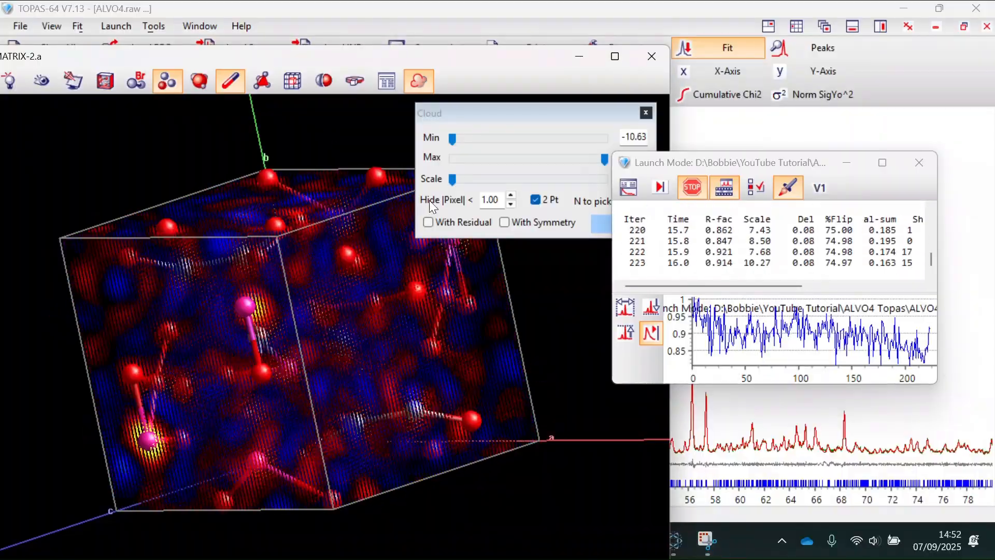
{"action": "left_click_drag", "start_coordinate": [470, 117], "coordinate": [436, 121]}
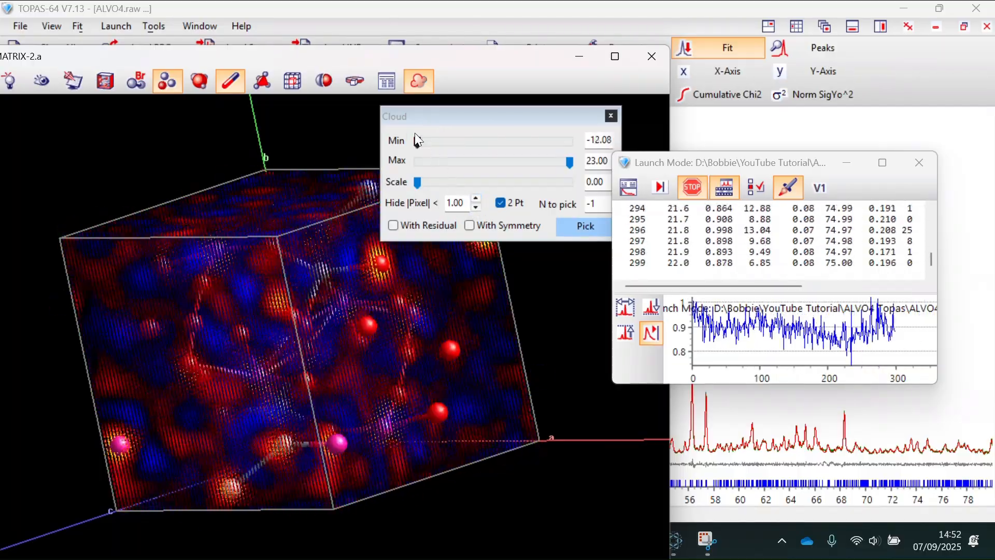
{"action": "left_click_drag", "start_coordinate": [418, 142], "coordinate": [509, 142]}
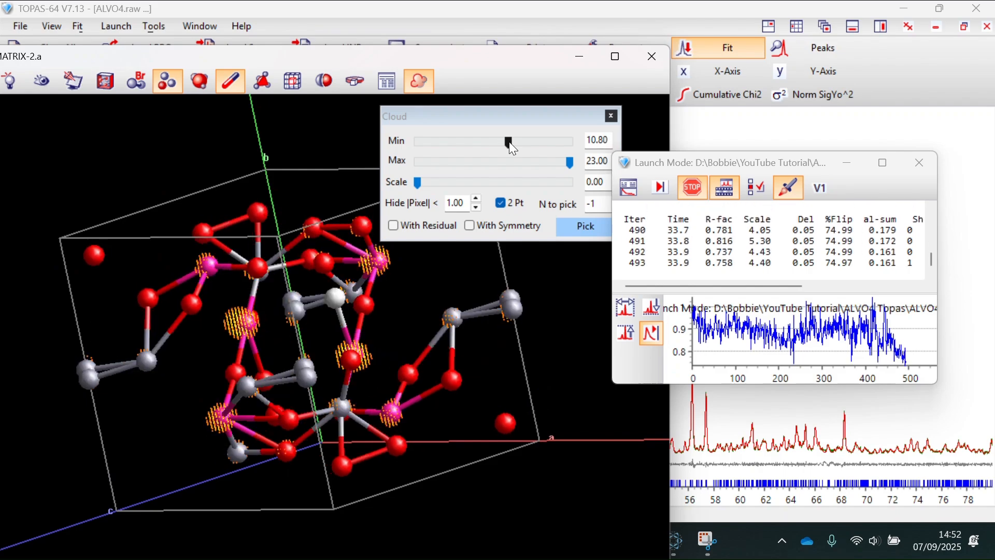
- Rearrange the Cloud panel and run log while the 1000-iteration run finishes at R-factor 0.649
{"action": "left_click_drag", "start_coordinate": [481, 116], "coordinate": [505, 107]}
{"action": "left_click_drag", "start_coordinate": [673, 168], "coordinate": [735, 177]}
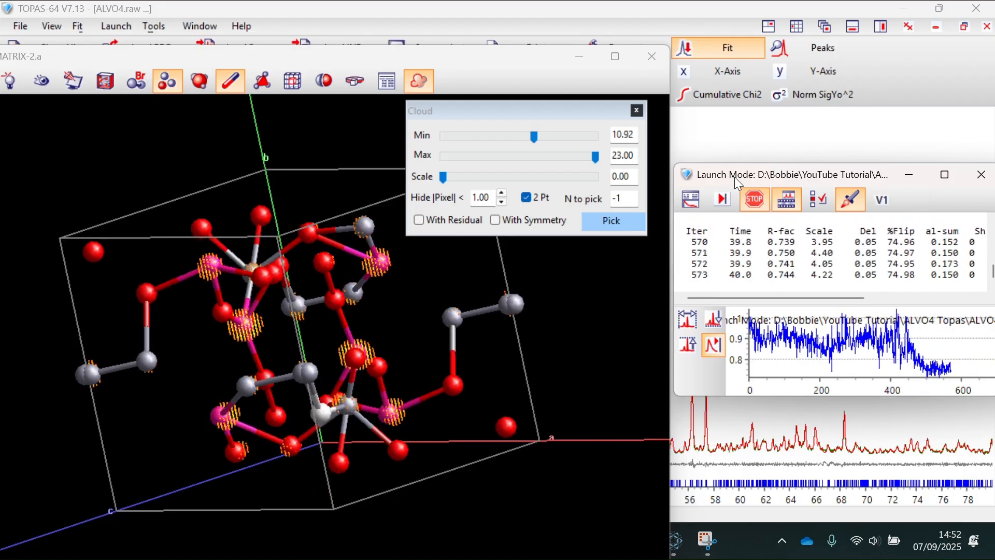
{"action": "left_click_drag", "start_coordinate": [735, 176], "coordinate": [719, 176]}
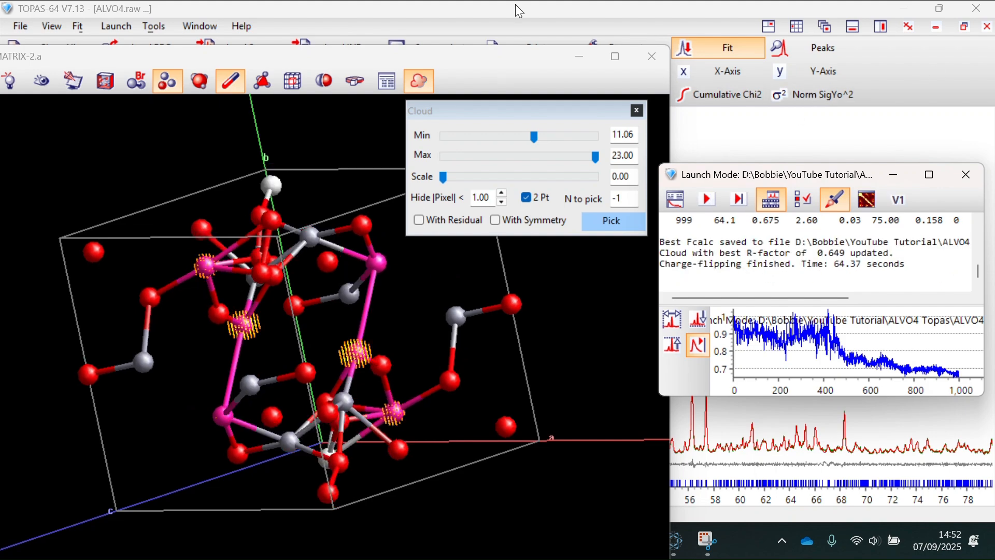
- Rotate the solved structure in the 3D viewer to inspect atom positions and bonds from several angles
{"action": "left_click", "coordinate": [522, 26]}
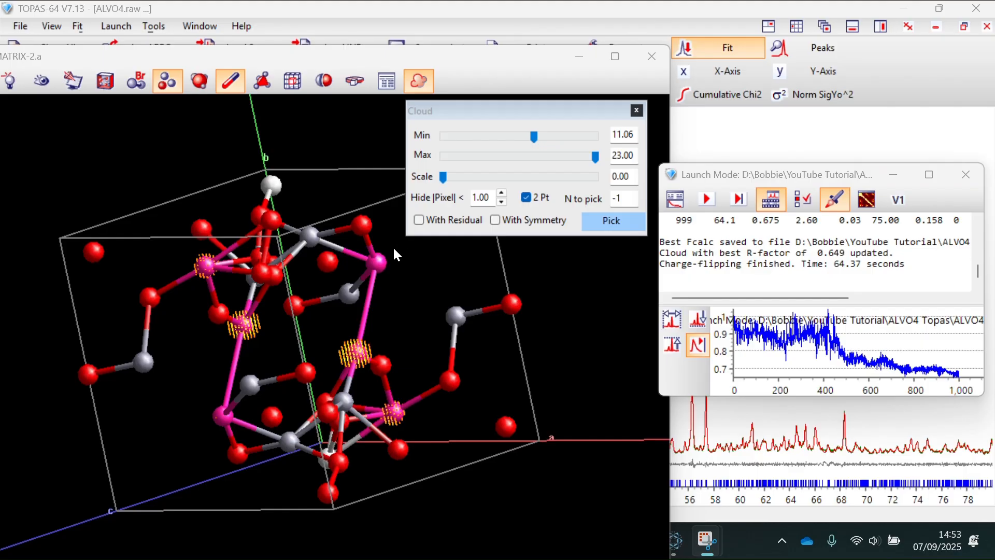
{"action": "left_click_drag", "start_coordinate": [277, 331], "coordinate": [157, 374]}
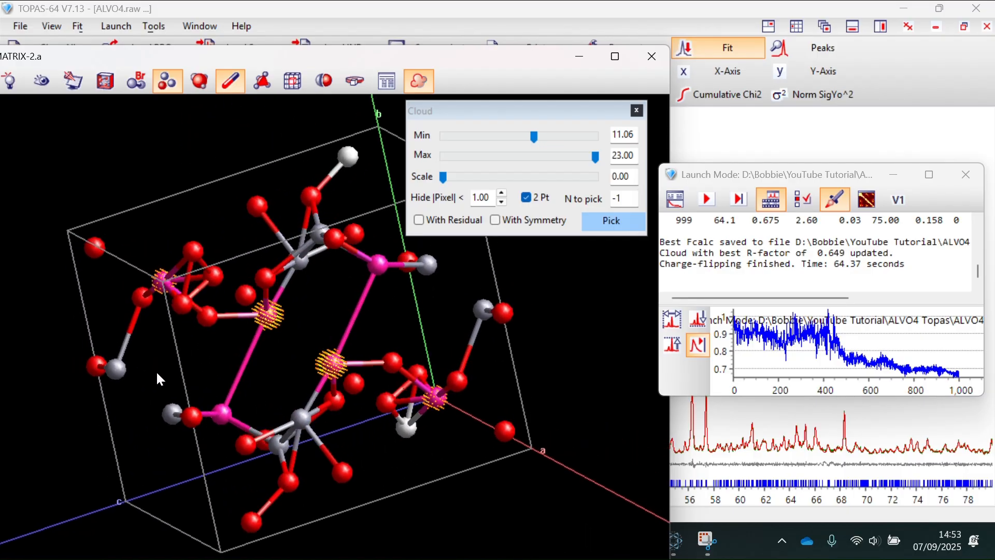
{"action": "left_click_drag", "start_coordinate": [432, 342], "coordinate": [494, 399]}
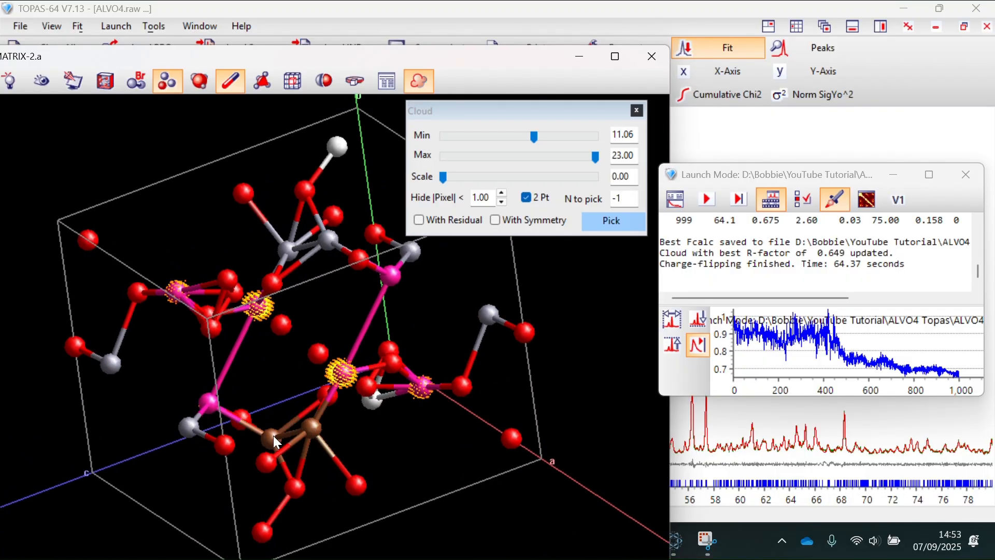
{"action": "left_click_drag", "start_coordinate": [272, 435], "coordinate": [203, 345]}
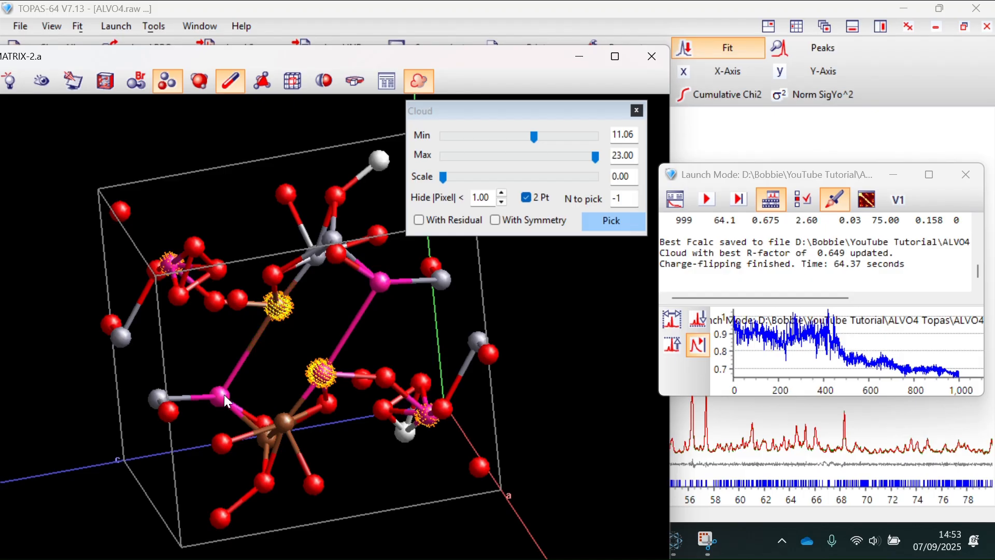
{"action": "left_click_drag", "start_coordinate": [241, 391], "coordinate": [369, 371]}
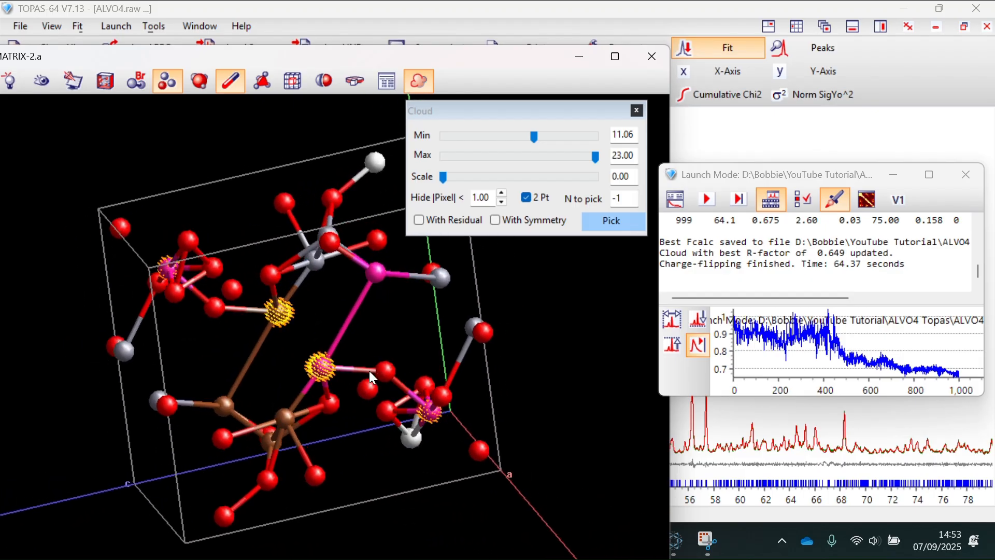
- Set macro Nr and iters to 5000 in the ALVO4-CF-2 file and return to TOPAS
{"action": "mouse_move", "coordinate": [751, 535]}
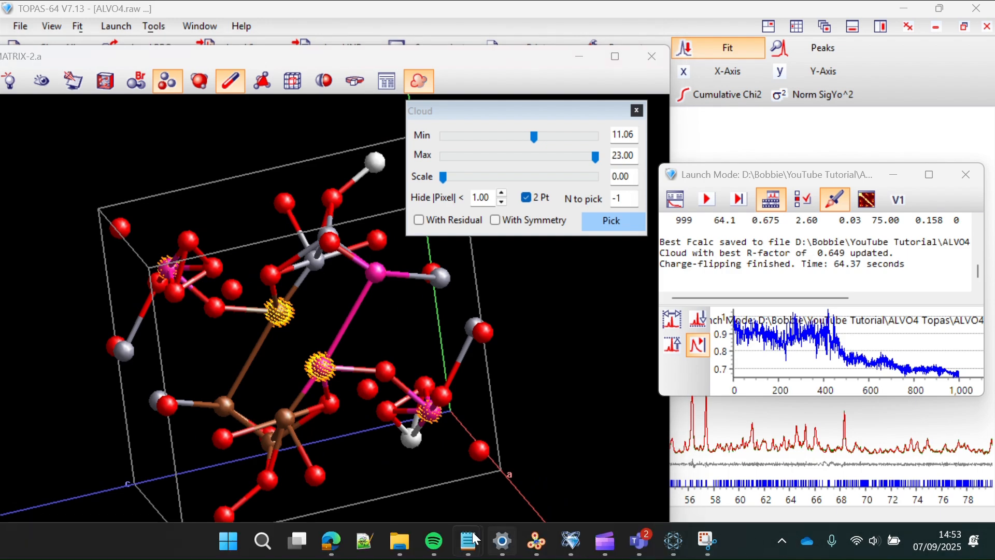
{"action": "mouse_move", "coordinate": [468, 540]}
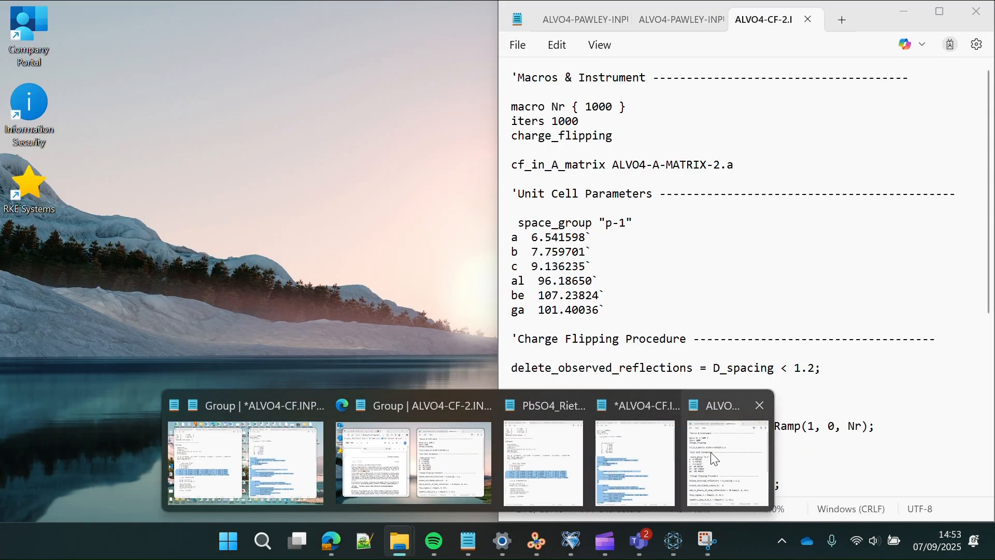
{"action": "left_click", "coordinate": [654, 458]}
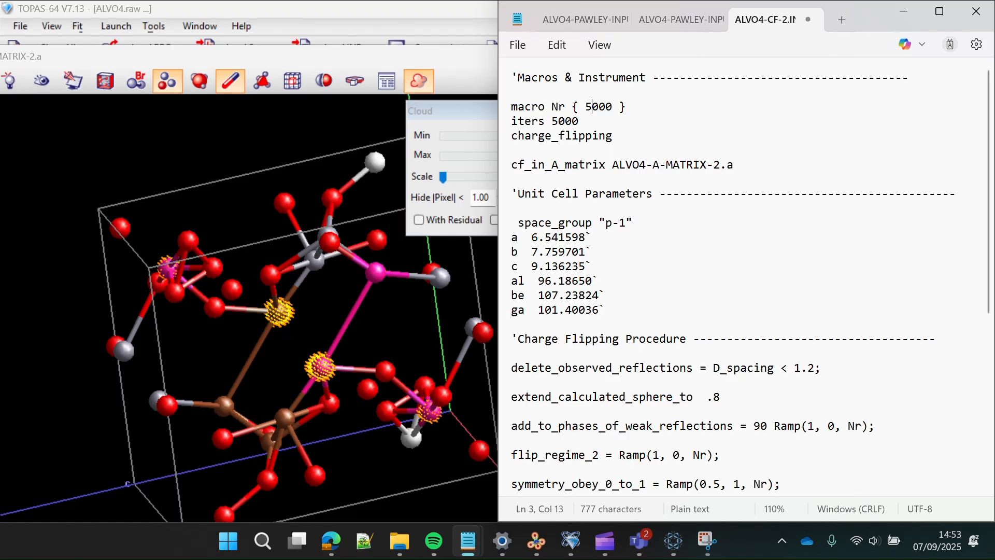
{"action": "left_click", "coordinate": [410, 265]}
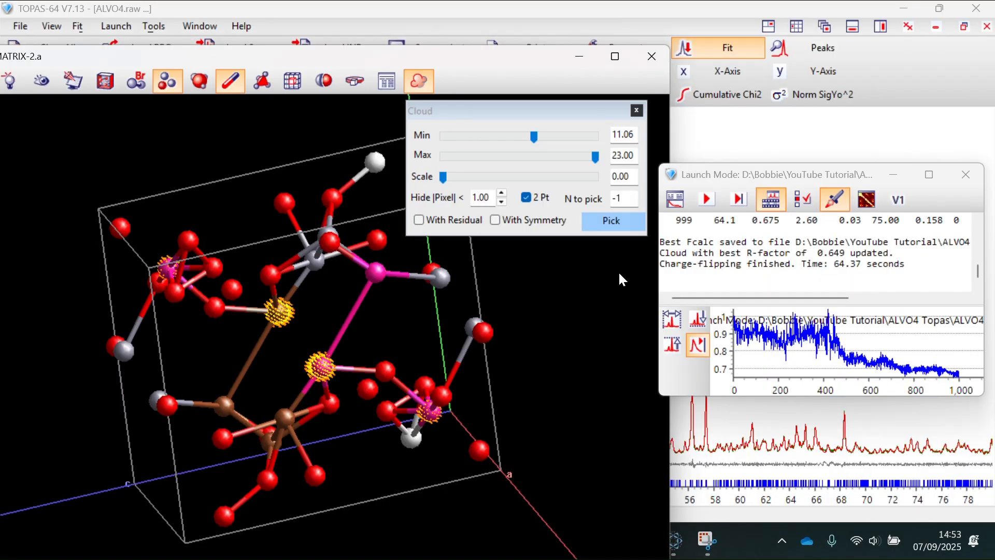
- Relaunch charge flipping with the 5000-iteration input
{"action": "left_click", "coordinate": [707, 201]}
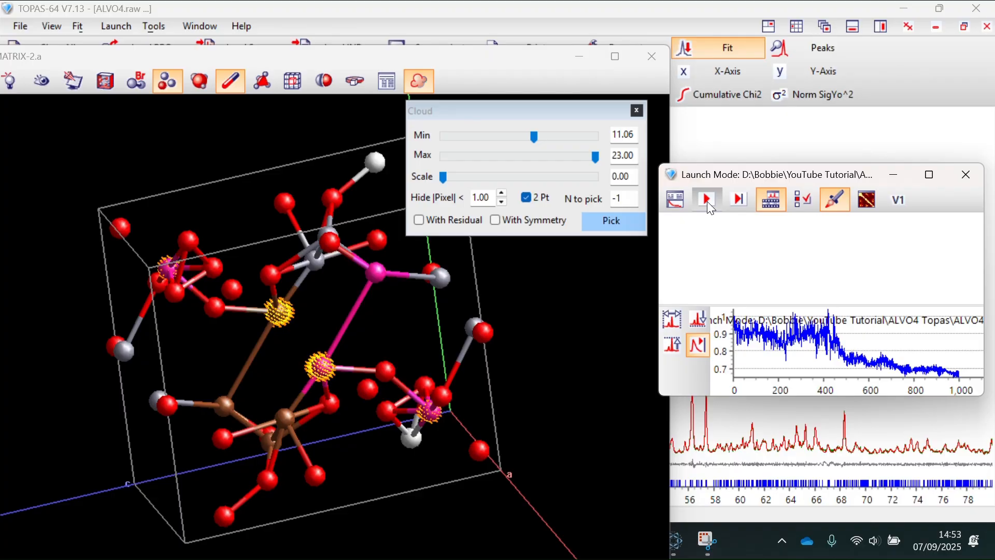
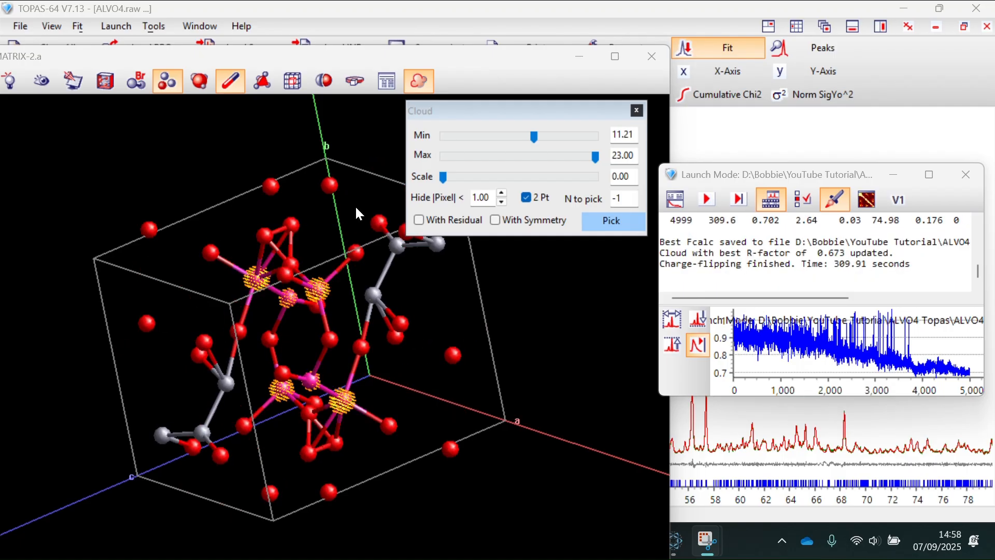
- Briefly adjust the cloud scale, then drag the Cloud Min slider down from 11.21 to 5.24
{"action": "left_click_drag", "start_coordinate": [208, 330], "coordinate": [138, 309]}
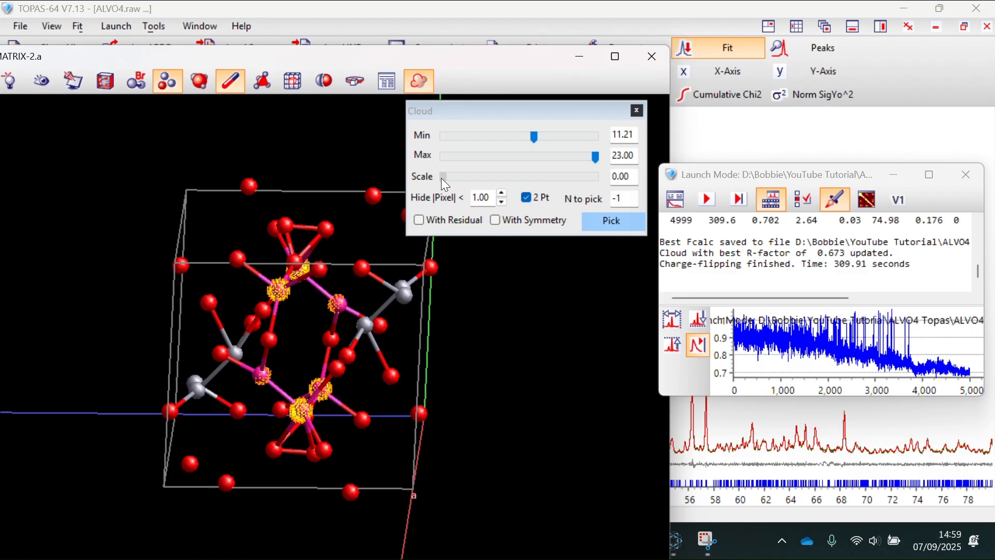
{"action": "mouse_move", "coordinate": [440, 178]}
{"action": "left_mouse_down"}
{"action": "mouse_move", "coordinate": [466, 180]}
{"action": "mouse_move", "coordinate": [425, 178]}
{"action": "left_mouse_up"}
{"action": "left_click_drag", "start_coordinate": [531, 135], "coordinate": [500, 134]}
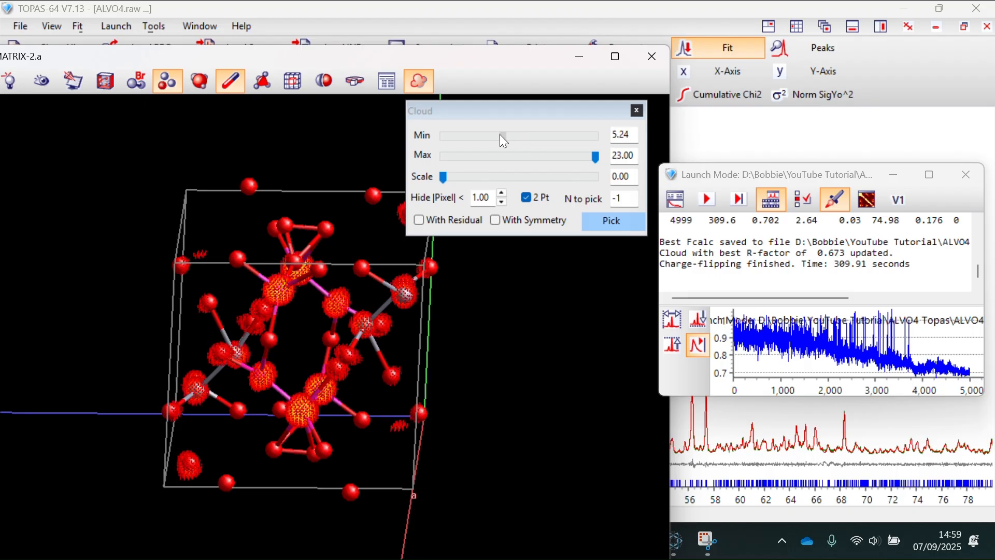
- Rotate the structure to view the new density clouds, then switch to the ALVO4-CF-2 input file
{"action": "left_click_drag", "start_coordinate": [290, 306], "coordinate": [261, 299]}
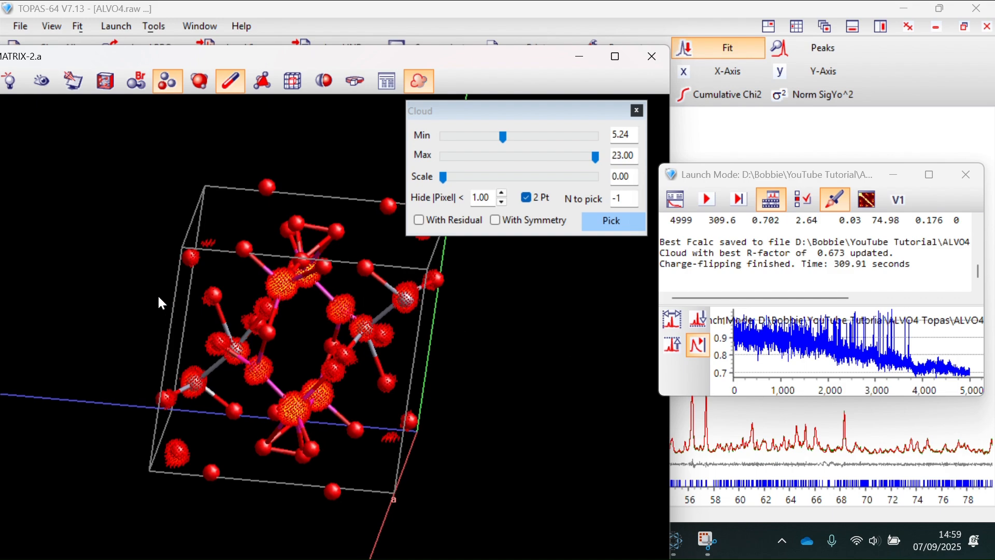
{"action": "left_click_drag", "start_coordinate": [158, 295], "coordinate": [274, 310]}
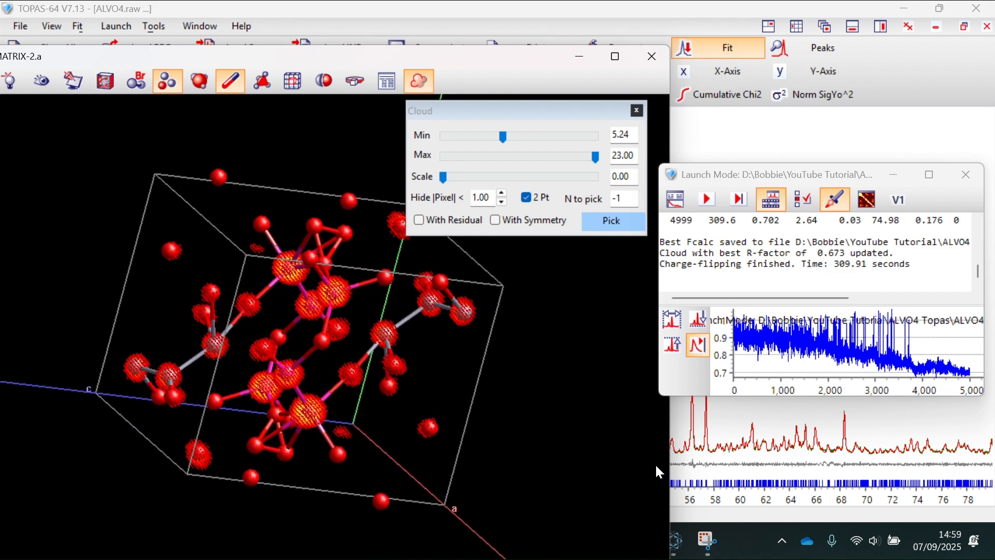
{"action": "left_click", "coordinate": [740, 549]}
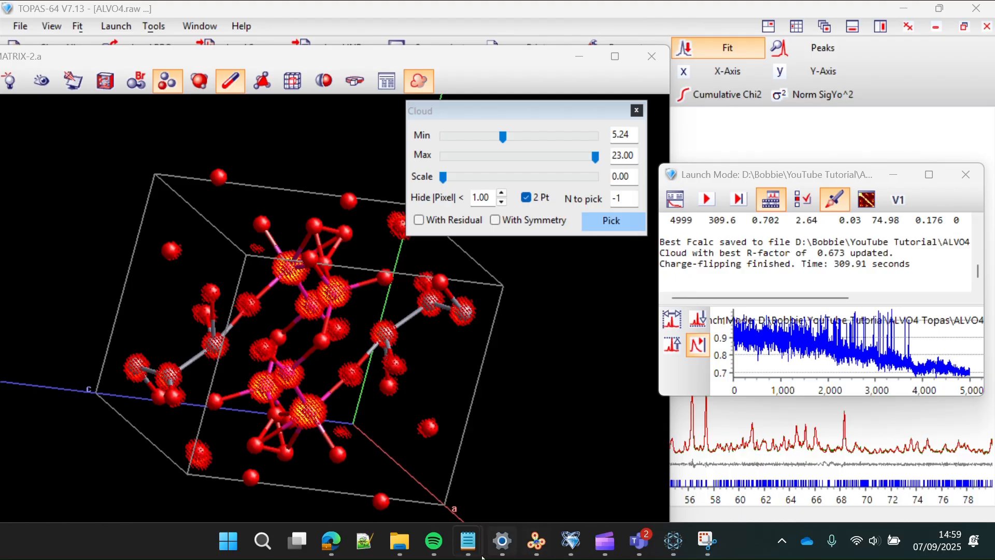
{"action": "left_click", "coordinate": [468, 541]}
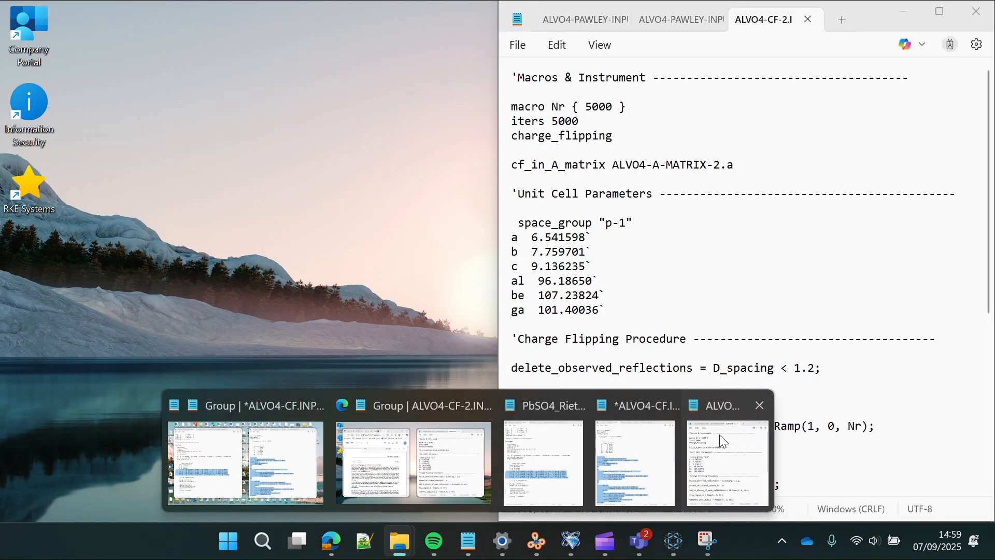
- In ALVO4-CF-2, with iterations at 10000, comment out delete_observed_reflections and uncomment find_origin
{"action": "left_click", "coordinate": [720, 434]}
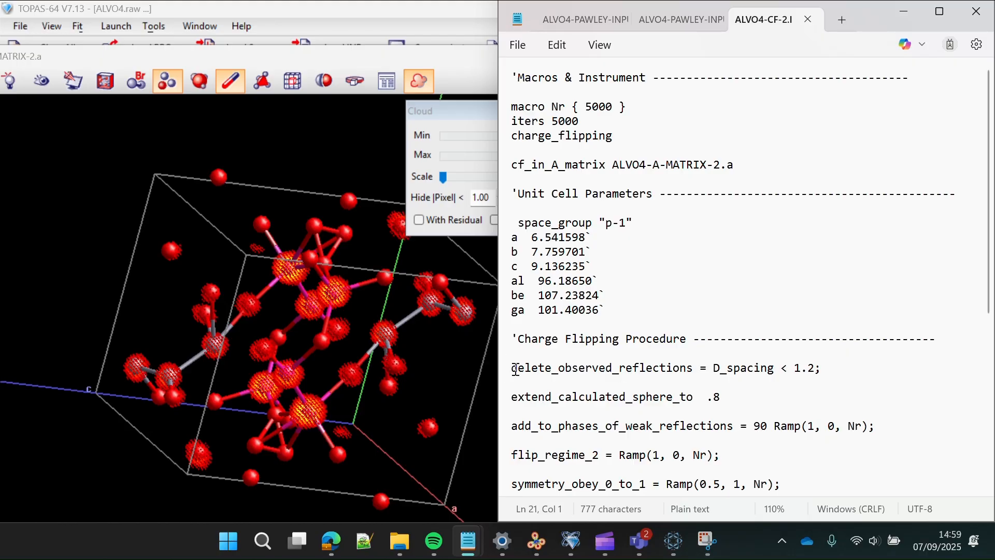
{"action": "type", "text": "'"}
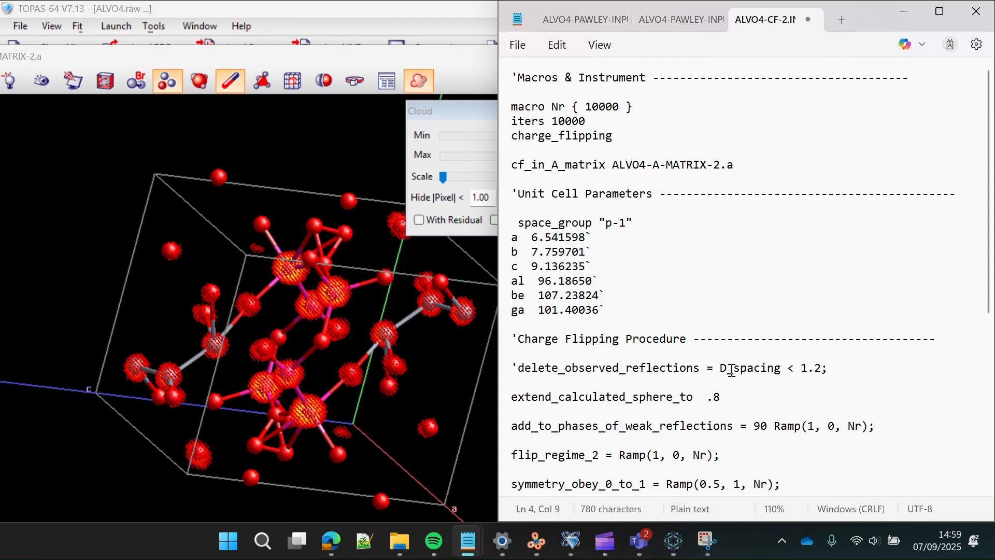
{"action": "scroll", "coordinate": [731, 371], "scroll_direction": "down", "scroll_amount": 4}
{"action": "scroll", "coordinate": [732, 371], "scroll_direction": "down", "scroll_amount": 2}
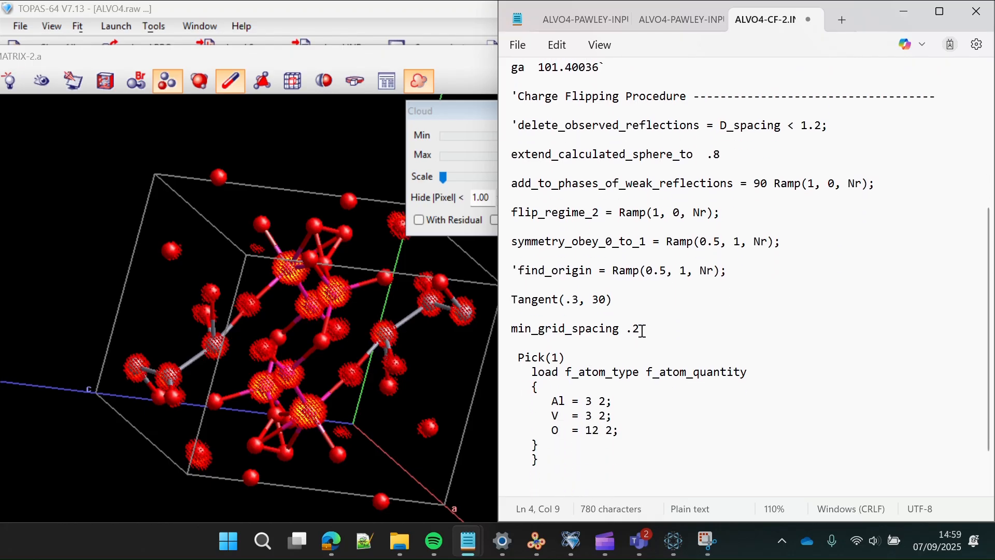
{"action": "scroll", "coordinate": [642, 330], "scroll_direction": "up", "scroll_amount": 1}
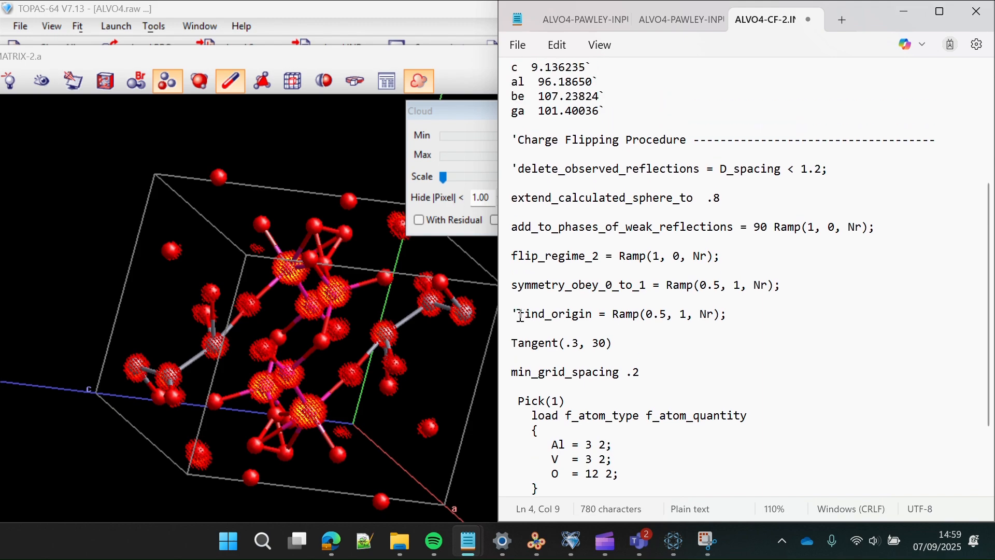
{"action": "key", "text": "BackSpace"}
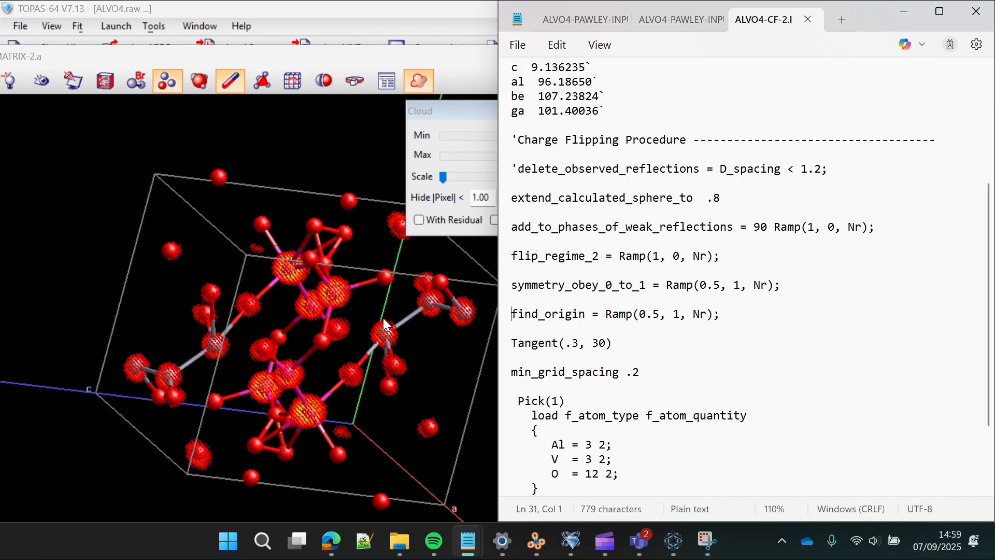
{"action": "left_click", "coordinate": [427, 341]}
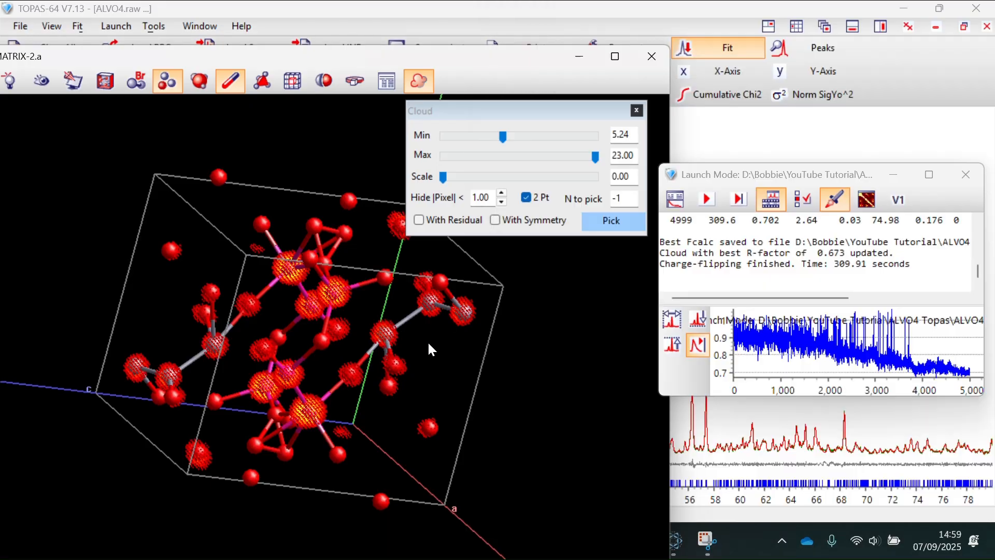
- Run the 10000-iteration charge flipping, reaching best R-factor 0.796 in 621.18 seconds
{"action": "left_click", "coordinate": [706, 200]}
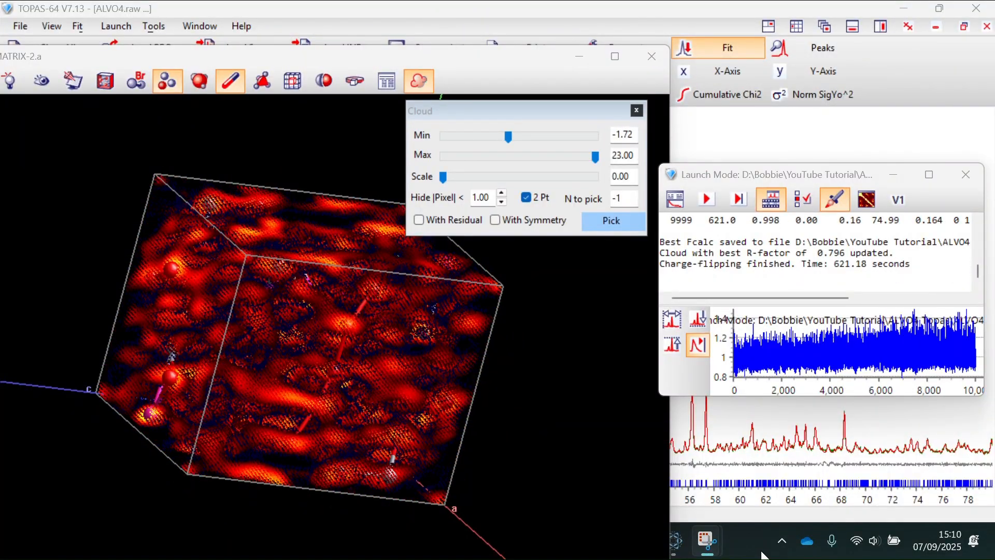
- Uncomment delete_observed_reflections, change Pick(1) to Pick(10), and start the symmetry_obey_0_to_1 ramp at 0
{"action": "mouse_move", "coordinate": [750, 550]}
{"action": "mouse_move", "coordinate": [468, 540]}
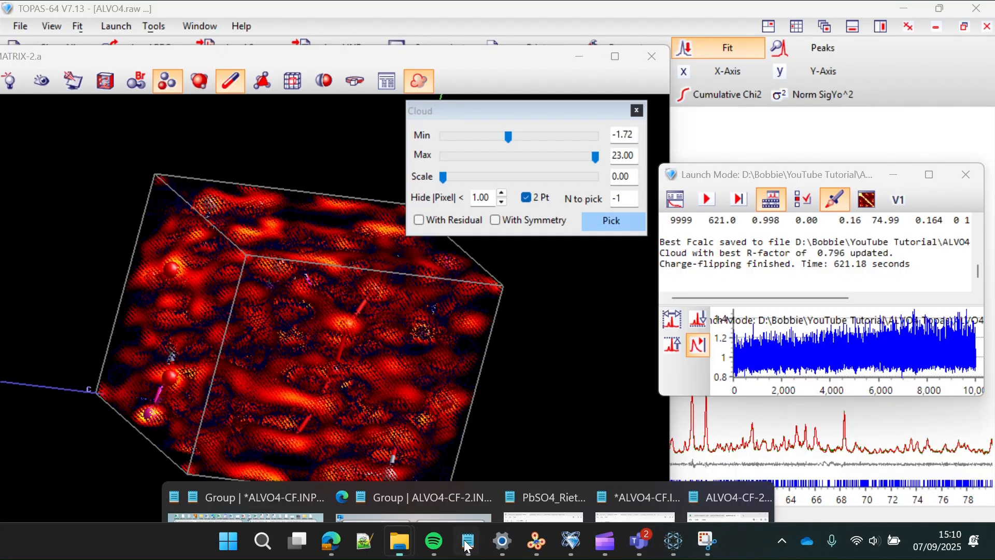
{"action": "left_click", "coordinate": [765, 463]}
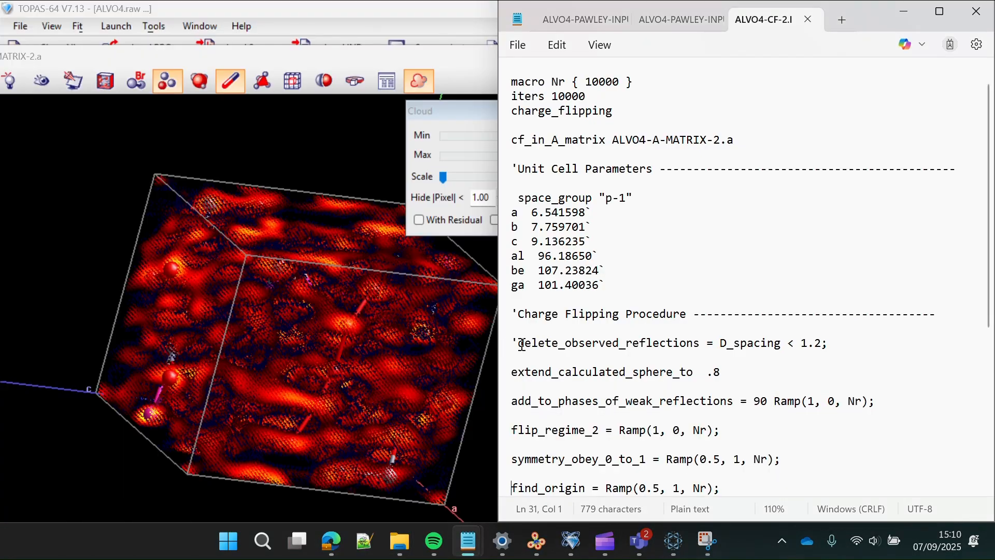
{"action": "key", "text": "BackSpace"}
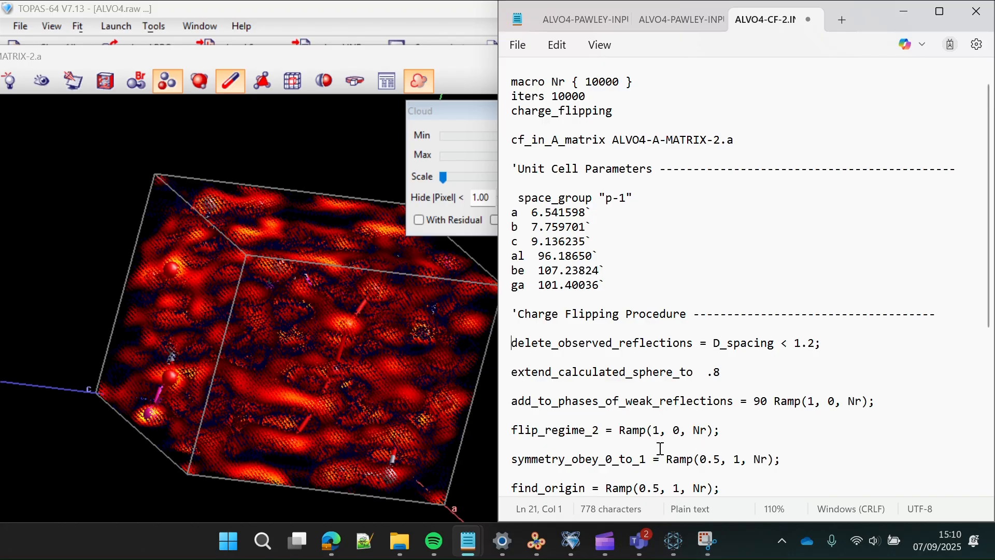
{"action": "scroll", "coordinate": [661, 449], "scroll_direction": "down", "scroll_amount": 5}
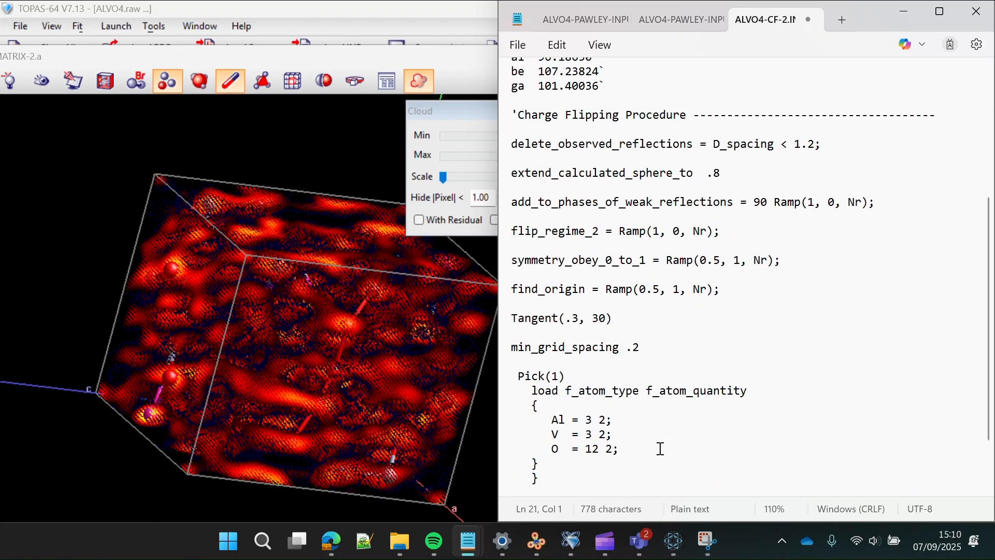
{"action": "scroll", "coordinate": [661, 449], "scroll_direction": "up", "scroll_amount": 1}
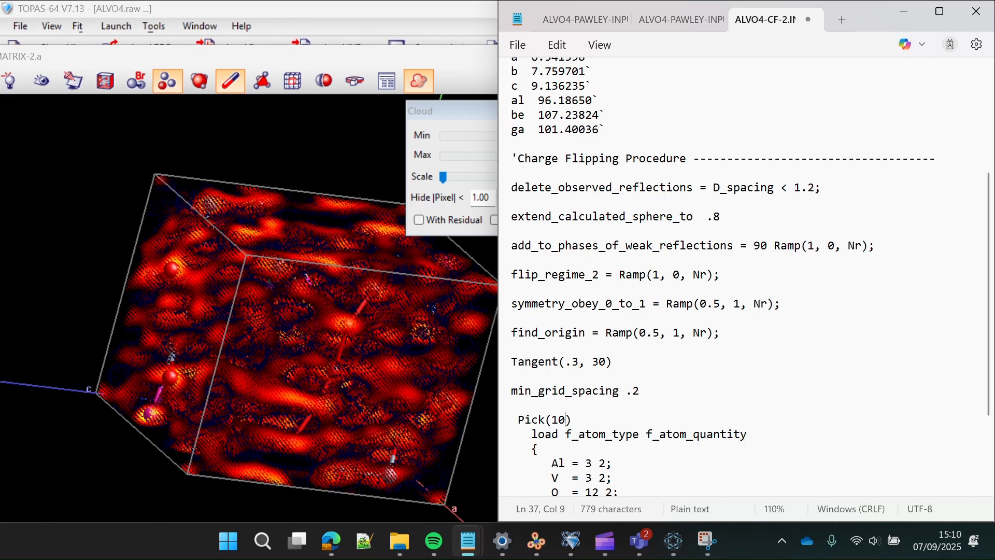
{"action": "left_click", "coordinate": [715, 309]}
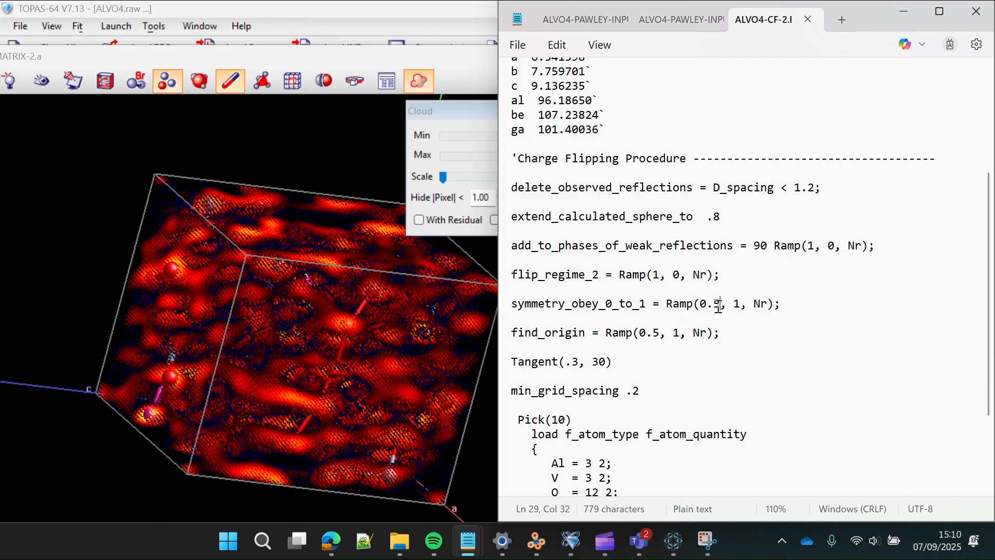
{"action": "key", "text": "BackSpace"}
{"action": "key", "text": "BackSpace"}
{"action": "left_click", "coordinate": [464, 288]}
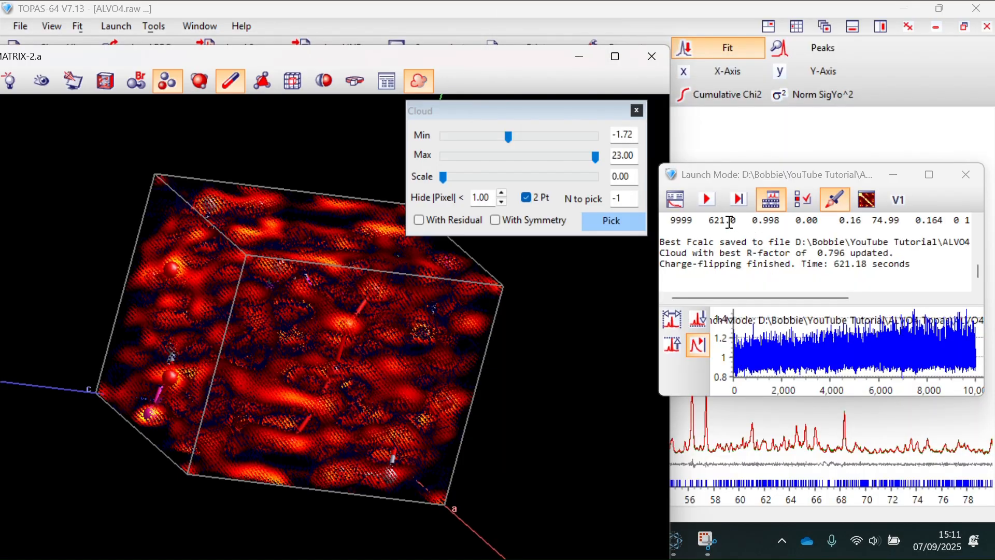
- Rerun charge flipping to best R-factor 0.640 and rotate the cloud view to inspect the solution
{"action": "left_click", "coordinate": [706, 200]}
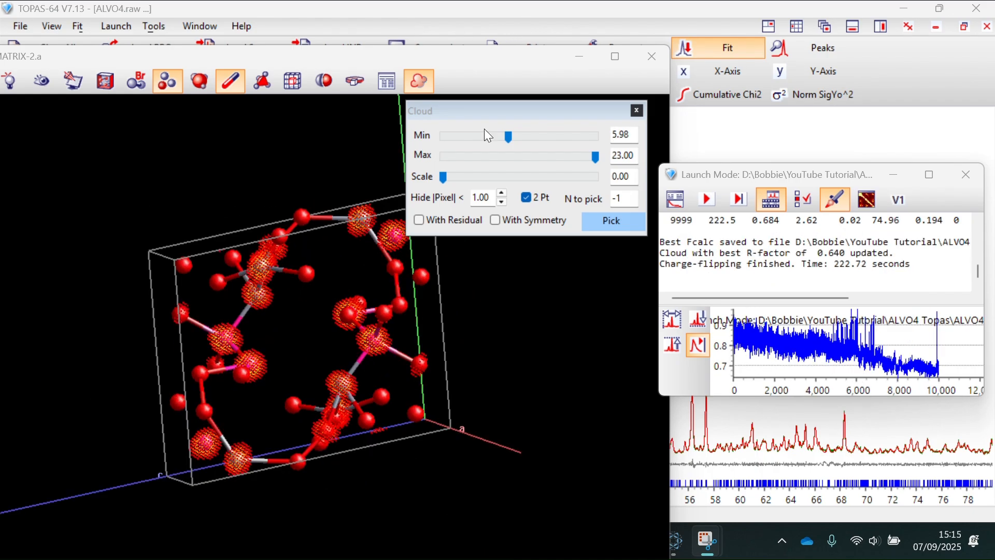
{"action": "left_click_drag", "start_coordinate": [334, 354], "coordinate": [379, 394]}
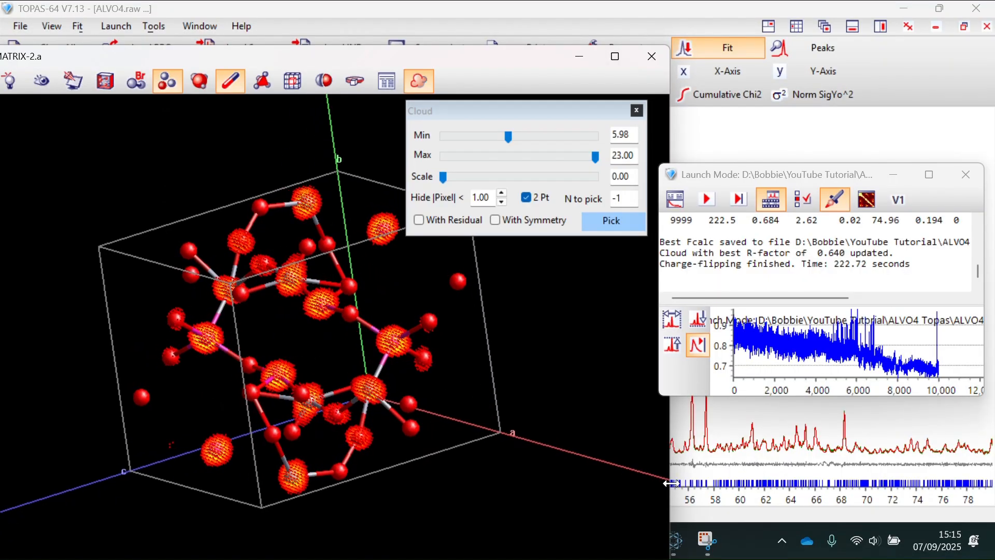
{"action": "left_click", "coordinate": [744, 546]}
- Change Pick(10) back to Pick(1) in the ALVO4-CF-2 input
{"action": "mouse_move", "coordinate": [468, 541]}
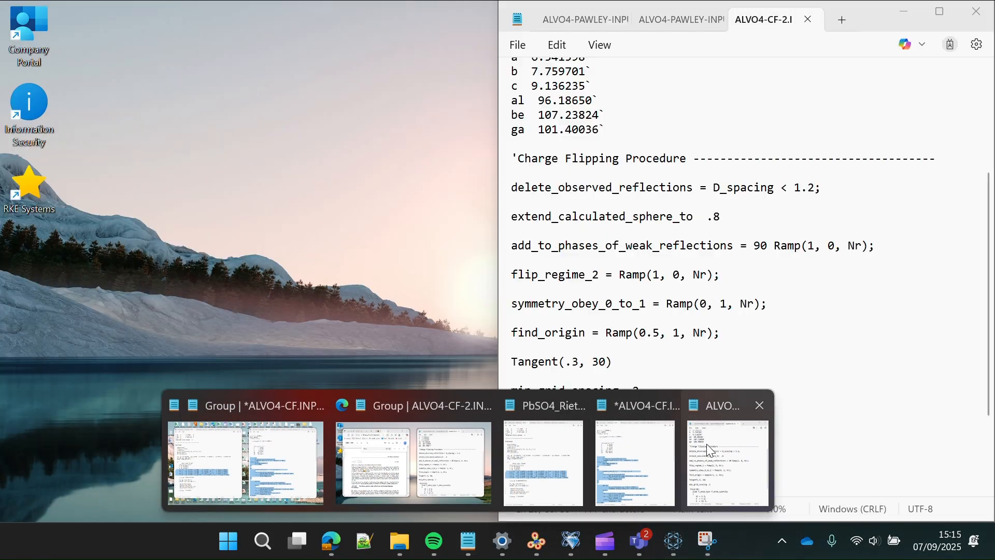
{"action": "left_click", "coordinate": [707, 445]}
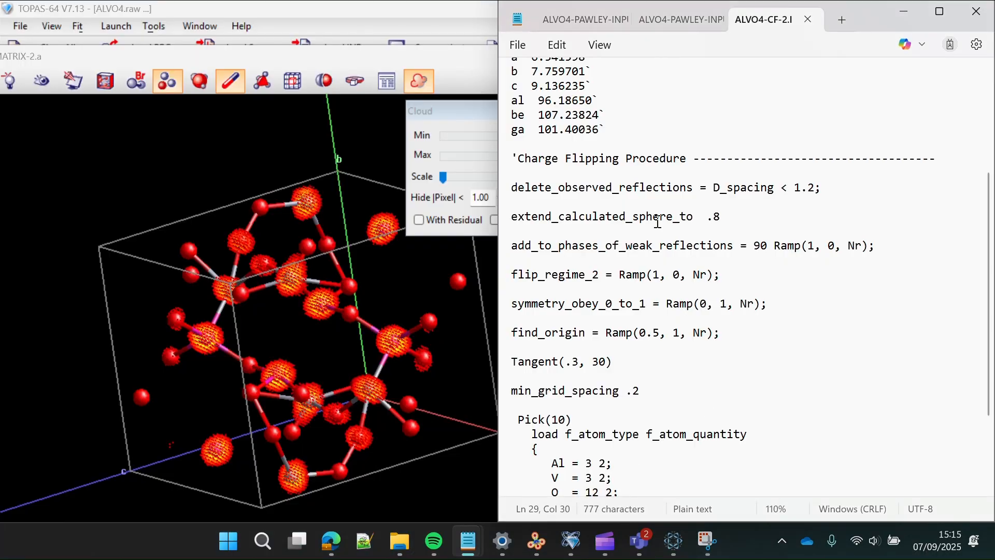
{"action": "scroll", "coordinate": [627, 342], "scroll_direction": "down", "scroll_amount": 3}
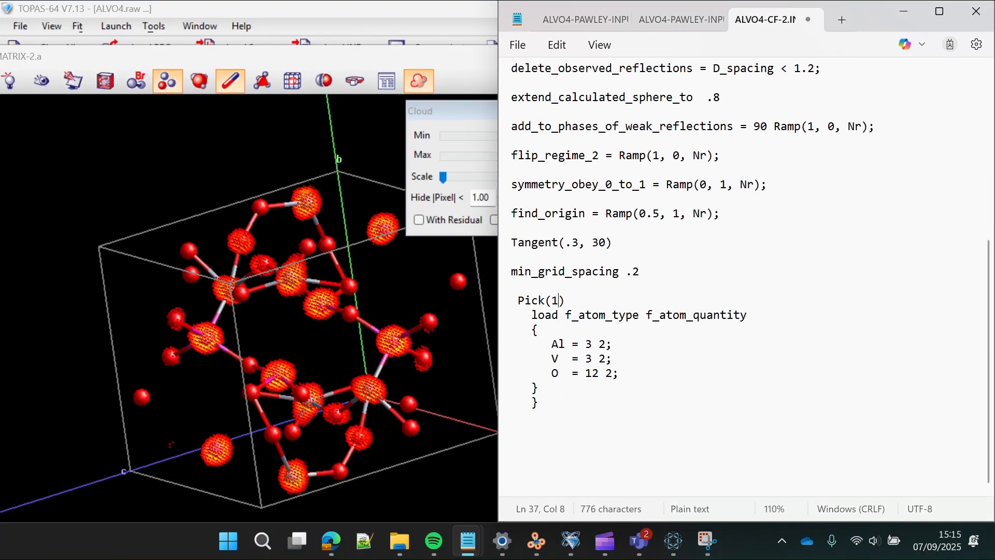
{"action": "left_click", "coordinate": [375, 297]}
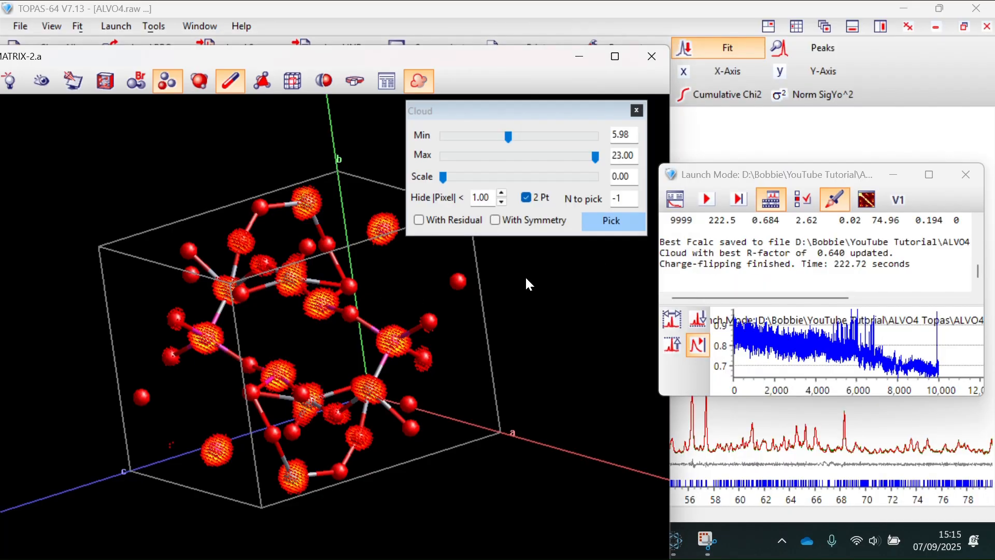
- Rerun charge flipping with Pick(1), reaching R-factor 0.635, and rotate the structure to check the cloud fit
{"action": "left_click", "coordinate": [702, 203]}
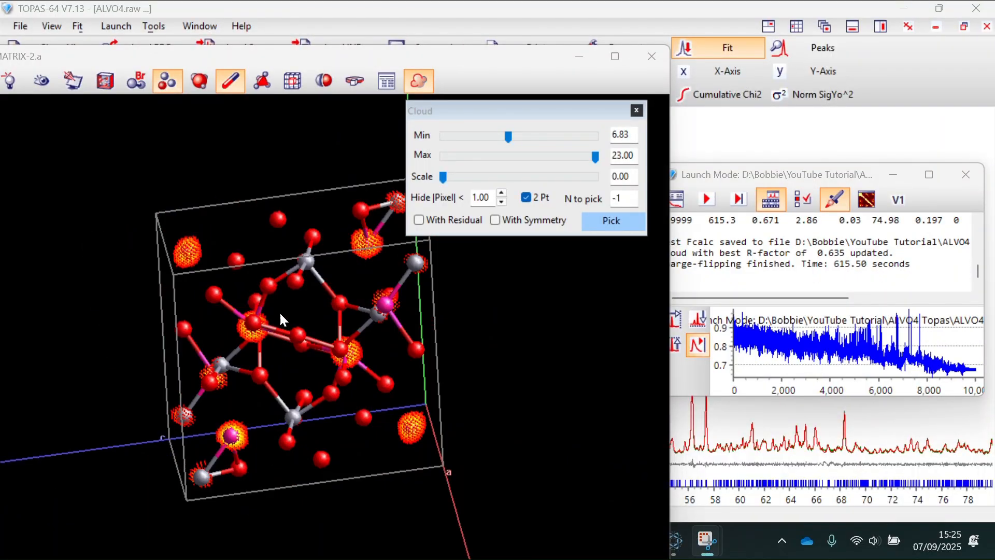
{"action": "mouse_move", "coordinate": [279, 311]}
{"action": "left_mouse_down"}
{"action": "mouse_move", "coordinate": [456, 322]}
{"action": "mouse_move", "coordinate": [175, 307]}
{"action": "mouse_move", "coordinate": [340, 312]}
{"action": "mouse_move", "coordinate": [527, 359]}
{"action": "mouse_move", "coordinate": [320, 395]}
{"action": "mouse_move", "coordinate": [160, 340]}
{"action": "mouse_move", "coordinate": [293, 323]}
{"action": "left_mouse_up"}
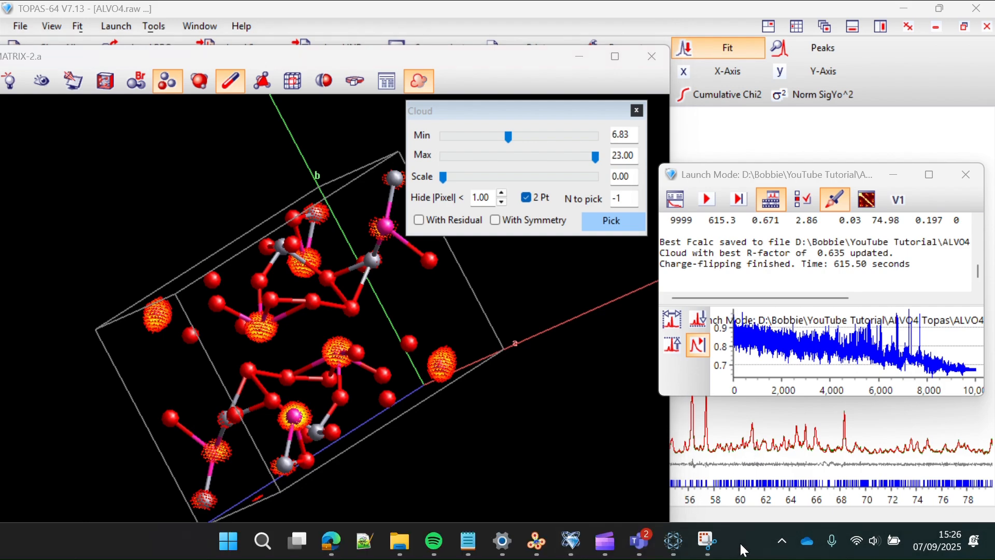
- Scroll through the ALVO4-CF-2 input to check the unit cell, charge-flipping keywords and Pick block
{"action": "mouse_move", "coordinate": [467, 540]}
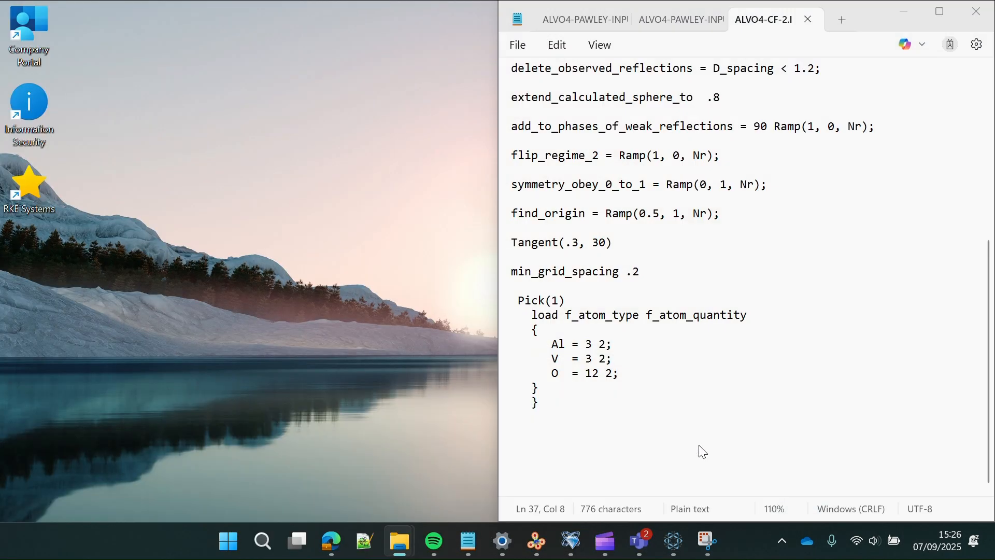
{"action": "left_click", "coordinate": [700, 445]}
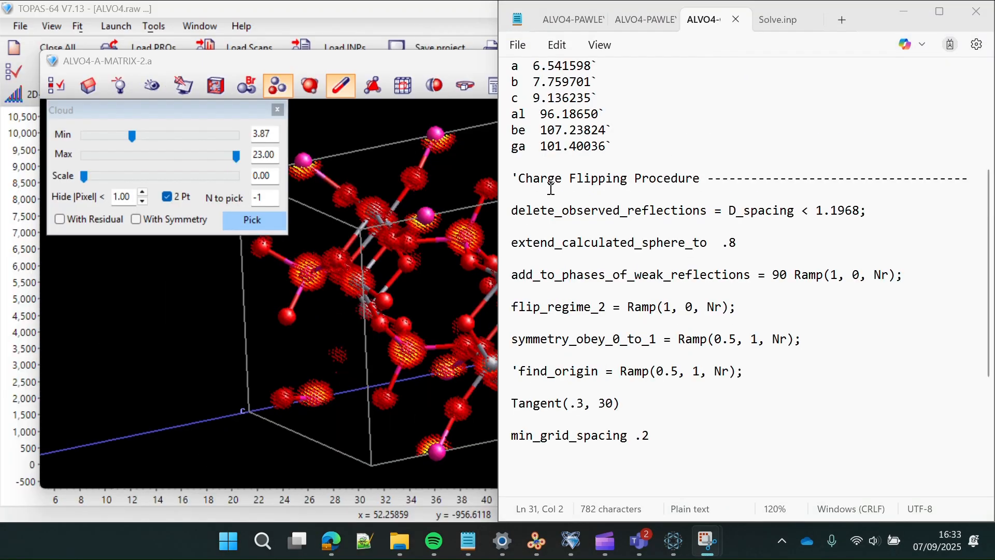
{"action": "scroll", "coordinate": [677, 219], "scroll_direction": "up", "scroll_amount": 4}
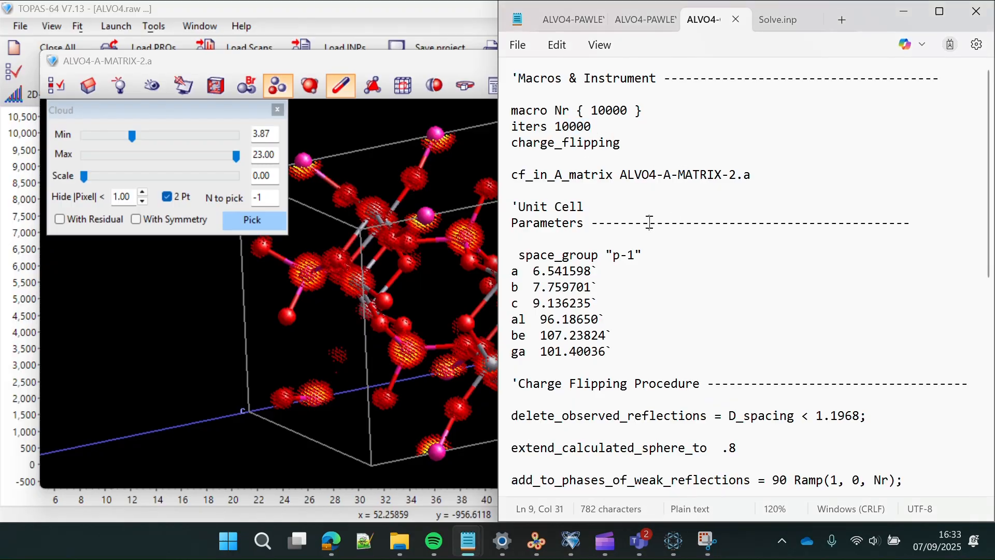
{"action": "scroll", "coordinate": [650, 223], "scroll_direction": "down", "scroll_amount": 3}
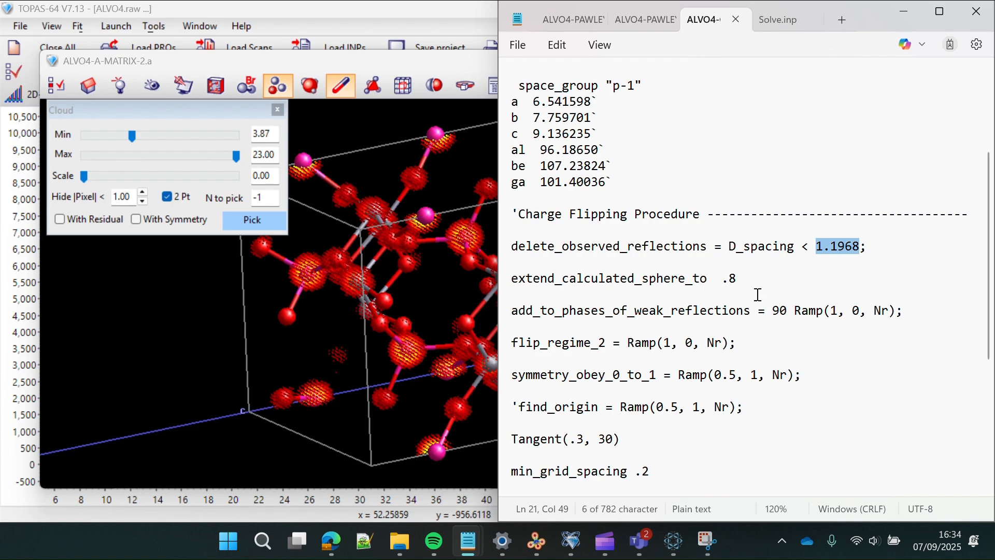
{"action": "scroll", "coordinate": [725, 334], "scroll_direction": "down", "scroll_amount": 2}
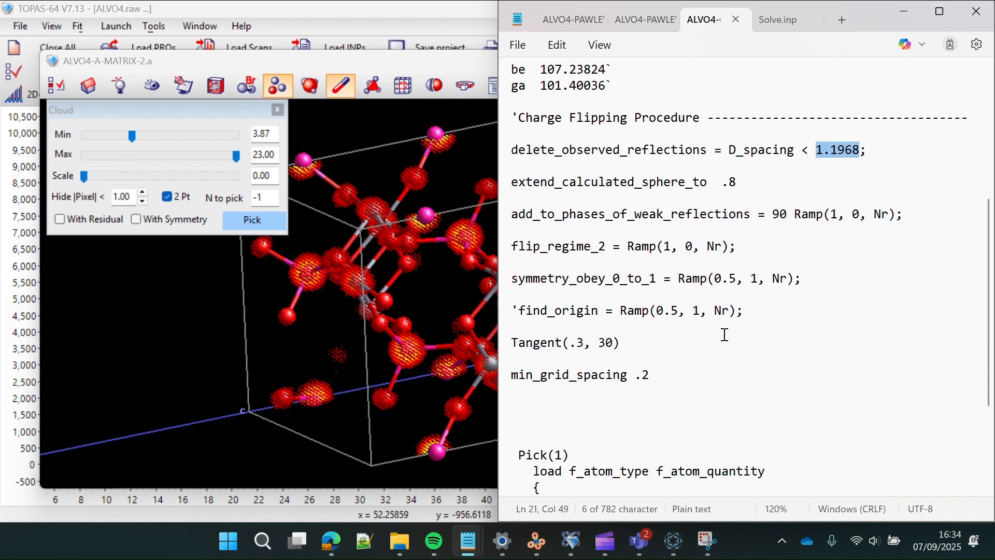
{"action": "scroll", "coordinate": [724, 334], "scroll_direction": "down", "scroll_amount": 1}
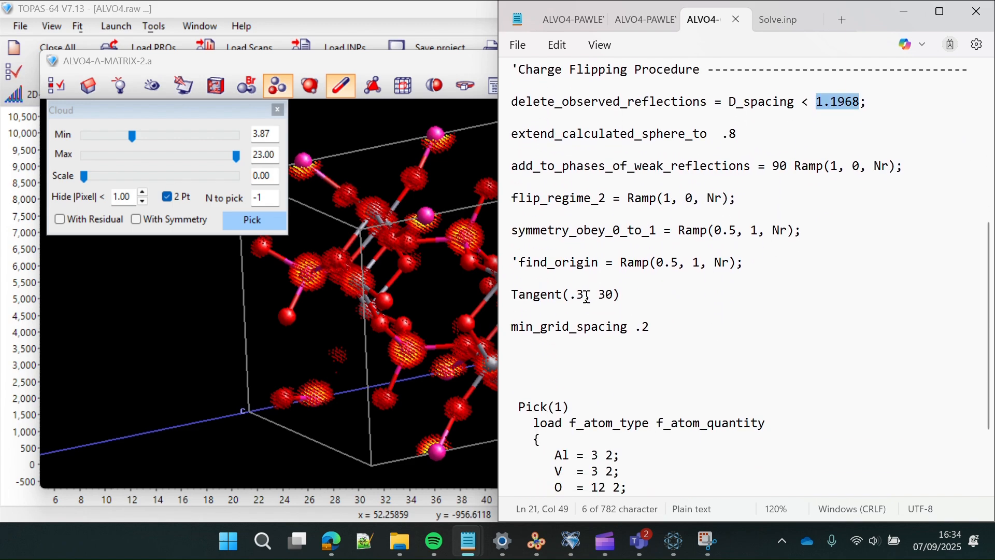
{"action": "scroll", "coordinate": [633, 368], "scroll_direction": "down", "scroll_amount": 2}
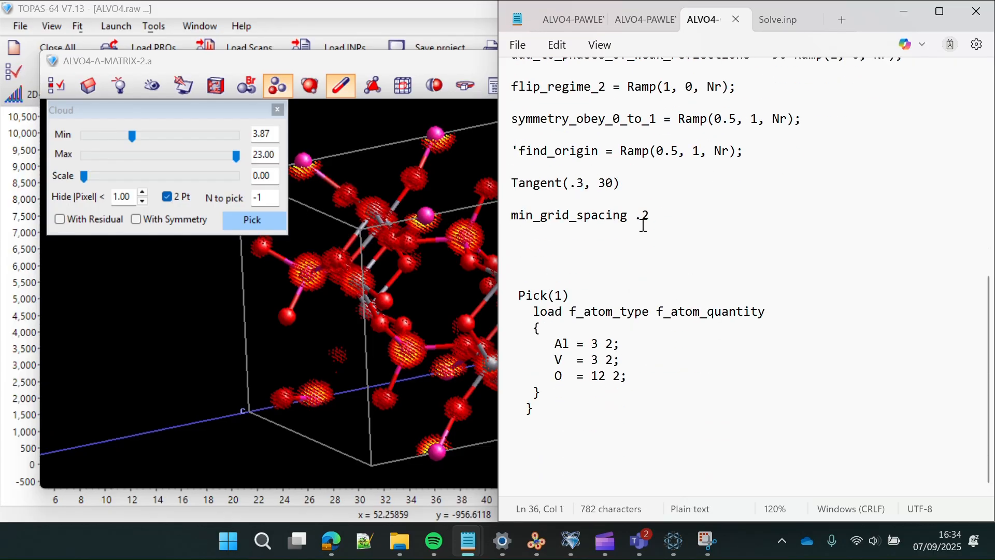
{"action": "left_click", "coordinate": [429, 151]}
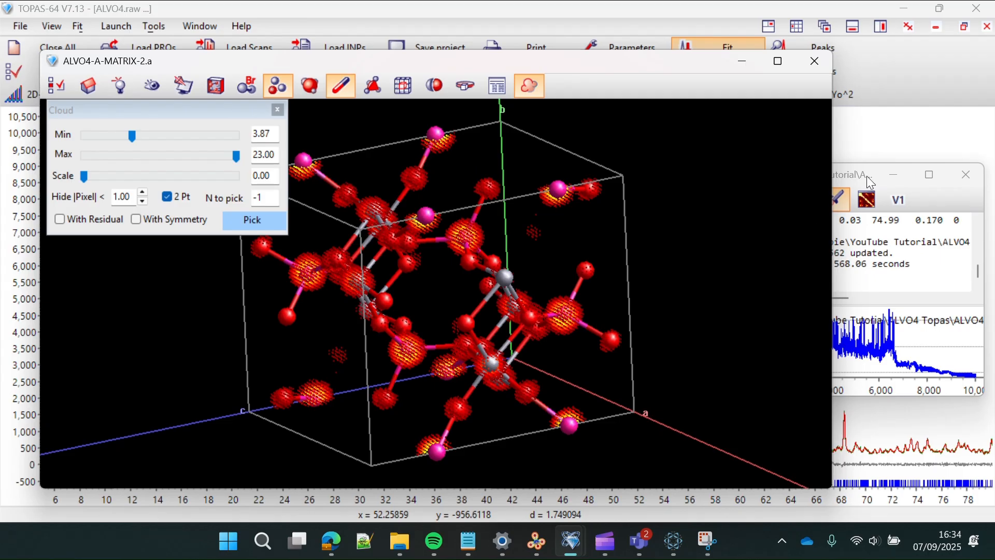
- Rerun charge flipping to R-factor 0.572 and switch the display to a single unit cell
{"action": "left_click", "coordinate": [711, 201]}
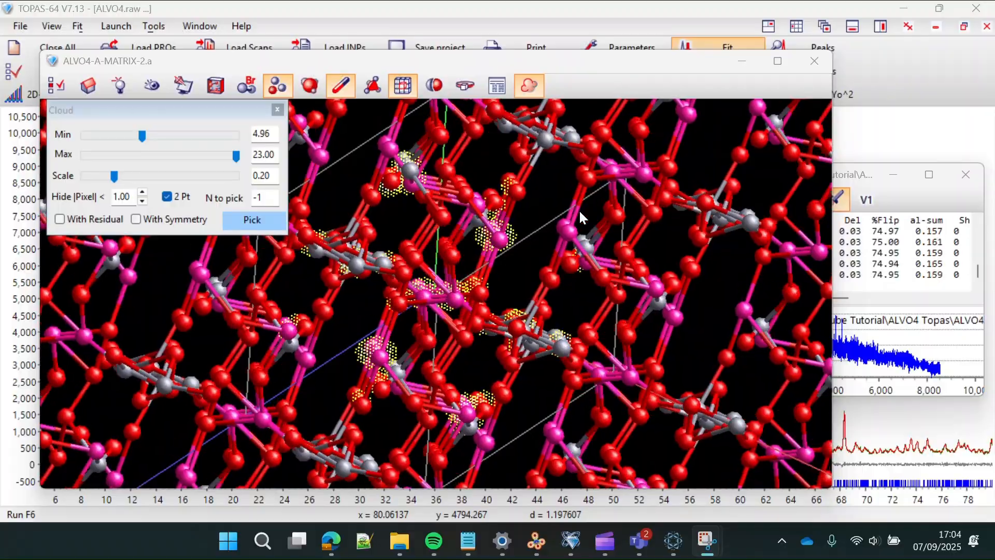
{"action": "left_click_drag", "start_coordinate": [579, 212], "coordinate": [577, 233]}
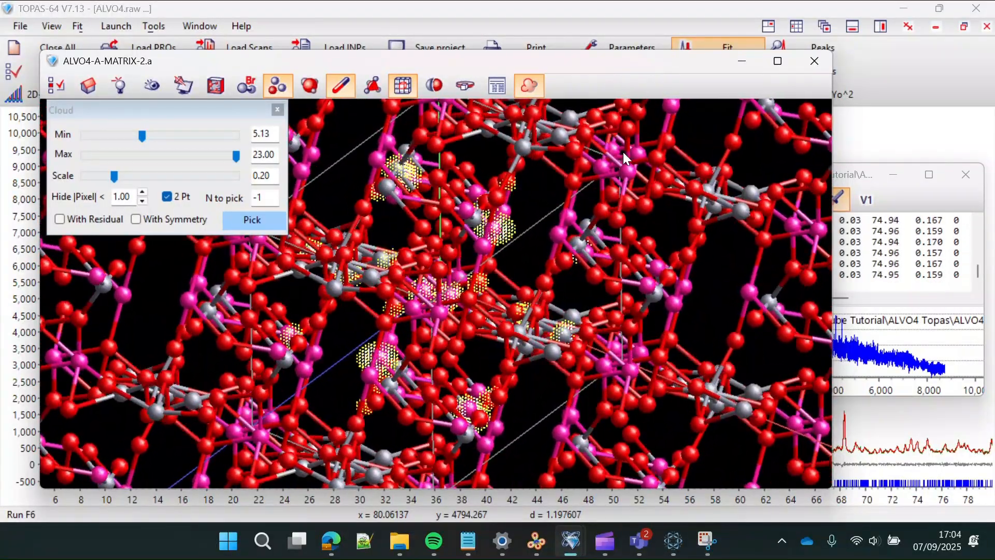
{"action": "left_click", "coordinate": [399, 86]}
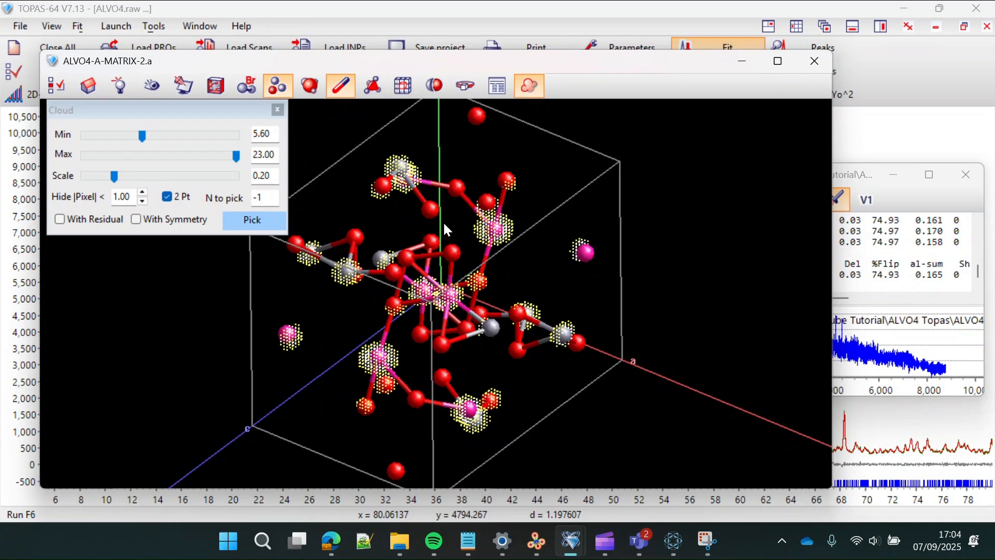
- Rotate the single unit cell from several angles to inspect the solved Al/V/O positions
{"action": "left_click_drag", "start_coordinate": [512, 313], "coordinate": [437, 255]}
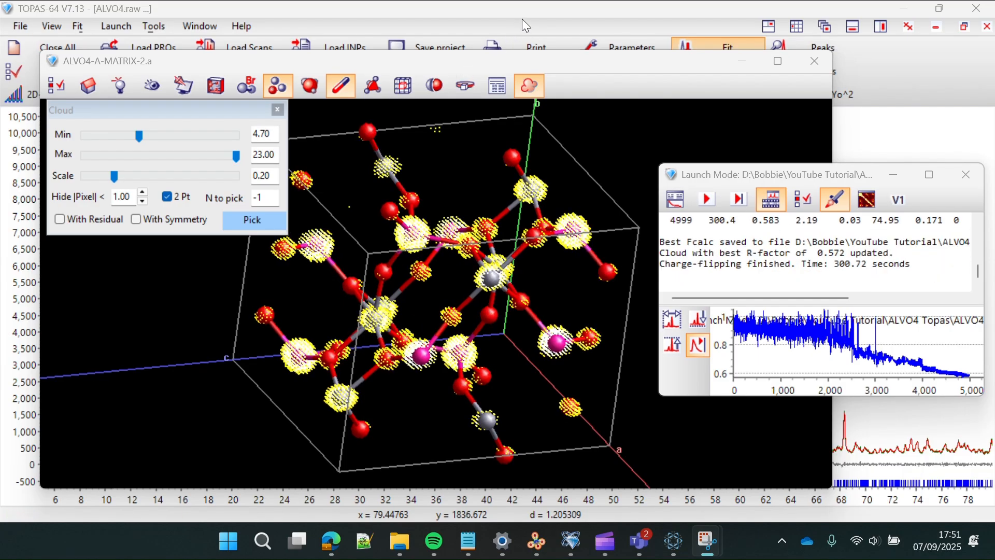
{"action": "left_click_drag", "start_coordinate": [524, 291], "coordinate": [400, 322]}
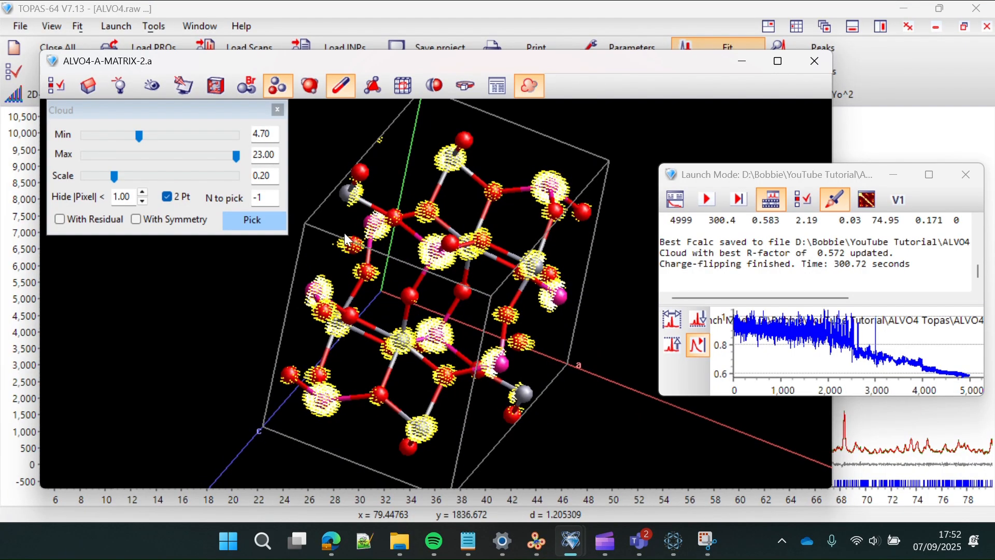
{"action": "left_click_drag", "start_coordinate": [347, 240], "coordinate": [265, 286]}
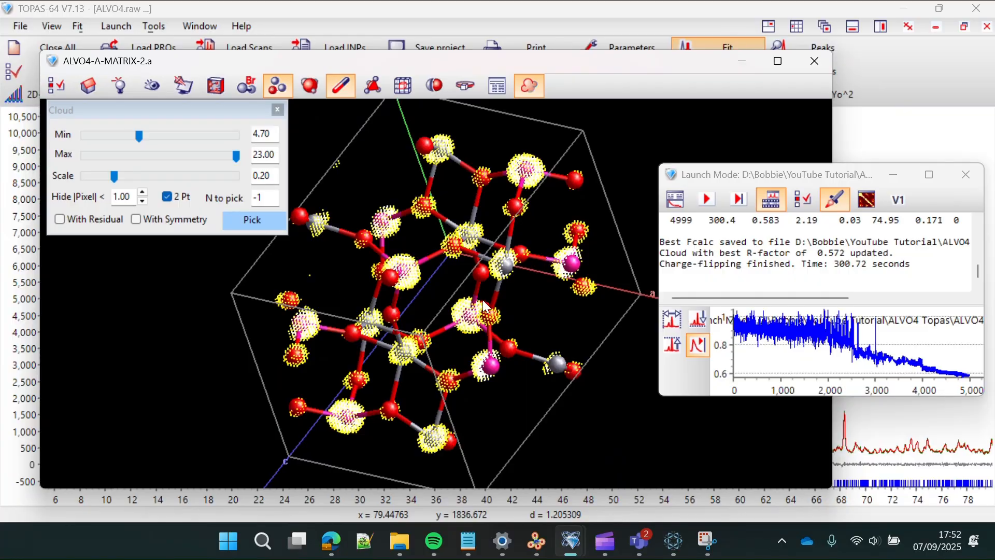
{"action": "left_click_drag", "start_coordinate": [483, 300], "coordinate": [567, 297]}
{"action": "left_click_drag", "start_coordinate": [536, 284], "coordinate": [519, 249]}
{"action": "left_click_drag", "start_coordinate": [419, 343], "coordinate": [461, 393]}
- Rotate the EntryWithCollCode55870.cif reference structure in VESTA, then return to the TOPAS result
{"action": "left_click", "coordinate": [535, 549]}
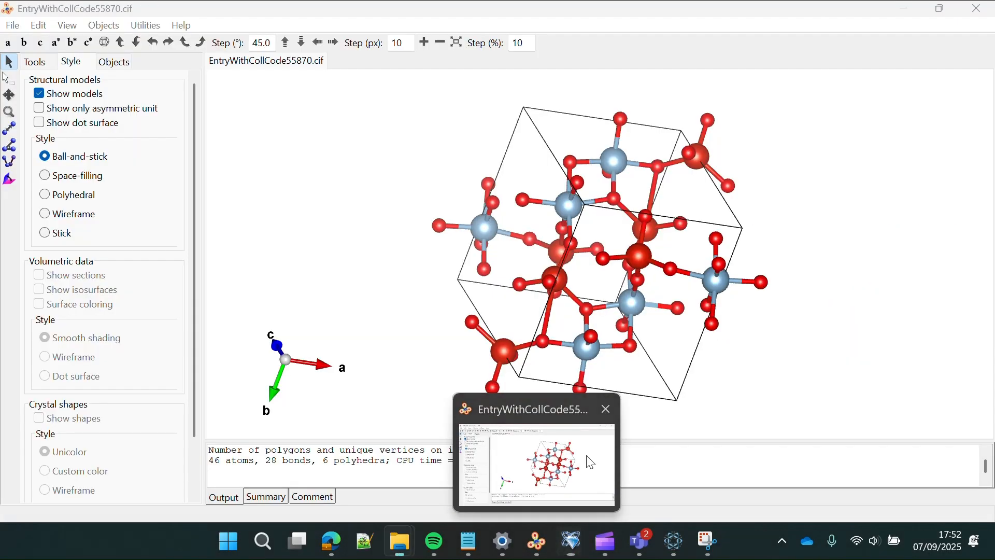
{"action": "left_click_drag", "start_coordinate": [651, 365], "coordinate": [647, 338]}
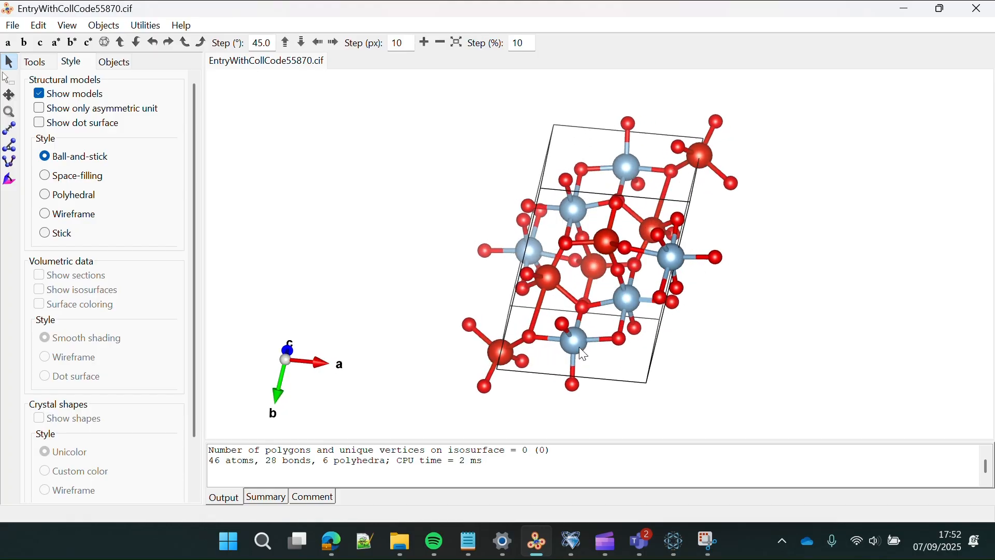
{"action": "left_click_drag", "start_coordinate": [585, 342], "coordinate": [553, 343]}
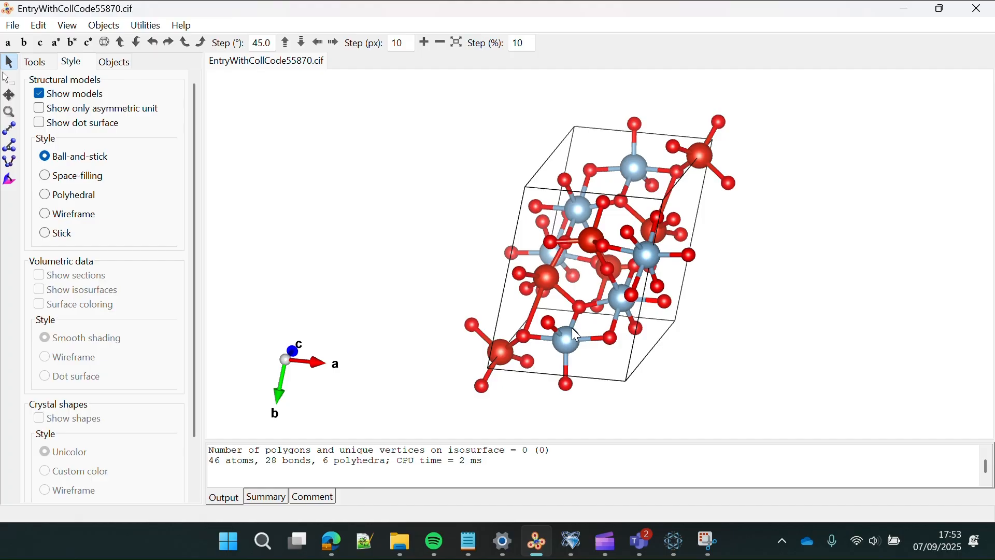
{"action": "left_click_drag", "start_coordinate": [573, 334], "coordinate": [651, 314]}
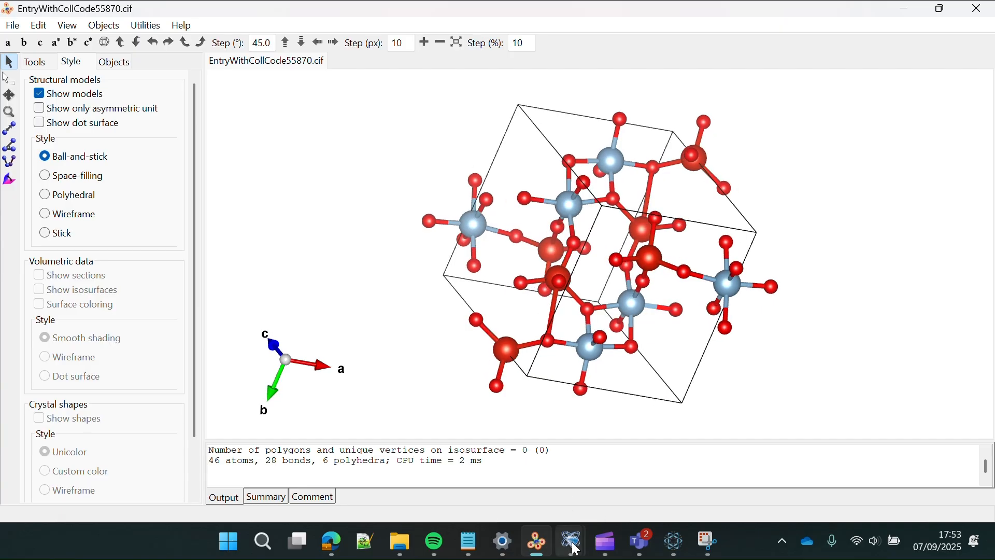
{"action": "mouse_move", "coordinate": [570, 542]}
{"action": "left_click", "coordinate": [646, 484]}
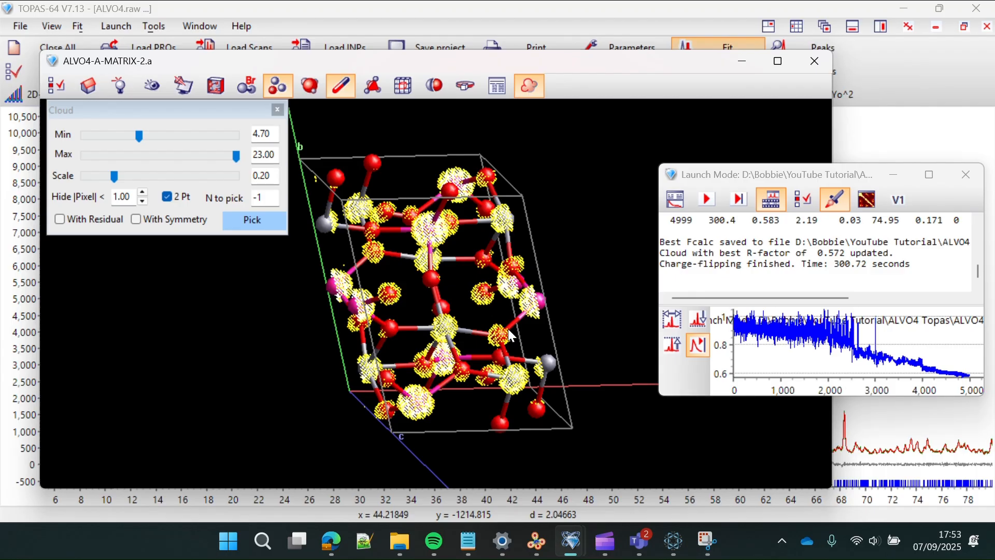
- Rotate the structure, select a grey atom, and raise the cloud minimum to 9.68
{"action": "mouse_move", "coordinate": [509, 329]}
{"action": "left_mouse_down"}
{"action": "mouse_move", "coordinate": [391, 345]}
{"action": "mouse_move", "coordinate": [475, 361]}
{"action": "mouse_move", "coordinate": [527, 360]}
{"action": "mouse_move", "coordinate": [468, 350]}
{"action": "mouse_move", "coordinate": [543, 343]}
{"action": "mouse_move", "coordinate": [469, 343]}
{"action": "mouse_move", "coordinate": [499, 347]}
{"action": "left_mouse_up"}
{"action": "left_click", "coordinate": [459, 330]}
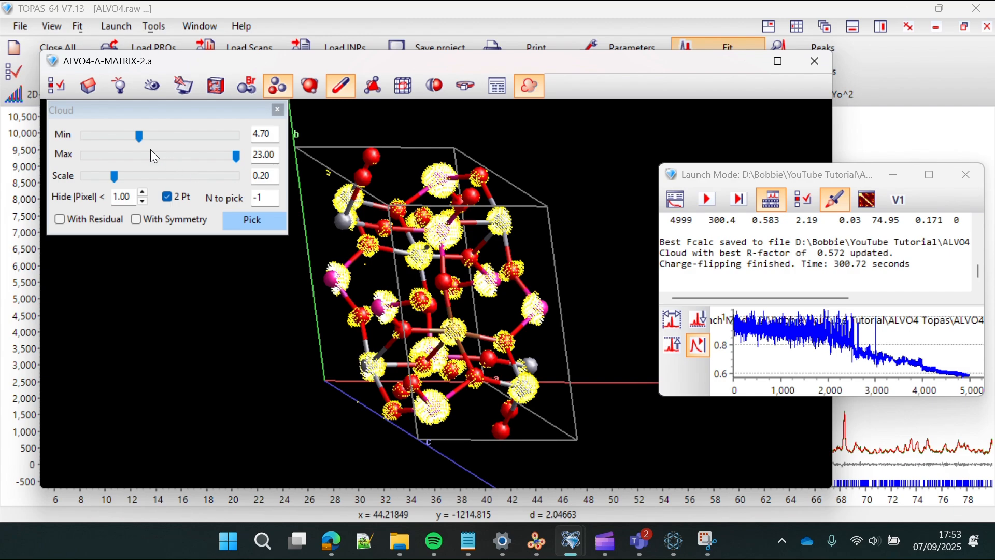
{"action": "left_click_drag", "start_coordinate": [138, 135], "coordinate": [165, 139]}
{"action": "left_click_drag", "start_coordinate": [503, 310], "coordinate": [469, 314]}
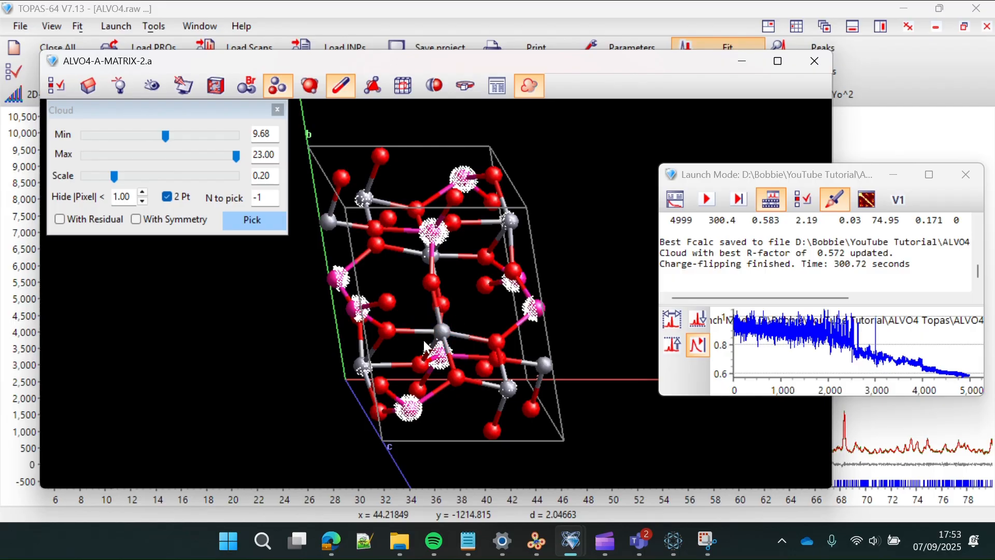
{"action": "left_click_drag", "start_coordinate": [422, 338], "coordinate": [287, 386]}
- Rotate further, clear the atom selection, and lower the cloud minimum to 3.38
{"action": "left_click_drag", "start_coordinate": [486, 216], "coordinate": [534, 267]}
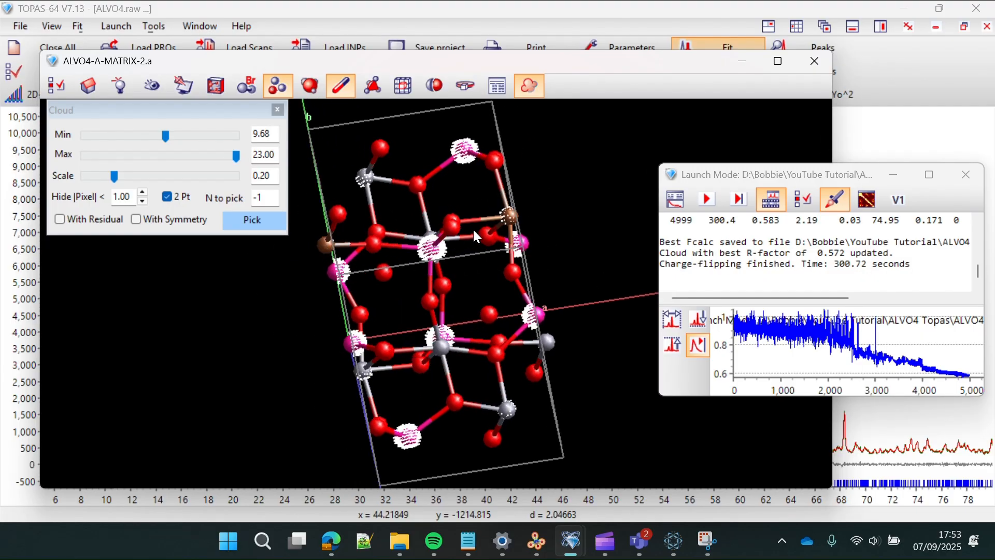
{"action": "left_click_drag", "start_coordinate": [492, 227], "coordinate": [361, 228]}
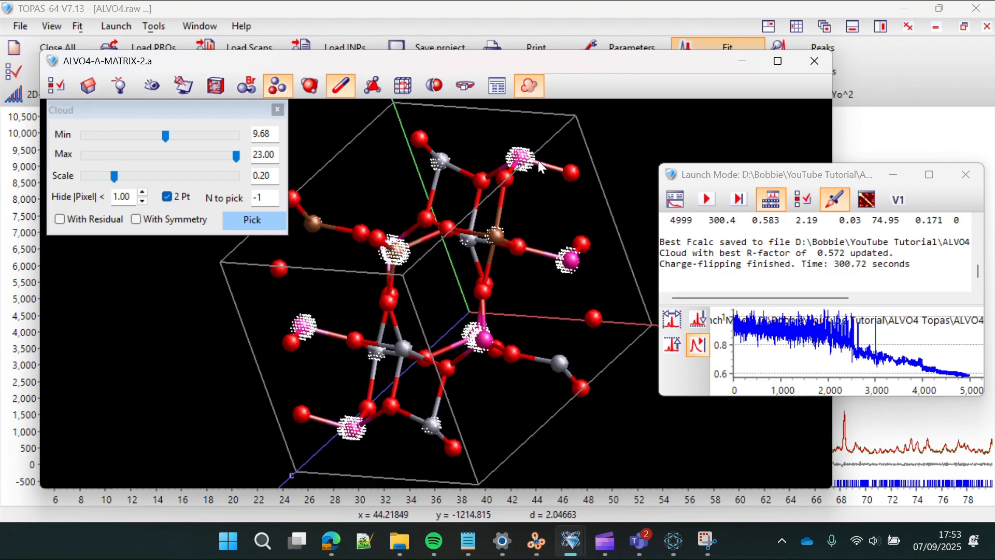
{"action": "left_click", "coordinate": [529, 230]}
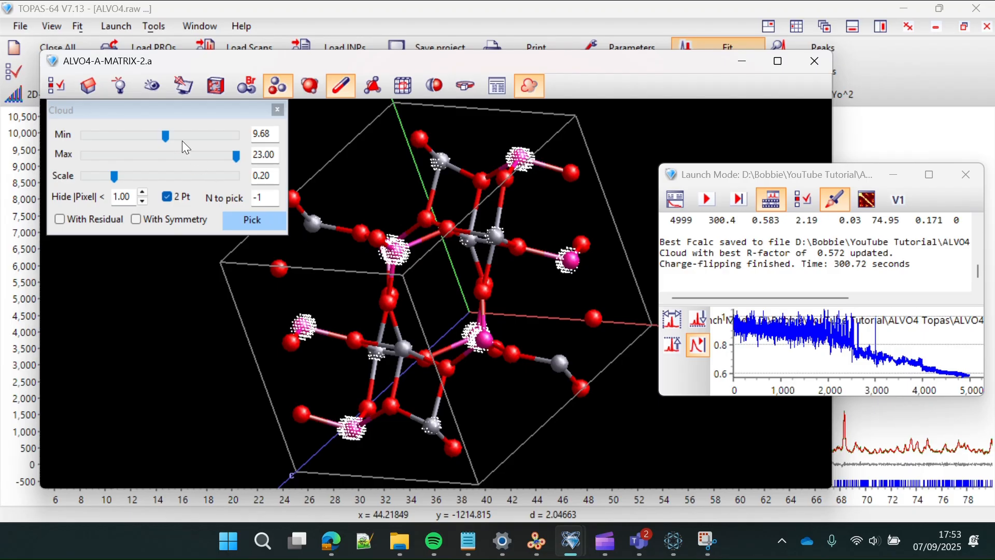
{"action": "left_click_drag", "start_coordinate": [164, 135], "coordinate": [132, 137]}
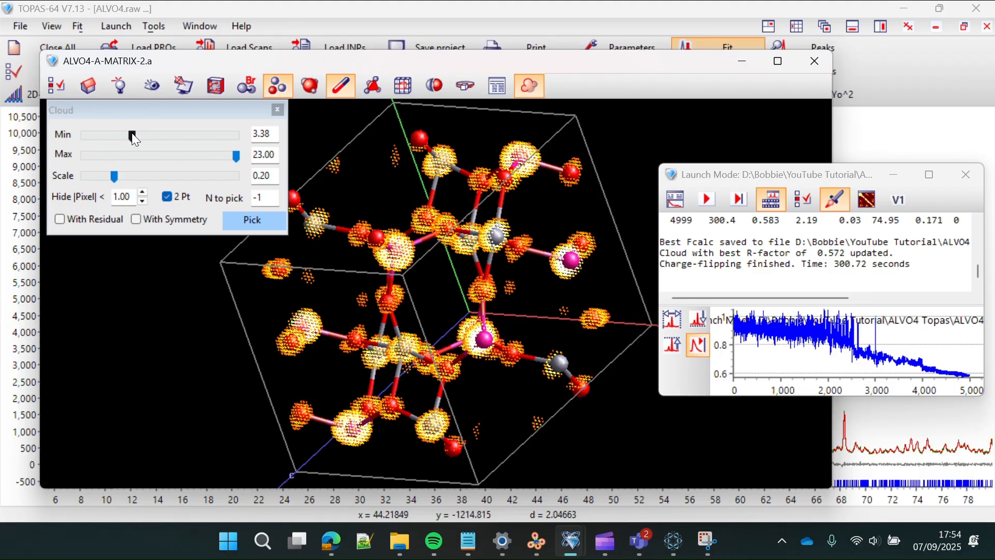
- Lower the cloud minimum to 2.21, rotate, then raise it to about 22 so the density disappears
{"action": "left_click_drag", "start_coordinate": [133, 135], "coordinate": [125, 135]}
{"action": "left_click_drag", "start_coordinate": [448, 300], "coordinate": [284, 276]}
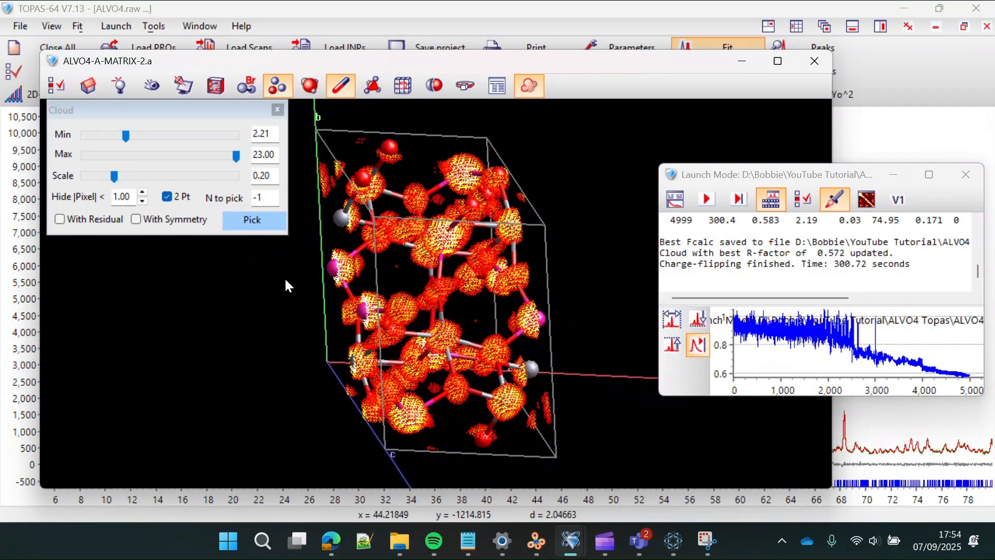
{"action": "left_click_drag", "start_coordinate": [505, 307], "coordinate": [380, 182]}
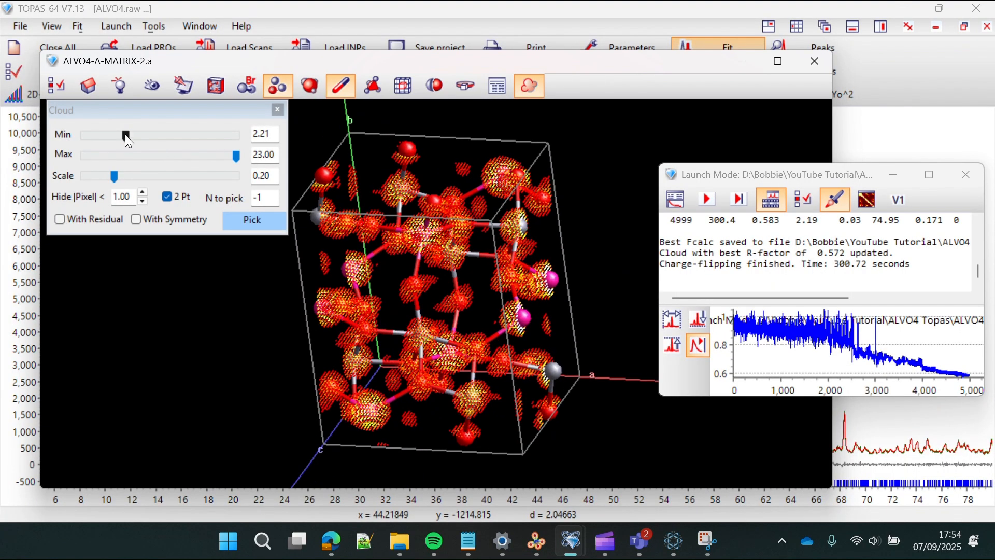
{"action": "left_click_drag", "start_coordinate": [126, 137], "coordinate": [229, 149]}
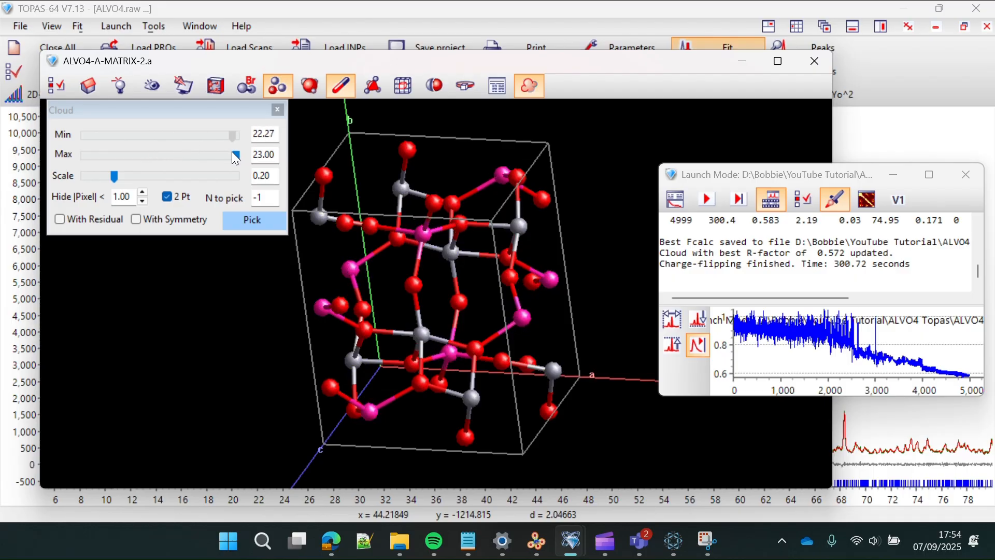
{"action": "left_click_drag", "start_coordinate": [361, 249], "coordinate": [363, 299]}
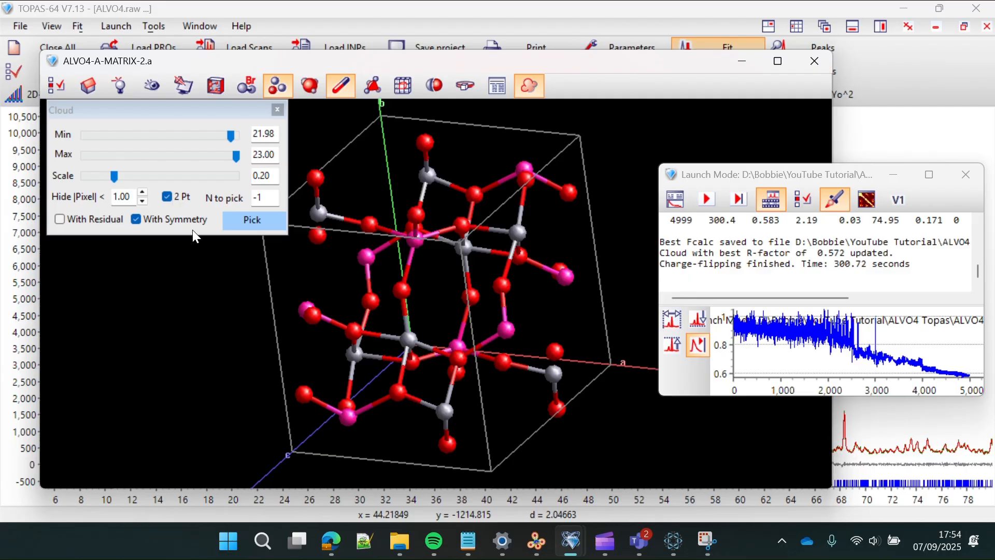
{"action": "left_click", "coordinate": [252, 225]}
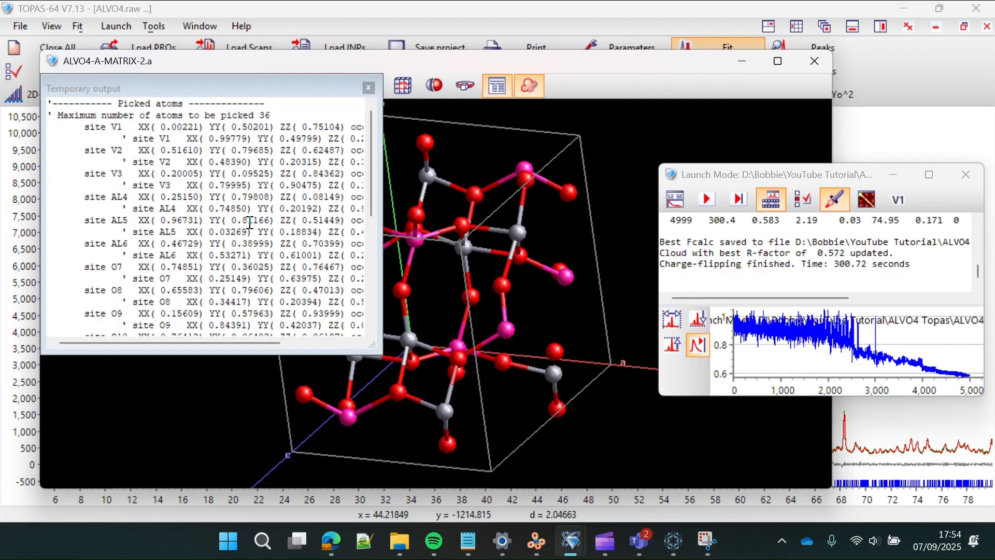
{"action": "scroll", "coordinate": [250, 223], "scroll_direction": "down", "scroll_amount": 7}
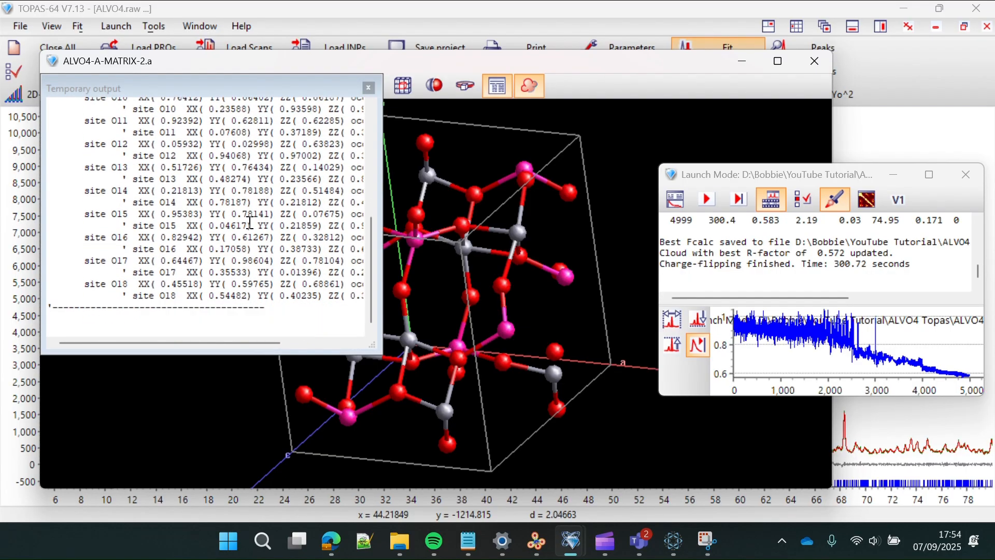
{"action": "scroll", "coordinate": [250, 223], "scroll_direction": "up", "scroll_amount": 7}
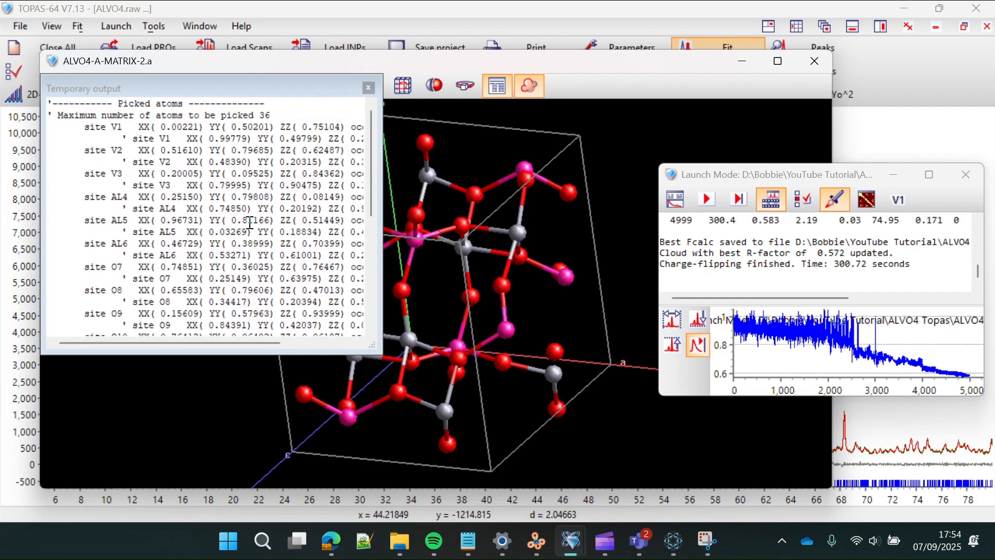
{"action": "left_click_drag", "start_coordinate": [132, 342], "coordinate": [115, 326]}
{"action": "scroll", "coordinate": [161, 297], "scroll_direction": "down", "scroll_amount": 7}
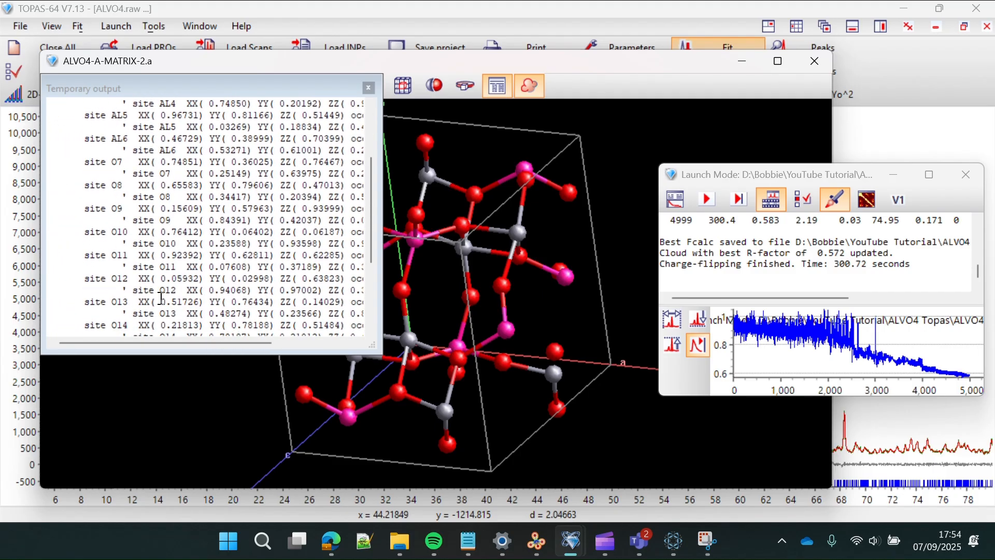
{"action": "scroll", "coordinate": [160, 299], "scroll_direction": "up", "scroll_amount": 7}
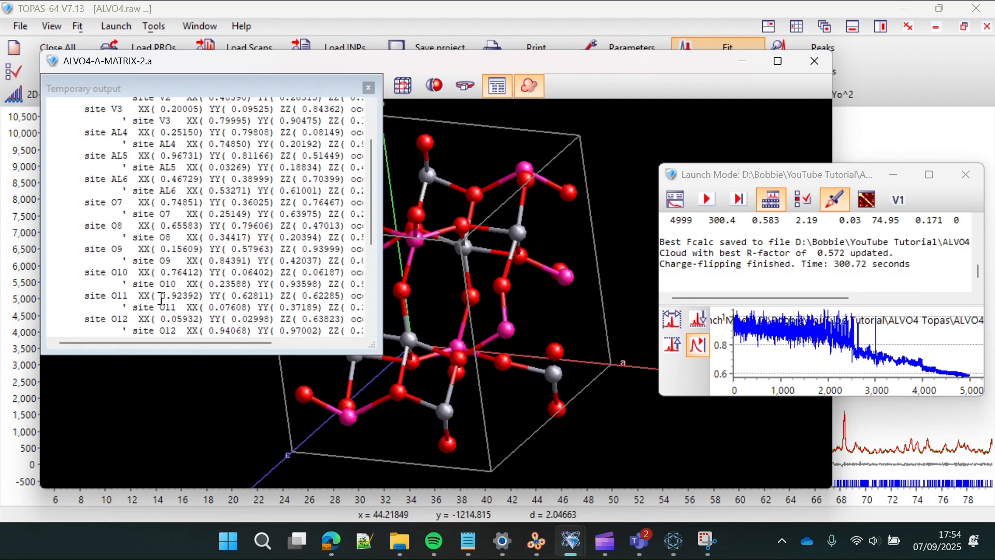
{"action": "left_click_drag", "start_coordinate": [83, 128], "coordinate": [93, 241]}
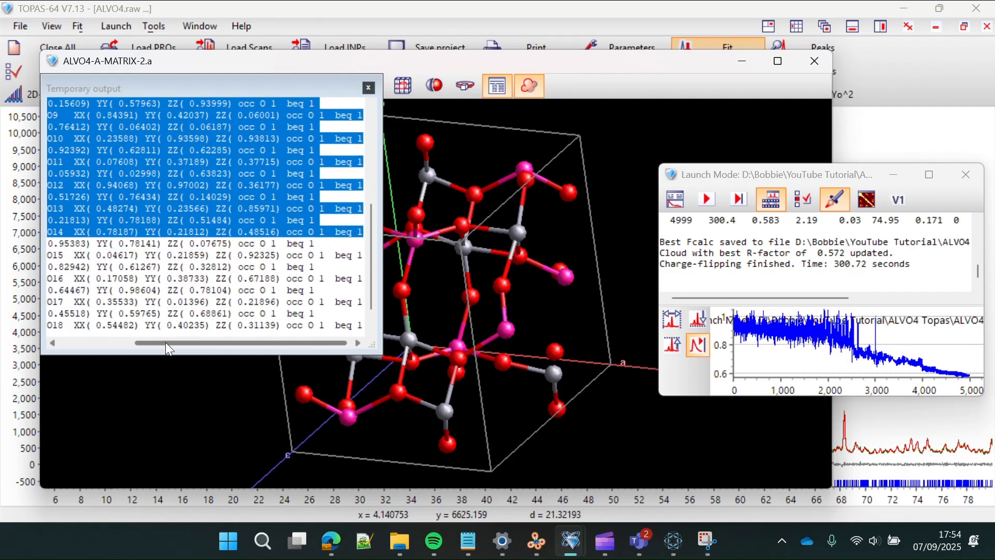
{"action": "left_click_drag", "start_coordinate": [166, 342], "coordinate": [95, 345]}
{"action": "scroll", "coordinate": [143, 259], "scroll_direction": "up", "scroll_amount": 6}
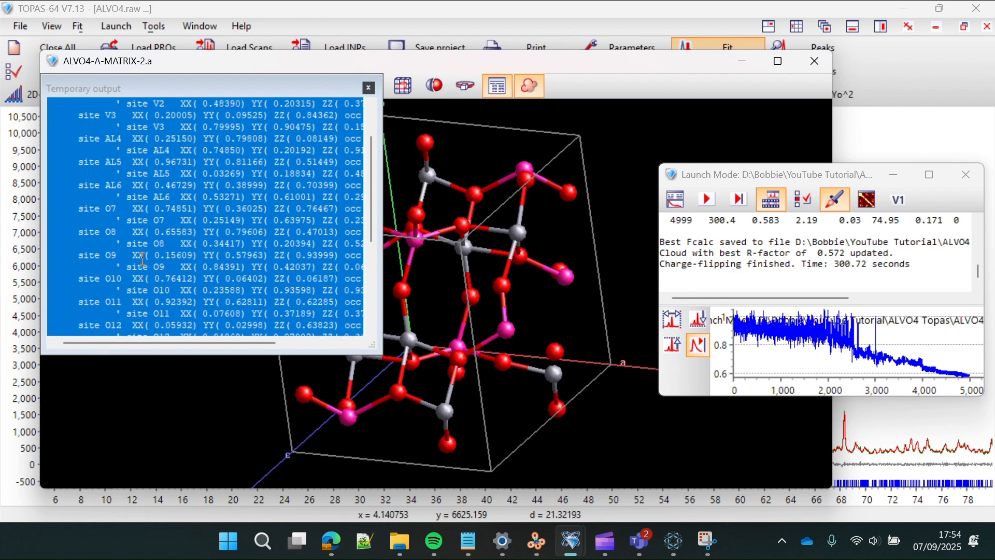
{"action": "left_click", "coordinate": [81, 133]}
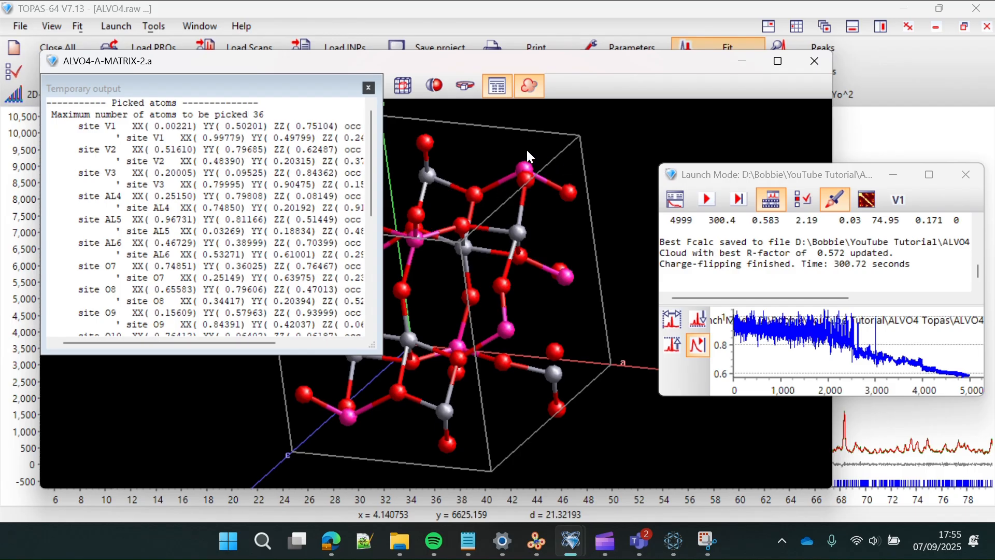
{"action": "left_click", "coordinate": [367, 87]}
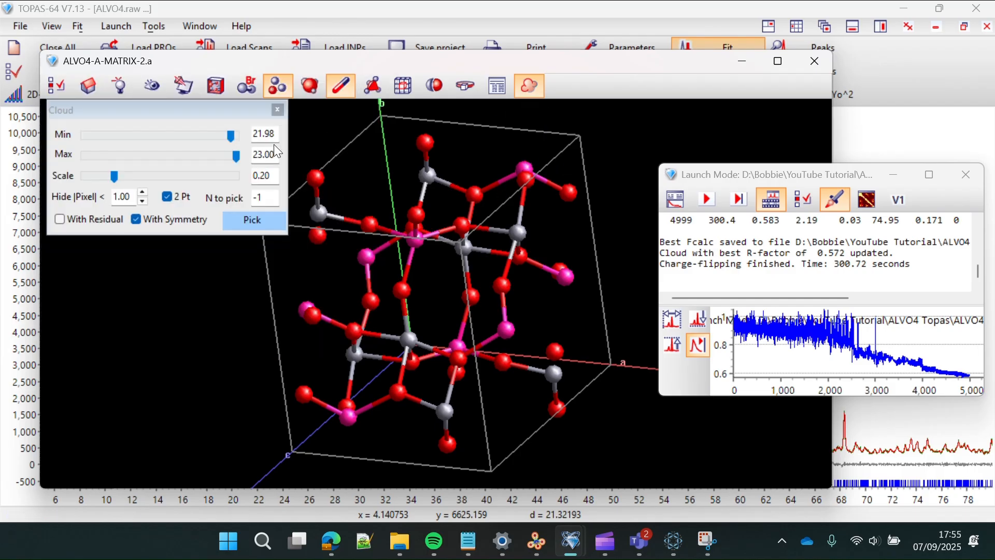
- Drop the cloud minimum to 0.31, then raise it to 6.17, rotating to inspect the dense blobs
{"action": "left_click_drag", "start_coordinate": [229, 138], "coordinate": [117, 139]}
{"action": "left_click_drag", "start_coordinate": [412, 224], "coordinate": [354, 268]}
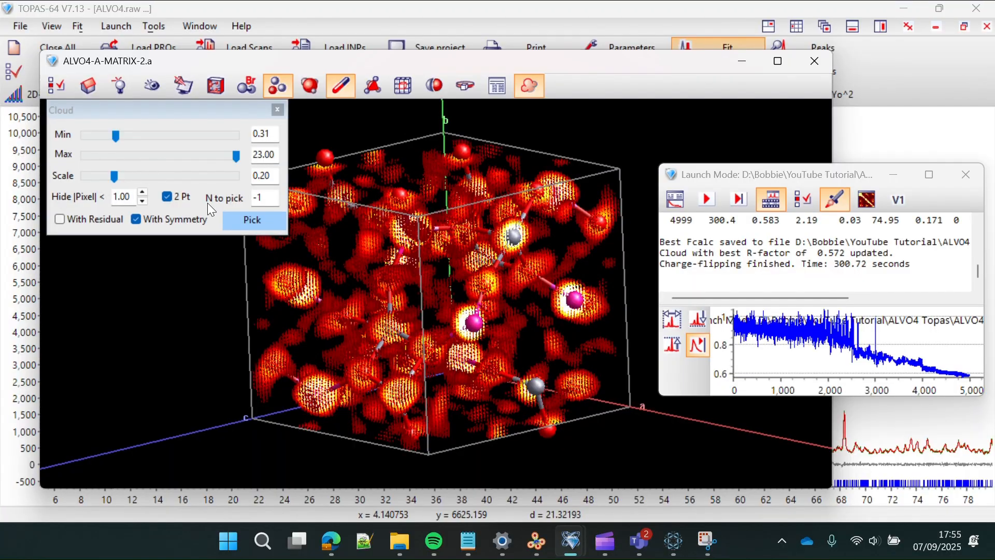
{"action": "left_click_drag", "start_coordinate": [117, 138], "coordinate": [148, 138]}
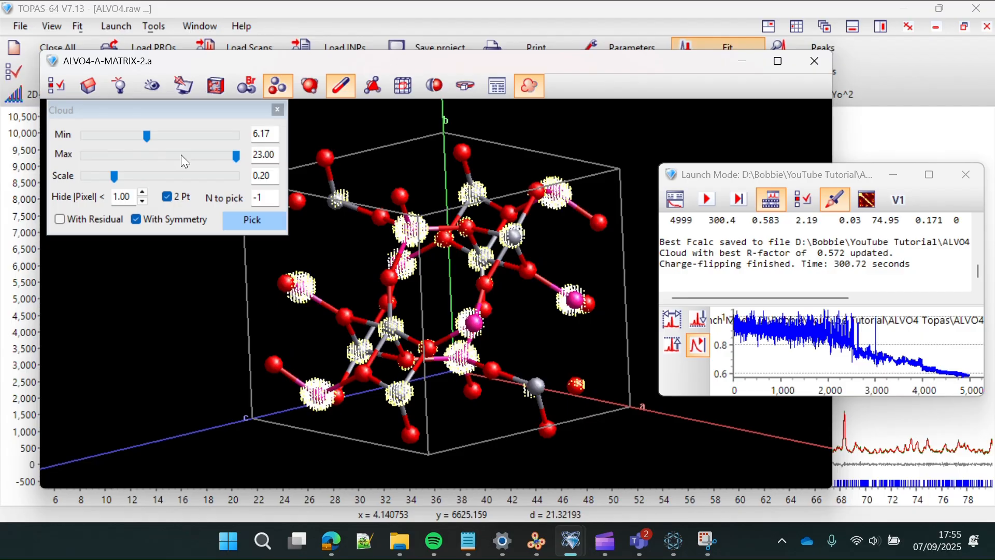
{"action": "left_click_drag", "start_coordinate": [399, 273], "coordinate": [393, 244]}
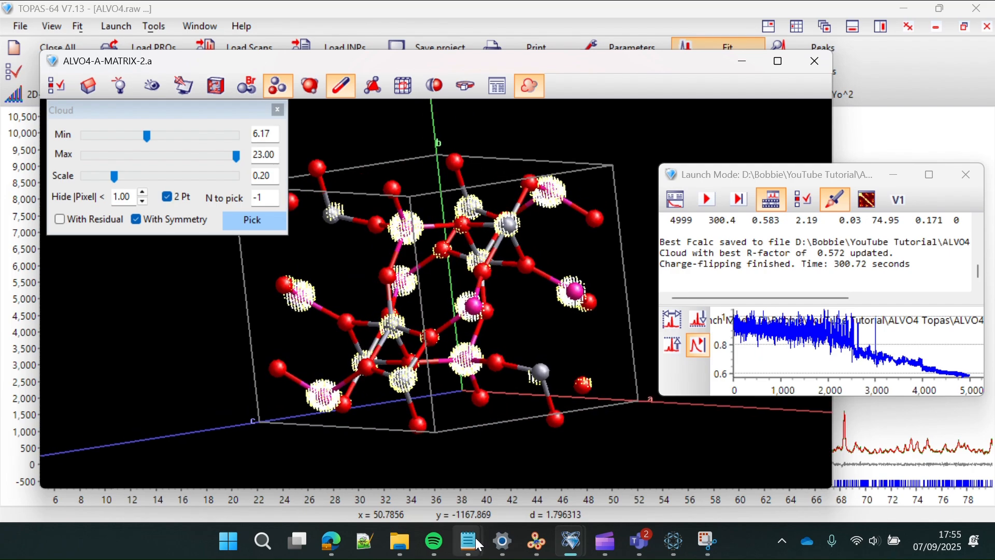
- Bring the charge-flipping input file to the front and highlight the 5000-iteration settings
{"action": "mouse_move", "coordinate": [468, 541]}
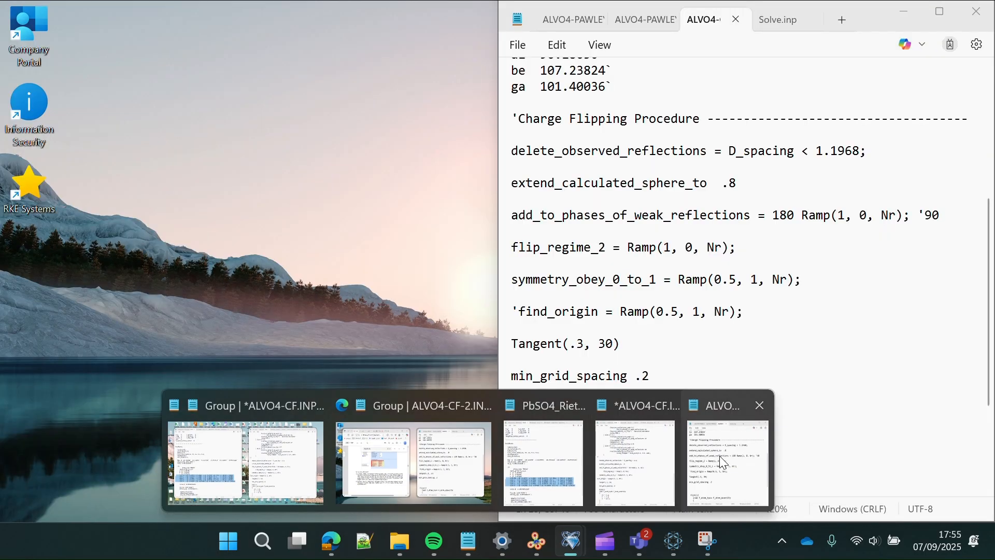
{"action": "left_click", "coordinate": [719, 456]}
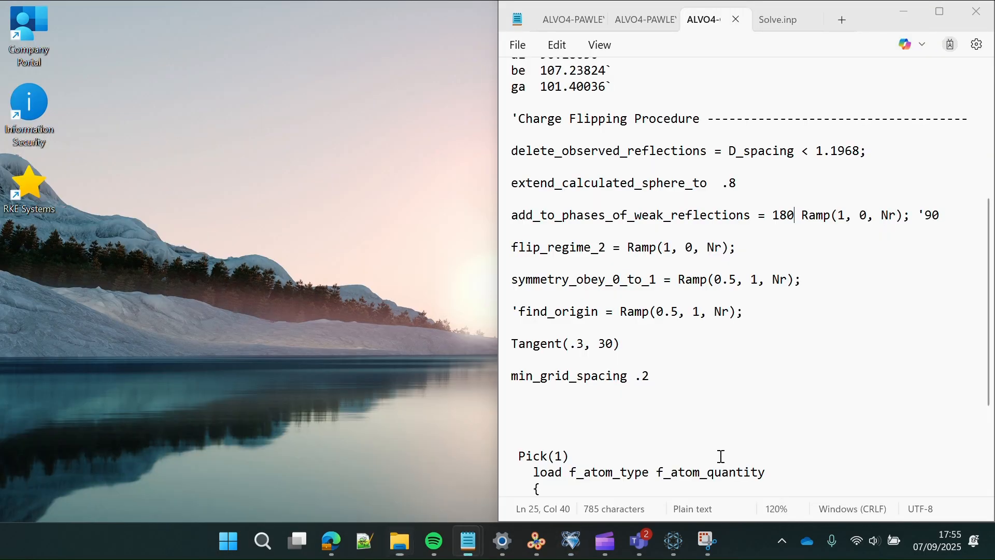
{"action": "scroll", "coordinate": [792, 294], "scroll_direction": "up", "scroll_amount": 5}
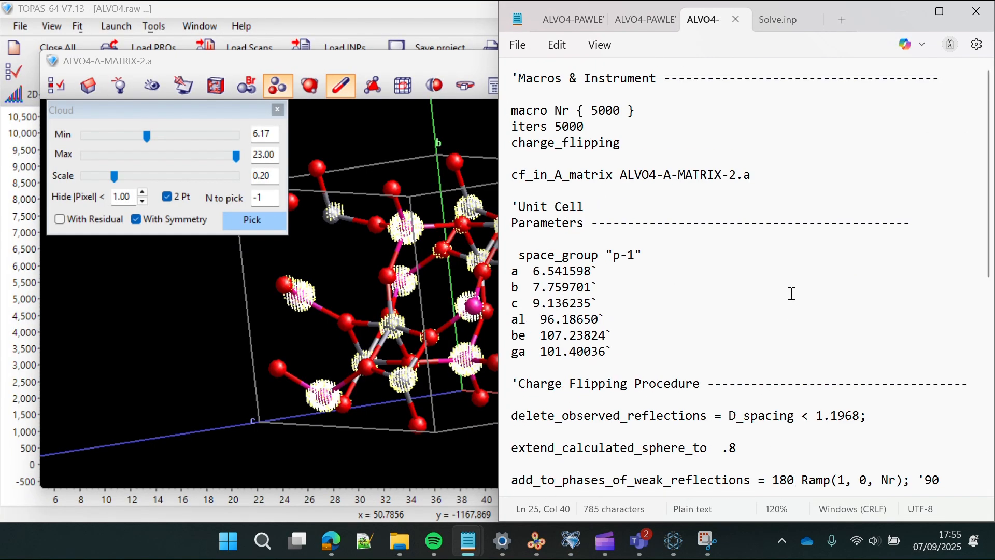
{"action": "left_click_drag", "start_coordinate": [584, 127], "coordinate": [512, 112]}
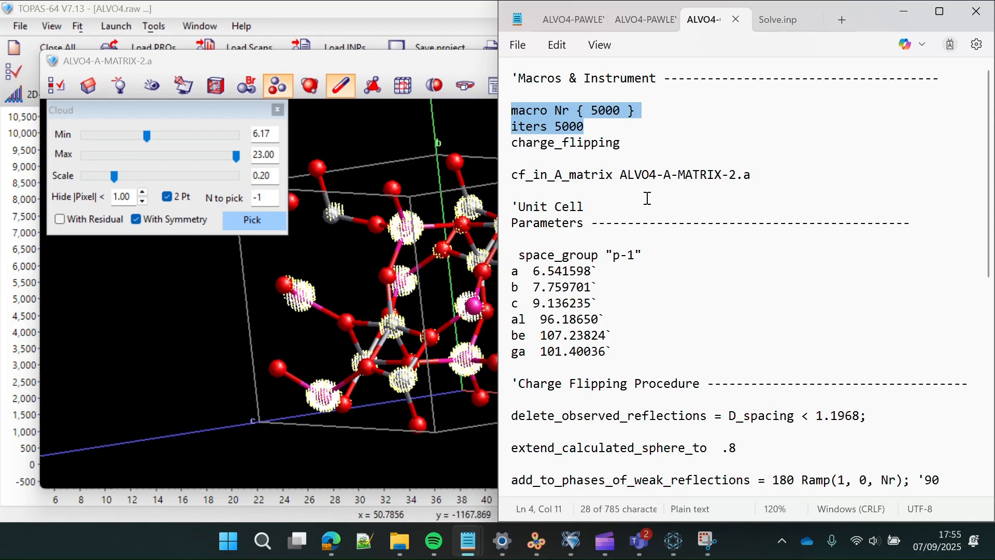
{"action": "scroll", "coordinate": [648, 199], "scroll_direction": "down", "scroll_amount": 3}
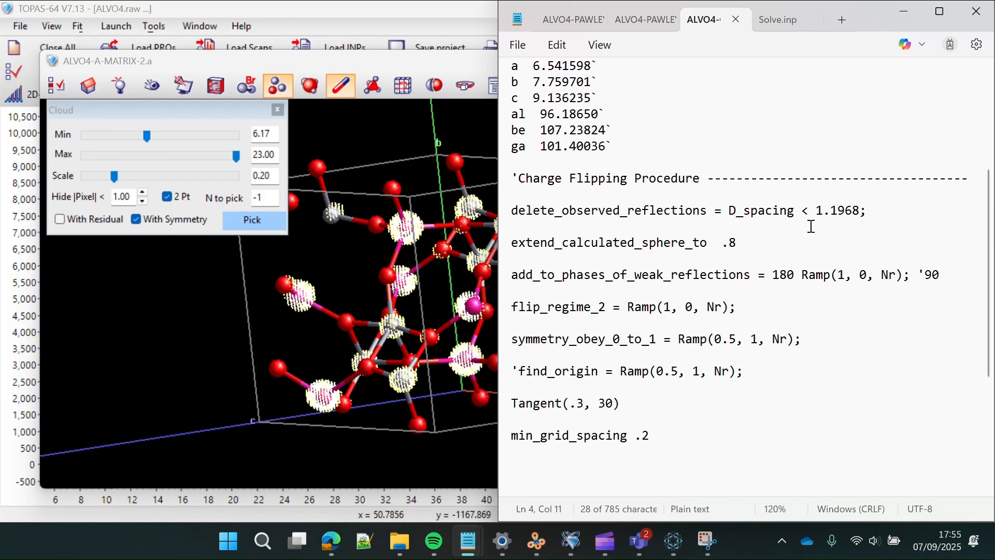
- Highlight extend_calculated_sphere_to .8, the commented-out find_origin, and the Tangent(.3, 30) line
{"action": "left_click_drag", "start_coordinate": [756, 242], "coordinate": [669, 251]}
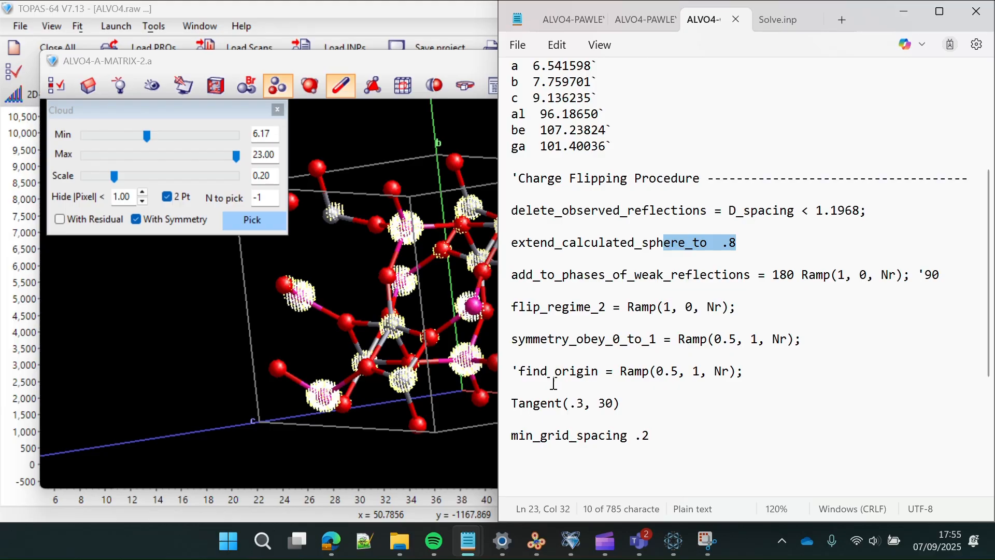
{"action": "left_click_drag", "start_coordinate": [598, 372], "coordinate": [558, 372]}
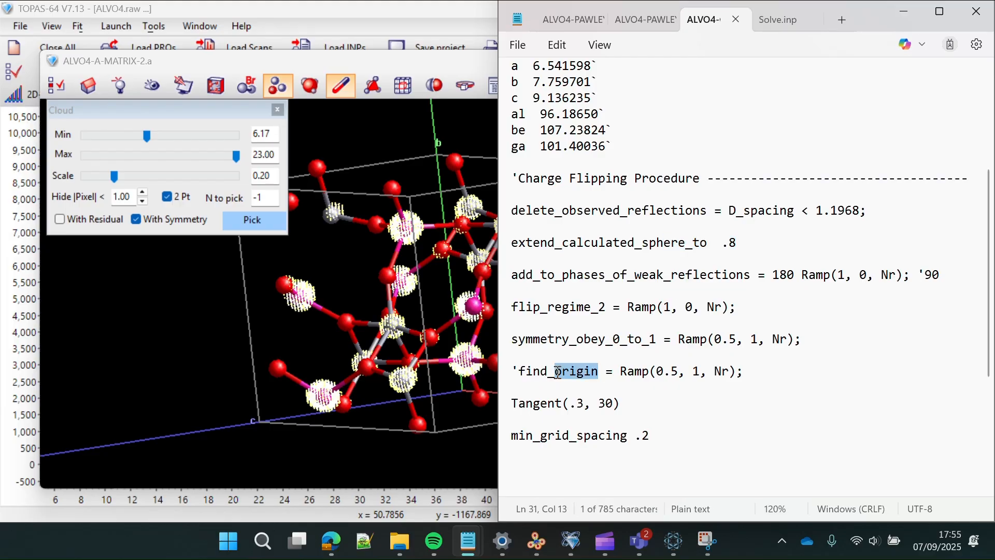
{"action": "left_click", "coordinate": [637, 404]}
- Highlight the add_to_phases_of_weak_reflections value 180 and its commented alternative 90
{"action": "scroll", "coordinate": [637, 404], "scroll_direction": "down", "scroll_amount": 1}
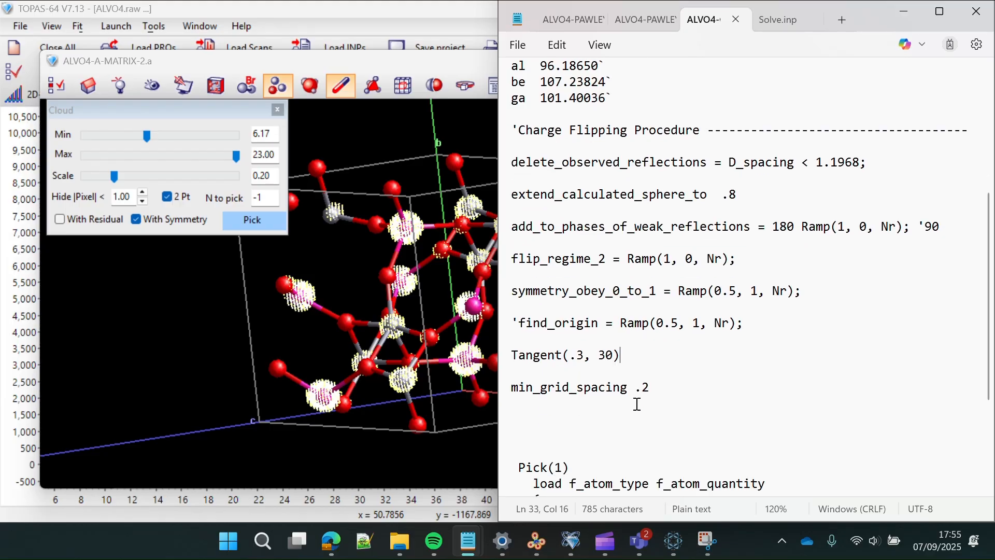
{"action": "left_click", "coordinate": [795, 227]}
{"action": "left_click_drag", "start_coordinate": [796, 227], "coordinate": [775, 229]}
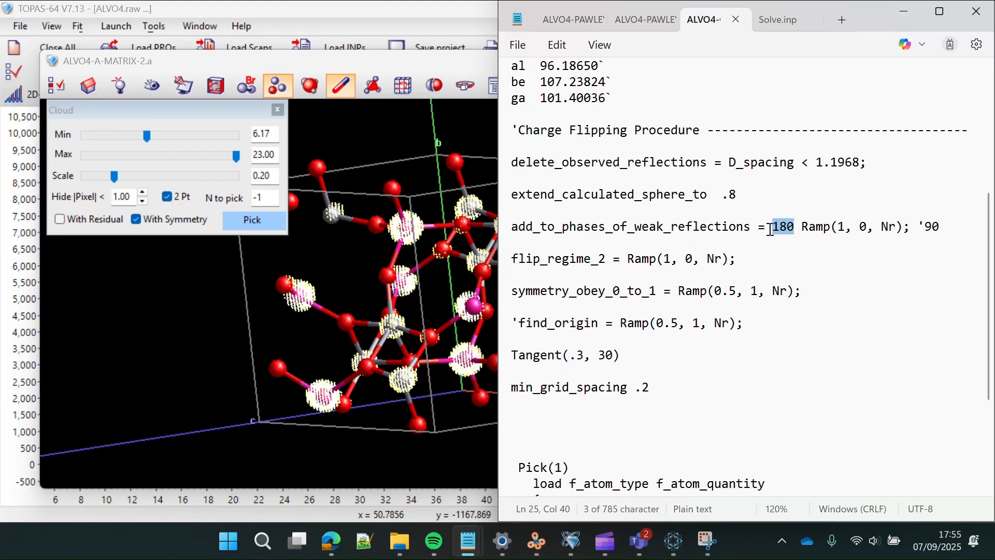
{"action": "left_click", "coordinate": [932, 226]}
{"action": "scroll", "coordinate": [760, 350], "scroll_direction": "down", "scroll_amount": 3}
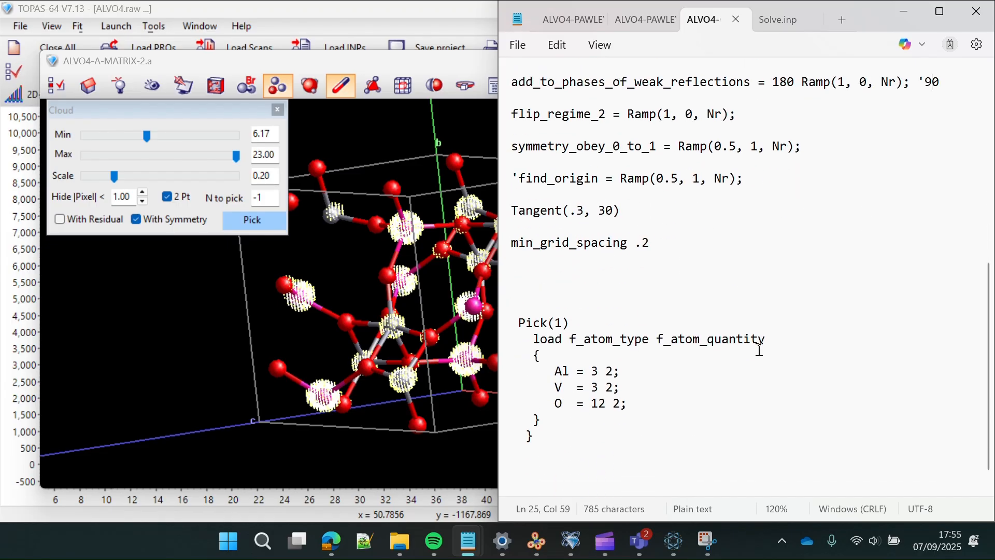